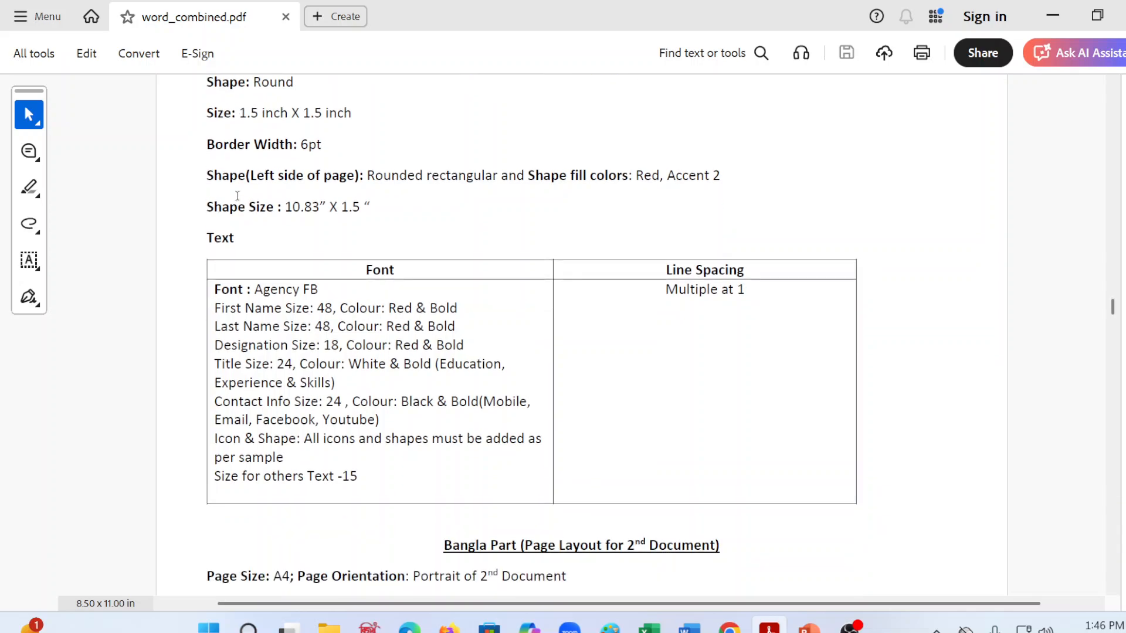
Step: Switch to File Explorer and open the 27-11-2025 folder inside B7
scroll(238, 196, "up", 4)
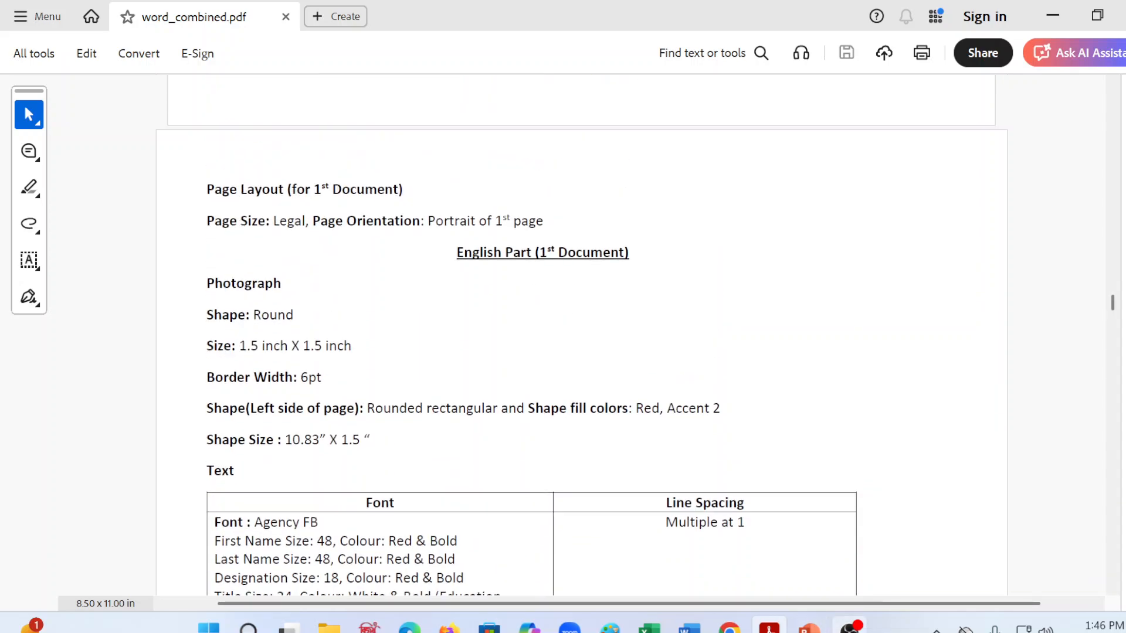
mouse_move(768, 625)
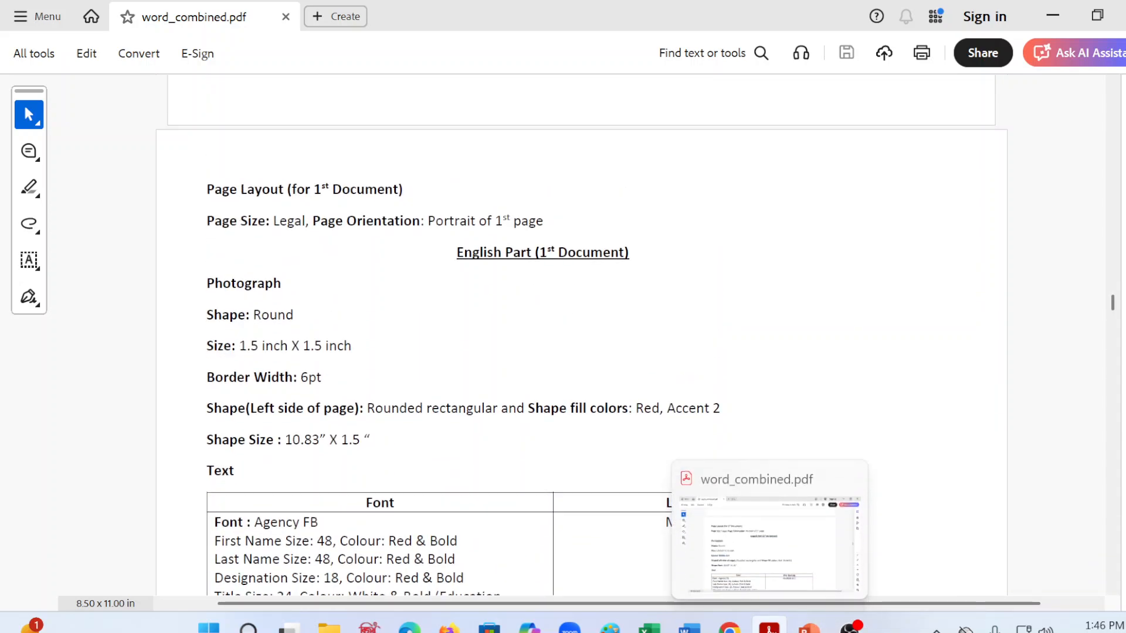
scroll(581, 334, "down", 2)
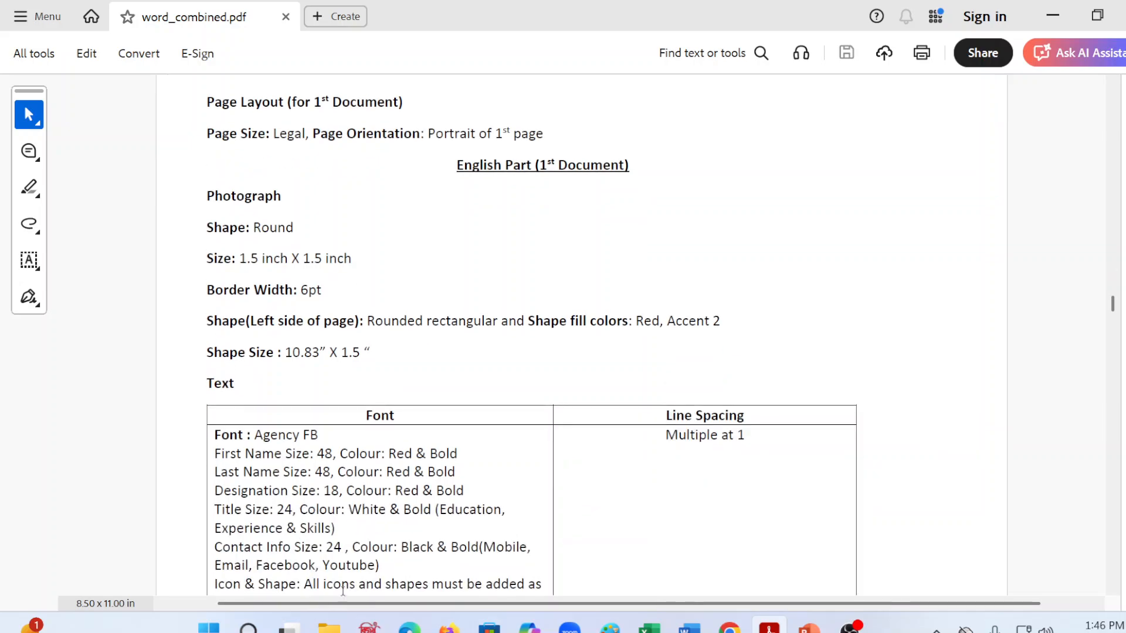
left_click(331, 626)
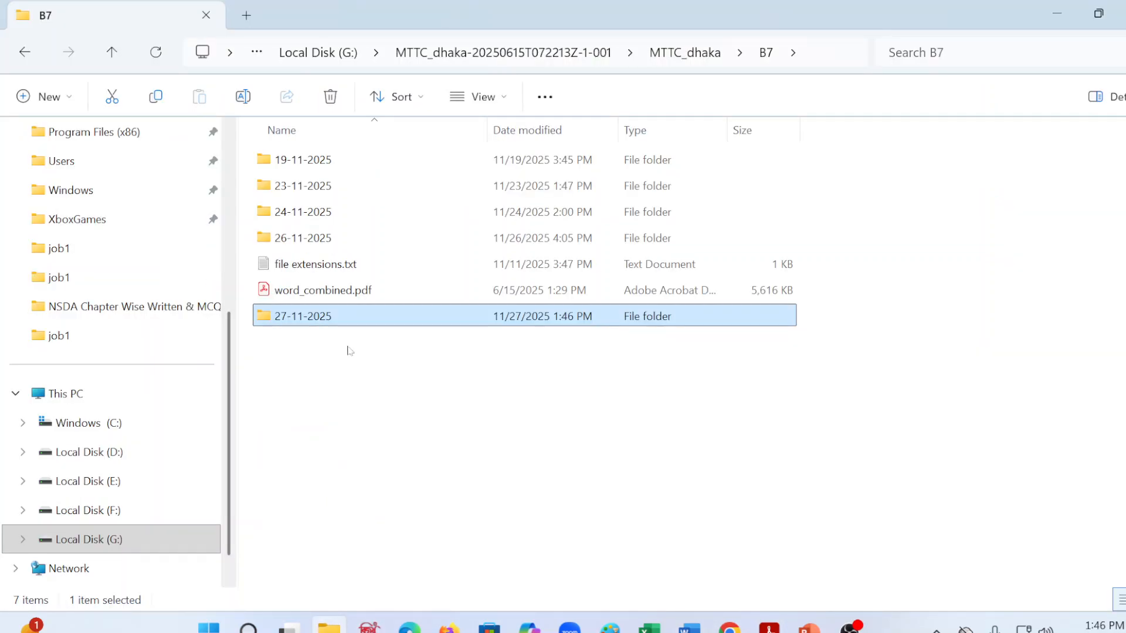
double_click(336, 320)
Step: Create a folder named JOB1 inside 27-11-2025 and open it
right_click(313, 236)
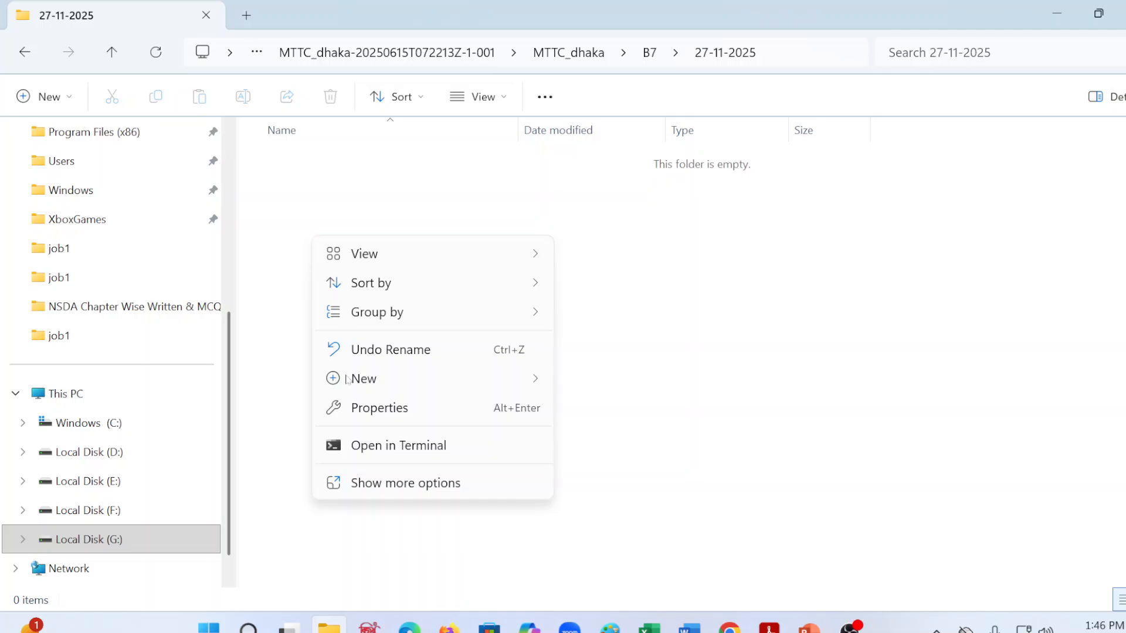
mouse_move(353, 382)
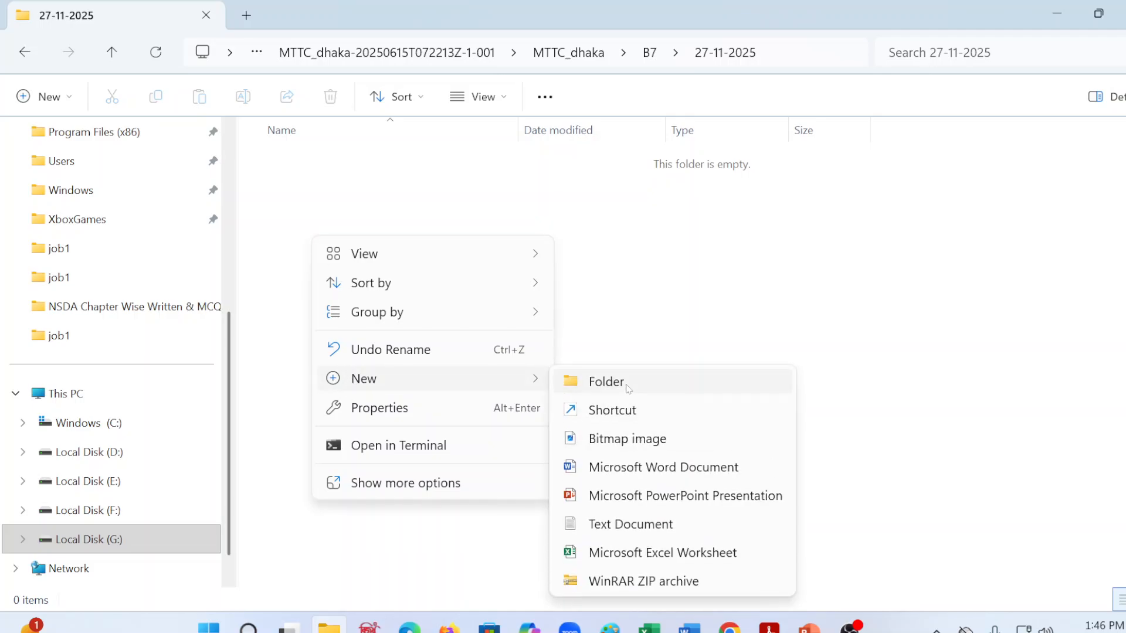
left_click(606, 382)
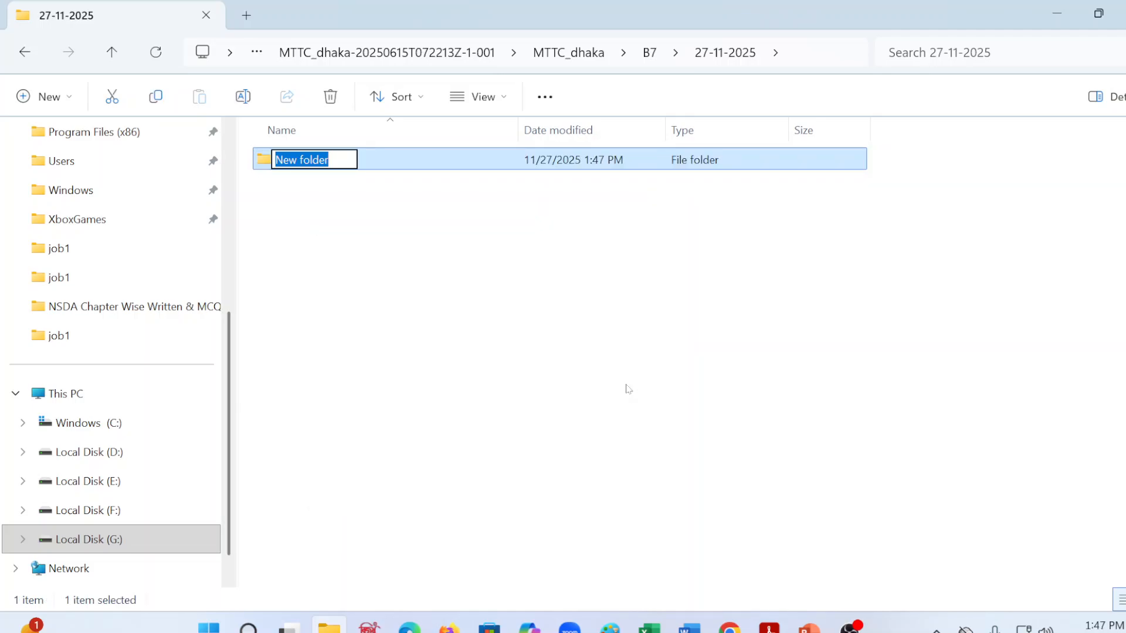
type("JOB")
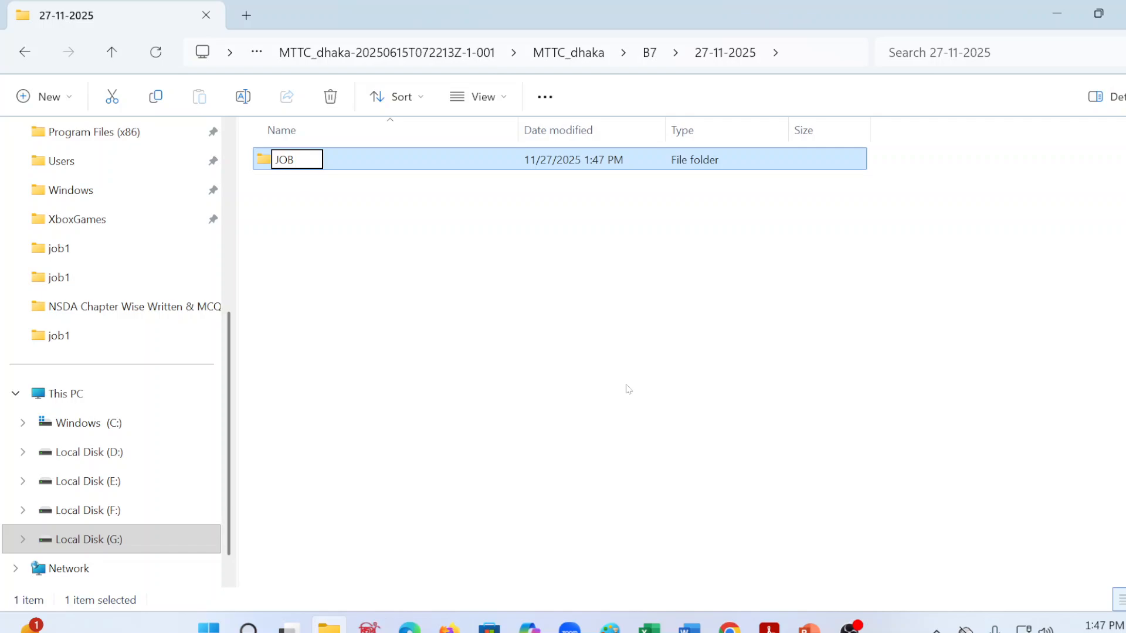
type("1")
key("BackSpace")
type("1")
key("Return")
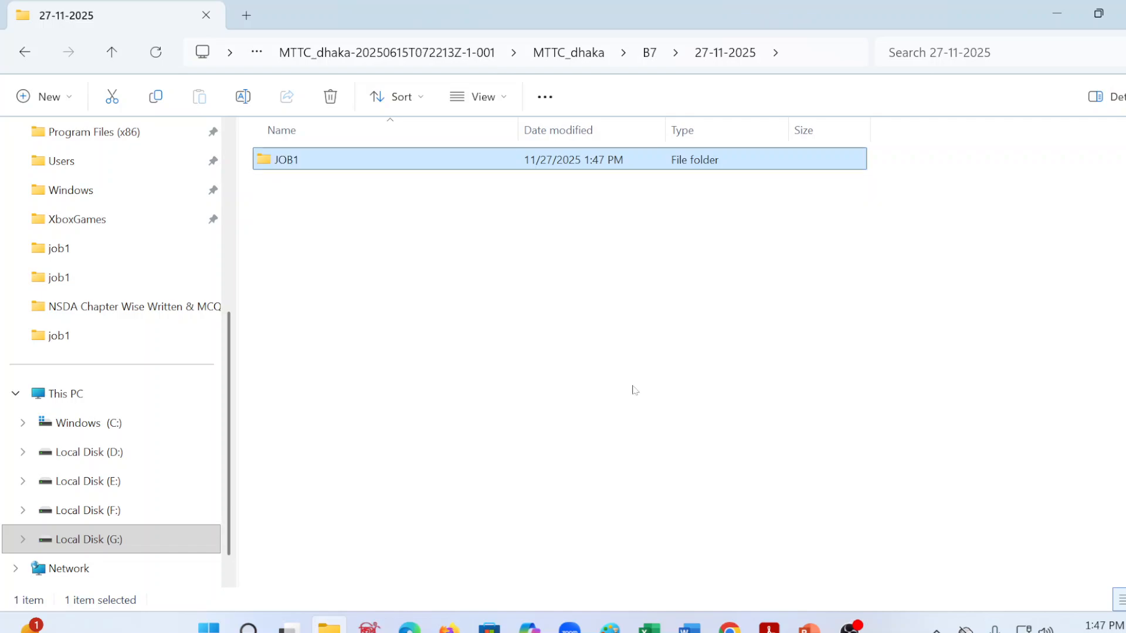
double_click(278, 155)
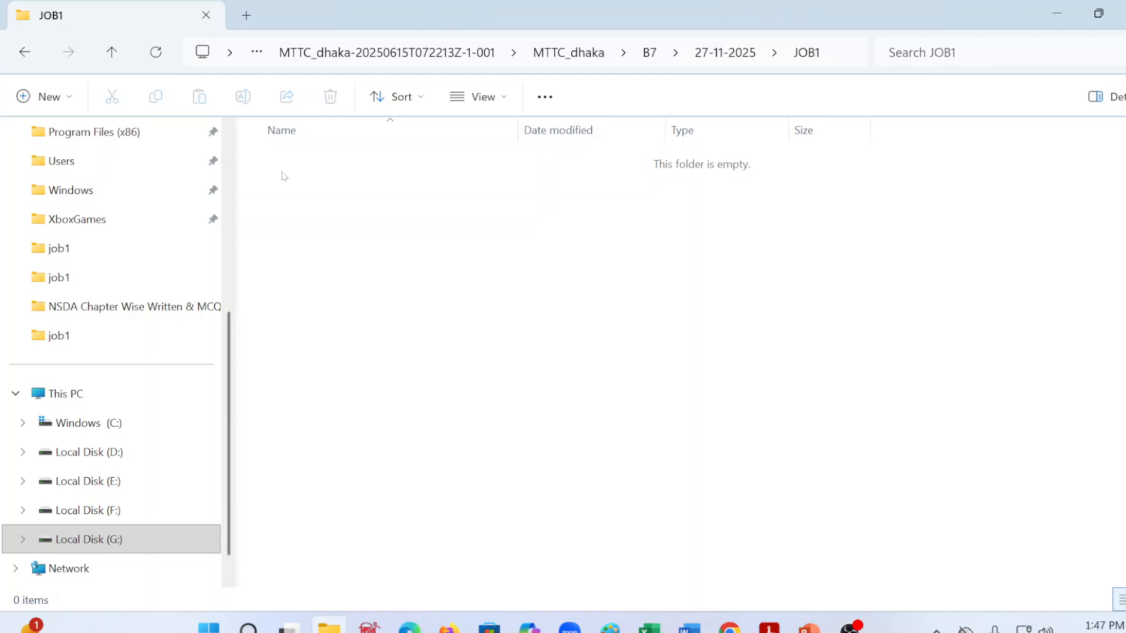
right_click(299, 195)
mouse_move(355, 335)
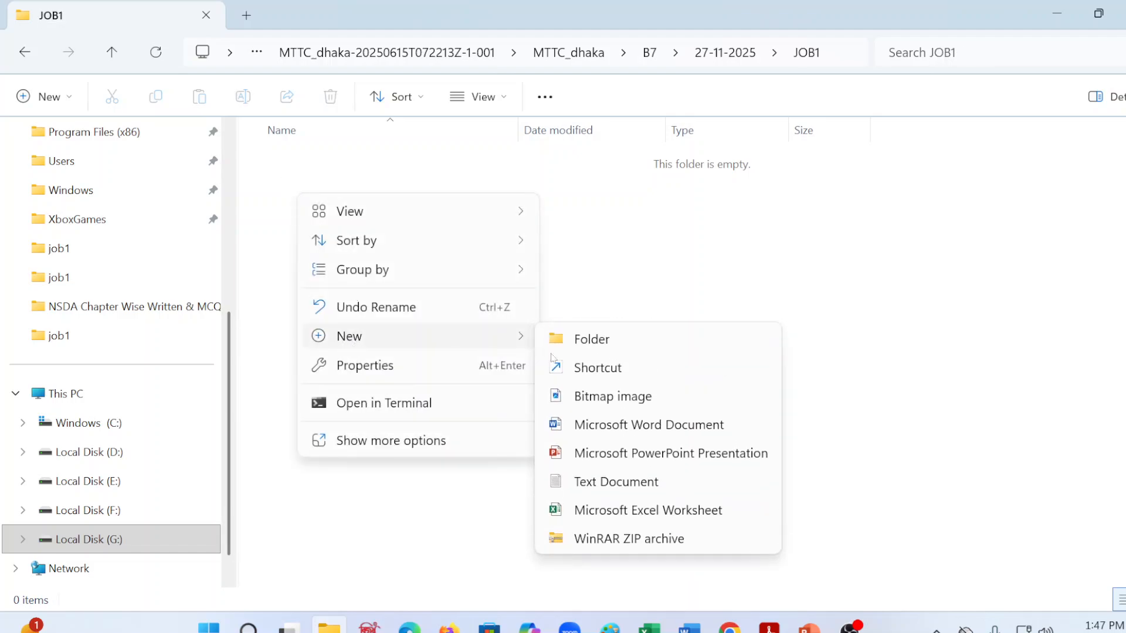
left_click(563, 339)
left_click(567, 340)
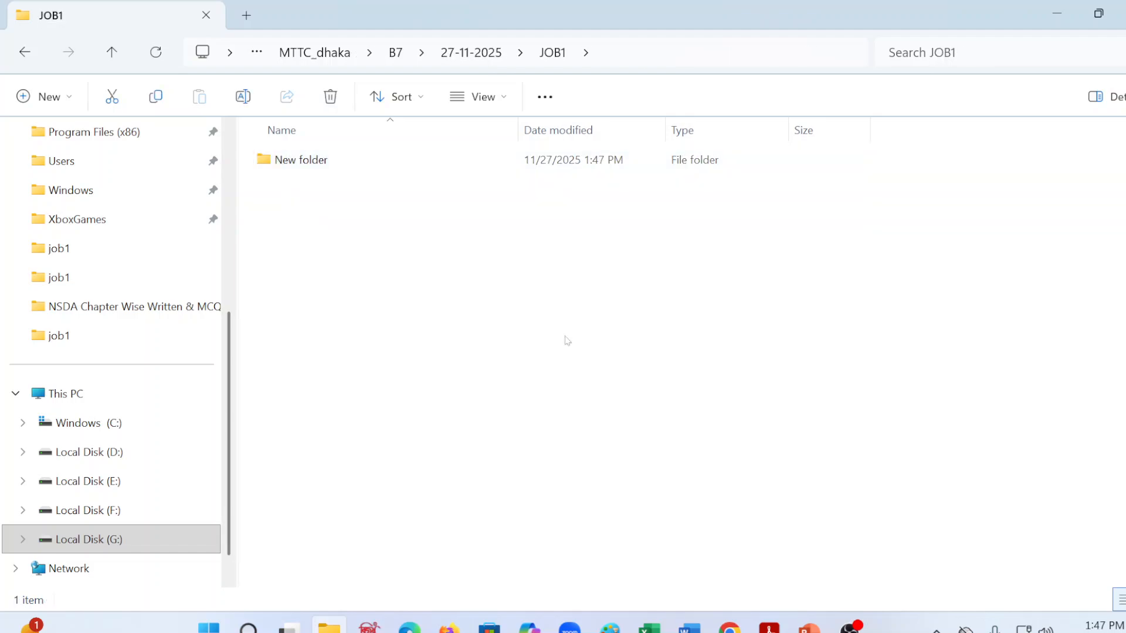
left_click(302, 158)
key("Delete")
Step: Create a Microsoft Word document named JOB1.docx in the JOB1 folder
right_click(326, 197)
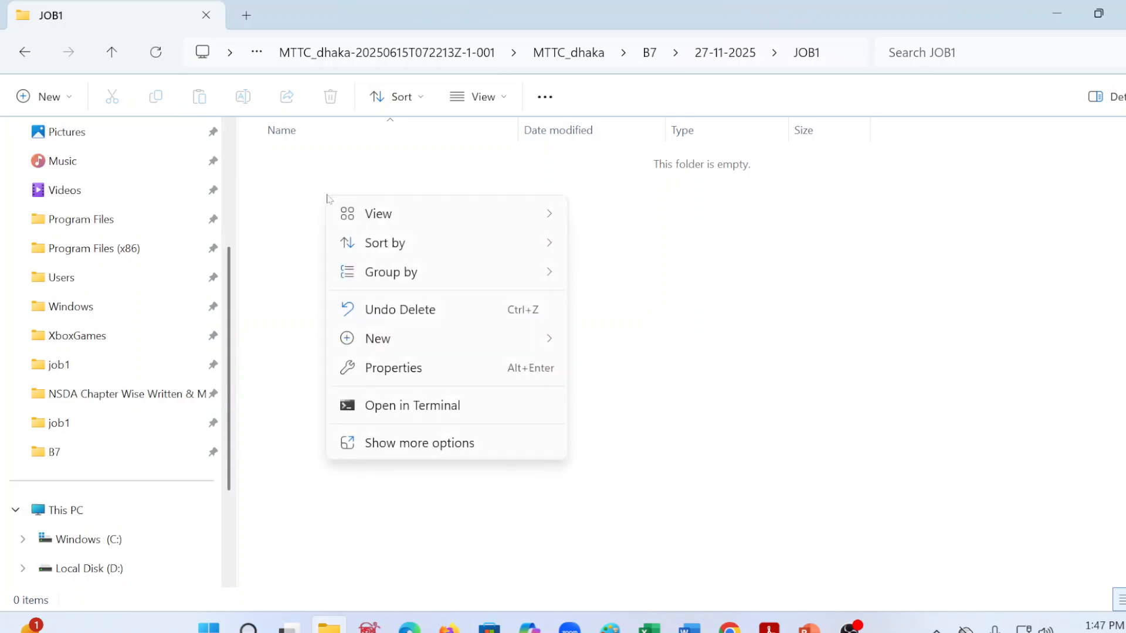
mouse_move(397, 343)
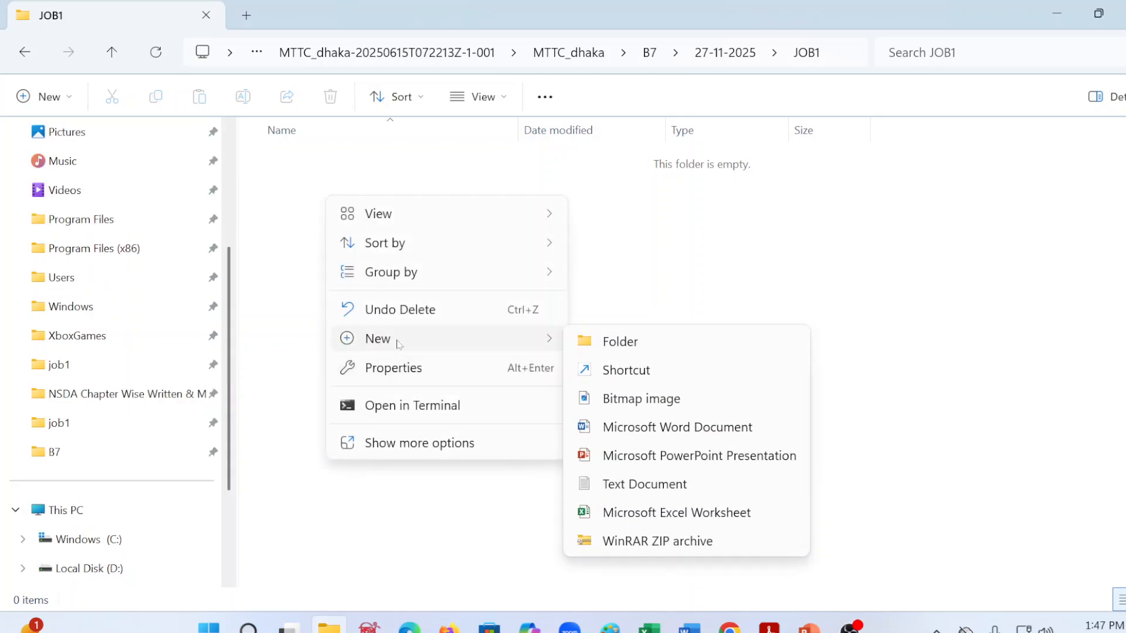
left_click(658, 433)
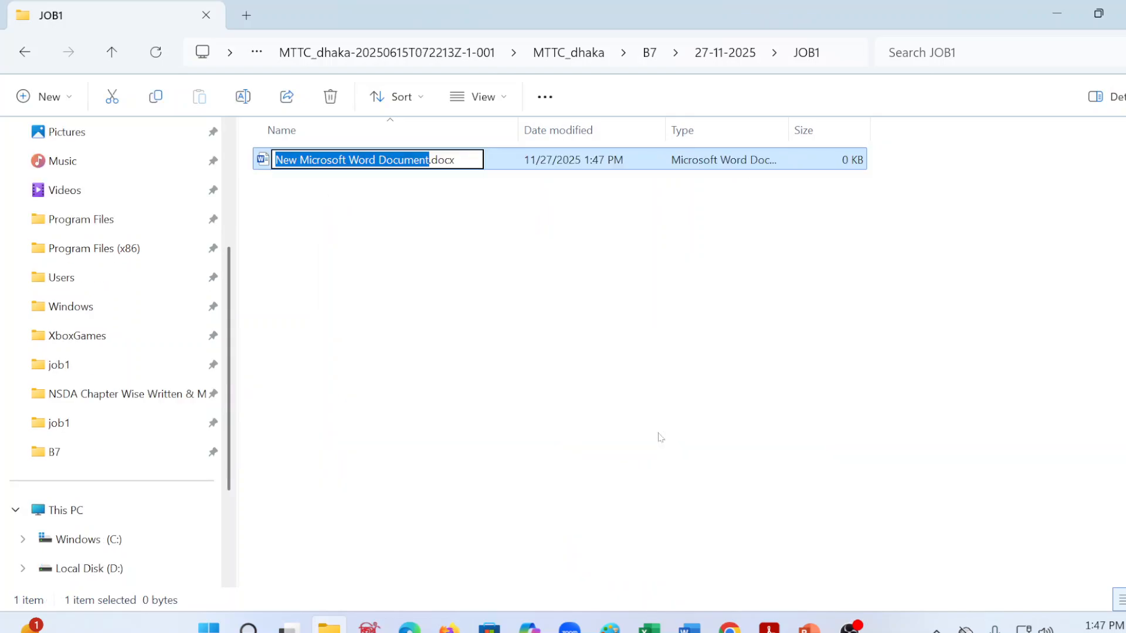
type("JON")
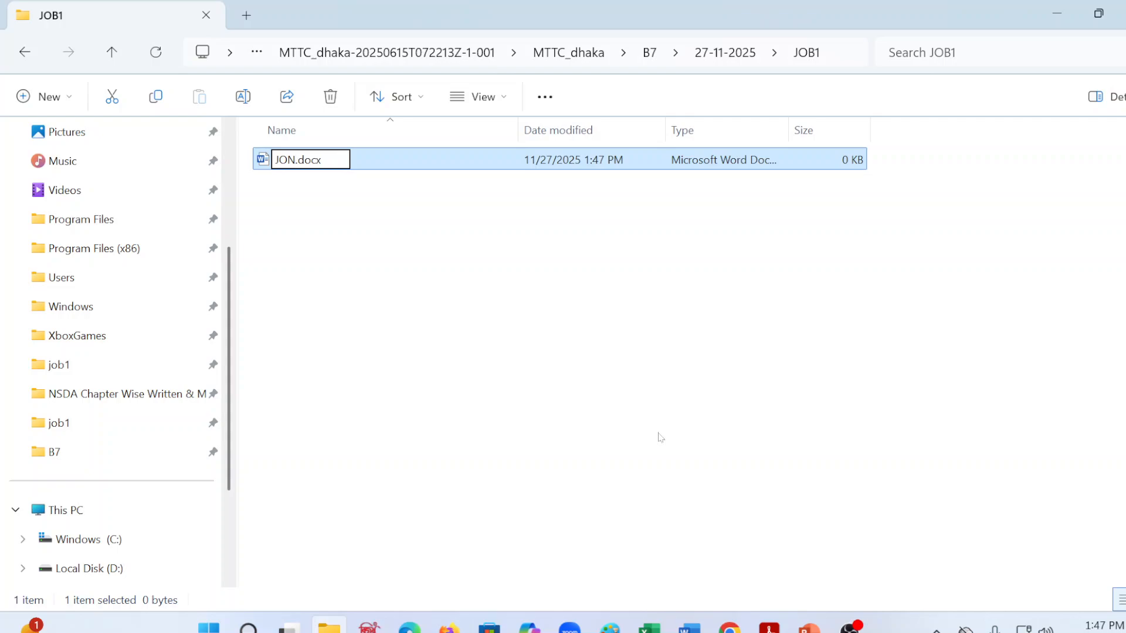
key("BackSpace")
type("B1")
Step: Create a second Microsoft Word document named DATA.docx in the JOB1 folder
right_click(352, 241)
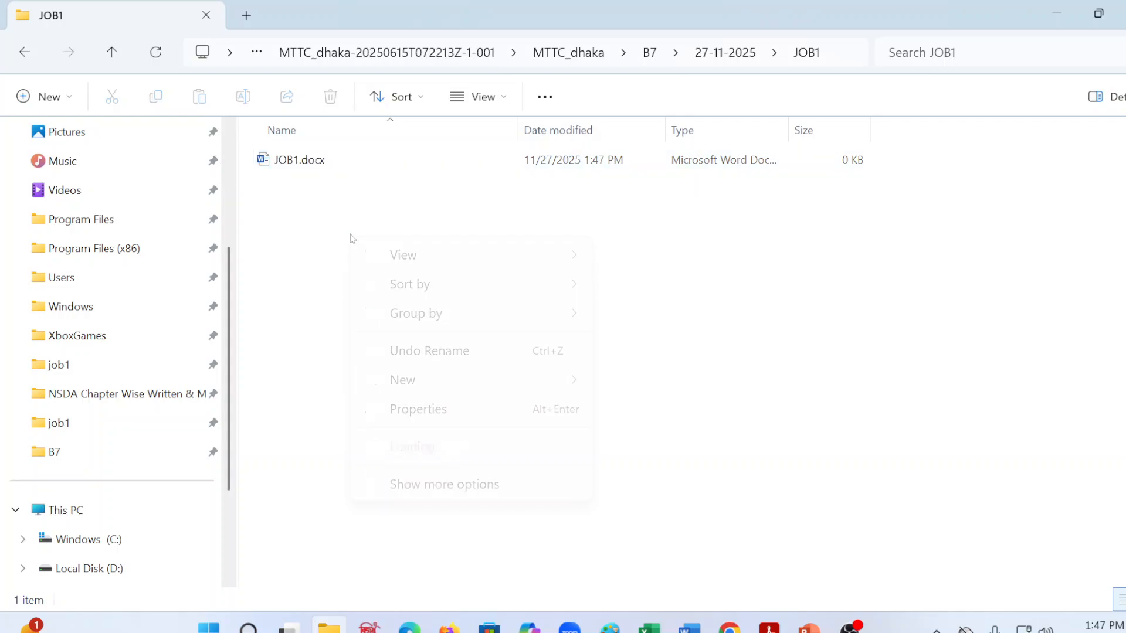
mouse_move(399, 379)
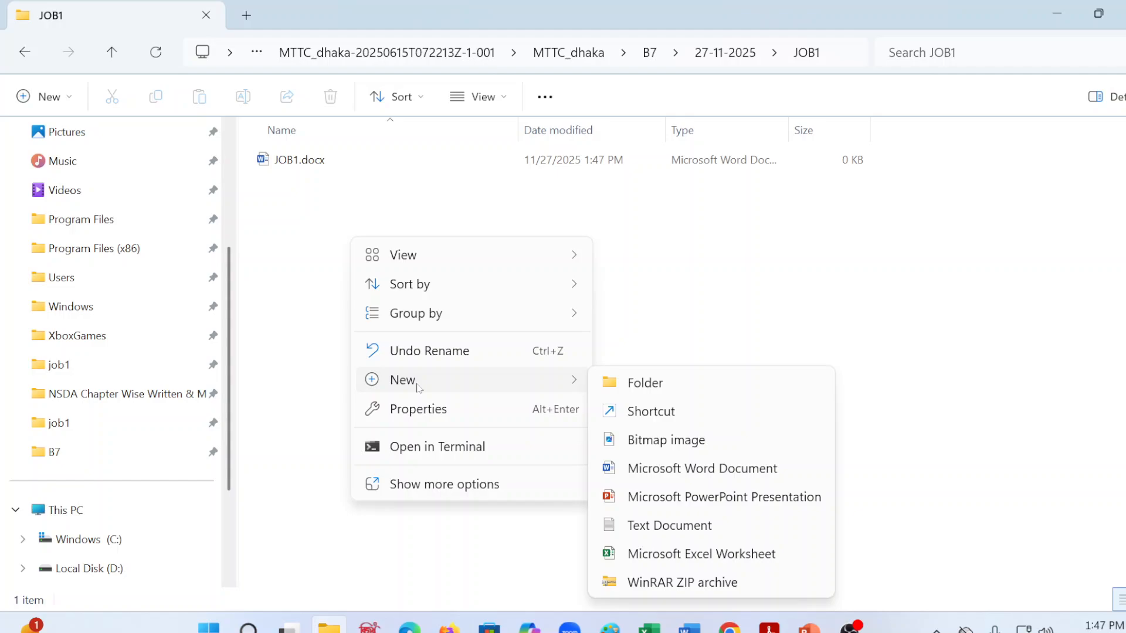
left_click(701, 469)
type("DATA.docx")
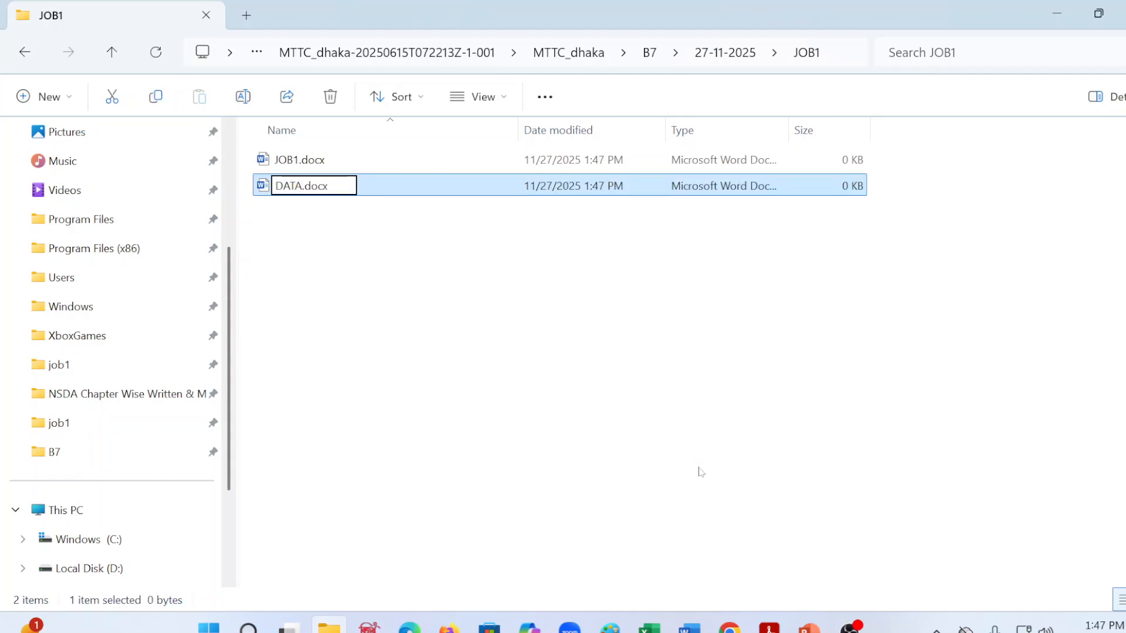
left_click(316, 310)
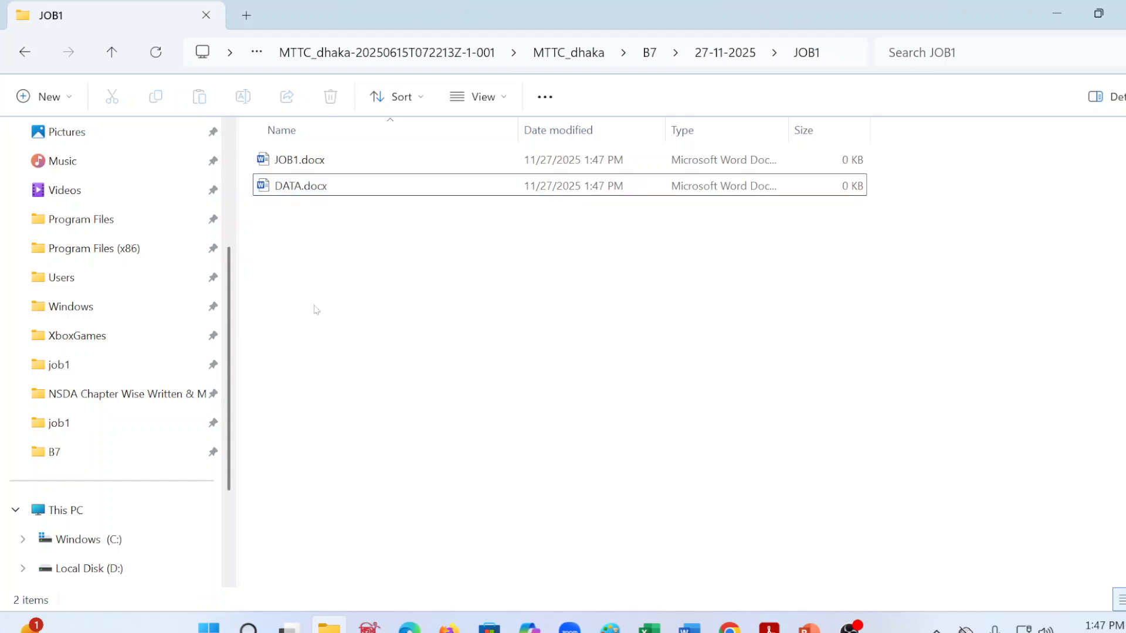
Step: Open JOB1.docx in Word and zoom out to show the full page width
double_click(314, 159)
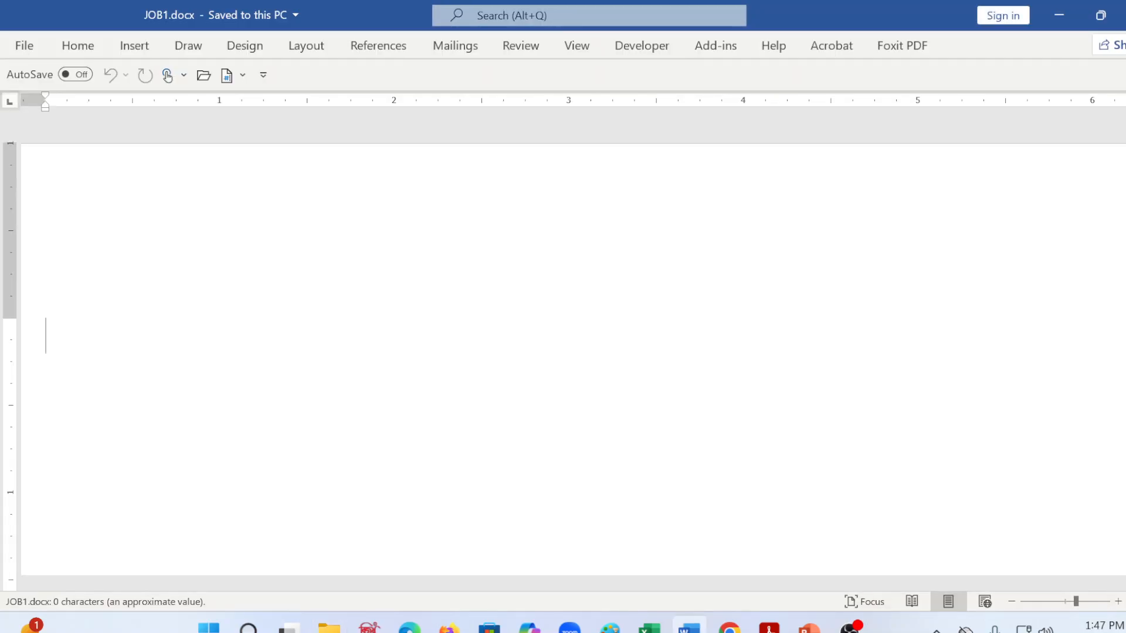
key("alt+w")
key("q")
left_click(478, 281)
left_click(581, 368)
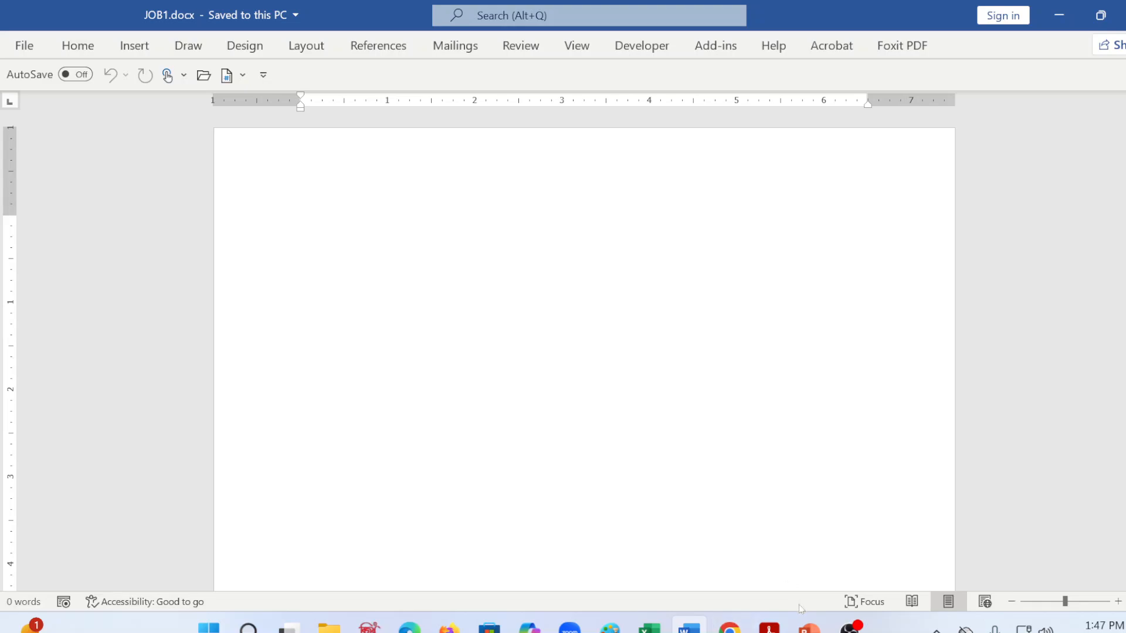
Step: Check the page layout requirements in word_combined.pdf and set JOB1.docx to Legal size with Portrait orientation
left_click(770, 628)
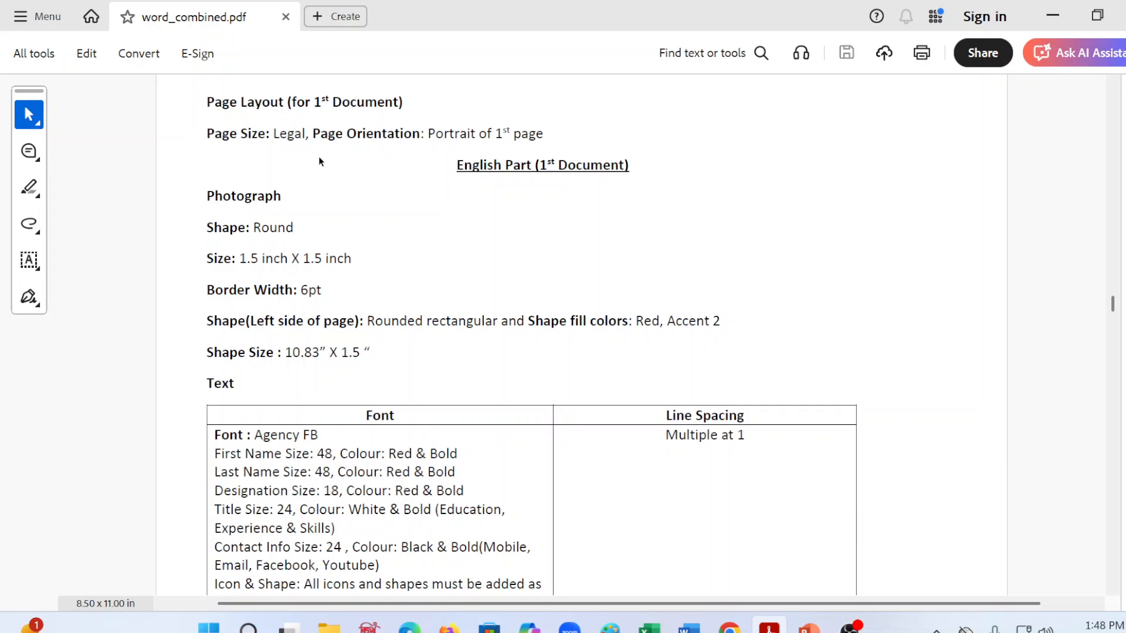
left_click(689, 626)
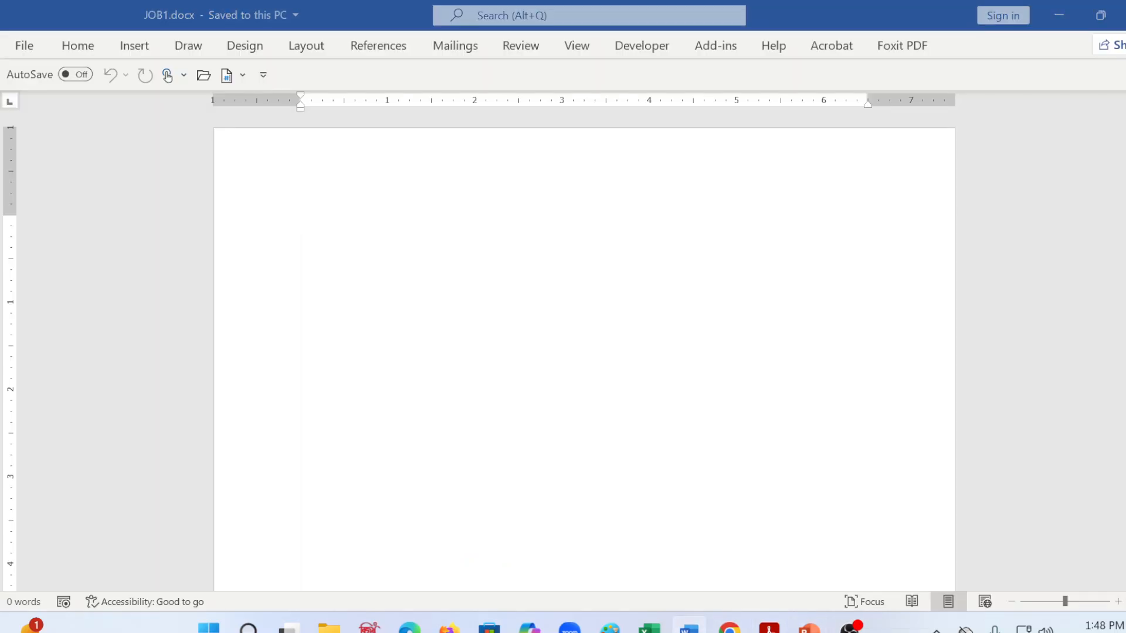
left_click(324, 49)
left_click(133, 116)
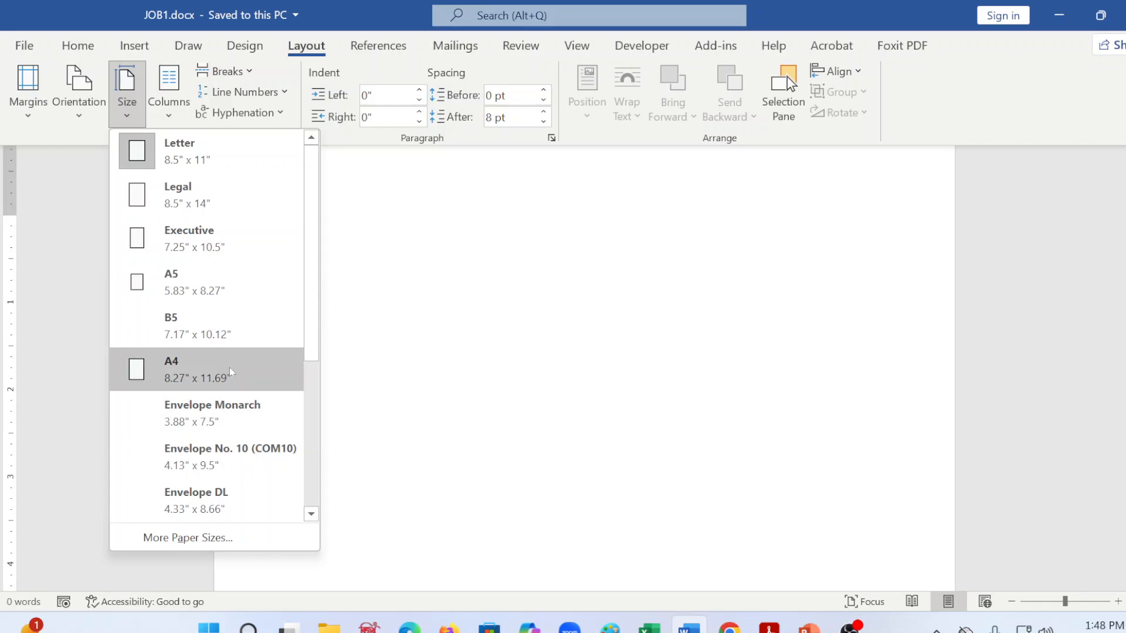
left_click(195, 193)
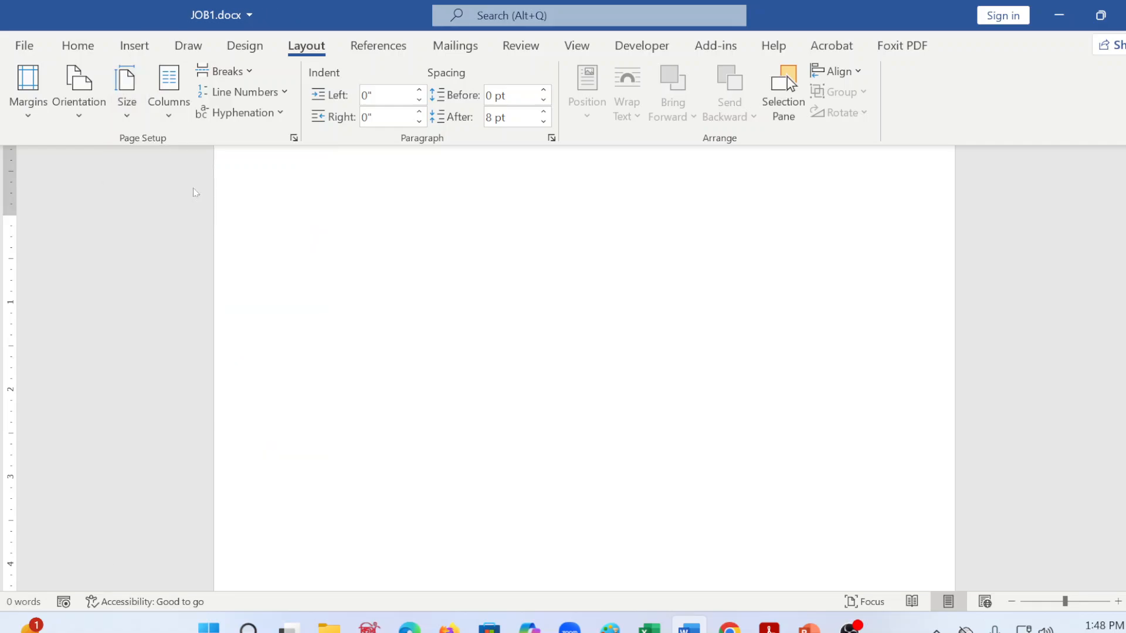
left_click(79, 88)
left_click(120, 151)
Step: Switch to word_combined.pdf and review the photograph, shape and text specifications, the second document's requirements and the sample résumé layout
key("alt+Tab")
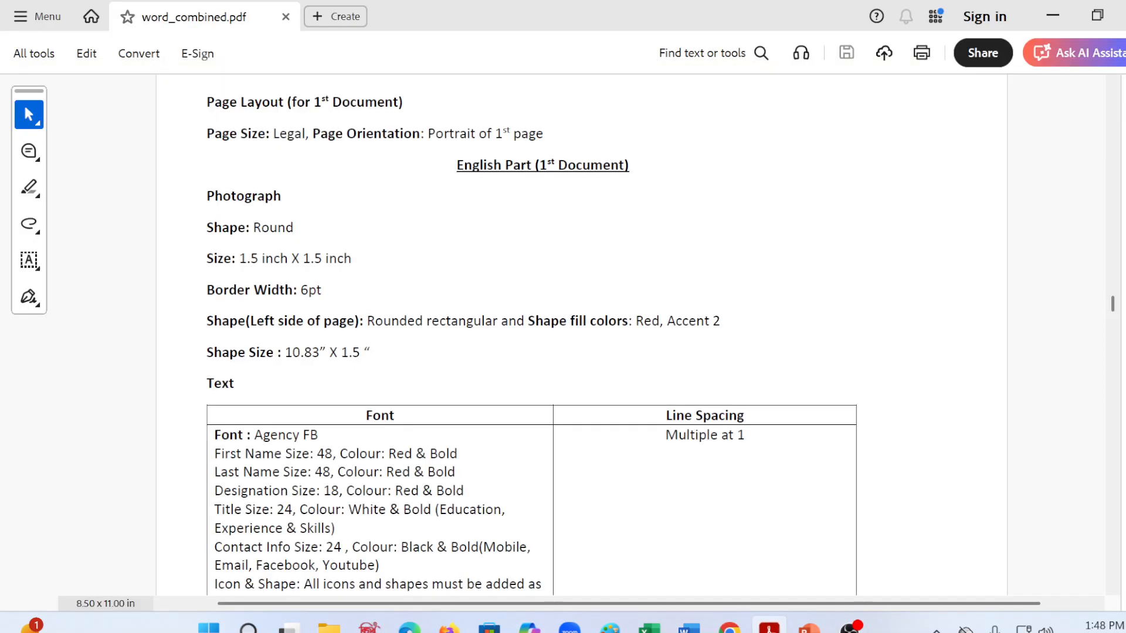
scroll(353, 390, "down", 4)
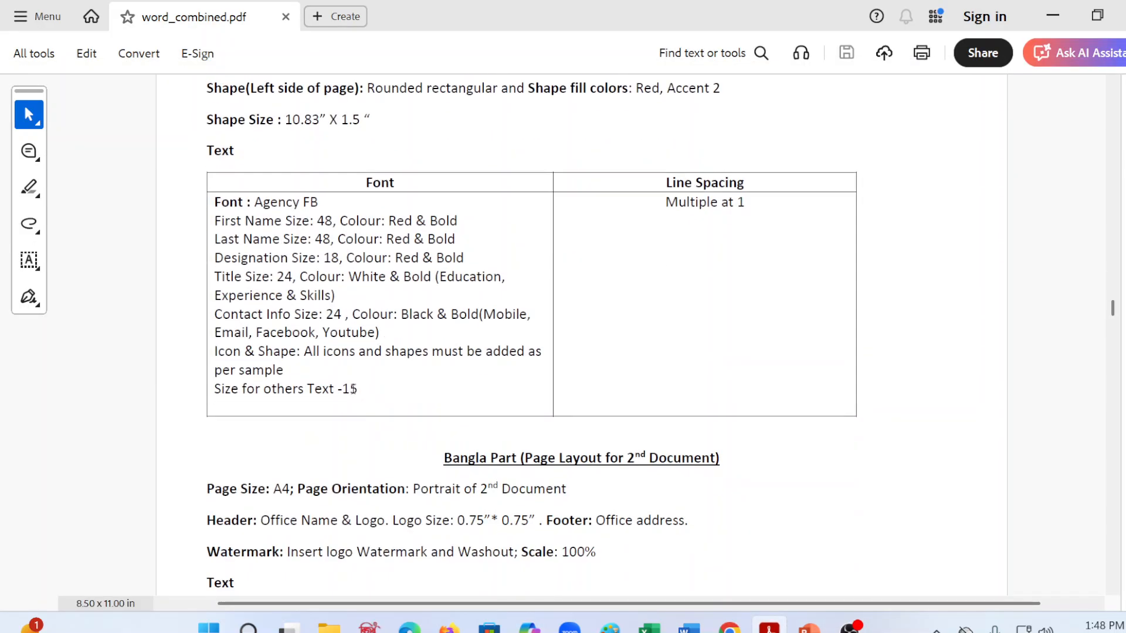
scroll(353, 390, "up", 4)
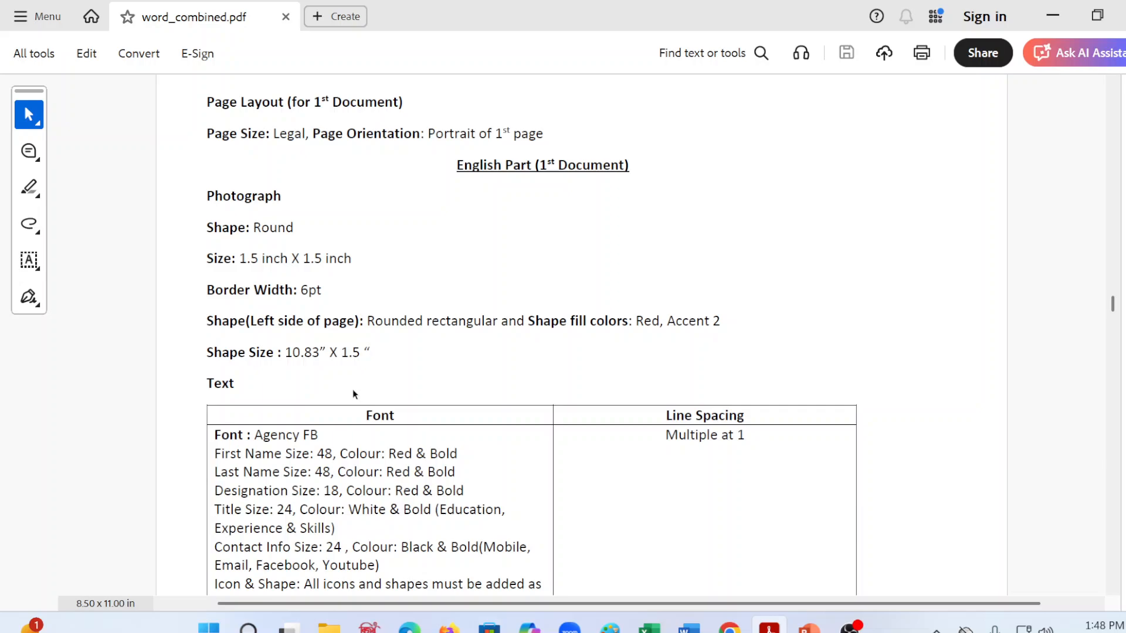
scroll(353, 389, "down", 2)
scroll(352, 388, "down", 3)
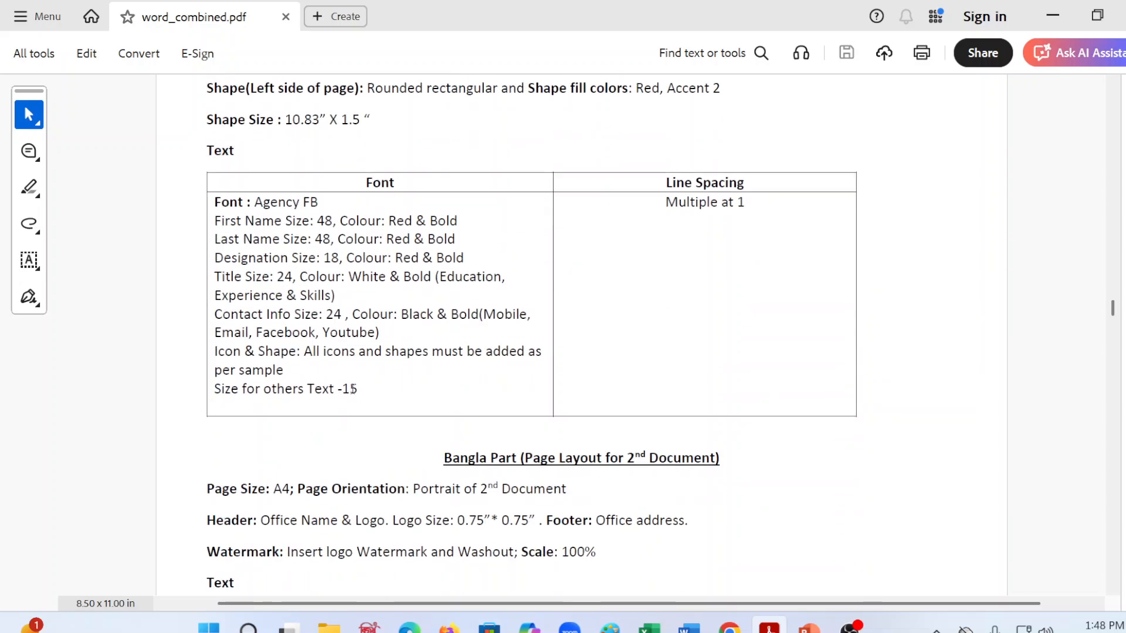
scroll(353, 390, "up", 4)
scroll(353, 389, "up", 1)
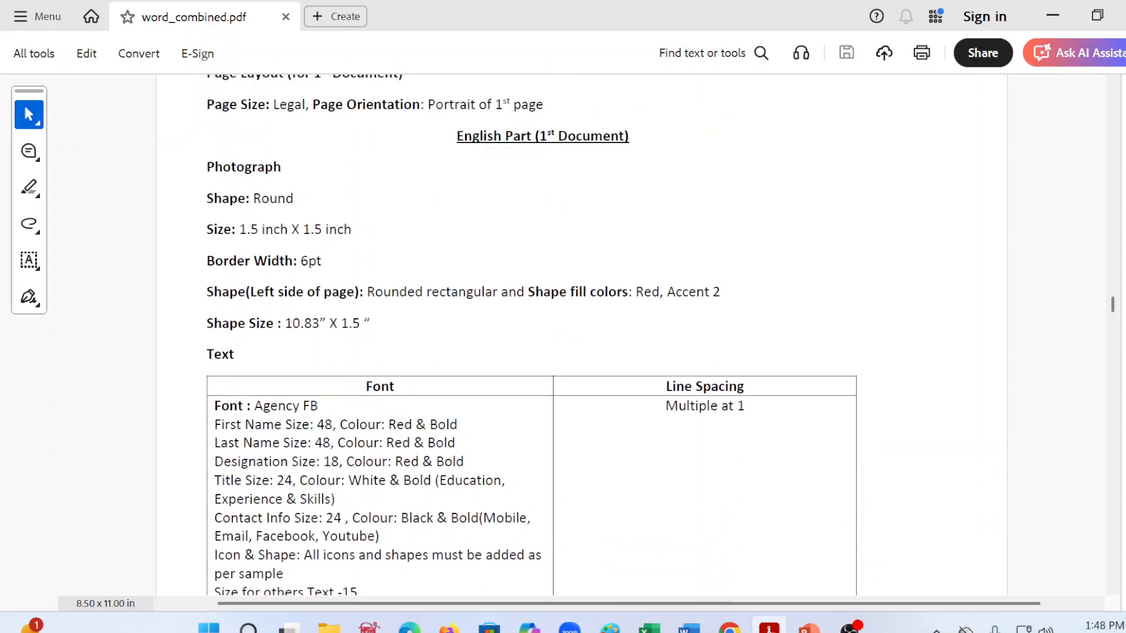
key("alt+Tab")
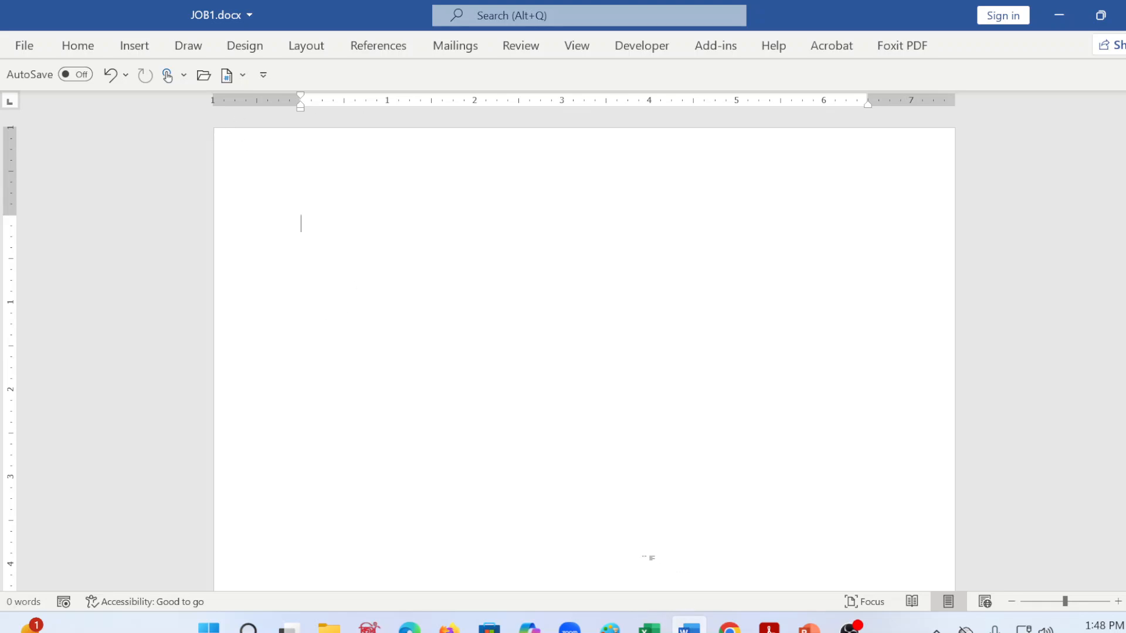
key("alt+Tab")
scroll(361, 405, "down", 10)
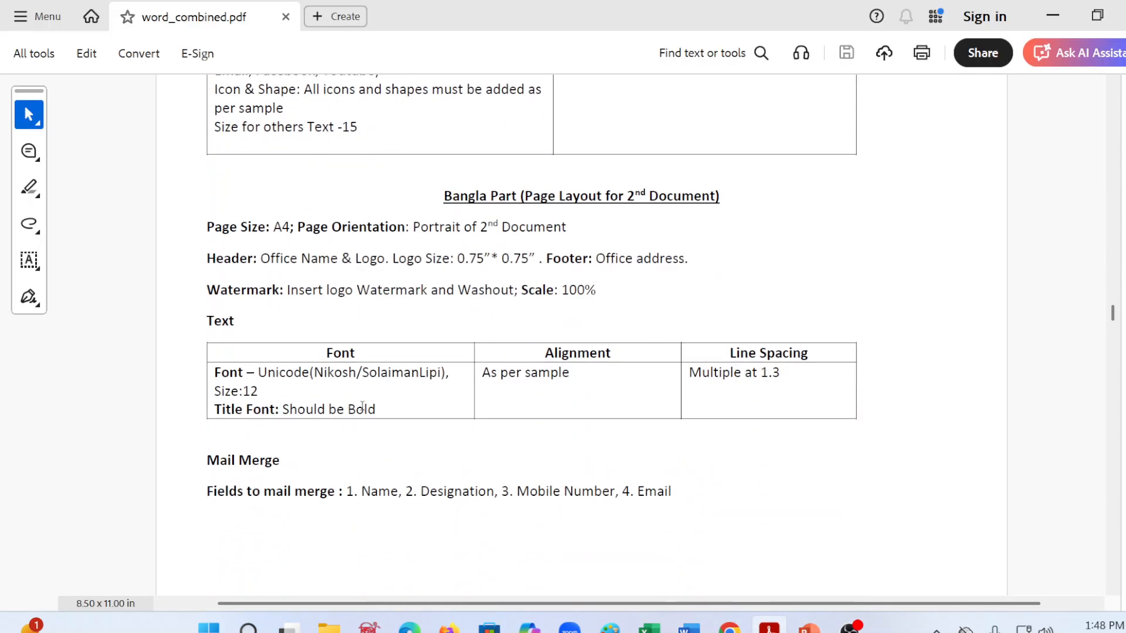
scroll(362, 406, "down", 8)
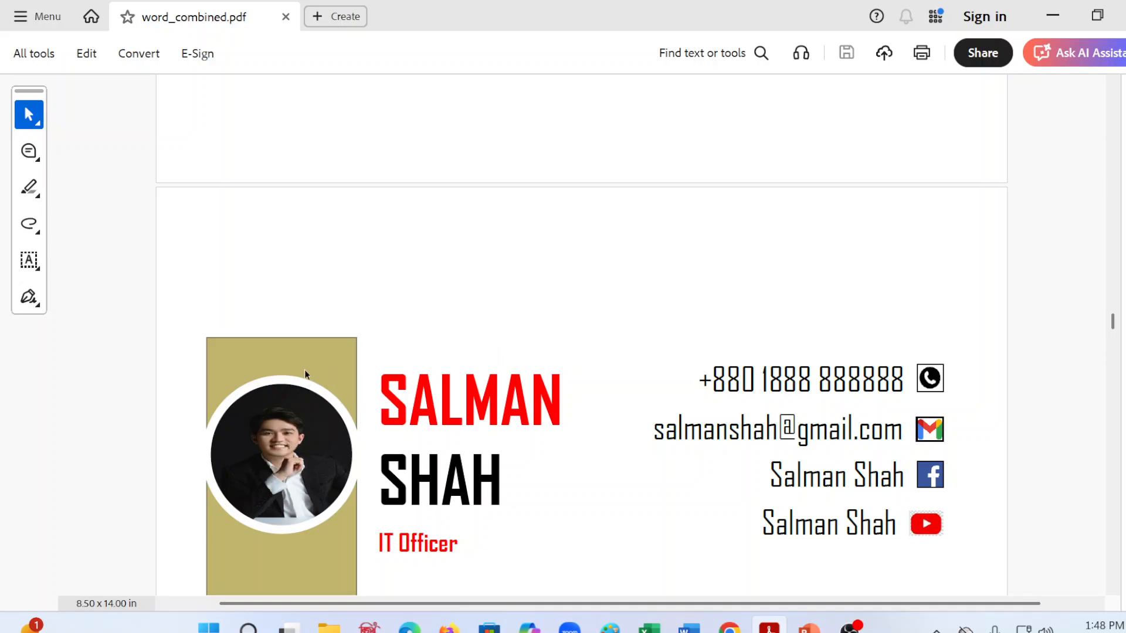
scroll(262, 293, "down", 2)
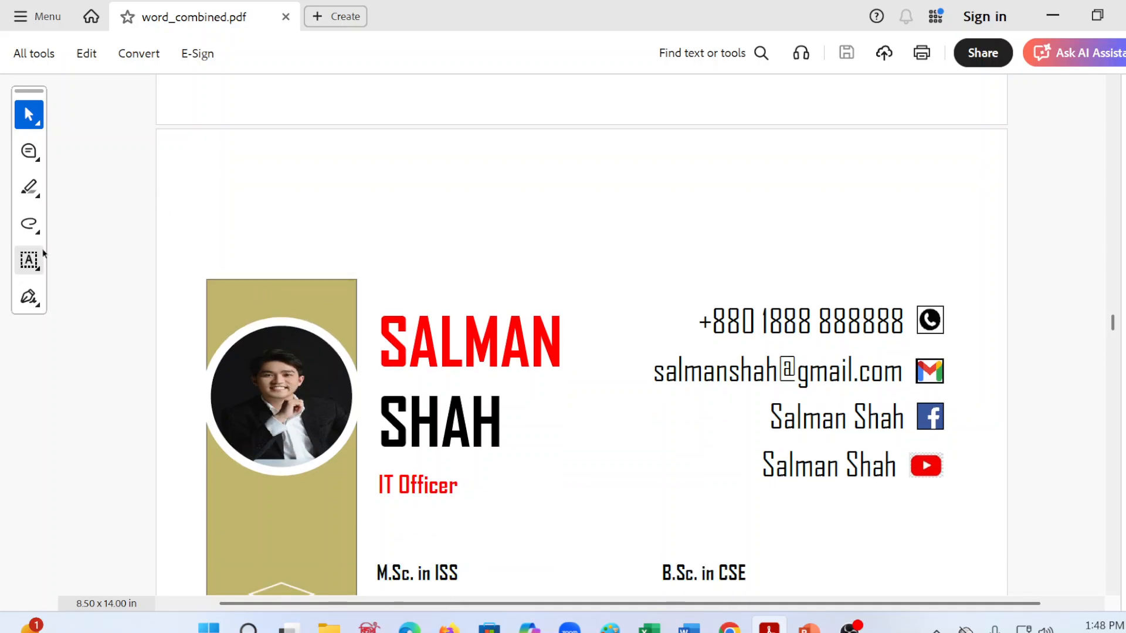
Step: Activate the Highlight tool for word_combined.pdf with a light orange color and a greater line thickness
left_click(34, 189)
left_click(130, 190)
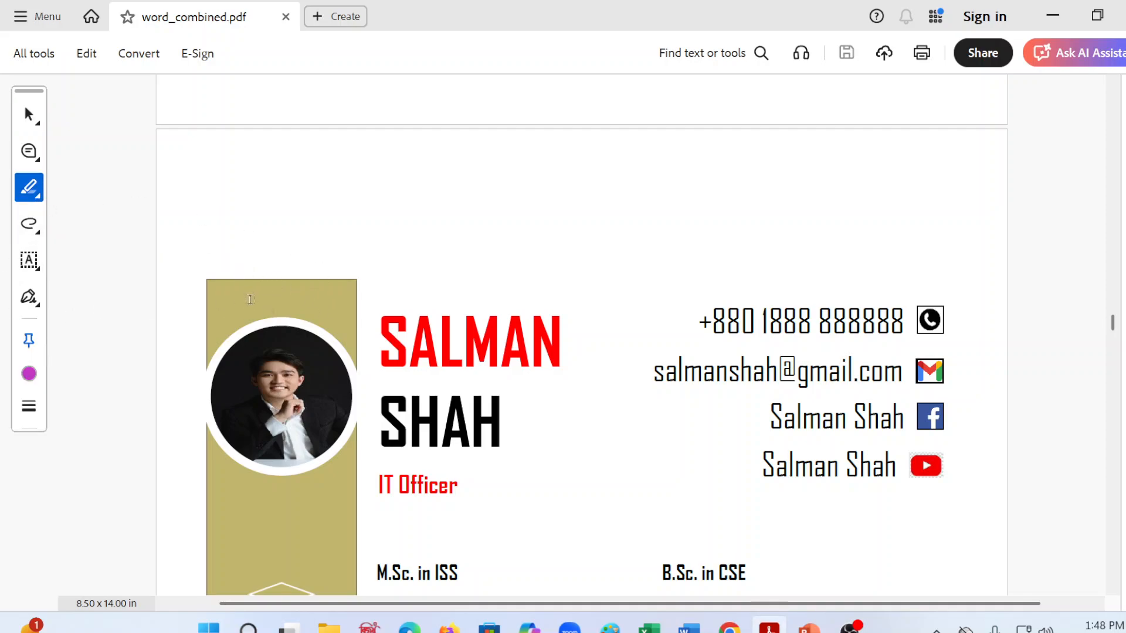
left_click(24, 378)
left_click(28, 297)
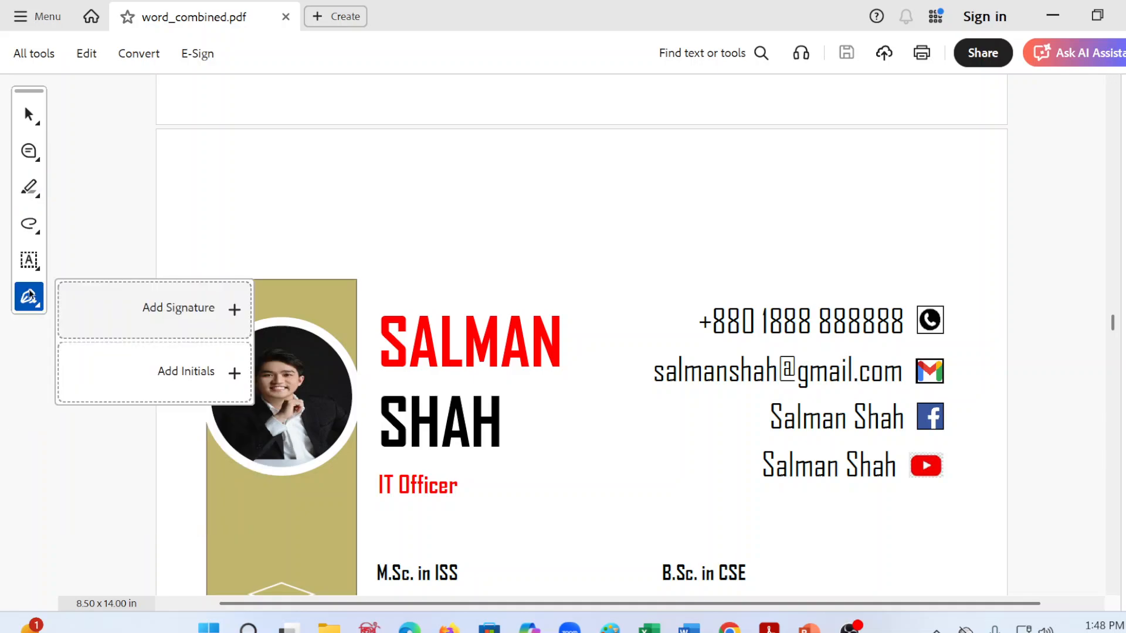
left_click(29, 188)
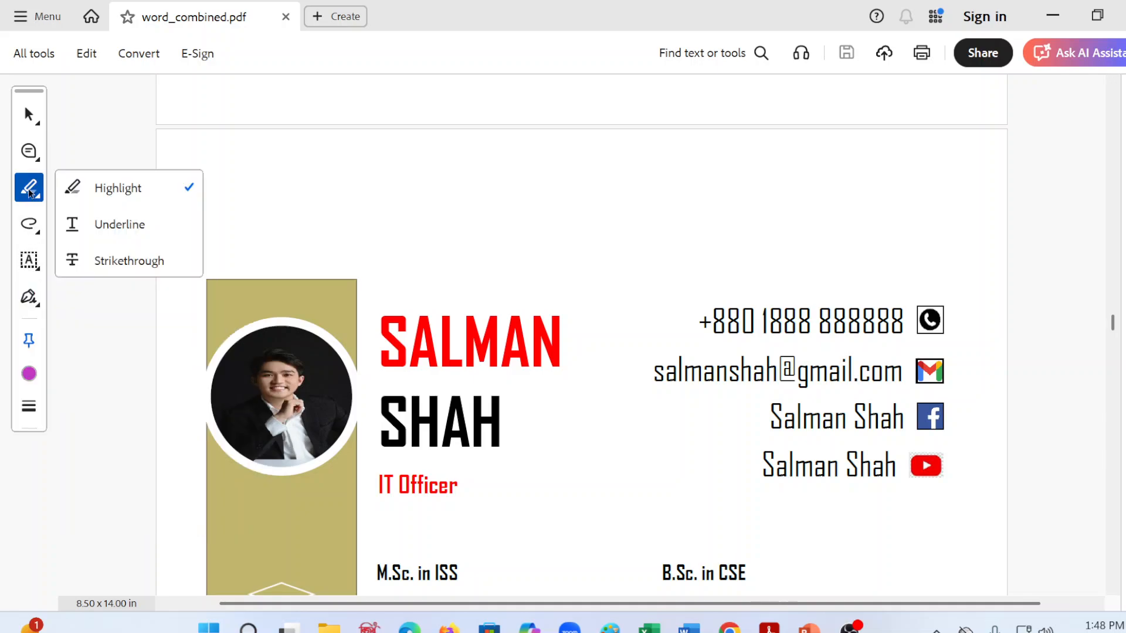
left_click(144, 188)
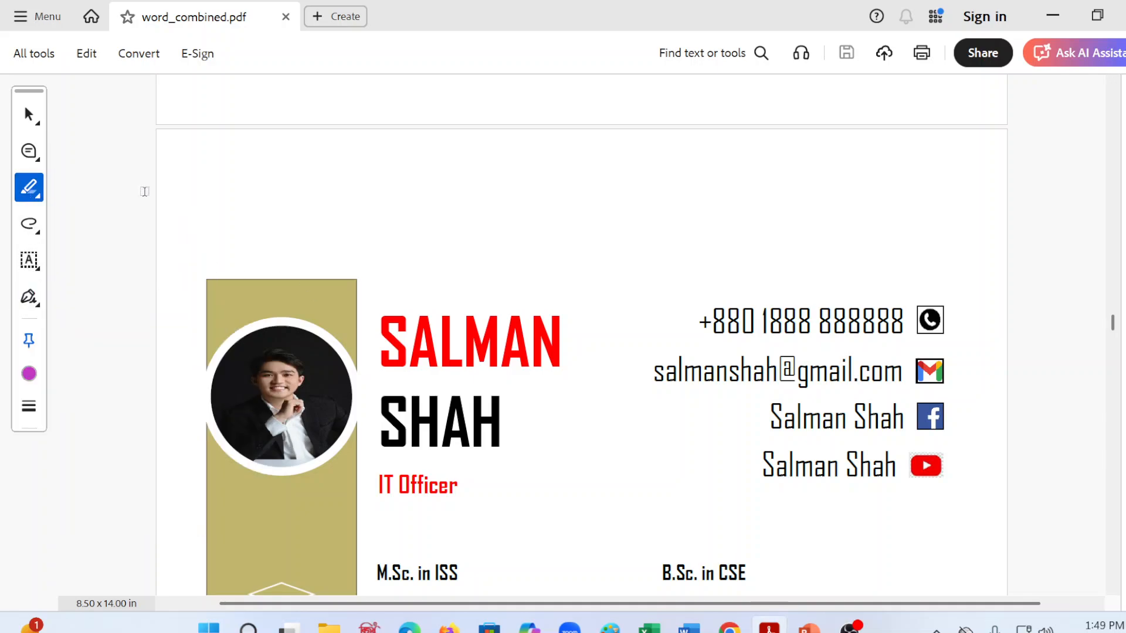
left_click(29, 374)
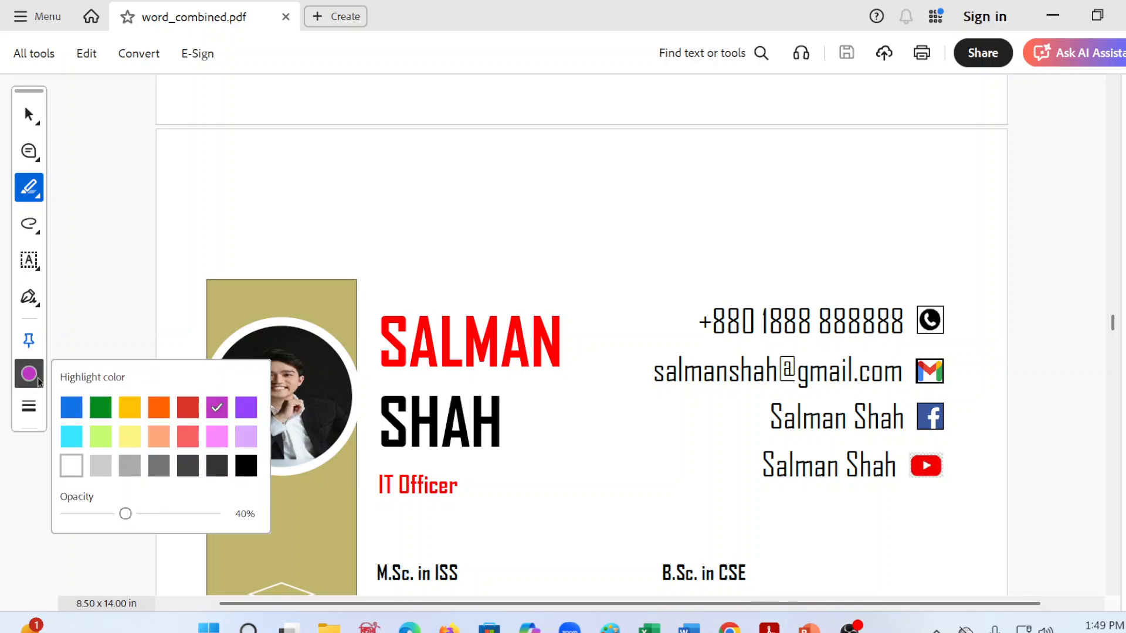
left_click(166, 444)
left_click(35, 407)
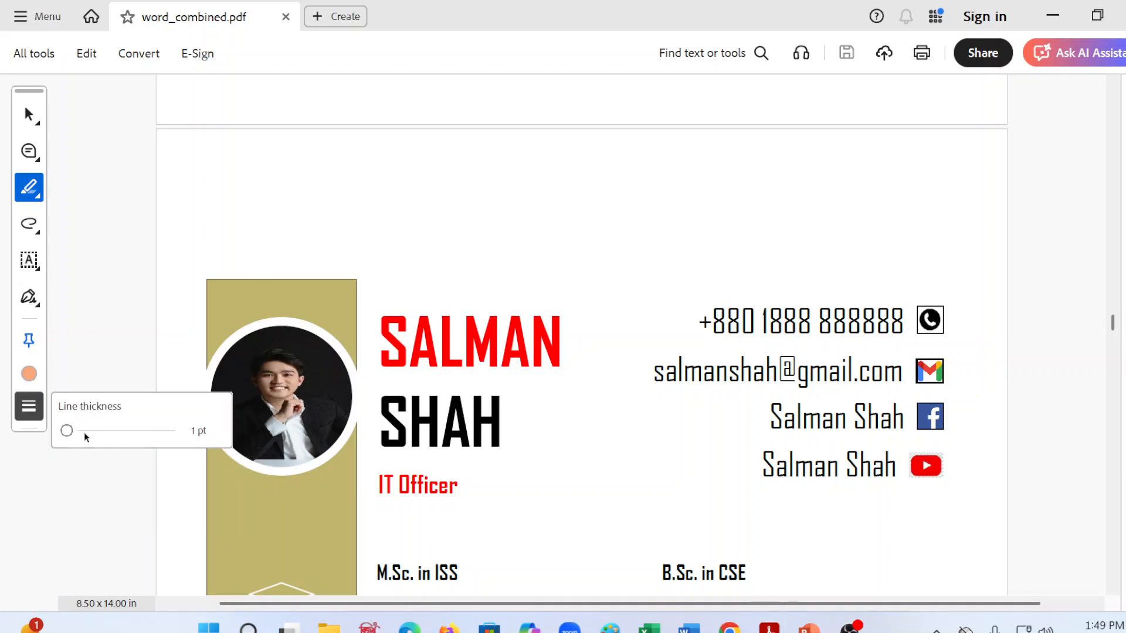
left_click_drag(71, 432, 102, 437)
left_click(108, 259)
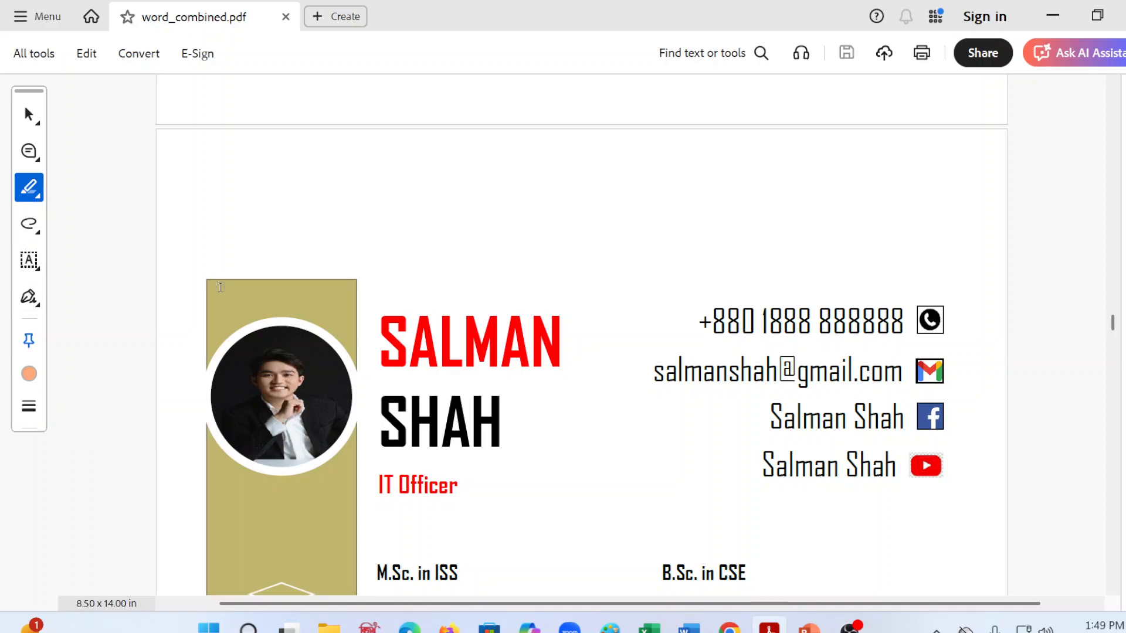
Step: Mark the photograph at its upper edge and highlight the first name and education text in the sample résumé
left_click_drag(293, 346, 305, 271)
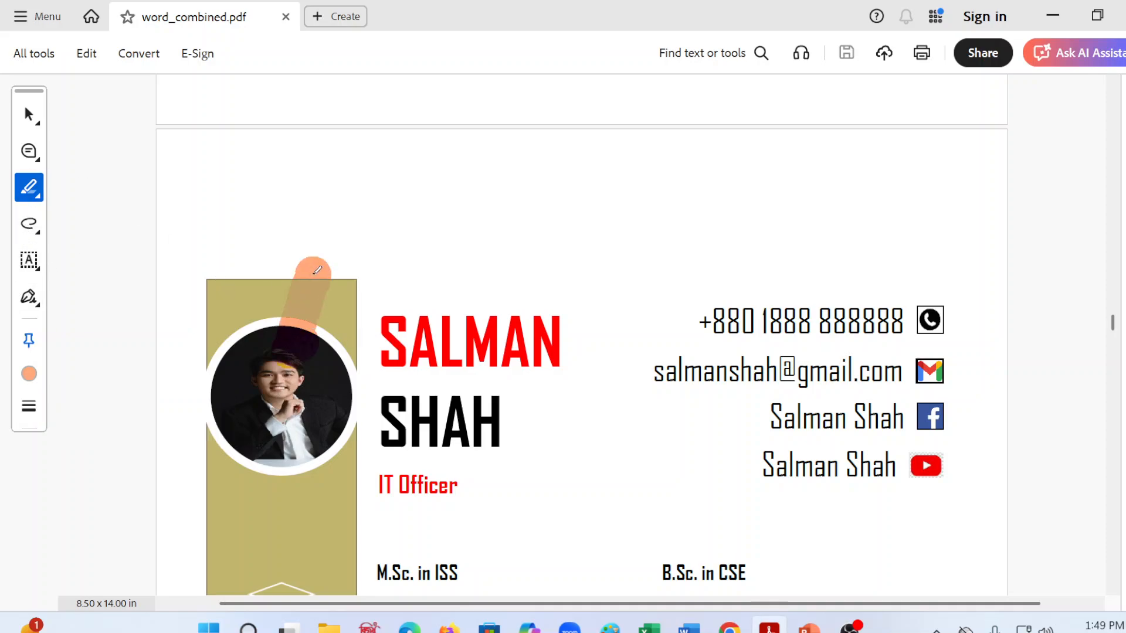
left_click(29, 373)
left_click_drag(455, 300, 558, 247)
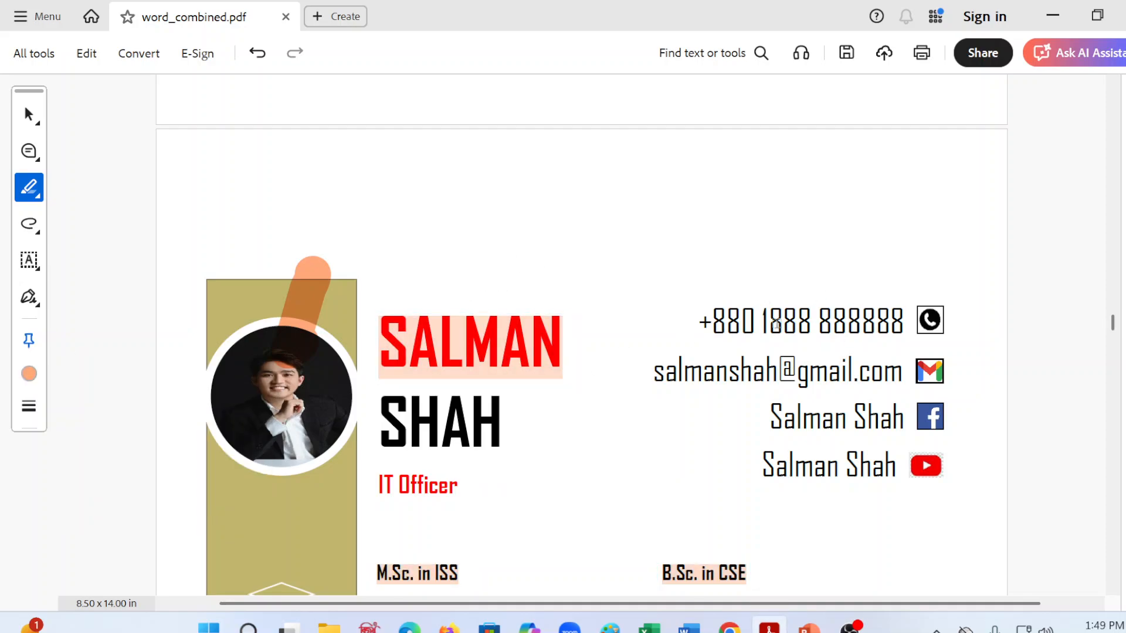
scroll(760, 337, "down", 2)
scroll(737, 383, "down", 2)
scroll(737, 383, "up", 3)
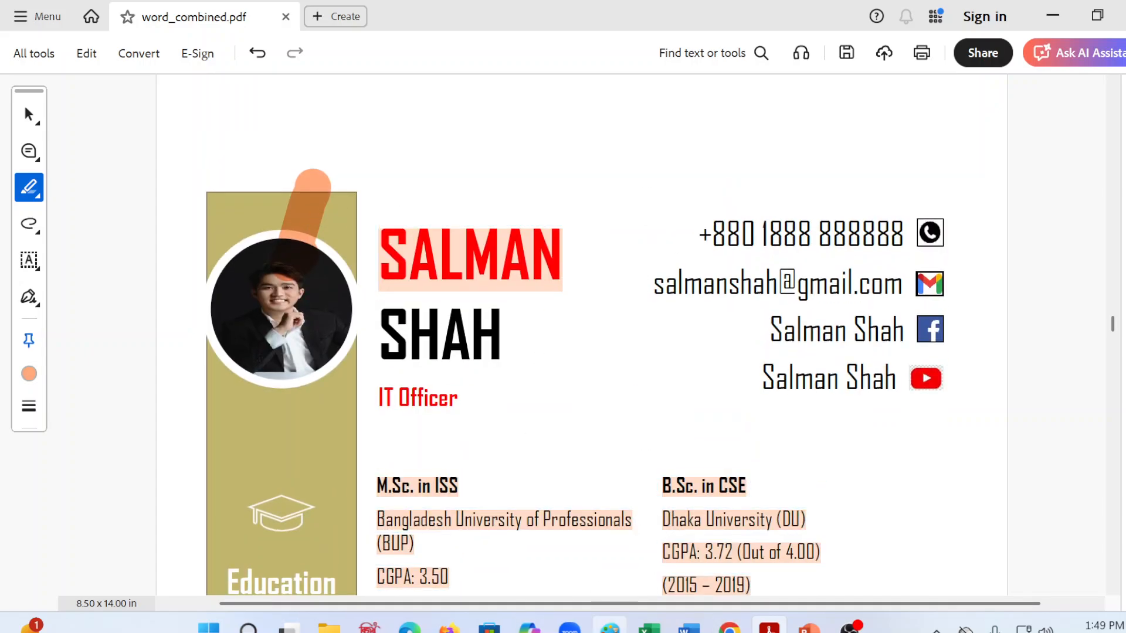
Step: Switch to JOB1.docx in Word and insert a table with three columns and one row
left_click(689, 626)
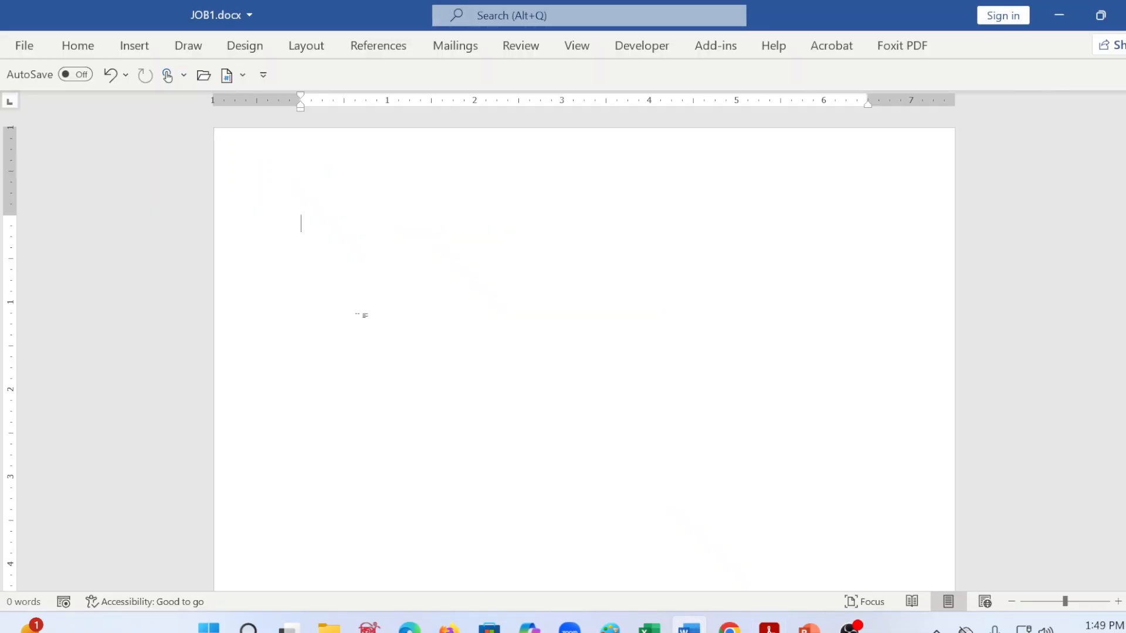
left_click(144, 46)
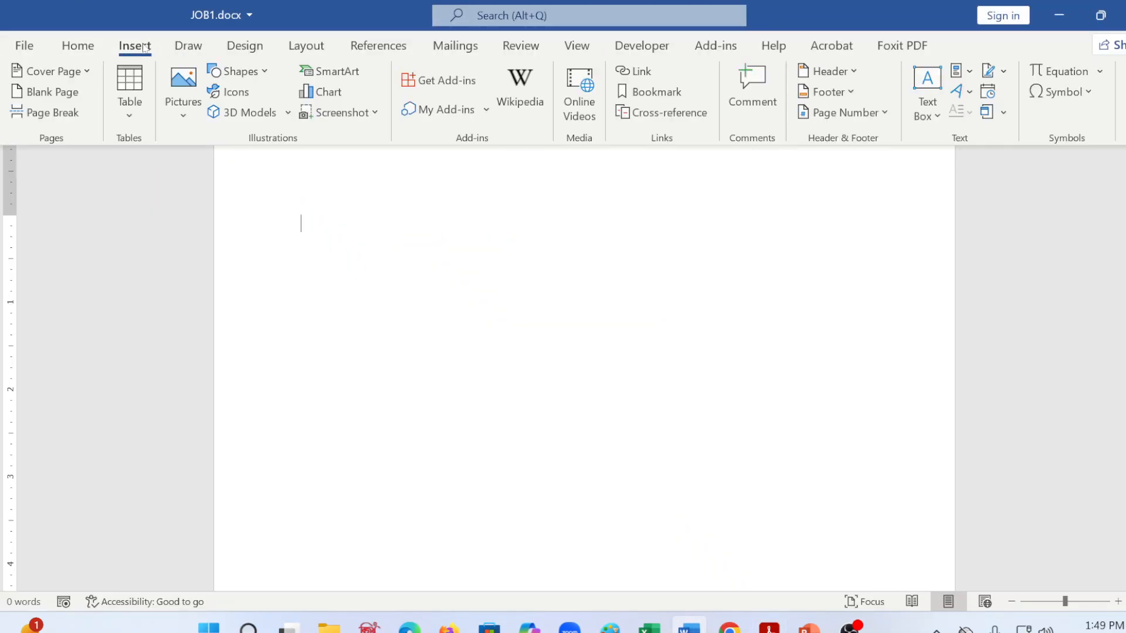
left_click(125, 124)
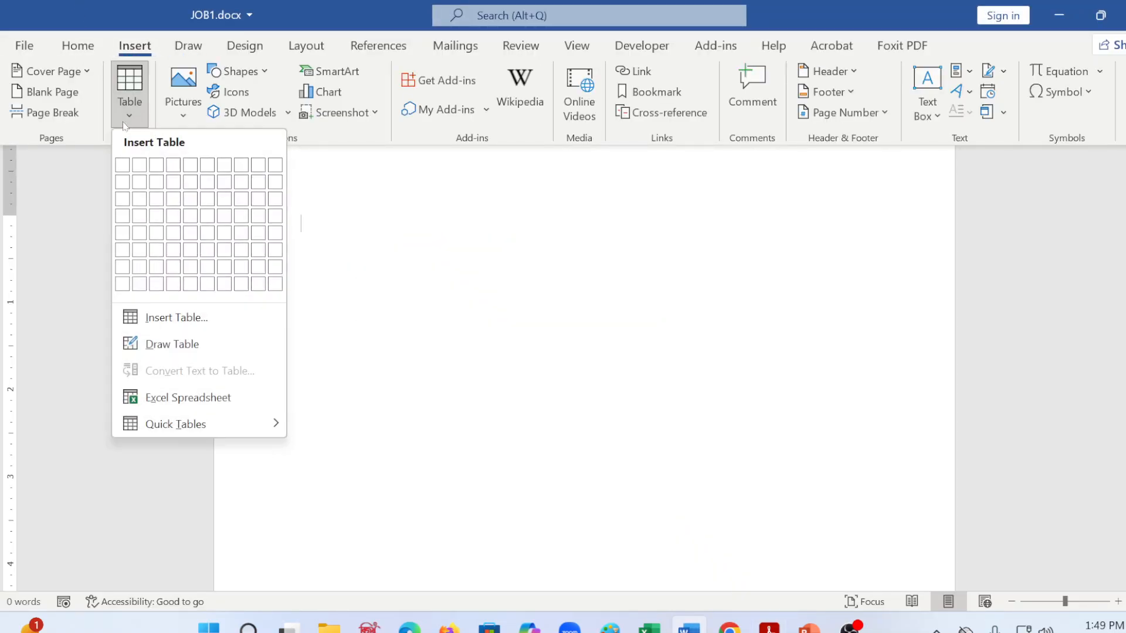
left_click(157, 169)
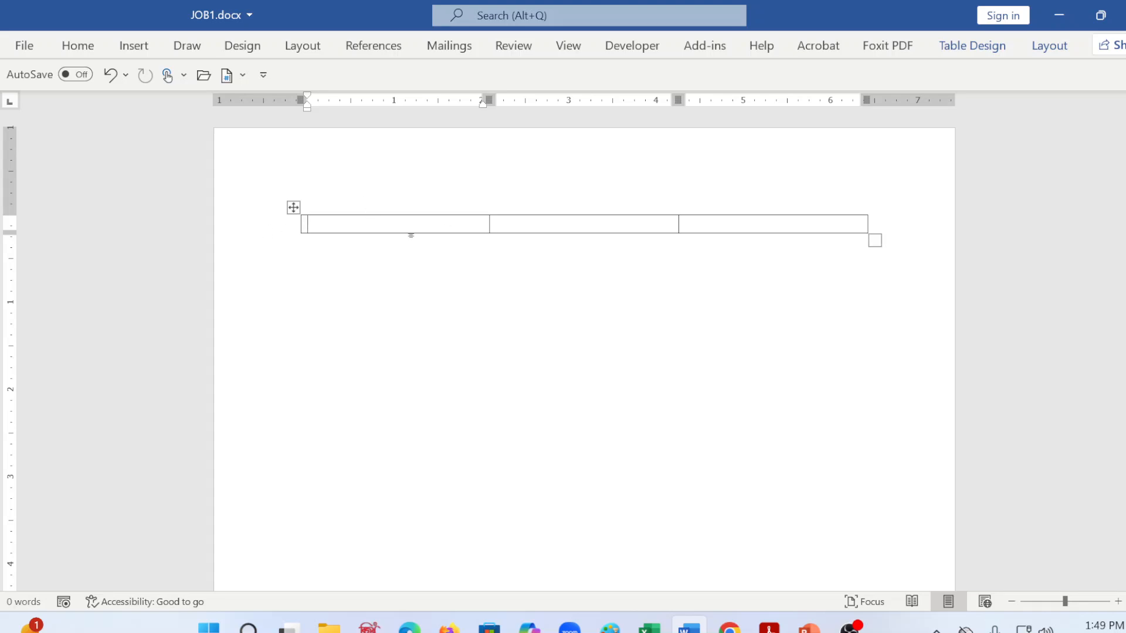
Step: Enter "picture" in the table's first cell and move the cursor on to the third cell
type("p")
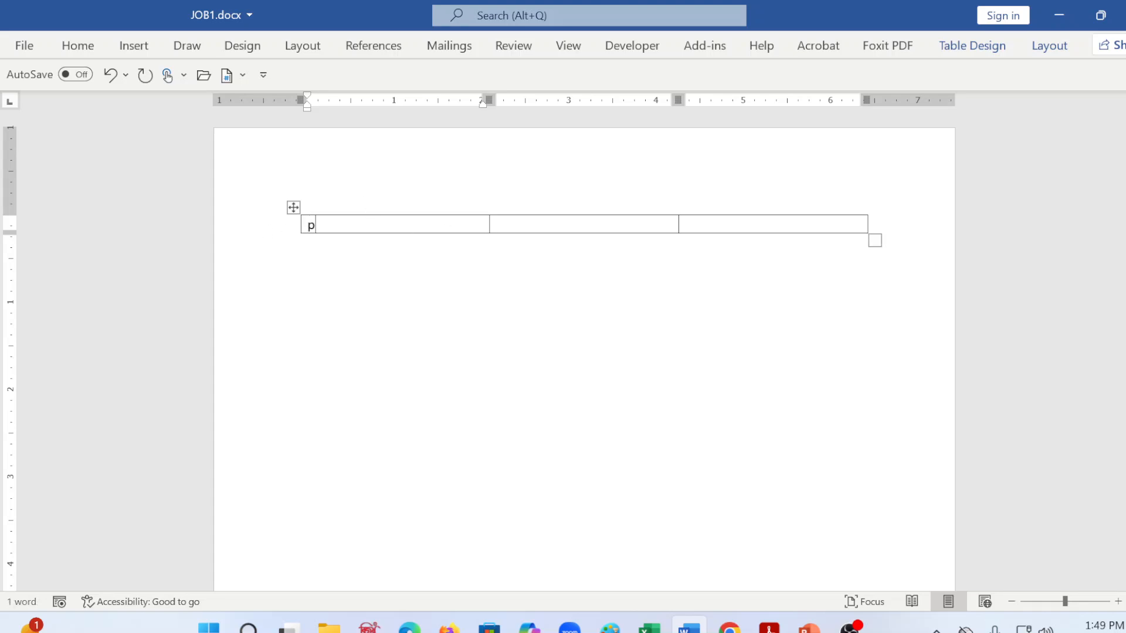
type("icy")
type("ure")
left_click(514, 212)
left_click(504, 229)
key("Tab")
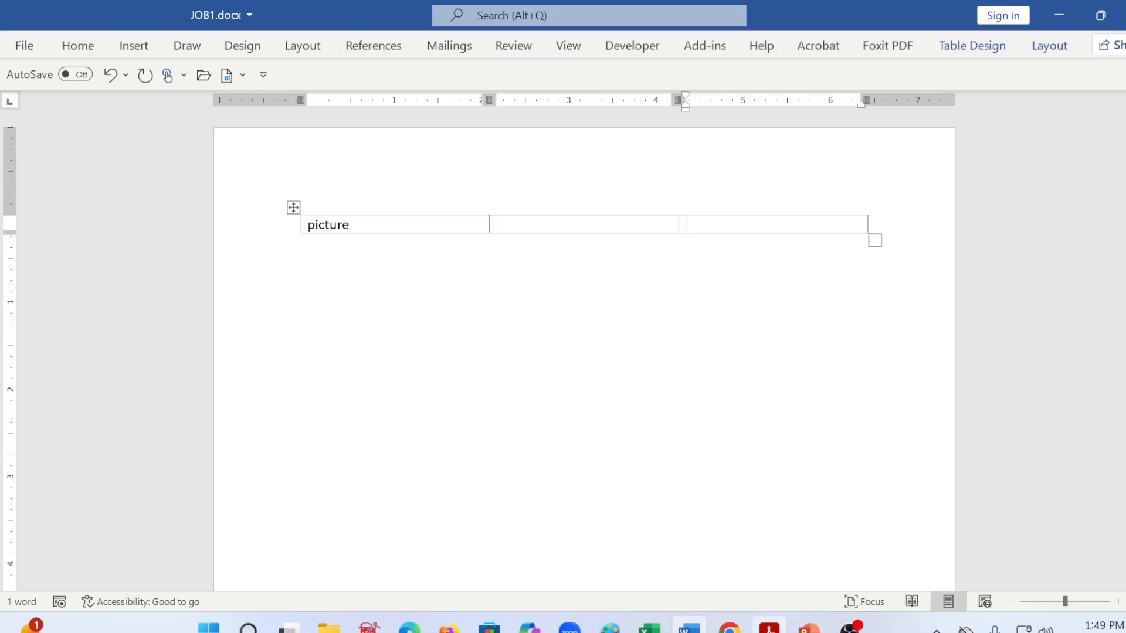
Step: Switch to word_combined.pdf, find the text specifications and highlight the "Font : Agency FB" line
left_click(769, 627)
scroll(303, 367, "down", 6)
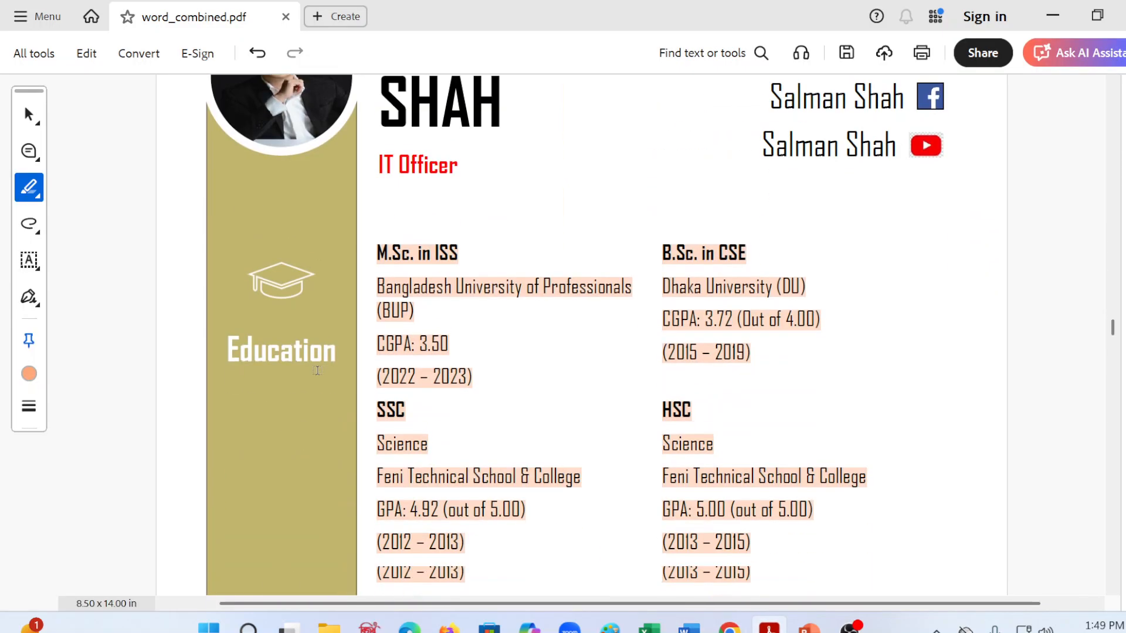
scroll(303, 366, "up", 5)
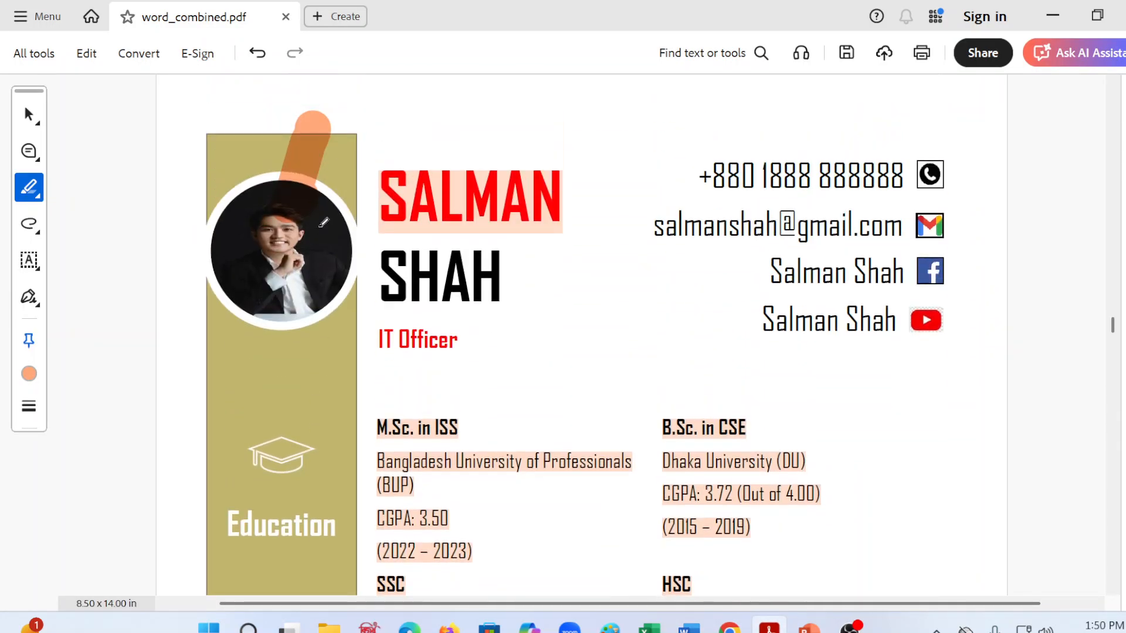
scroll(508, 308, "up", 1)
scroll(508, 308, "up", 10)
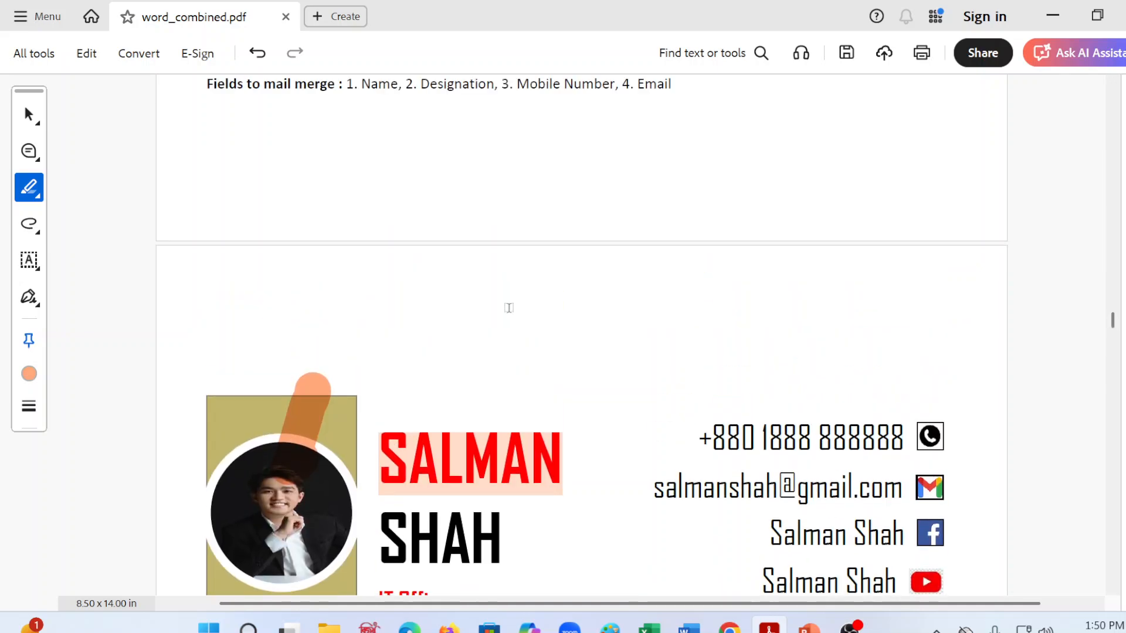
scroll(509, 308, "up", 3)
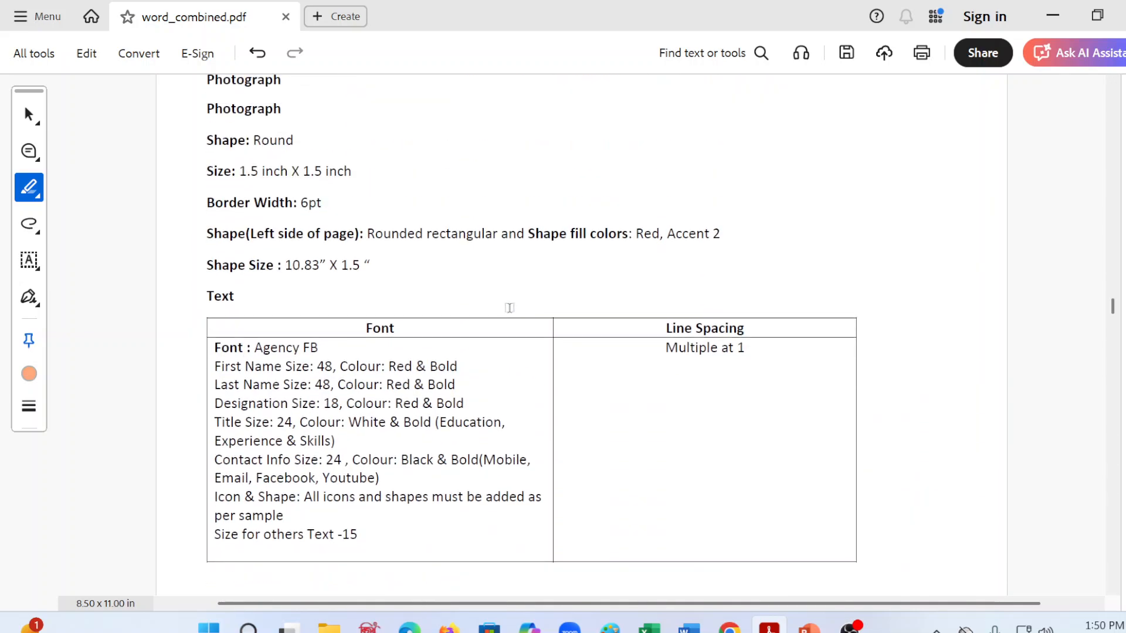
scroll(510, 308, "down", 1)
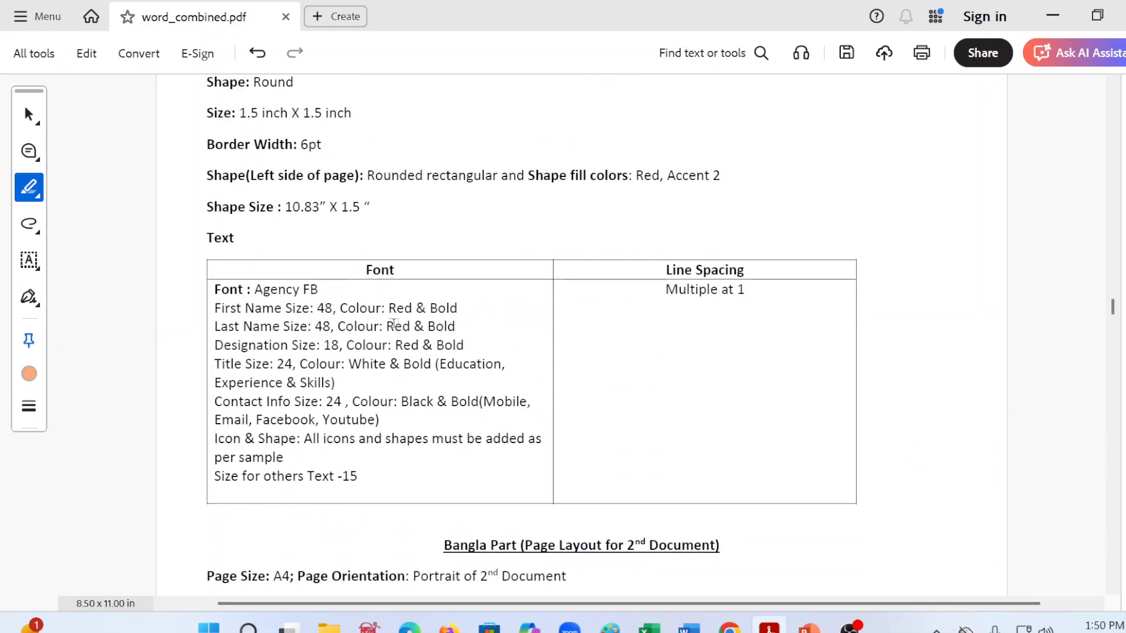
left_click_drag(316, 289, 214, 289)
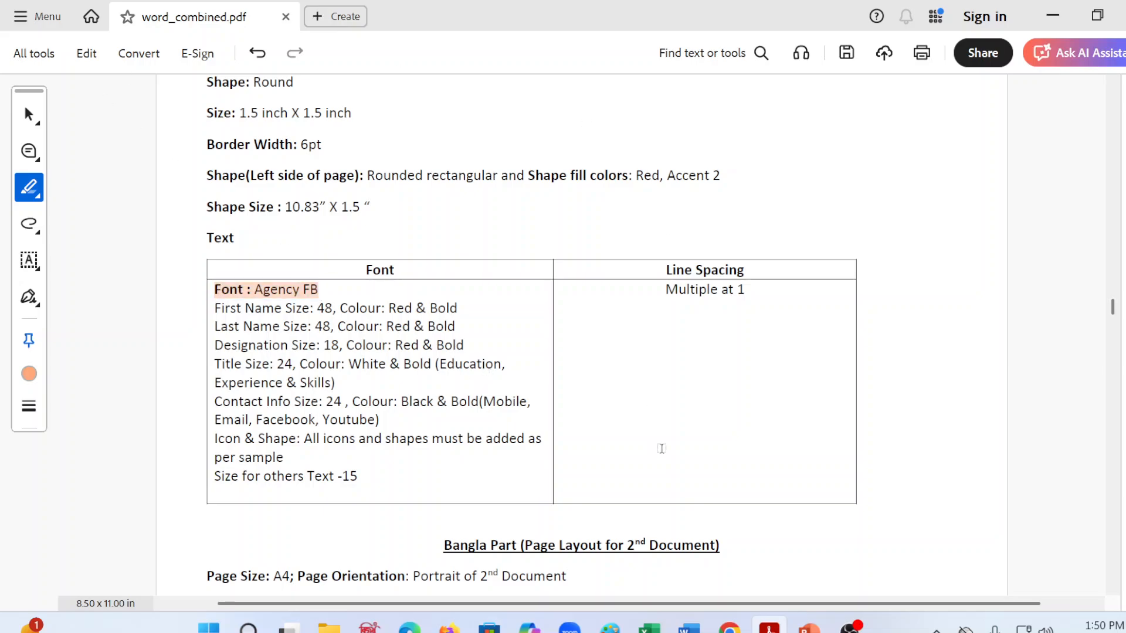
Step: Switch back to JOB1.docx in Word and set the font of the whole table to Agency FB
left_click(689, 627)
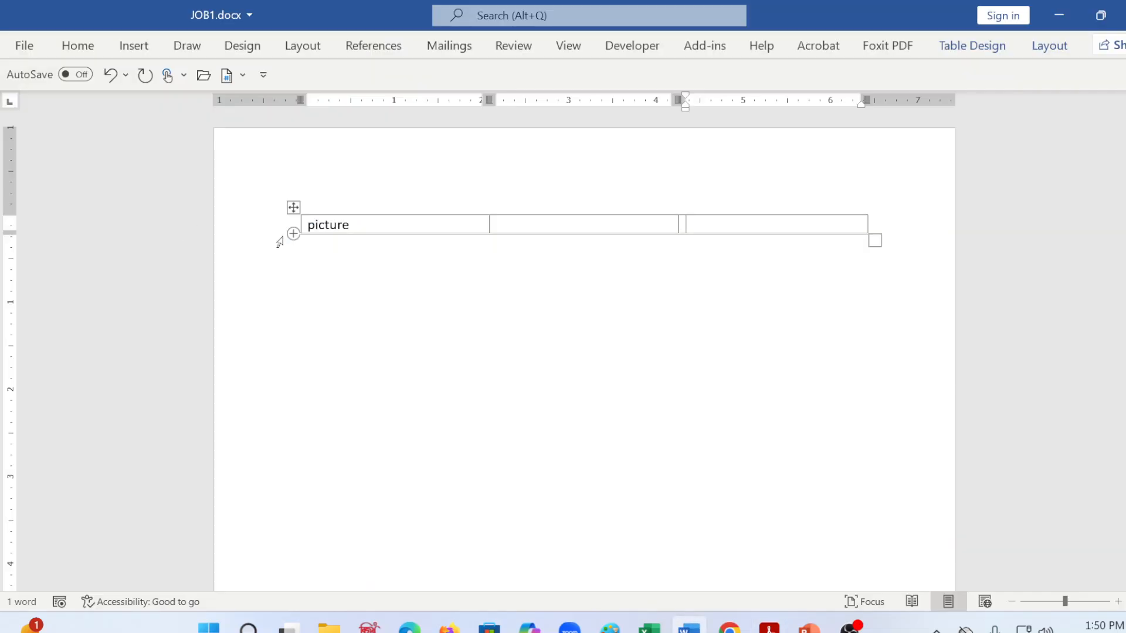
left_click(293, 209)
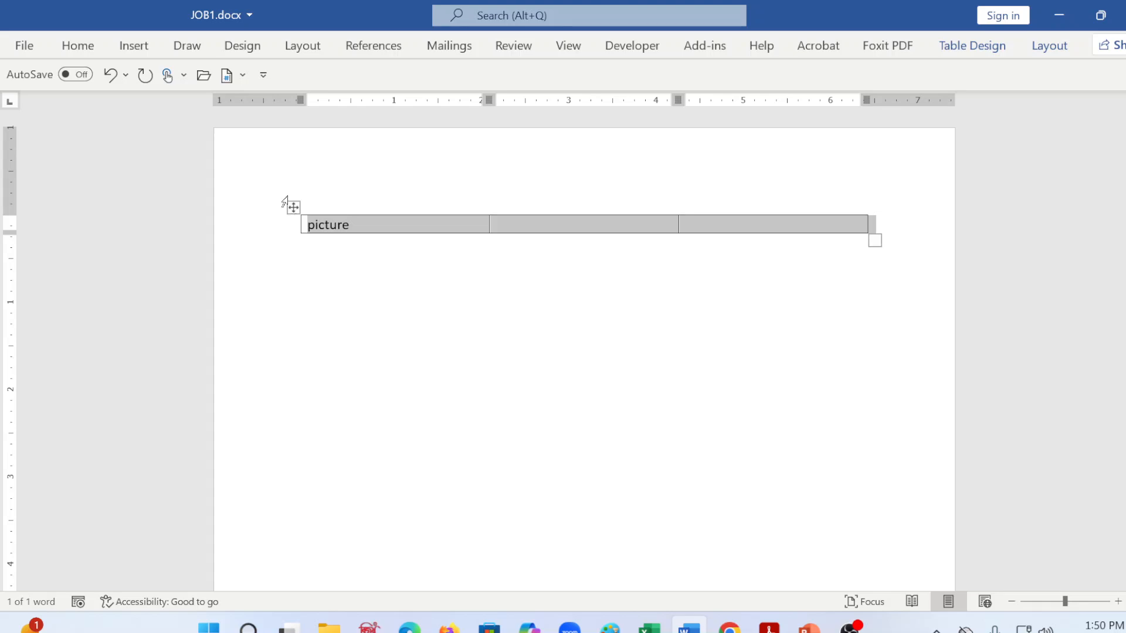
left_click(68, 50)
left_click(139, 79)
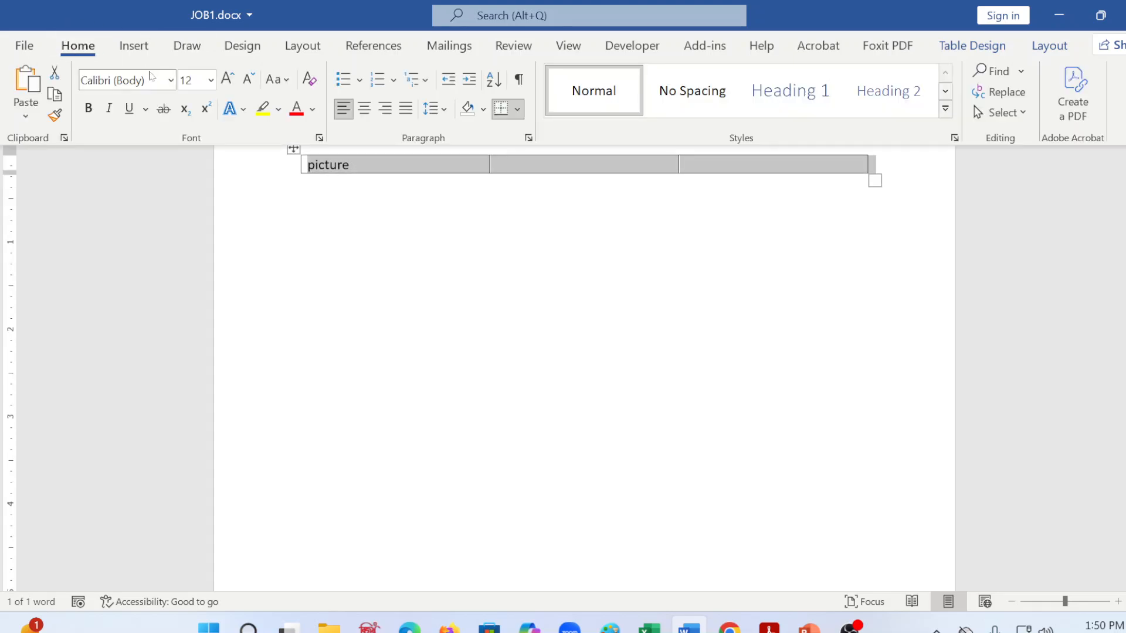
type("S")
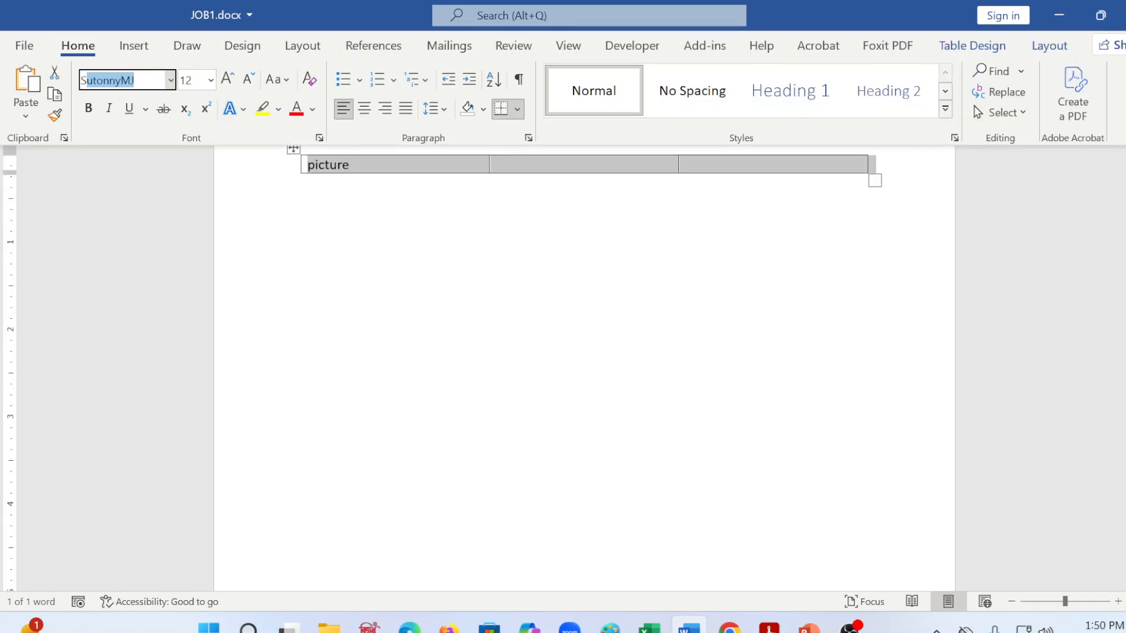
key("BackSpace")
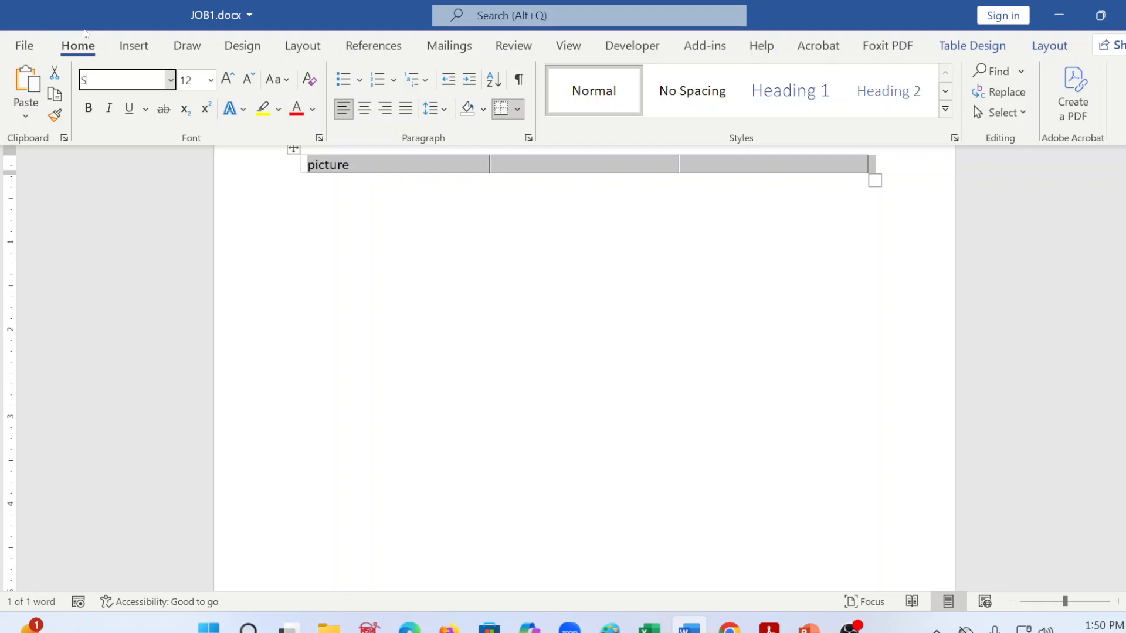
key("BackSpace")
left_click(171, 80)
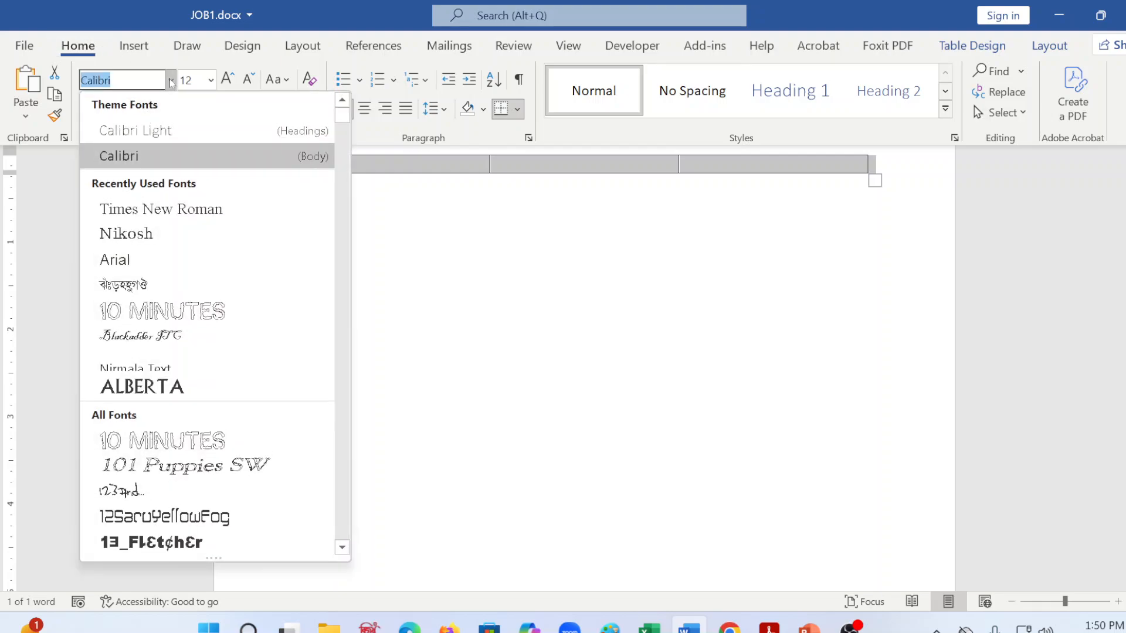
key("BackSpace")
type("Ag")
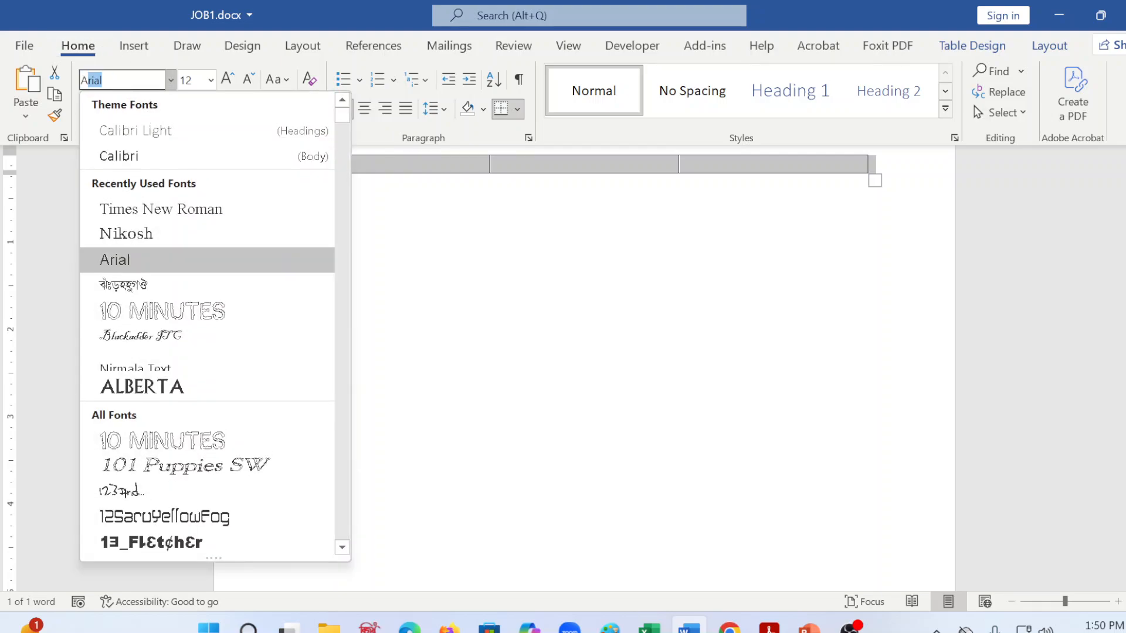
type("ency FB")
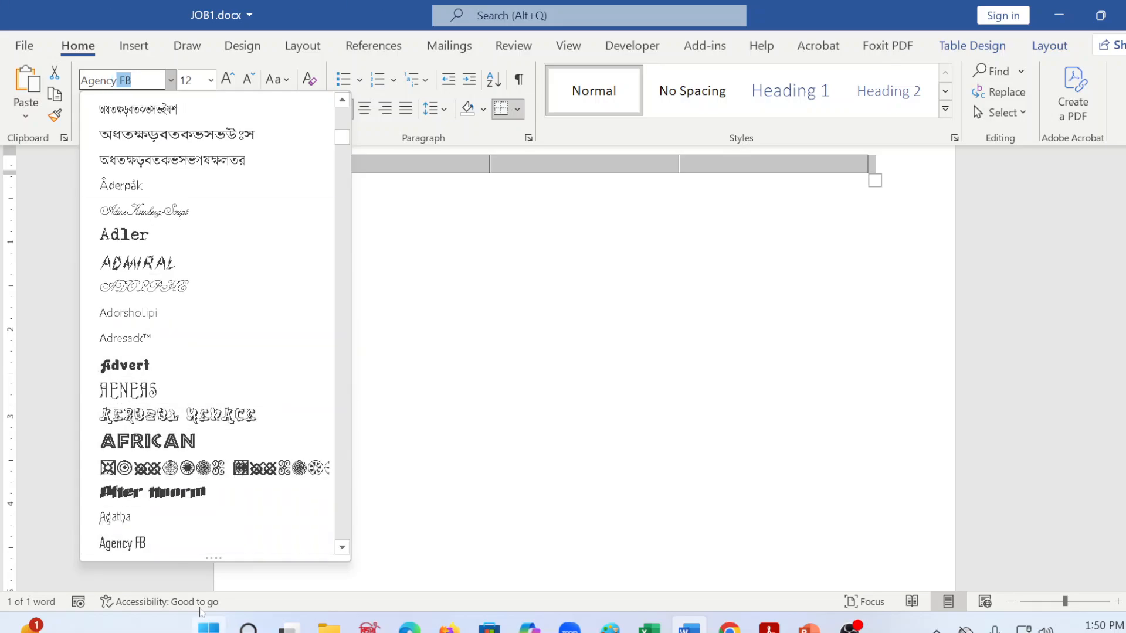
left_click(129, 545)
scroll(372, 311, "up", 2)
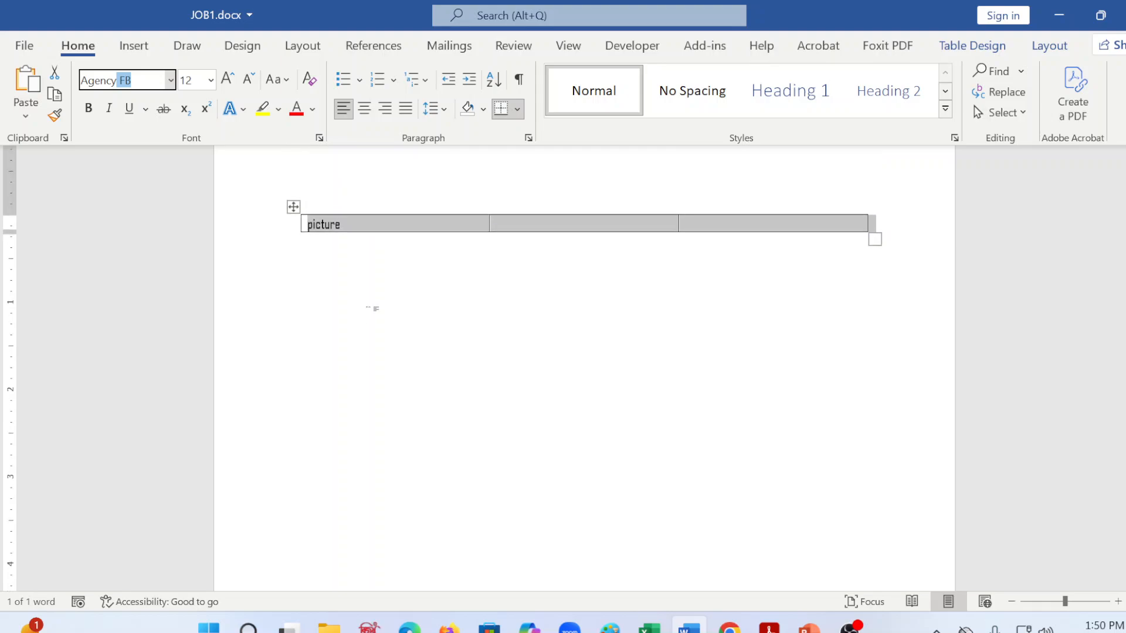
Step: Check which font is applied to the table's empty second cell
left_click(523, 217)
left_click(519, 232)
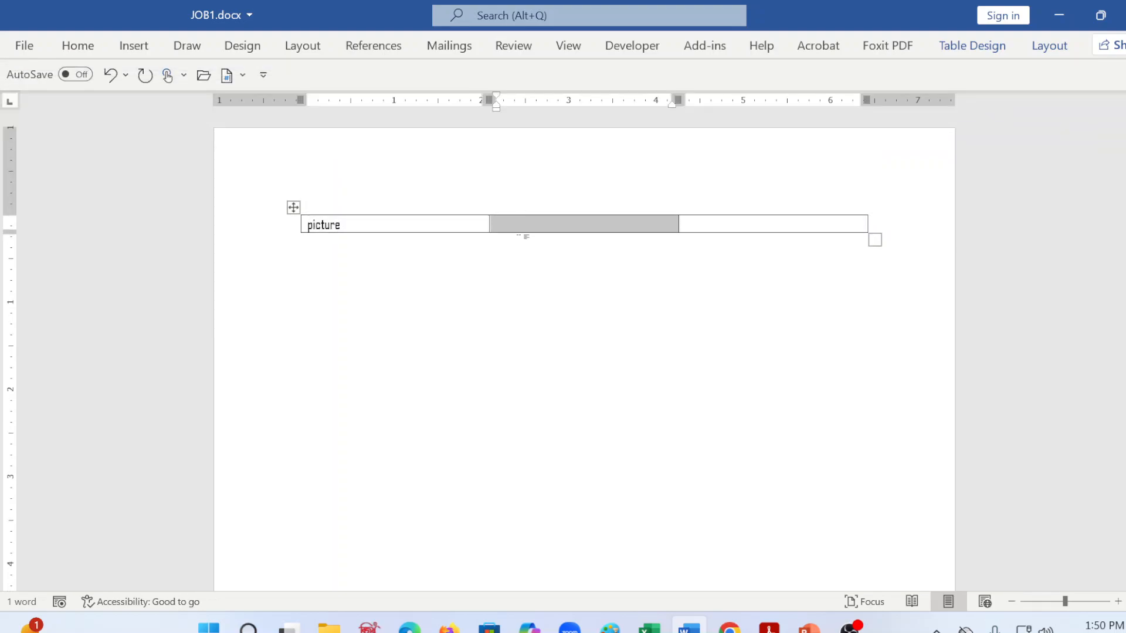
left_click(517, 226)
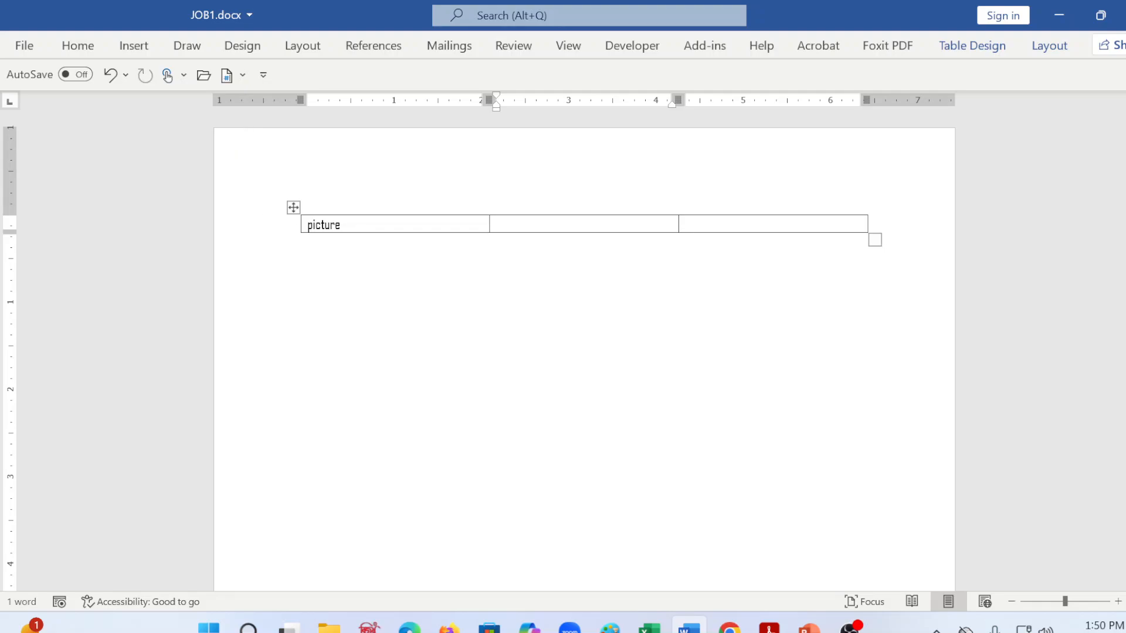
left_click(91, 48)
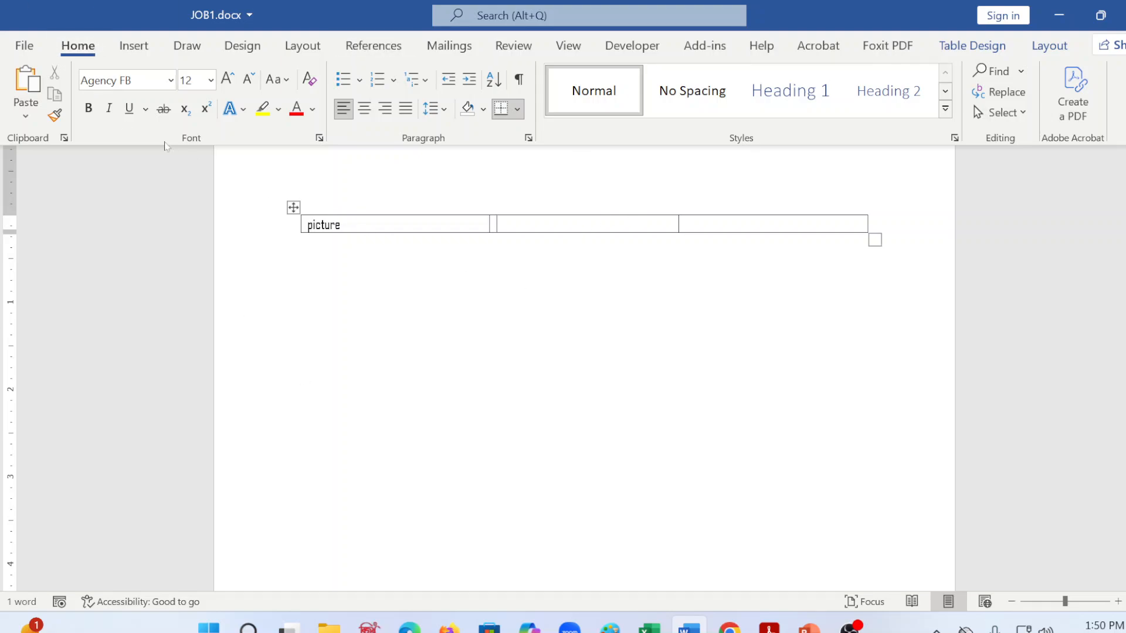
left_click(148, 85)
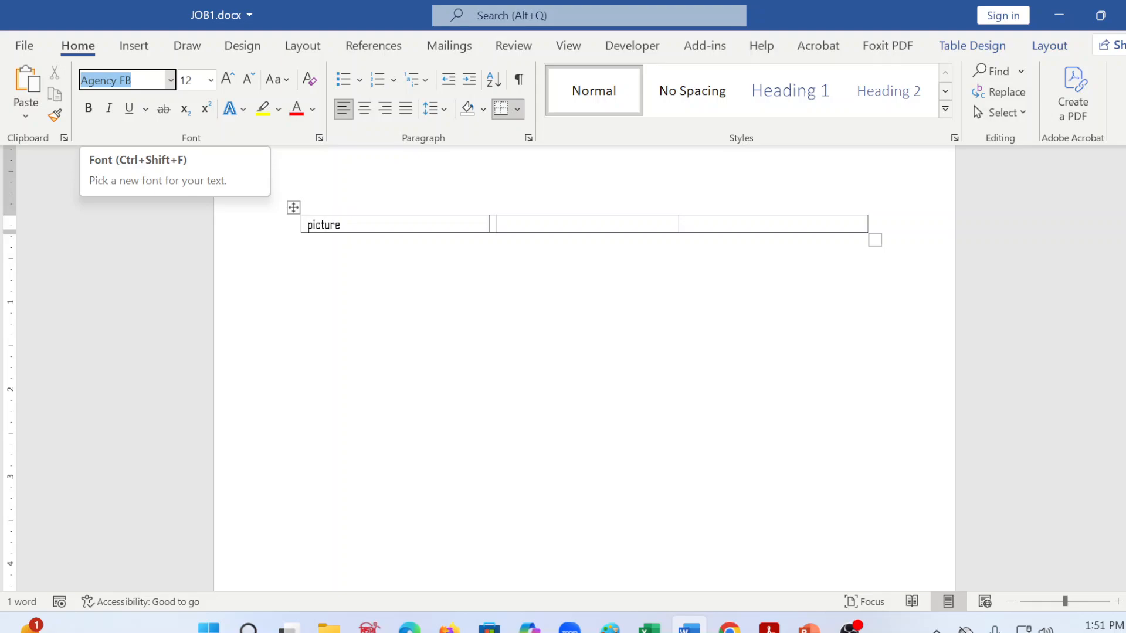
key("ctrl+F1")
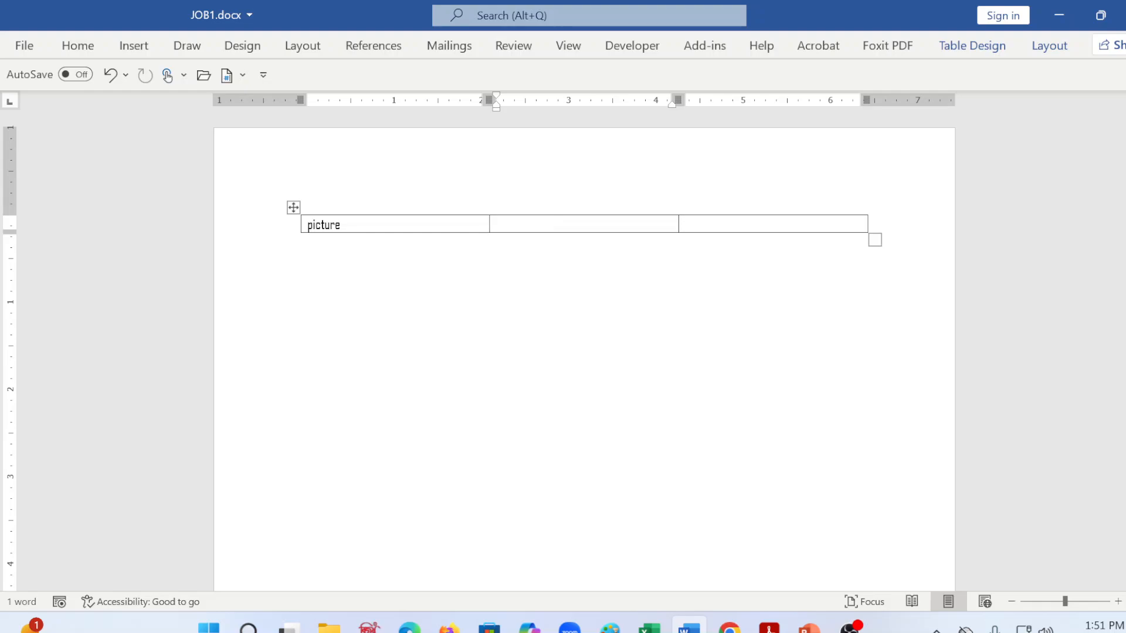
Step: Enter the applicant's full name in the table's second cell and move on to the third cell
left_click(498, 224)
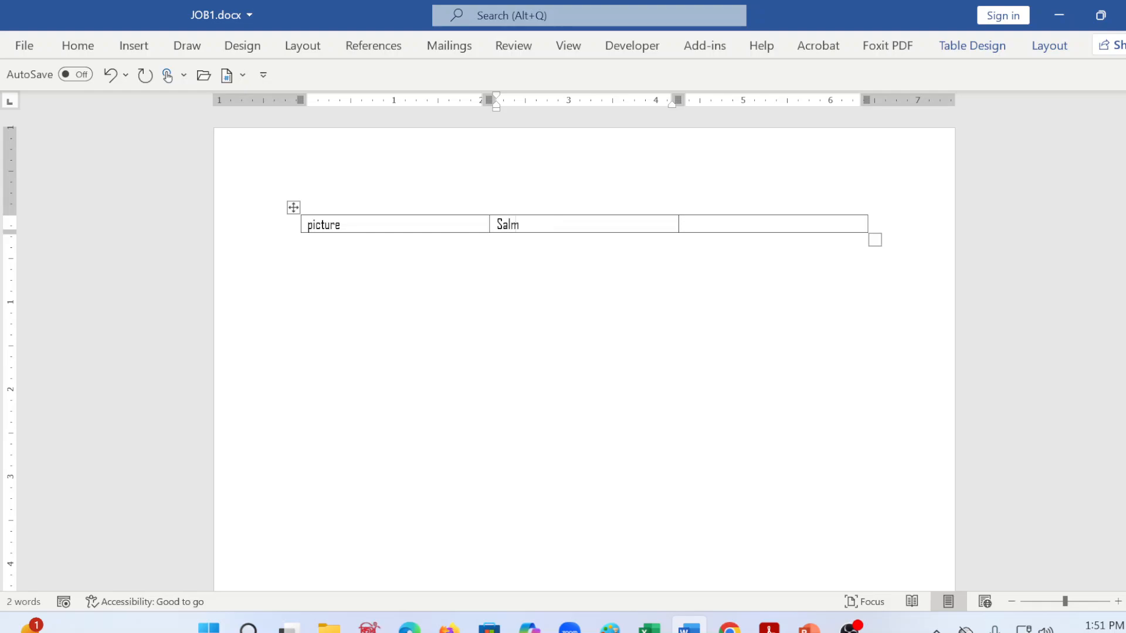
key("Tab")
Step: Arrange JOB1.docx side by side with word_combined.pdf and bring the sample résumé's contact details into view
mouse_move(1100, 16)
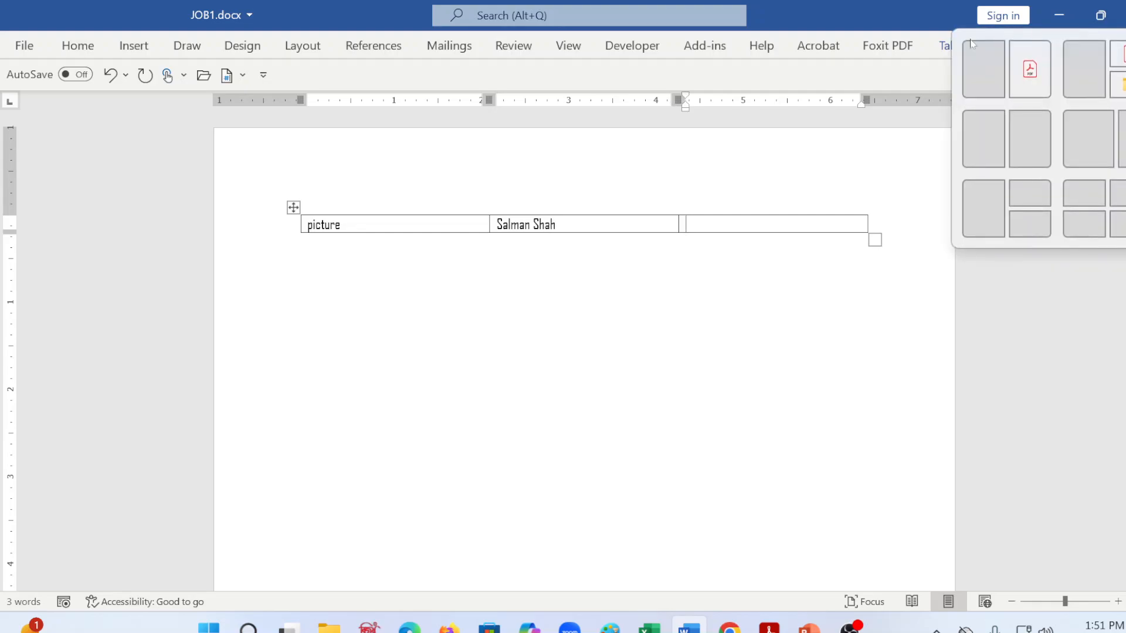
left_click(967, 49)
scroll(733, 508, "down", 15)
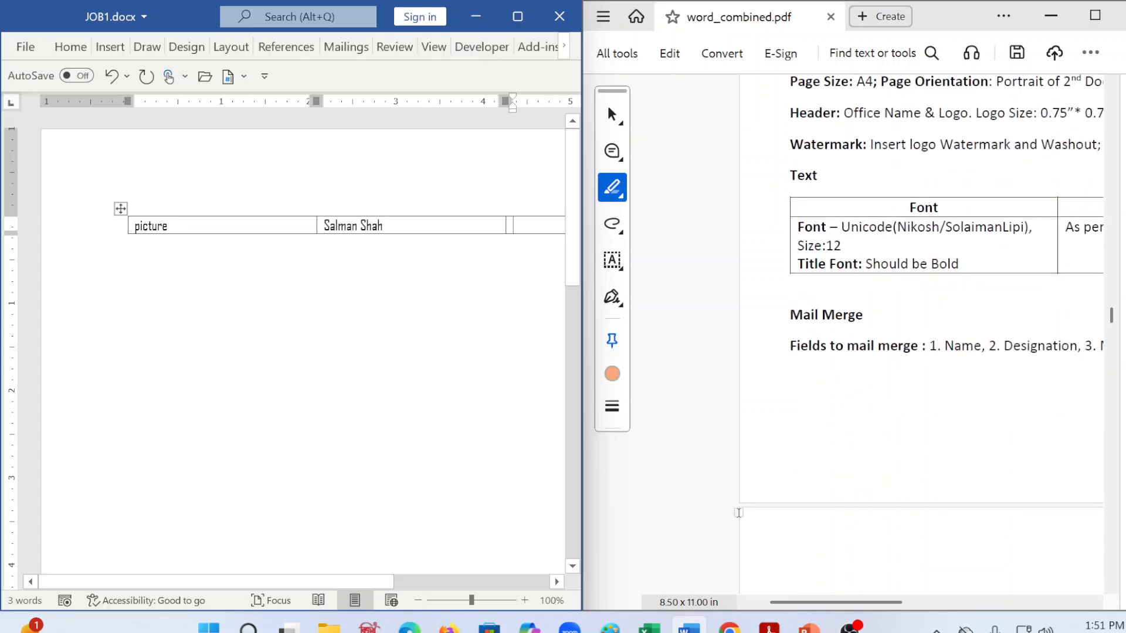
scroll(738, 513, "down", 3)
left_click_drag(832, 602, 964, 612)
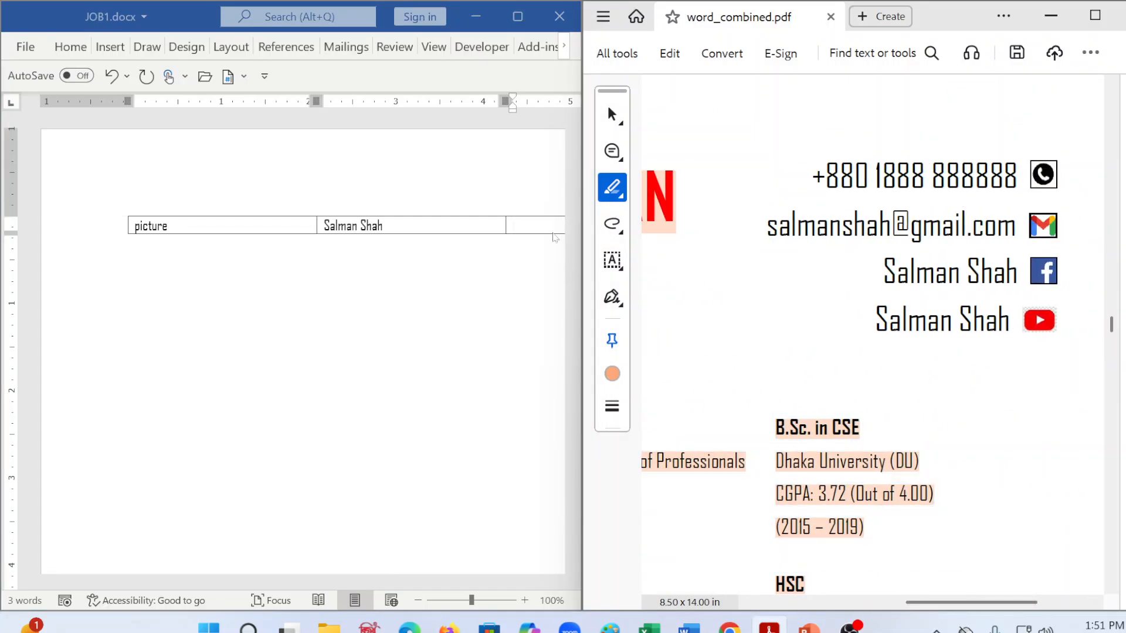
Step: Enter the applicant's phone number without spaces in the third cell of the table's first row
left_click(552, 234)
type("+")
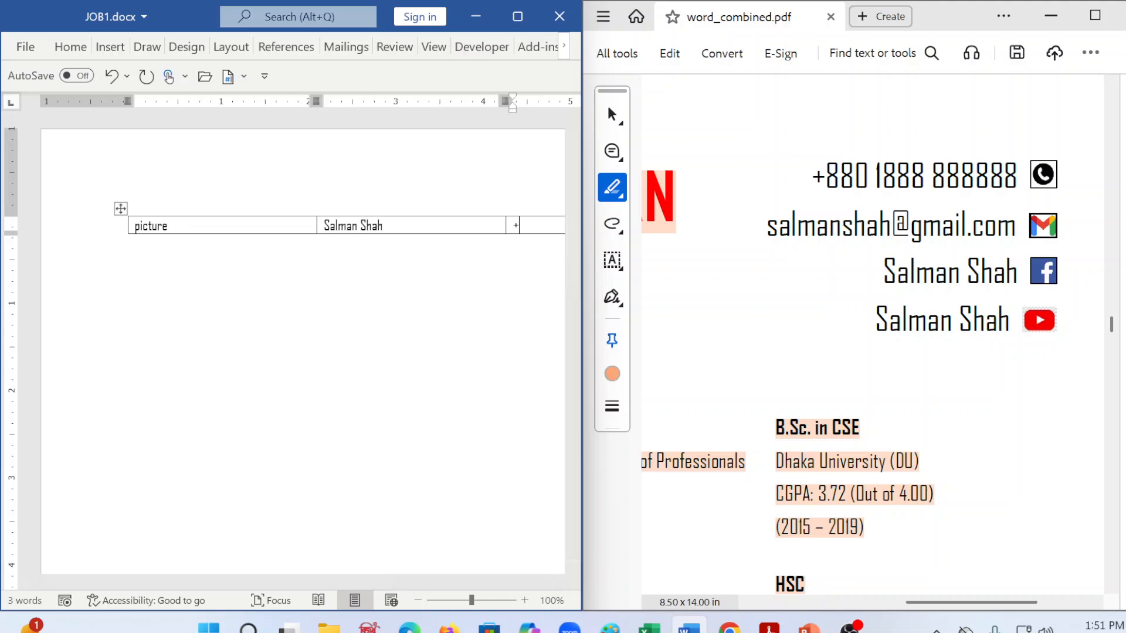
type("8800")
key("BackSpace")
type("188888888")
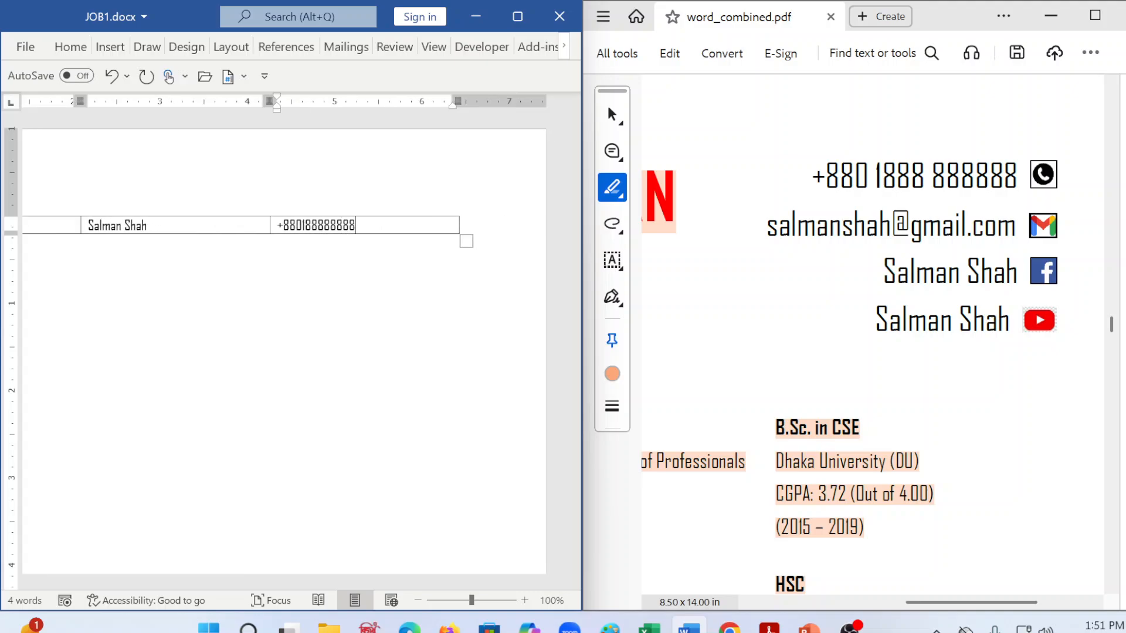
type("88")
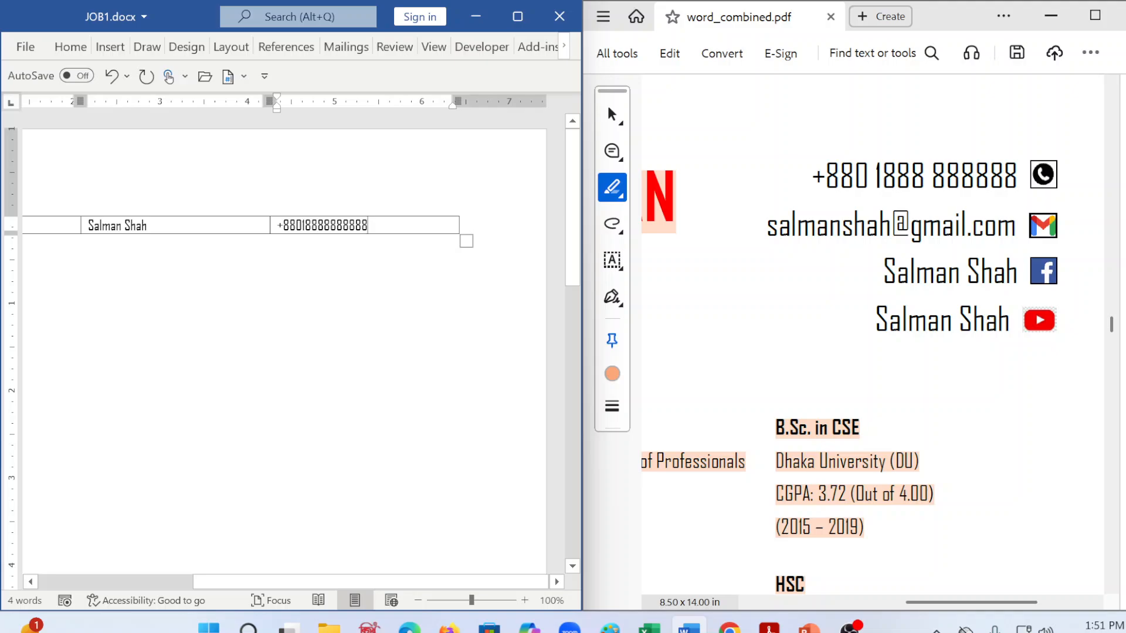
Step: Add five empty rows below the table's first row and place the cursor in the second row's third cell
left_click_drag(326, 581, 164, 567)
left_click(721, 229)
key("ctrl+a")
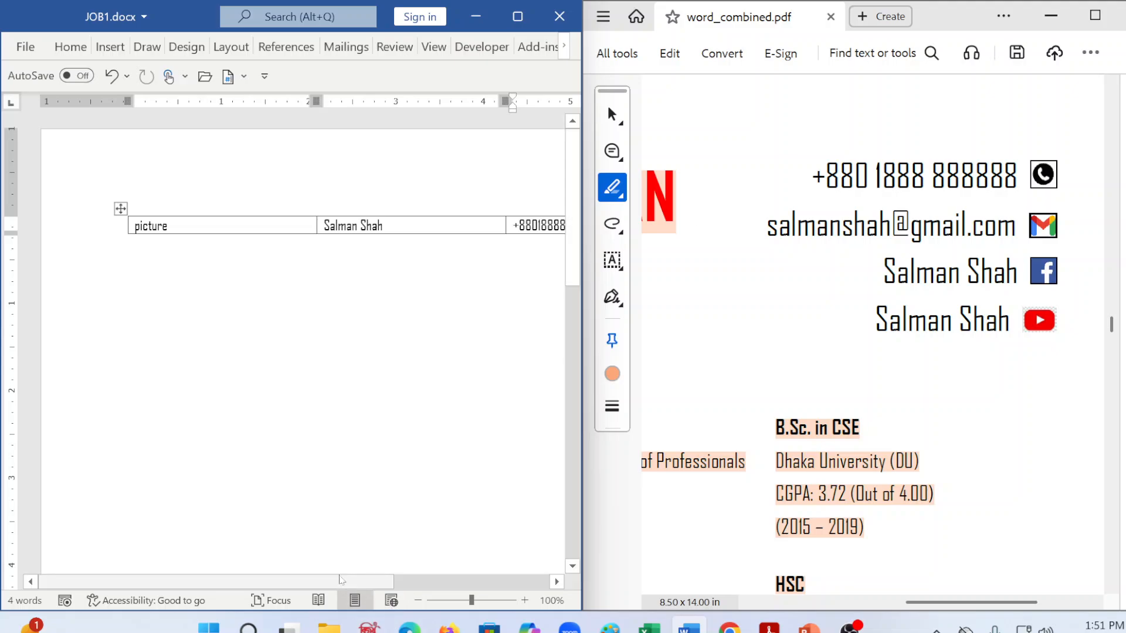
left_click(120, 234)
left_click(120, 234)
left_click(120, 234)
left_click(121, 234)
left_click(120, 234)
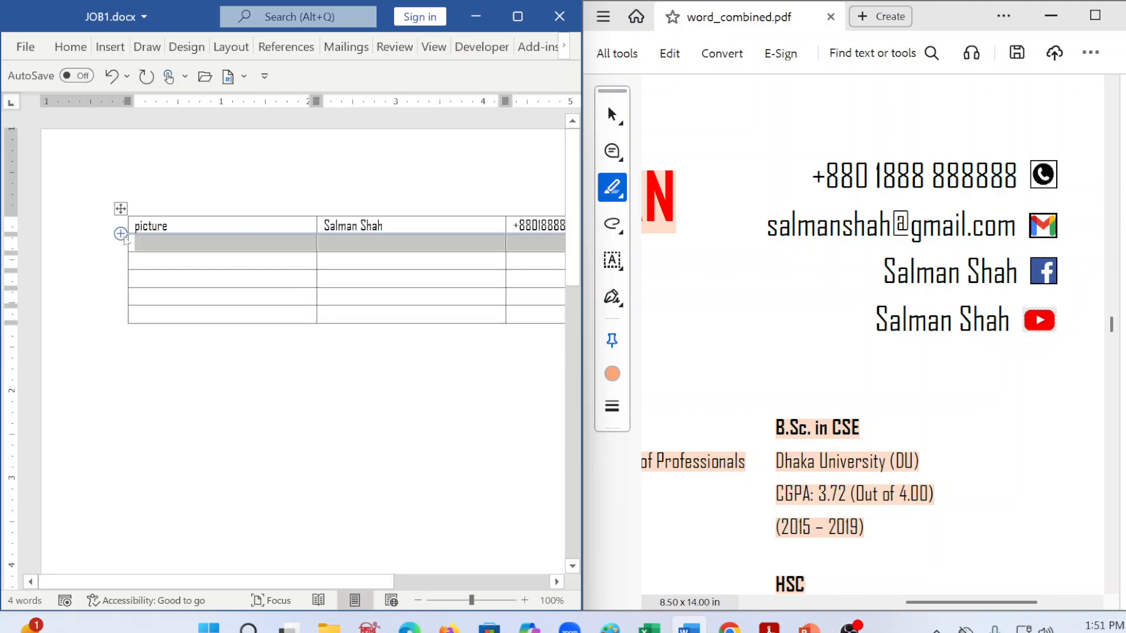
left_click(324, 260)
left_click(514, 243)
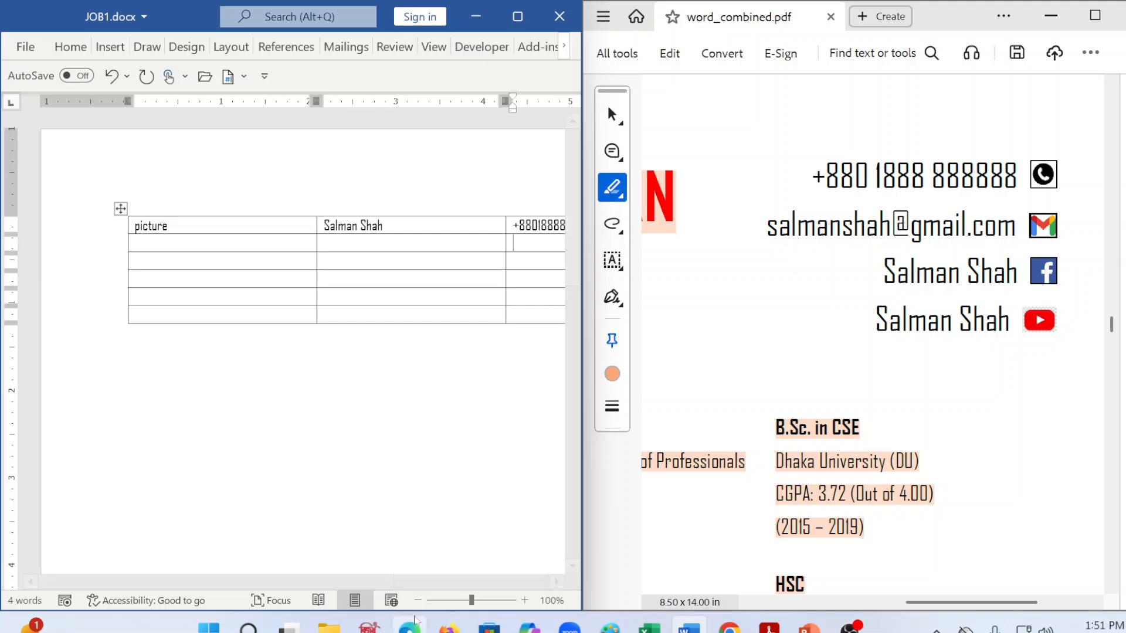
Step: Enter the applicant's e-mail address in lowercase in the third cell of the second row and move one row down
left_click_drag(359, 582, 492, 582)
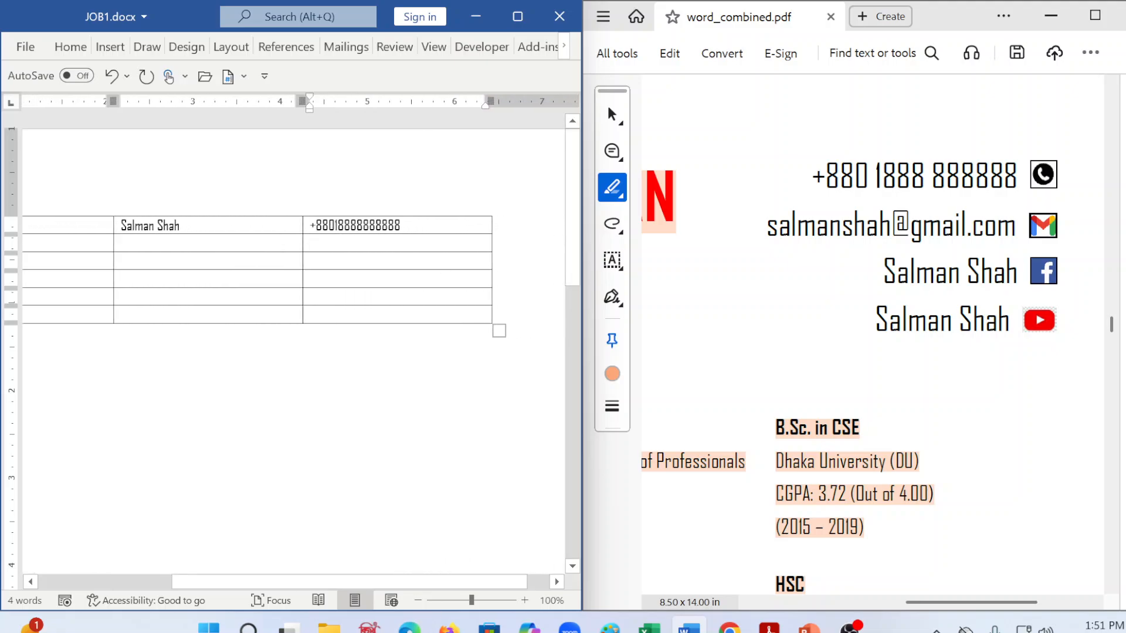
key("Return")
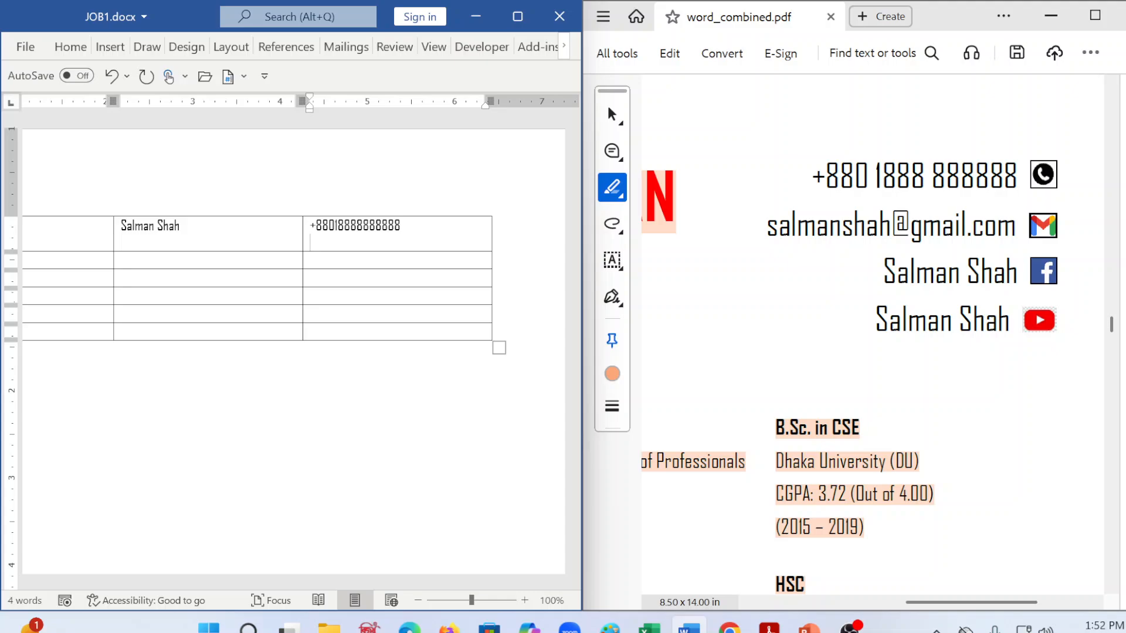
key("BackSpace")
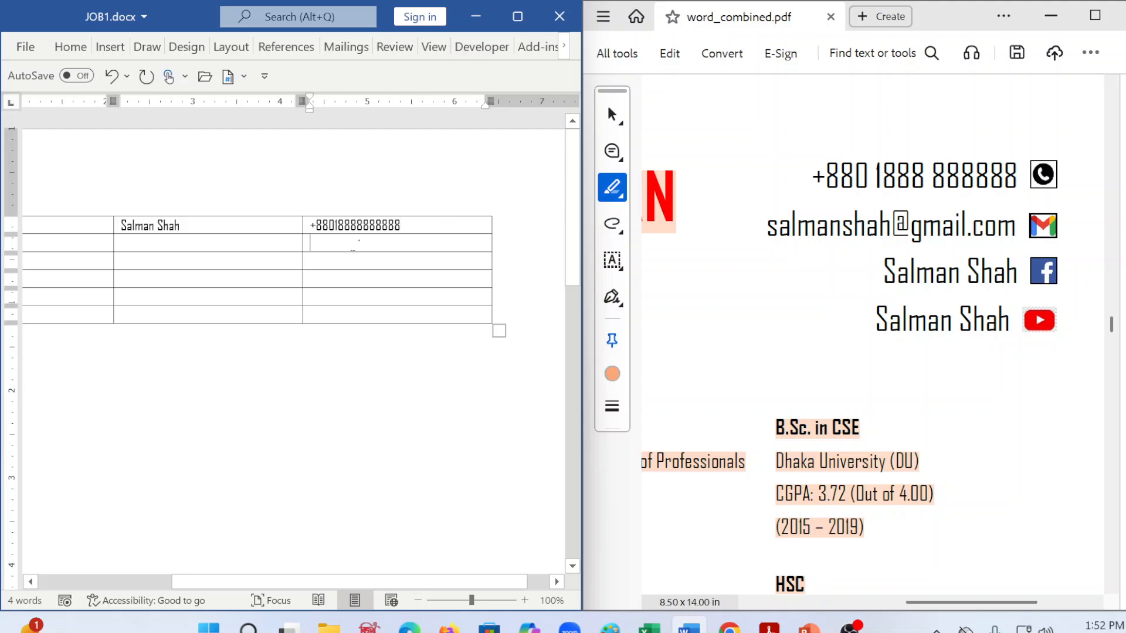
left_click(355, 245)
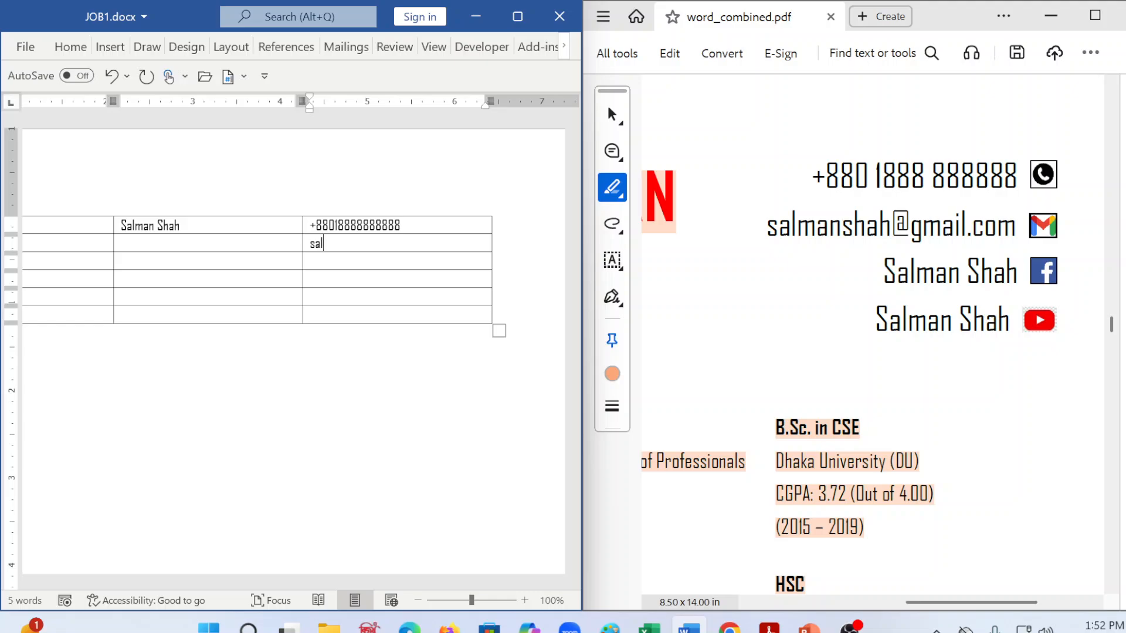
type("@gma")
key("BackSpace")
key("BackSpace")
type("mai")
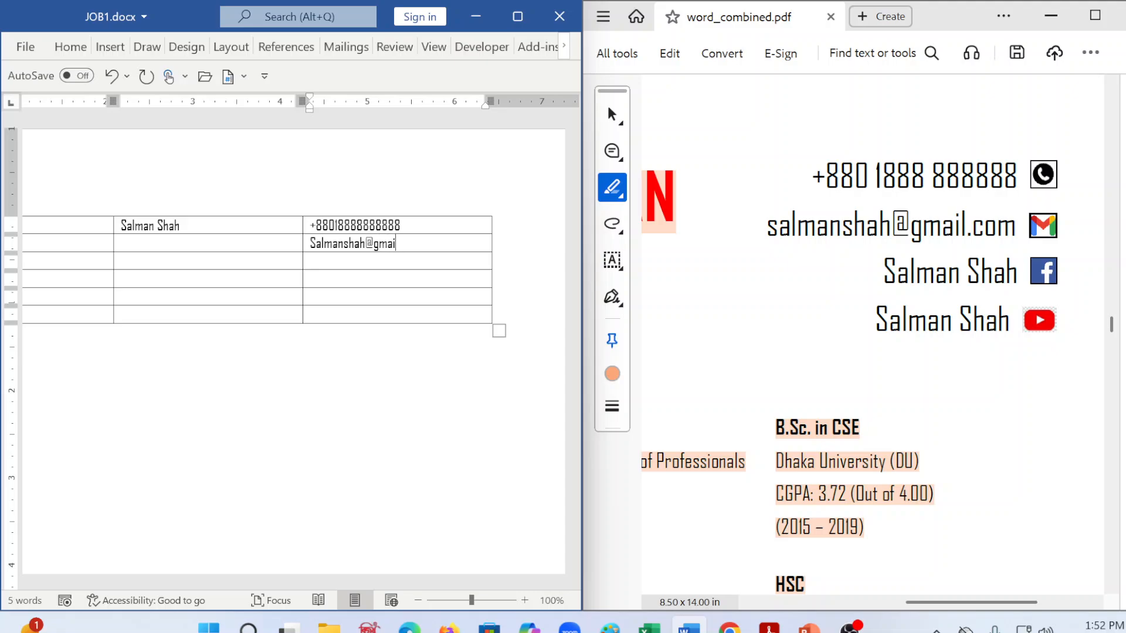
type("l.com")
key("BackSpace")
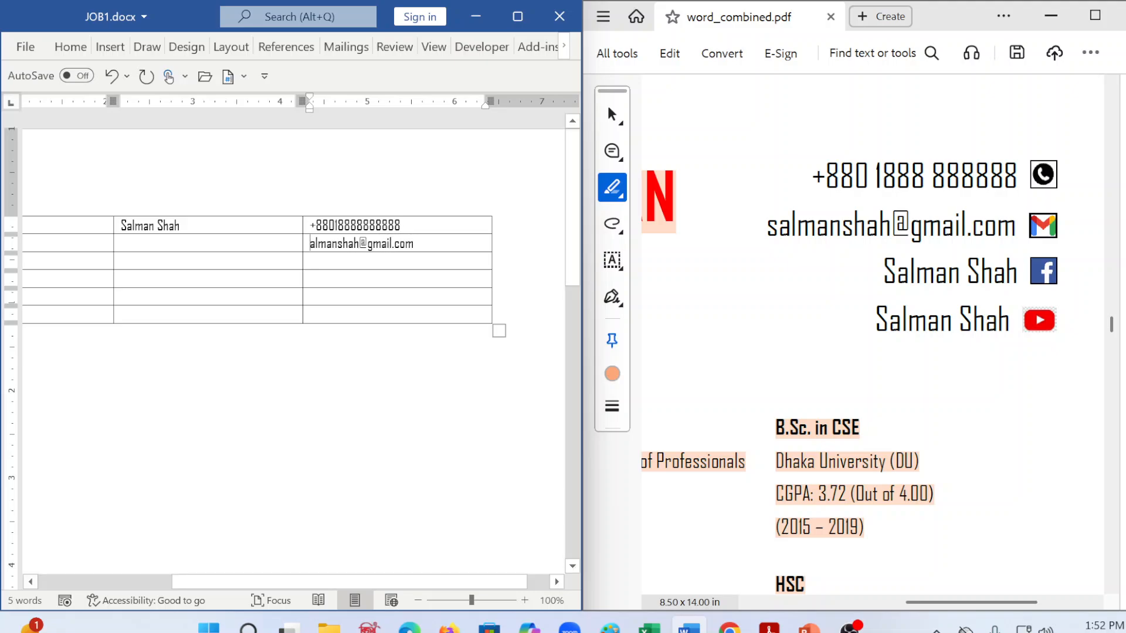
type("s")
key("Down")
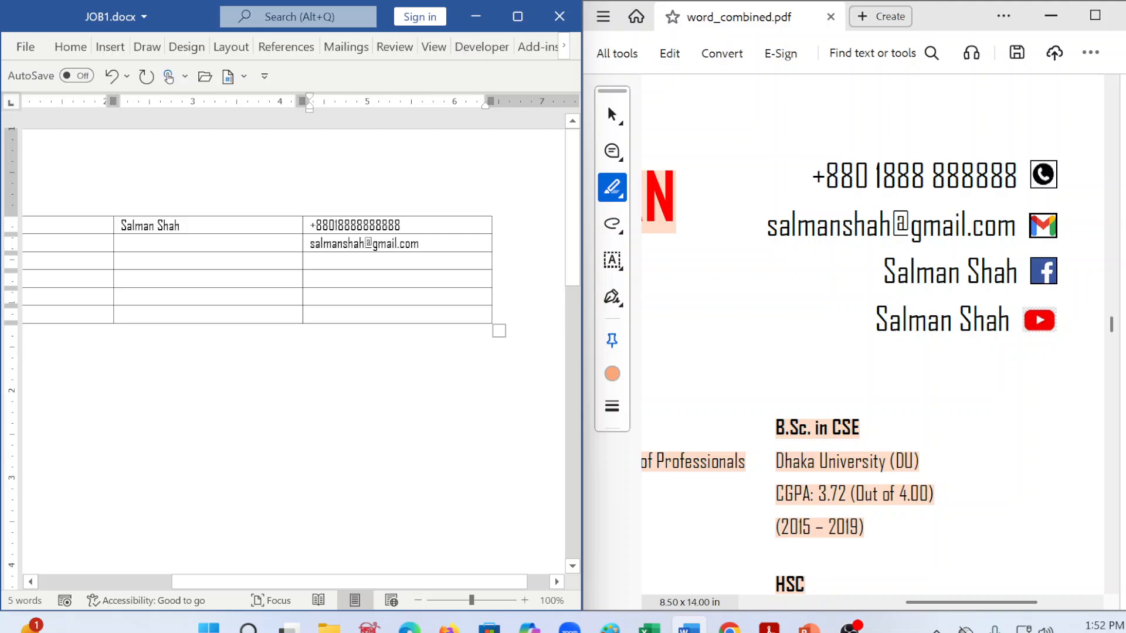
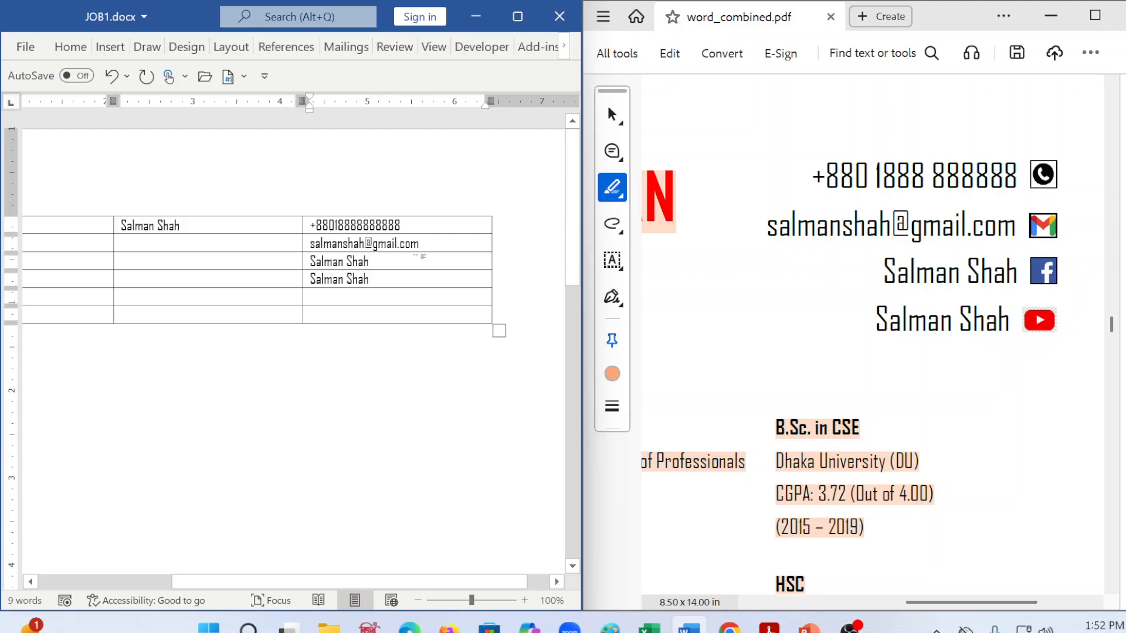
Step: Enter the applicant's Facebook and YouTube names in the third column's third and fourth rows, and save the document
key("ctrl+s")
Step: Maximize the Word window, open the stock icon library and compare it with the contact icons in word_combined.pdf
left_click(213, 233)
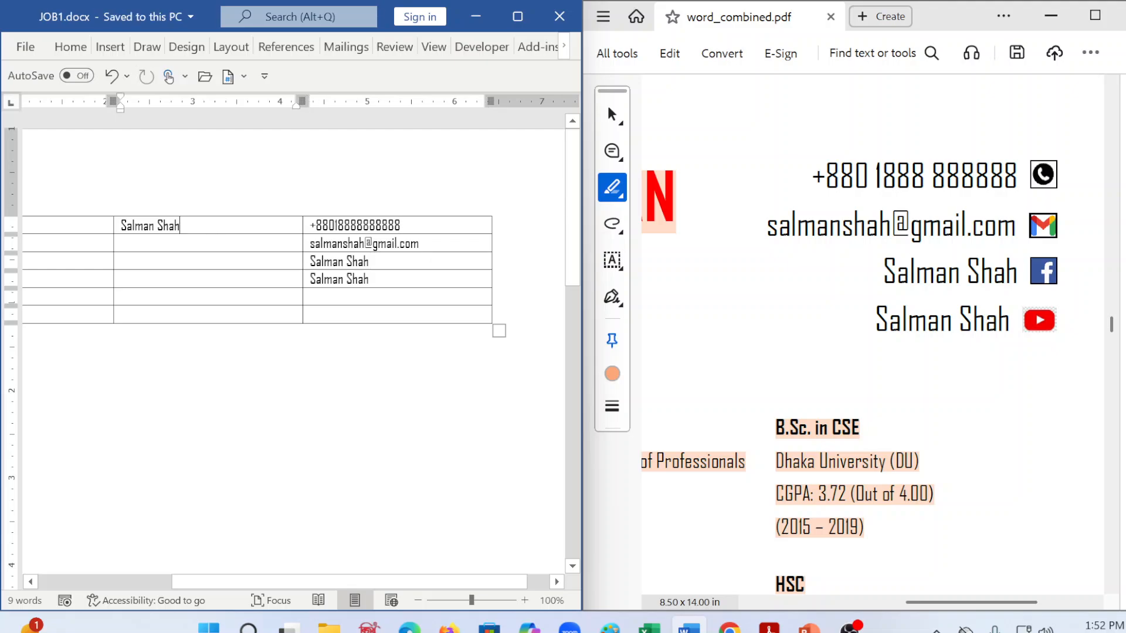
left_click(371, 262)
left_click(517, 17)
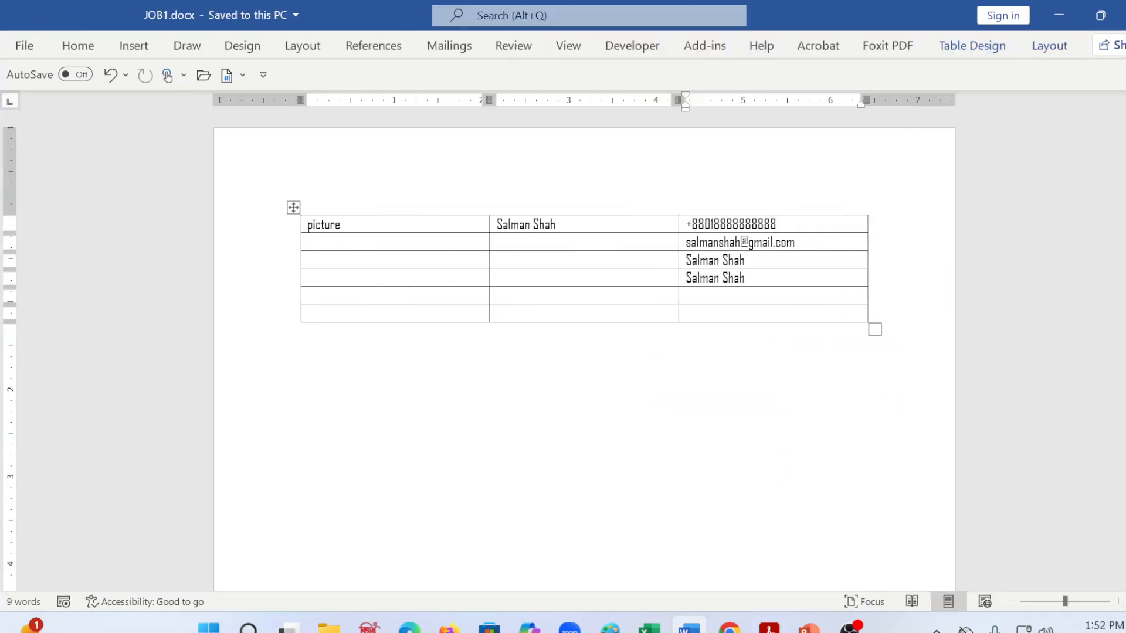
left_click(147, 47)
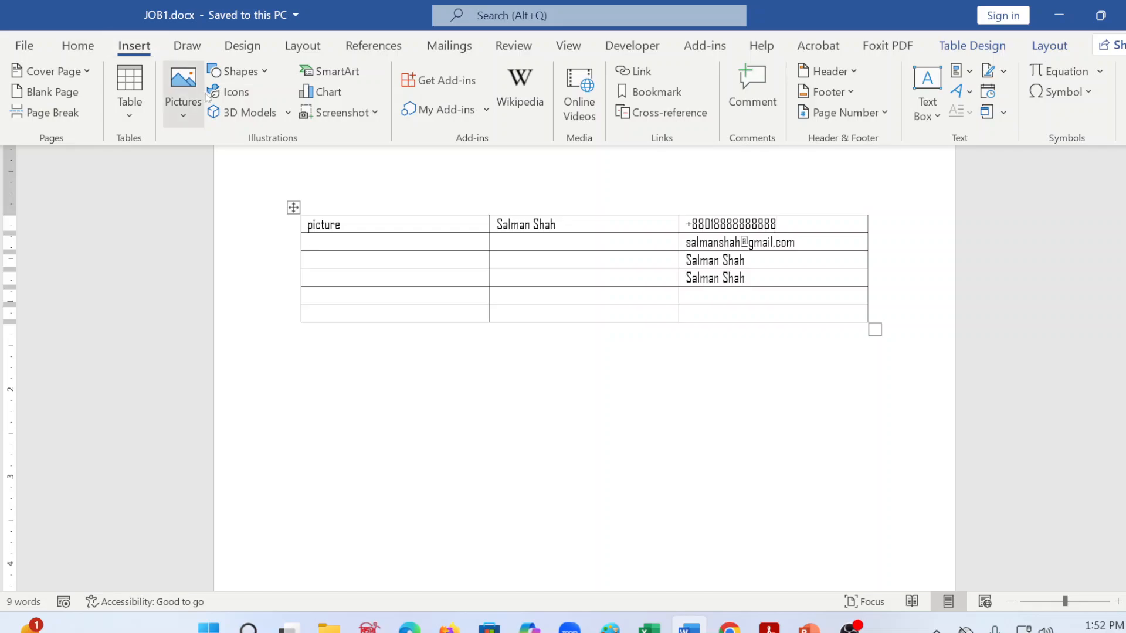
left_click(235, 91)
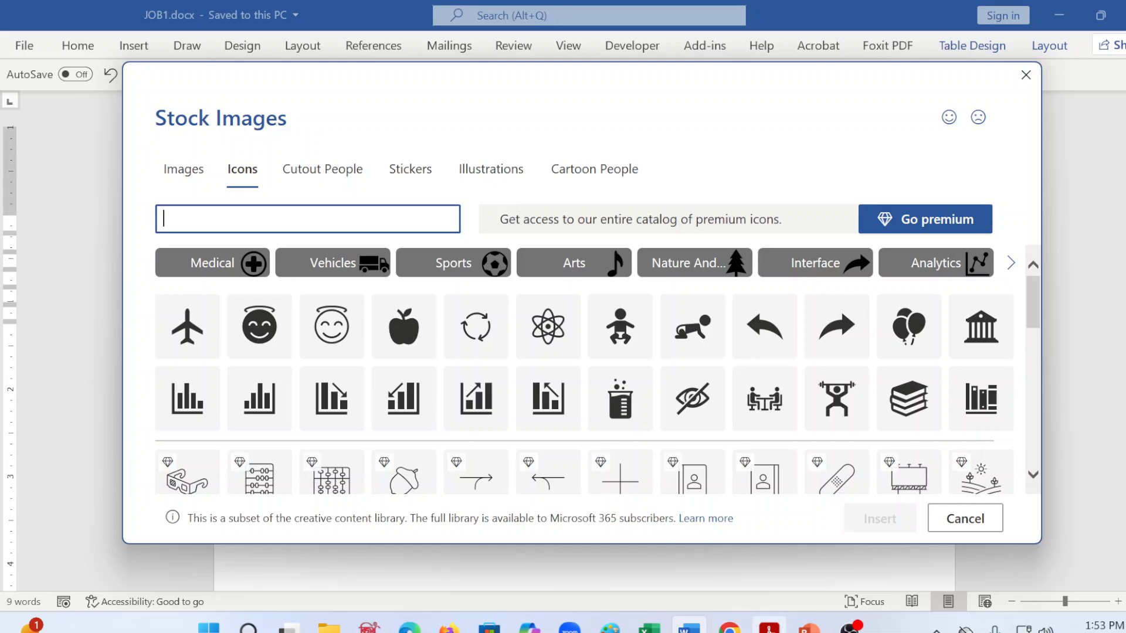
left_click(769, 627)
left_click(769, 628)
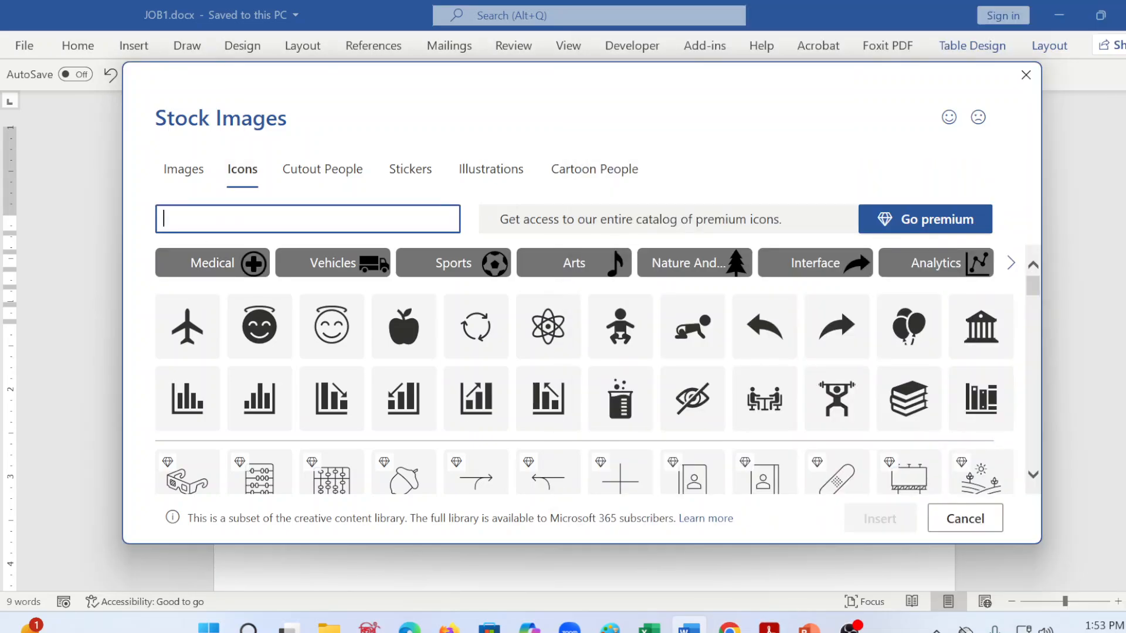
Step: Search the icon library for "mobile" and clear the search term
type("mobile")
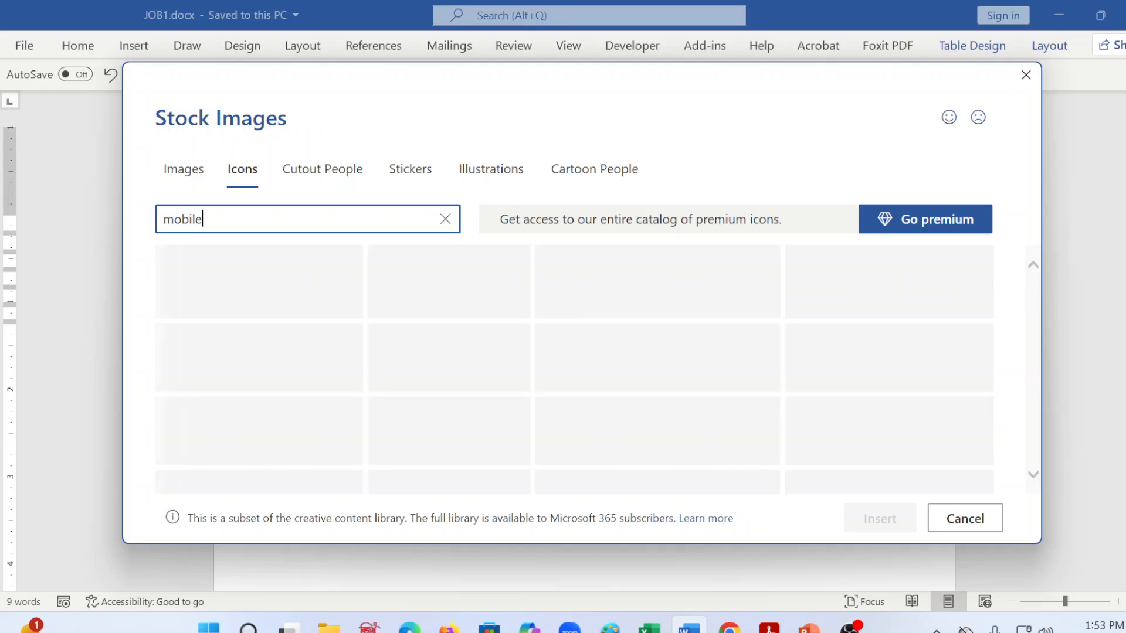
key("BackSpace")
key("BackSpace")
key("BackSpace")
key("BackSpace")
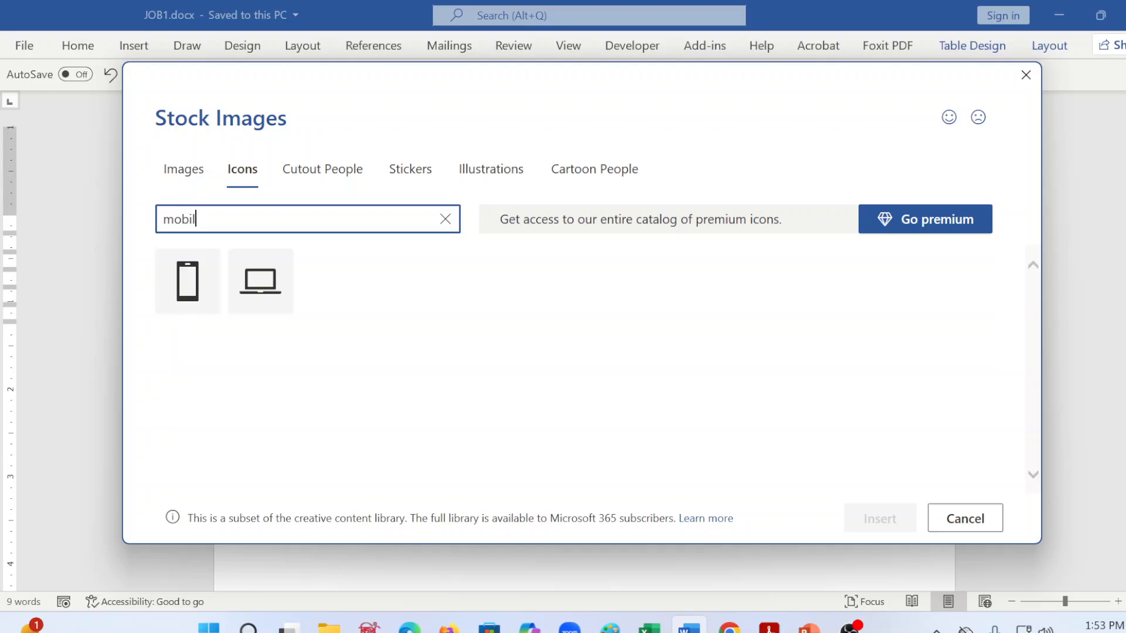
key("BackSpace")
key("BackSpace")
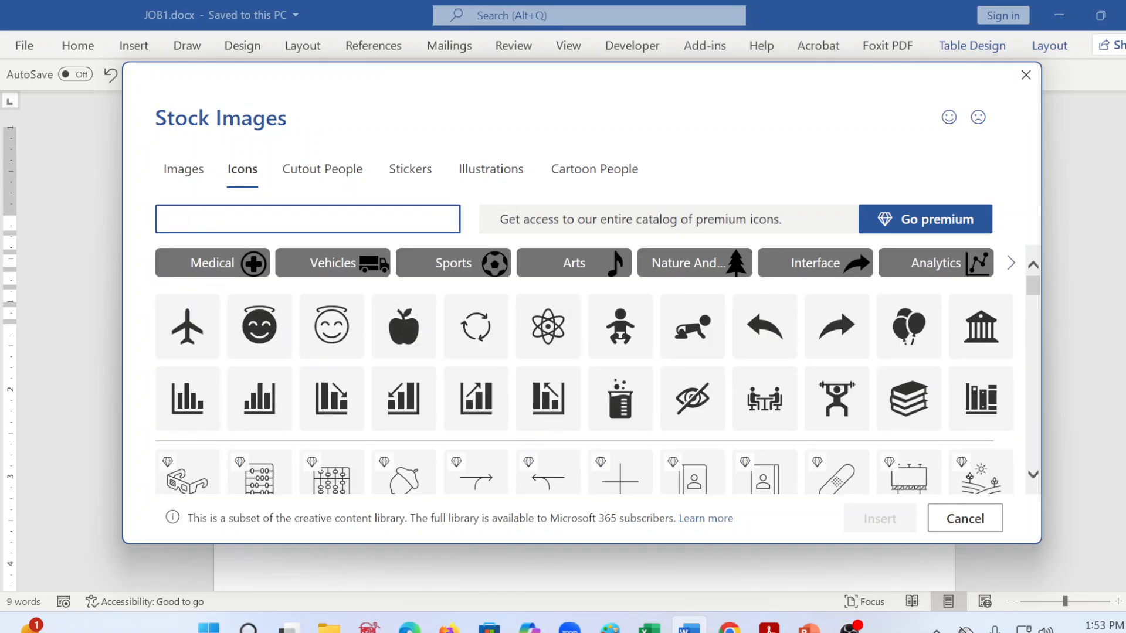
Step: Search the icon library for "cell" and "call", and insert the ringing telephone icon into the phone number cell
type("cell")
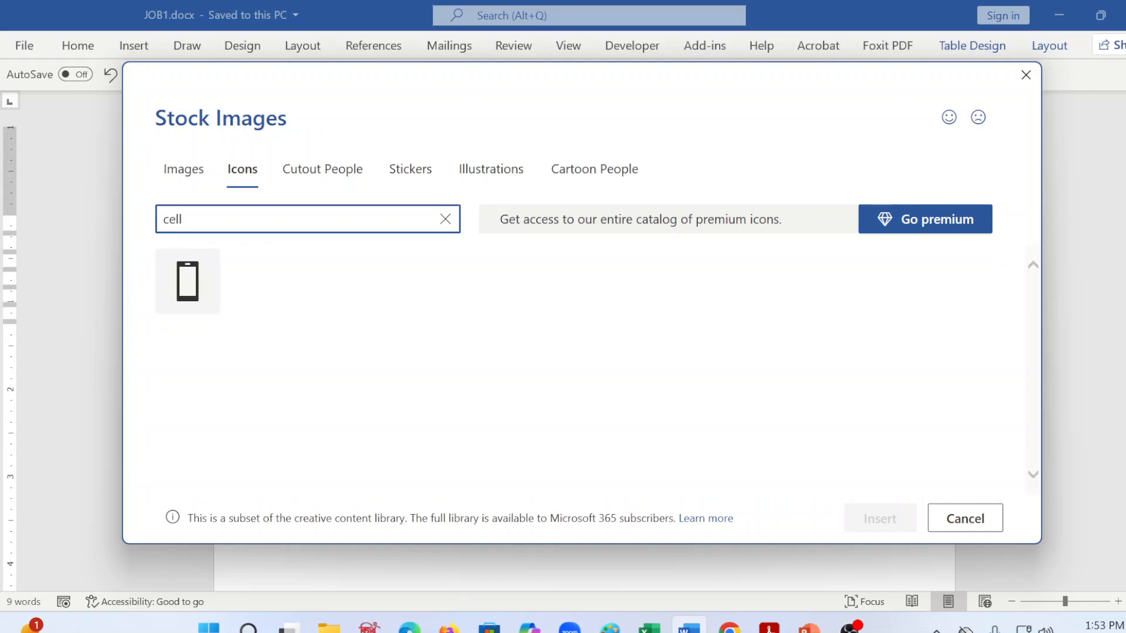
key("BackSpace")
key("BackSpace")
key("BackSpace")
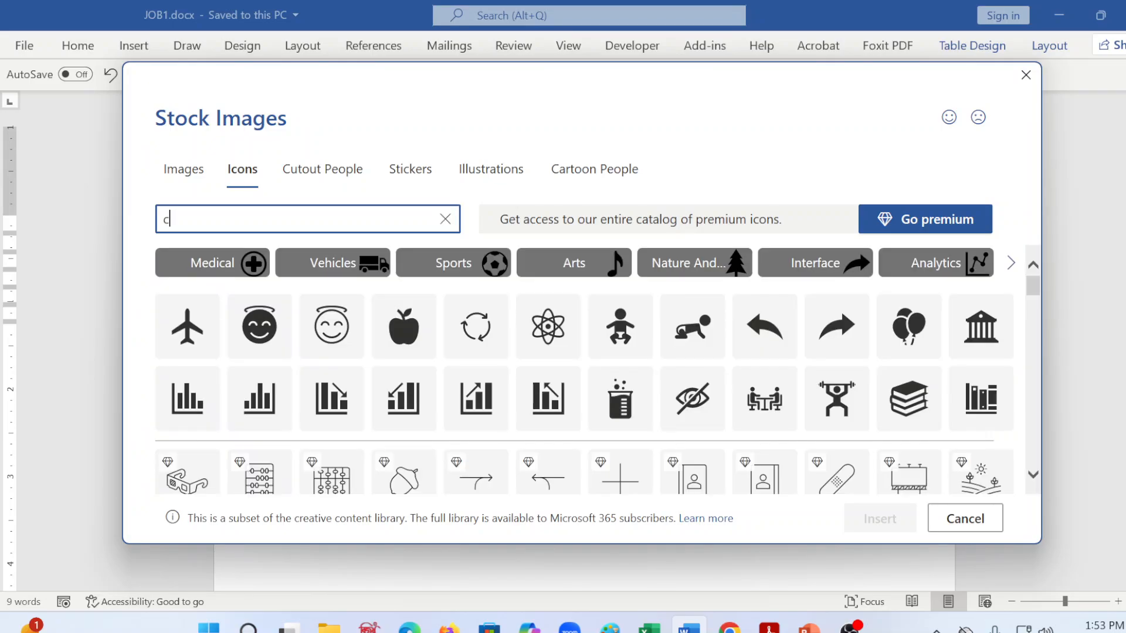
type("all")
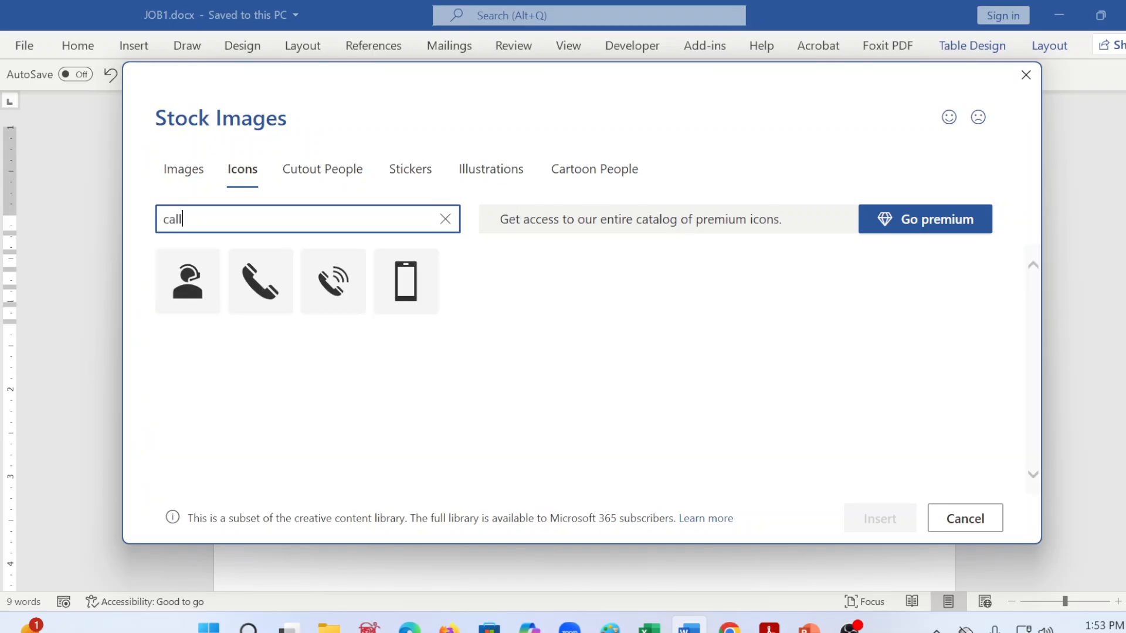
mouse_move(278, 304)
left_click(323, 287)
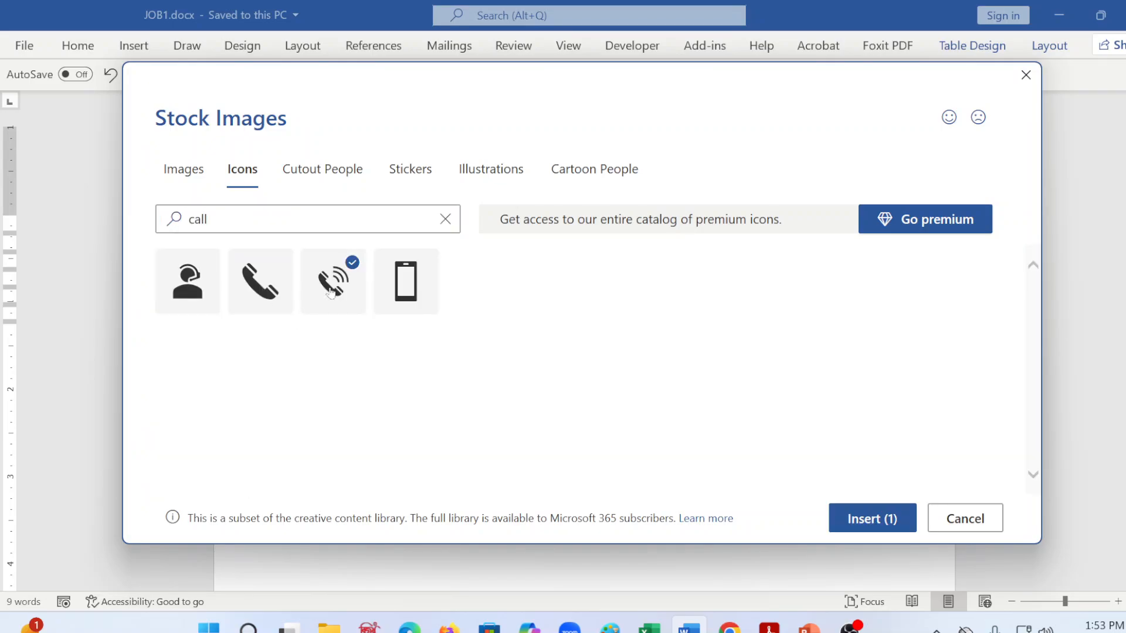
left_click(880, 528)
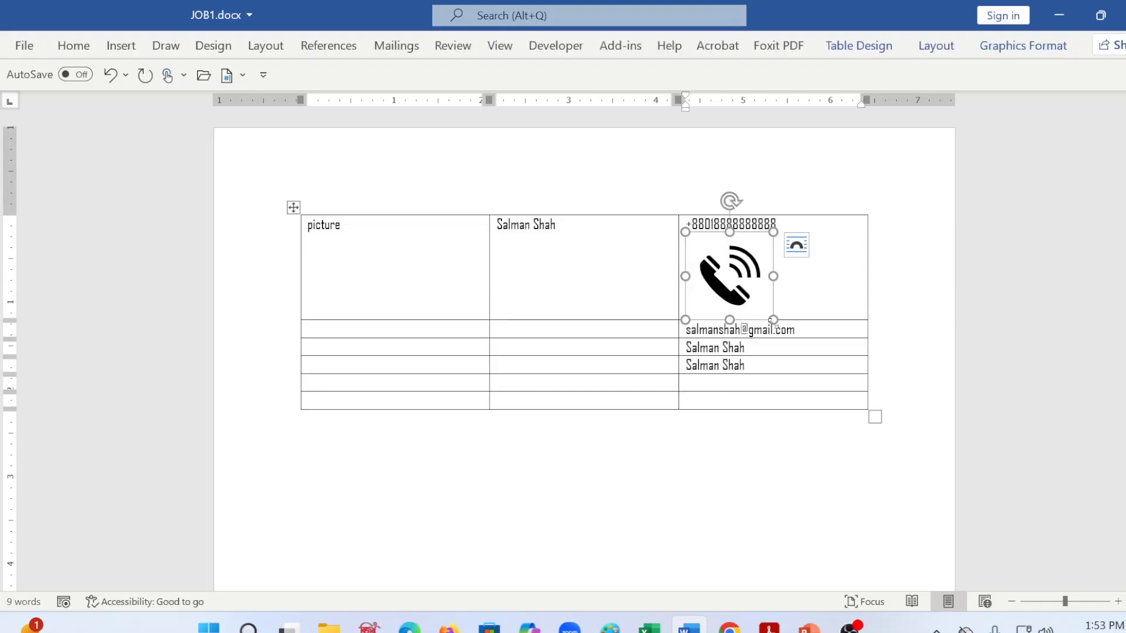
Step: Shrink the telephone icon to about a third of its inserted size so it sits beside the phone number
left_click_drag(773, 319, 725, 269)
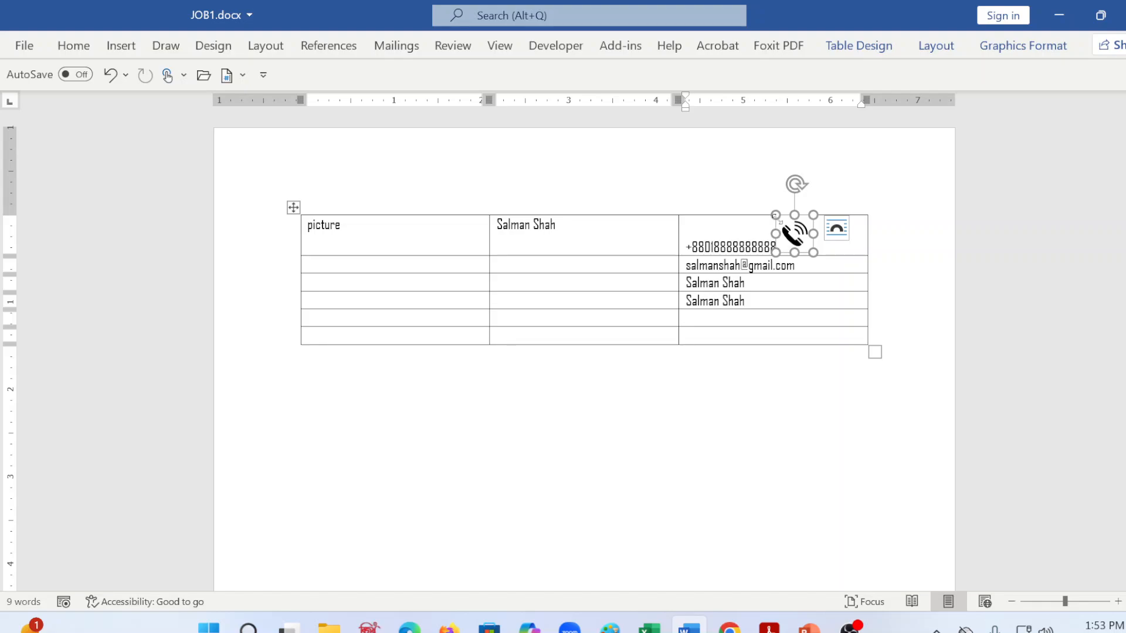
left_click_drag(775, 215, 785, 232)
left_click(789, 229)
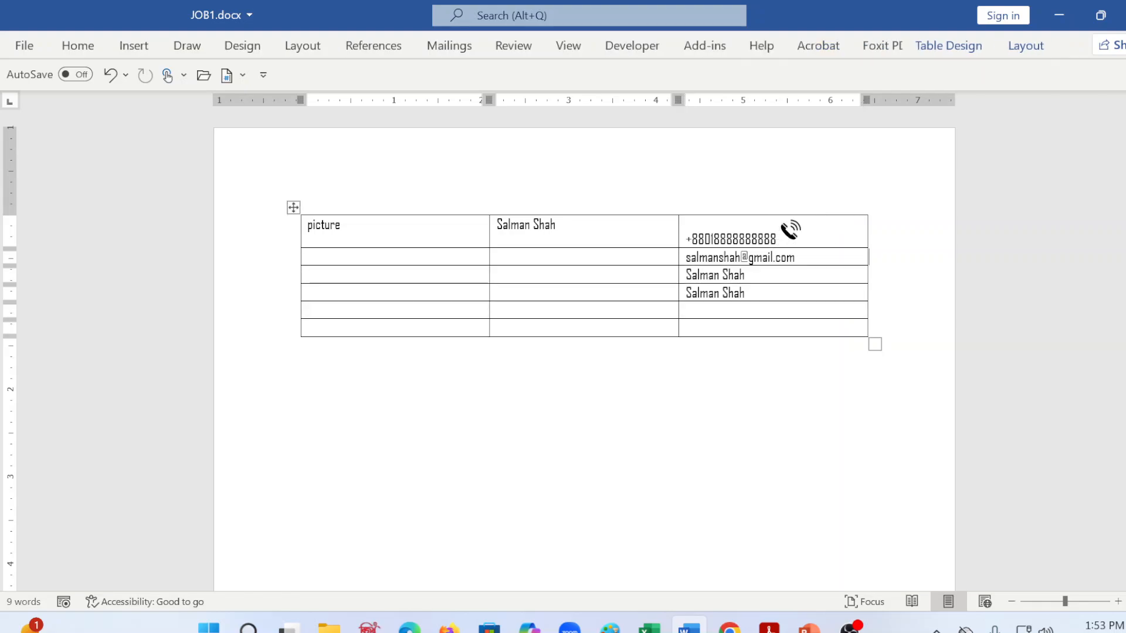
Step: Set the telephone icon's text wrapping to Tight and reduce the icon to roughly the height of the text
left_click(790, 233)
right_click(790, 232)
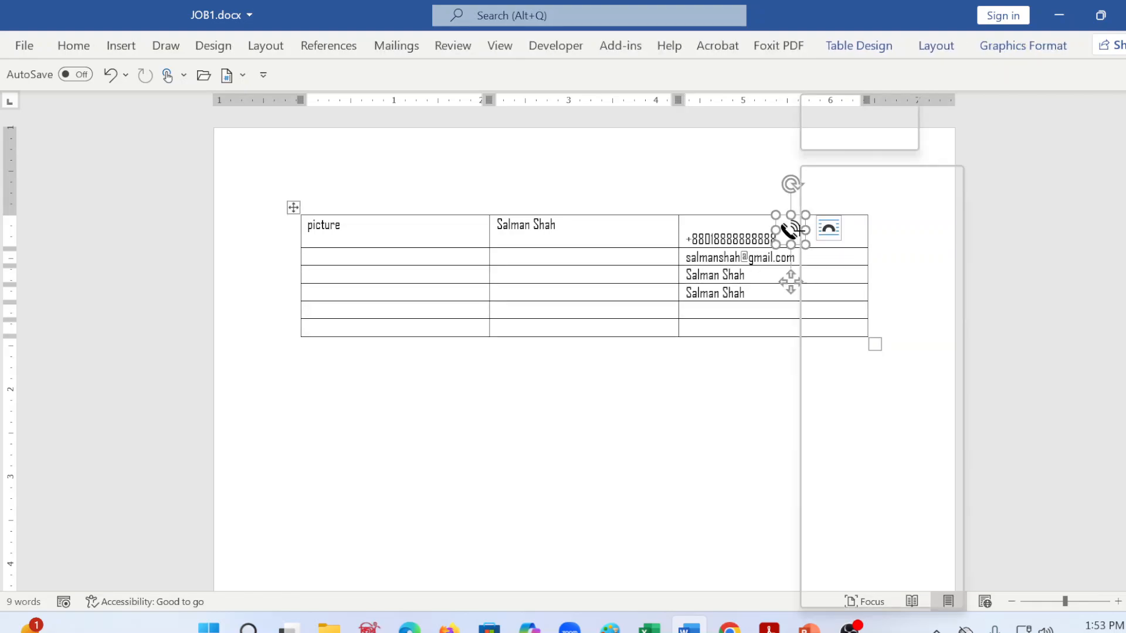
mouse_move(848, 510)
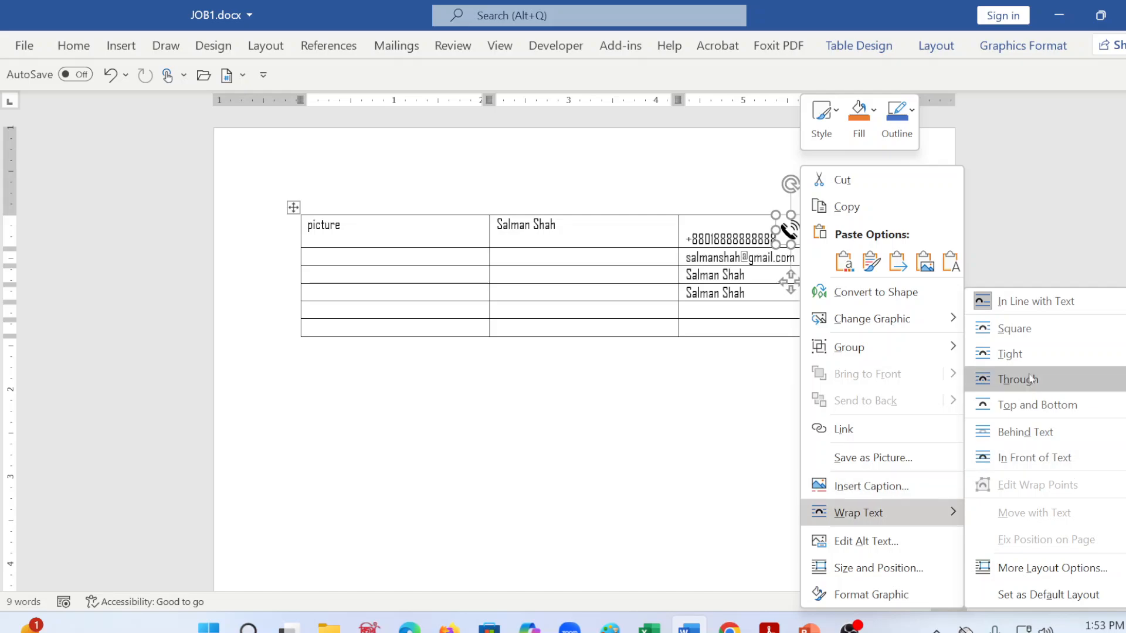
left_click(1021, 354)
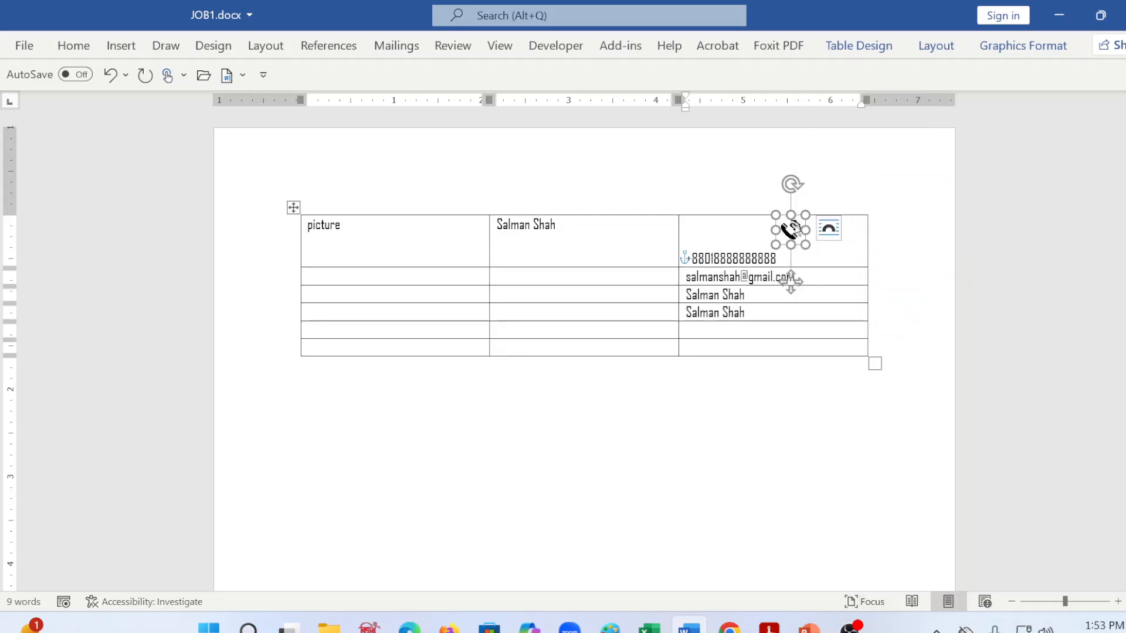
left_click_drag(806, 241, 789, 219)
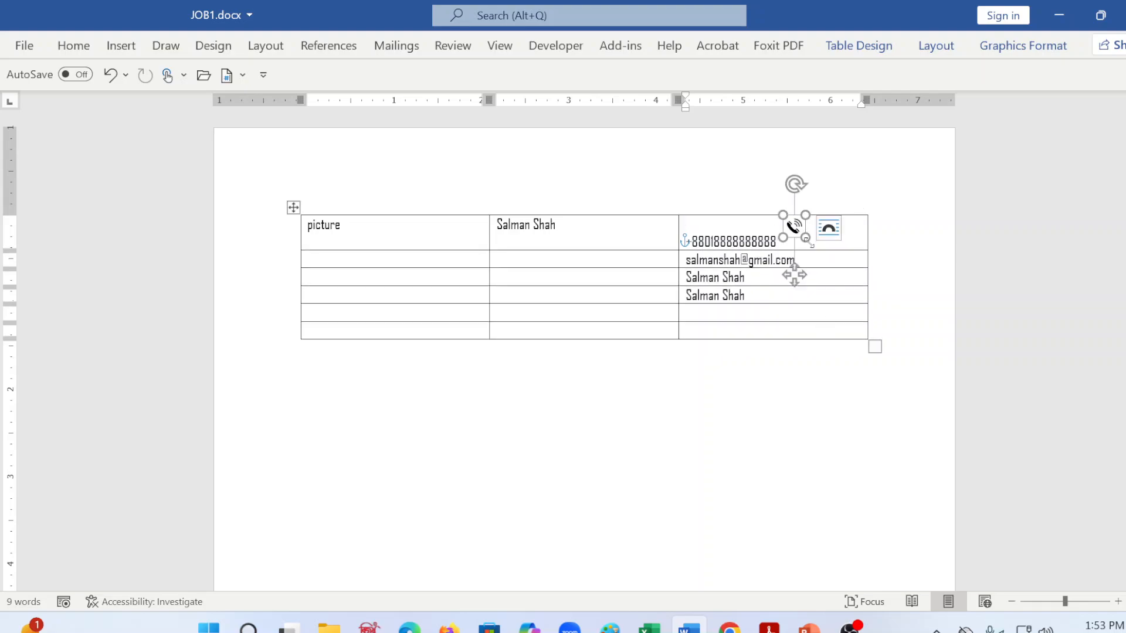
left_click(847, 294)
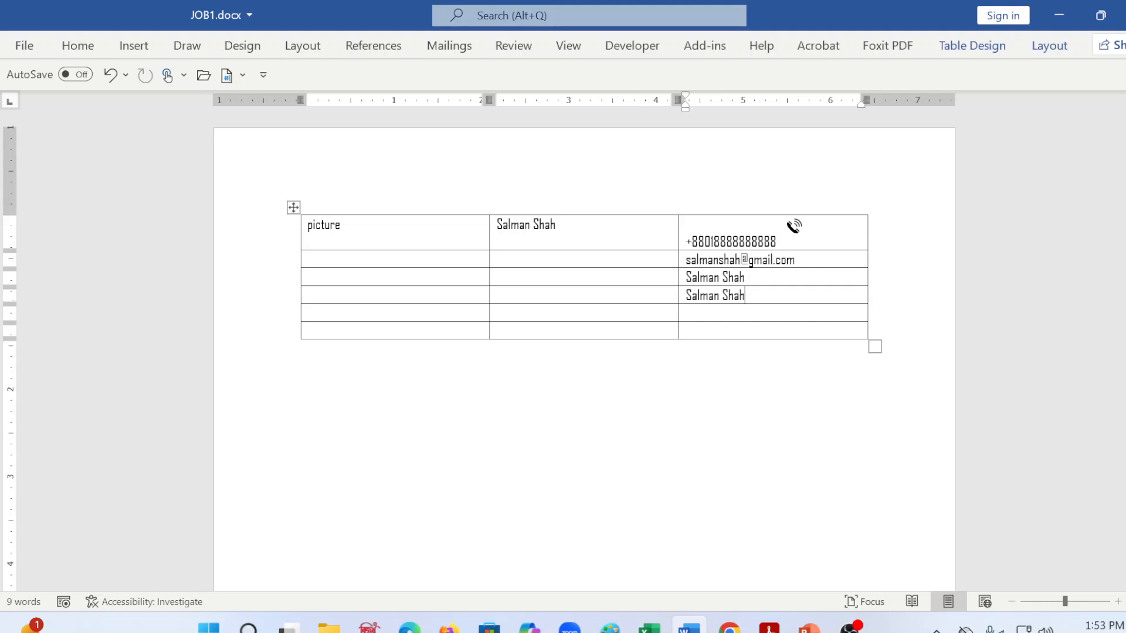
Step: Try the Align Center Left and Align Top Center alignments on the phone number cell
left_click(1065, 47)
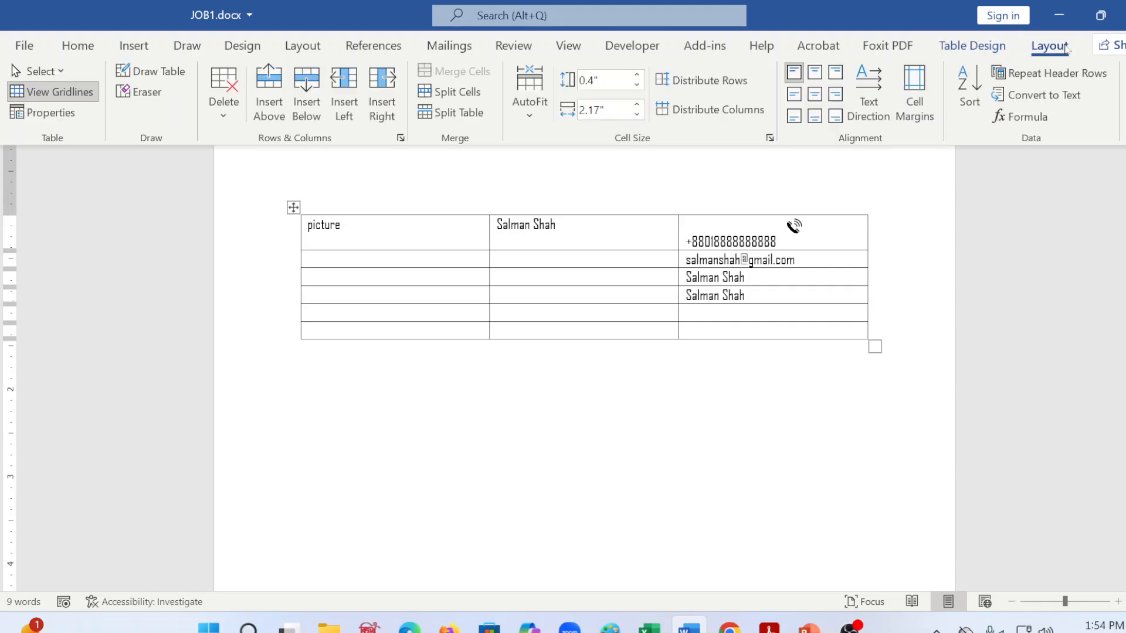
left_click(794, 98)
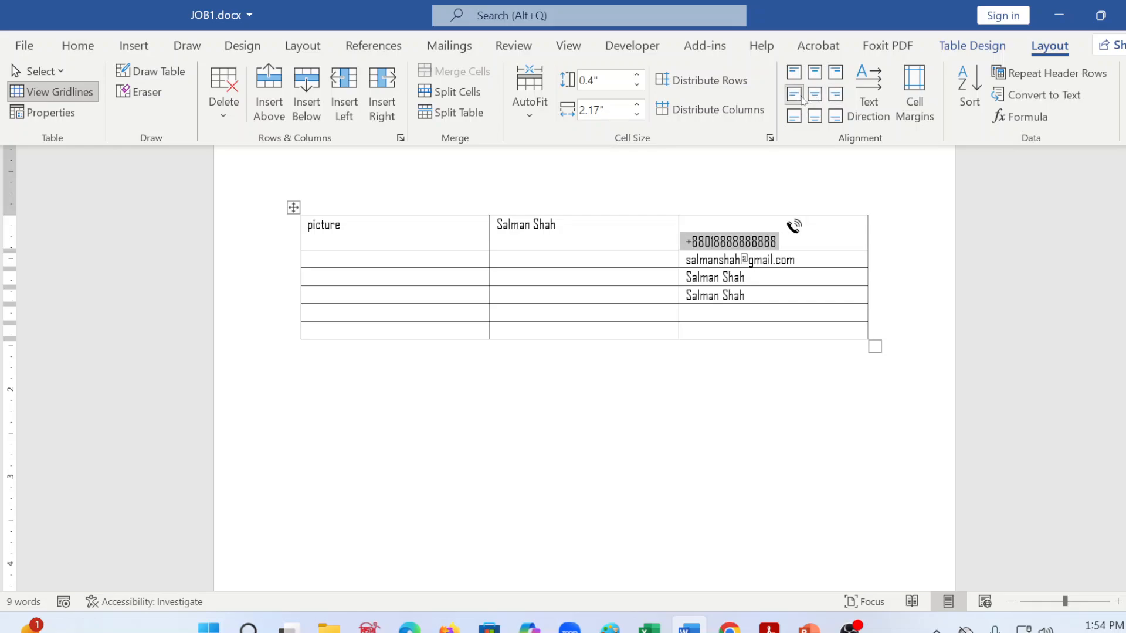
left_click(801, 75)
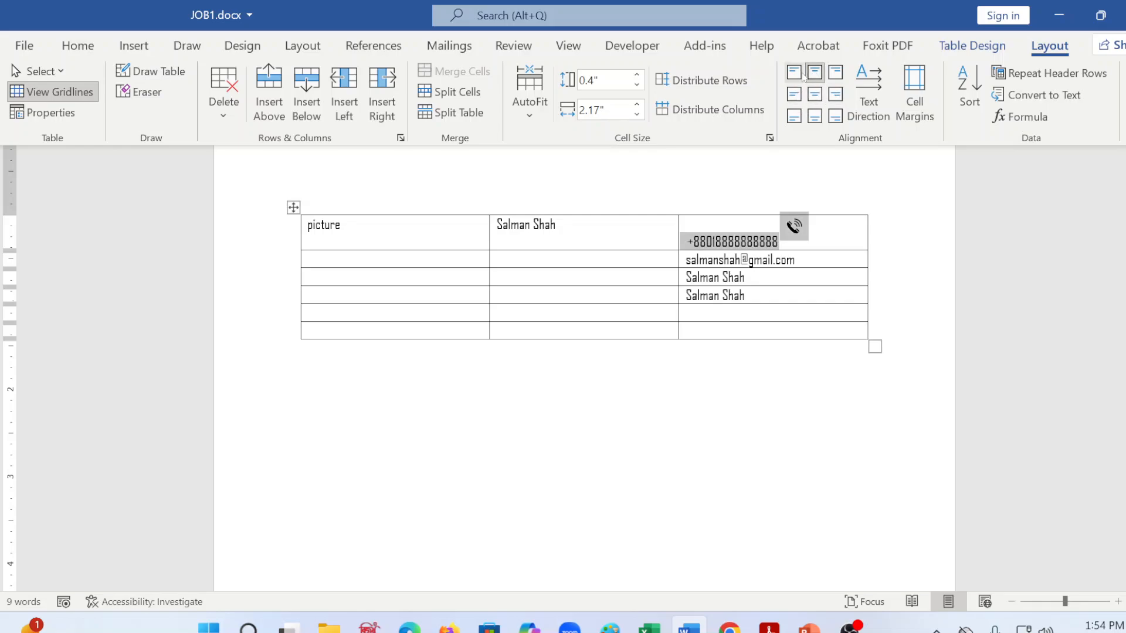
Step: Convert the telephone icon to a shape and return to the start of the phone number
left_click(797, 225)
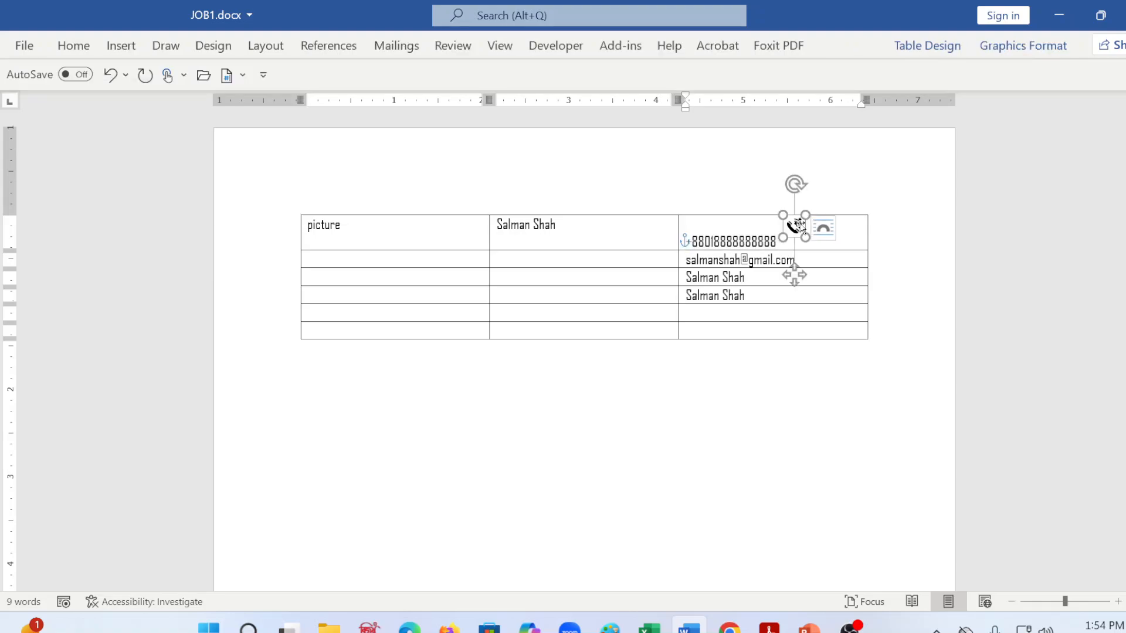
right_click(801, 226)
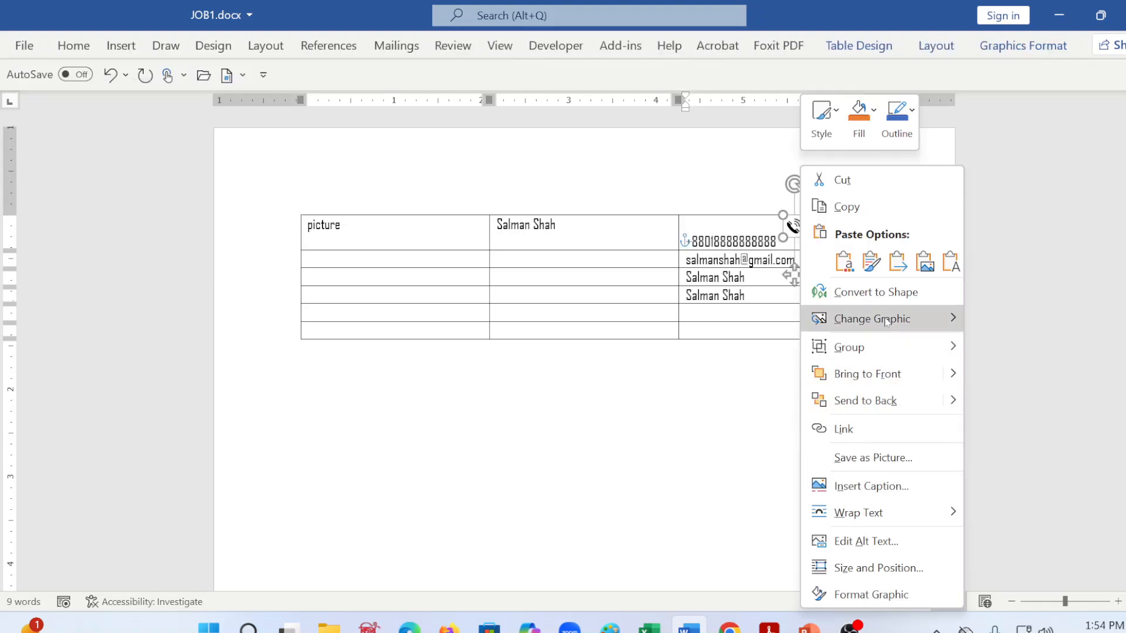
mouse_move(895, 322)
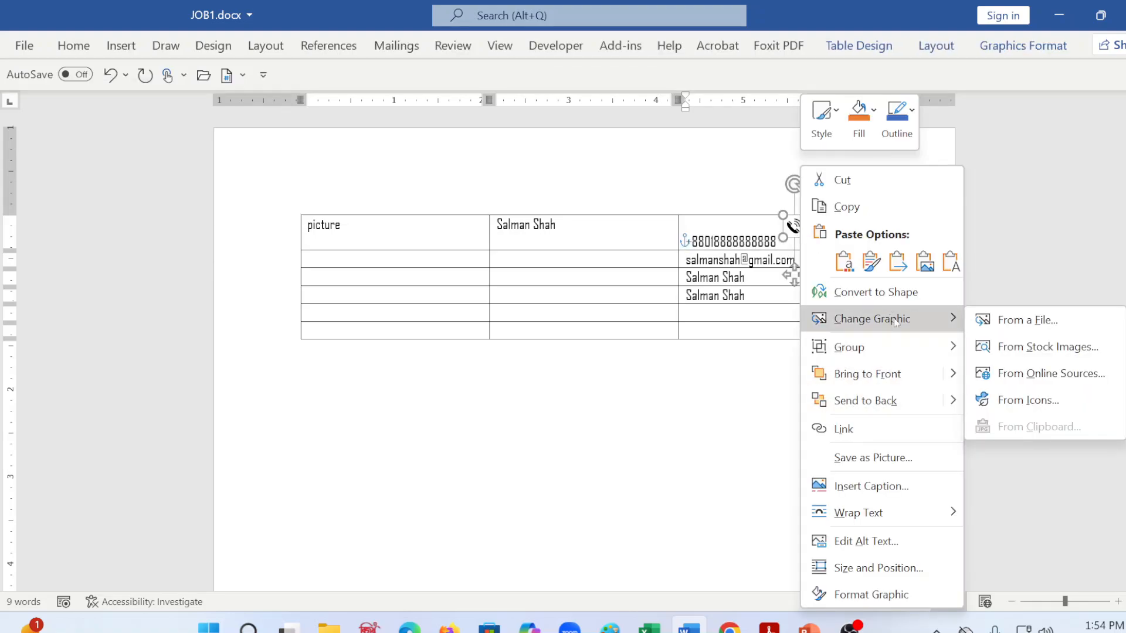
left_click(688, 241)
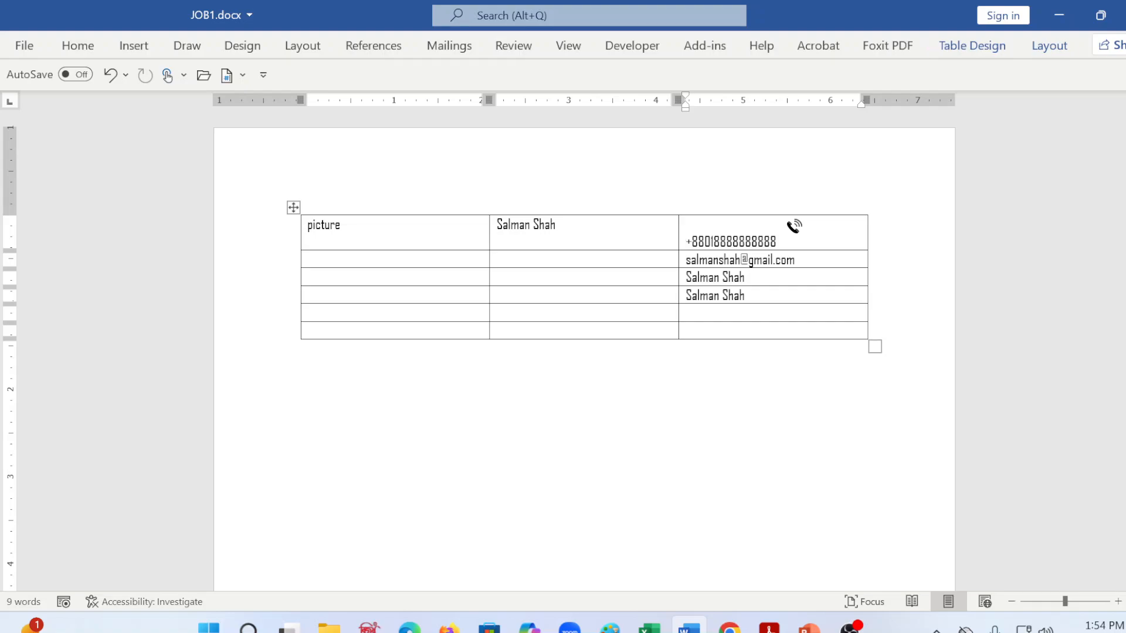
Step: Try to move the handset part of the converted telephone icon inside its cell
left_click(805, 212)
left_click(793, 225)
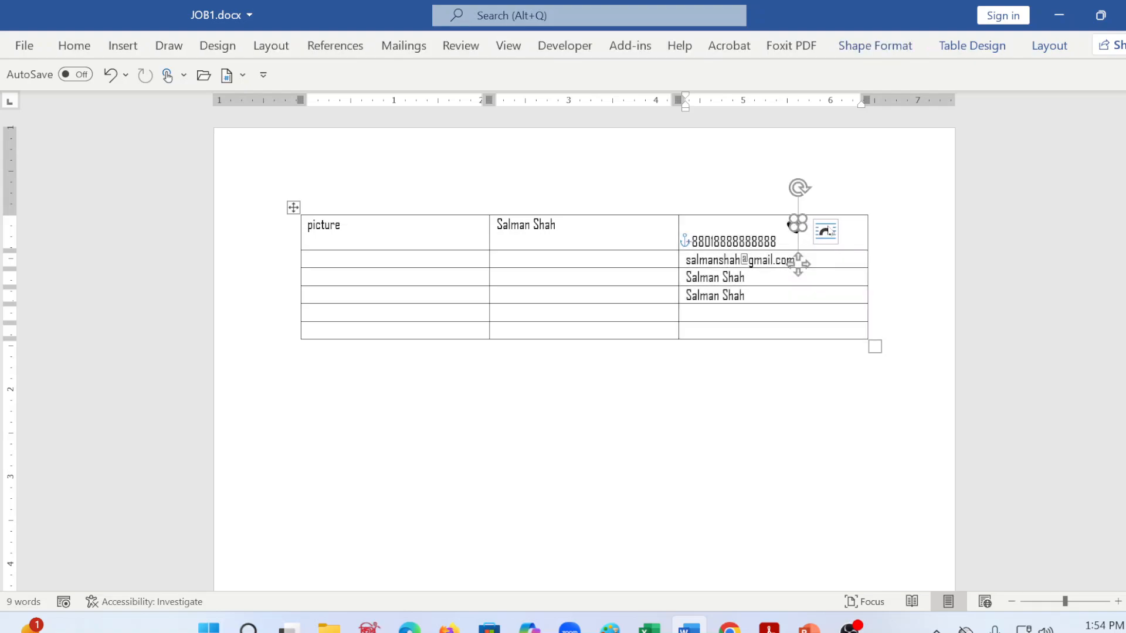
left_click_drag(790, 226, 791, 229)
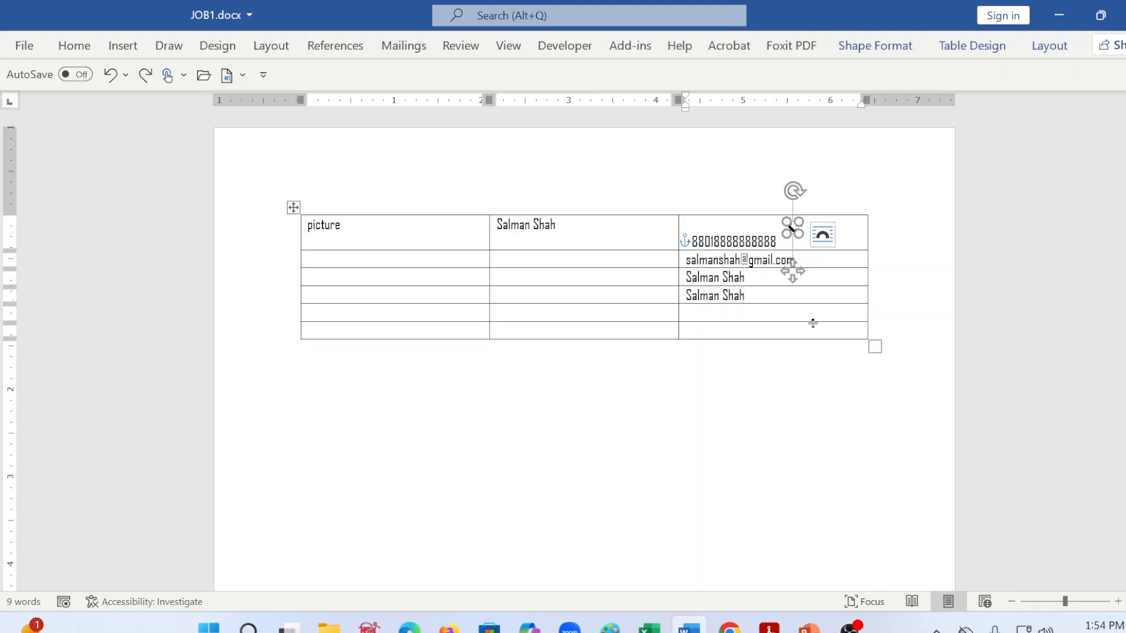
left_click(774, 399)
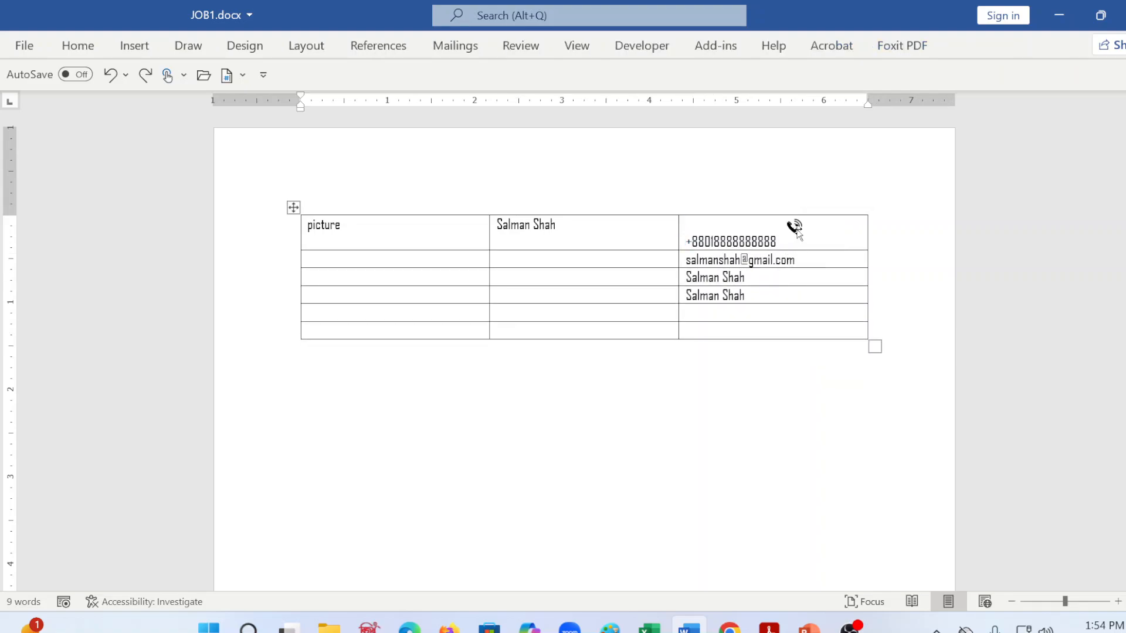
Step: Try to move the telephone icon's signal waves closer to the phone number, and undo the move
left_click(798, 268)
left_click(805, 241)
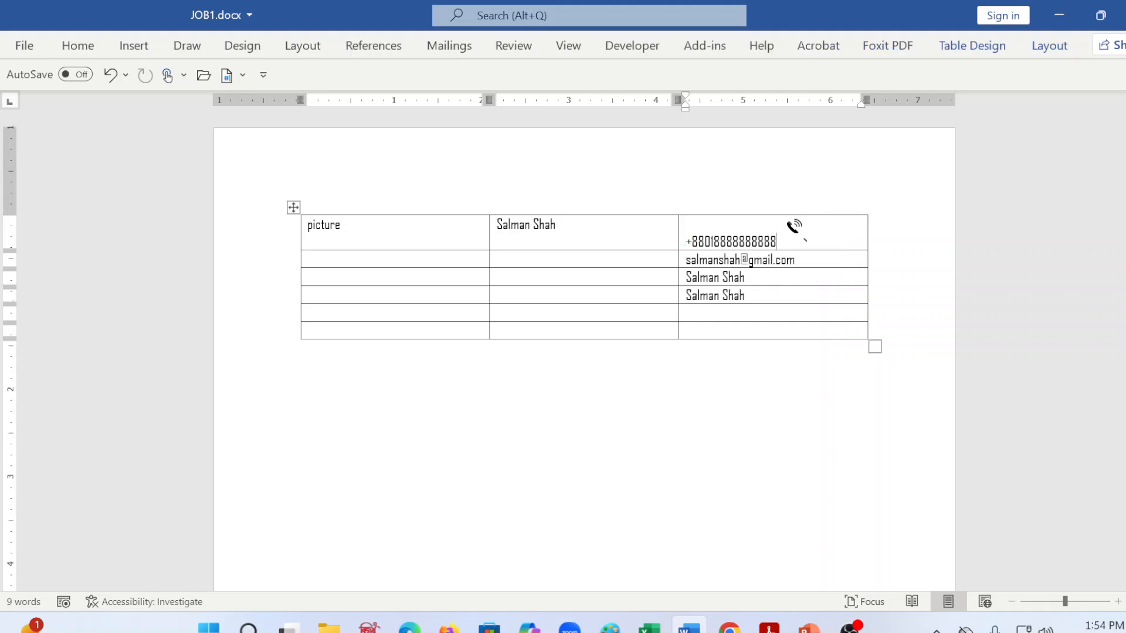
left_click(797, 268)
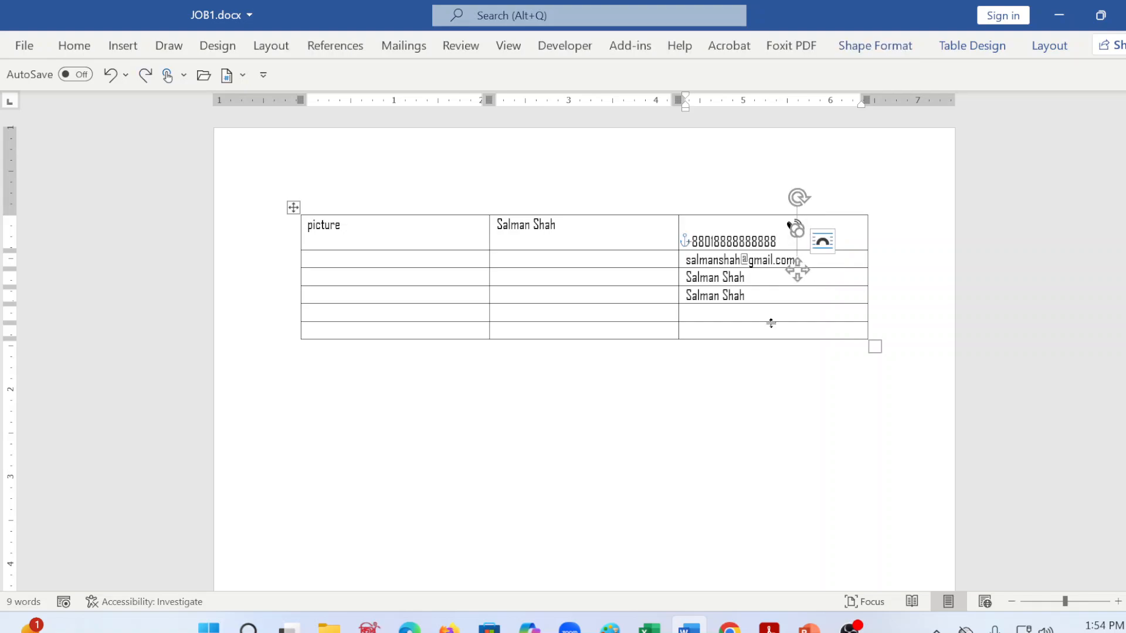
left_click(687, 241)
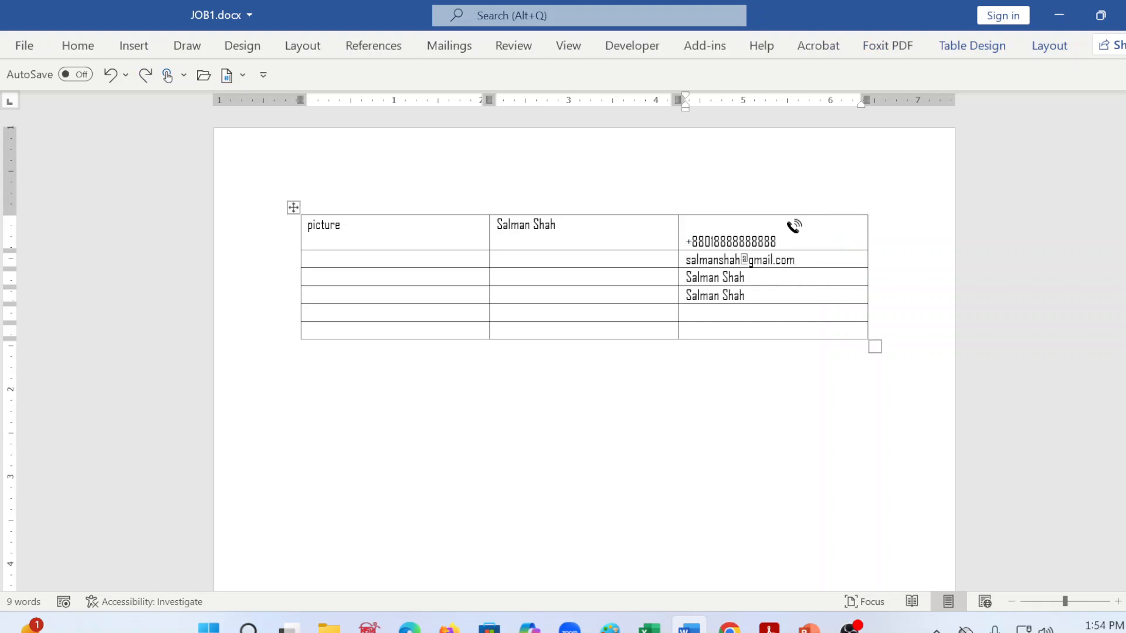
left_click(797, 264)
left_click_drag(795, 220, 774, 217)
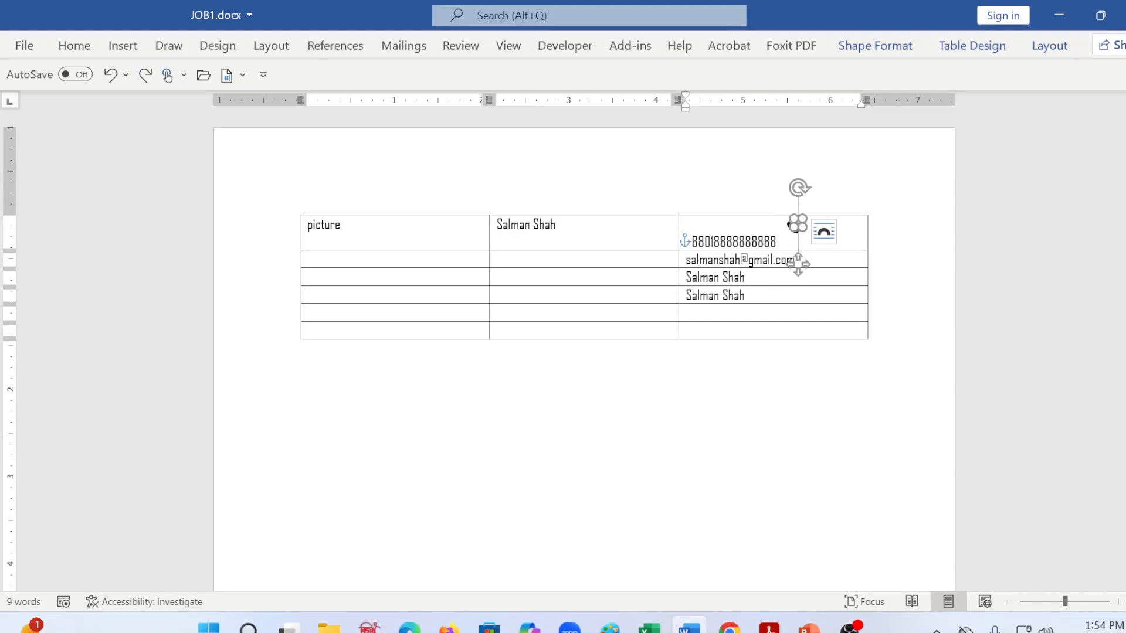
key("ctrl+z")
left_click(796, 229)
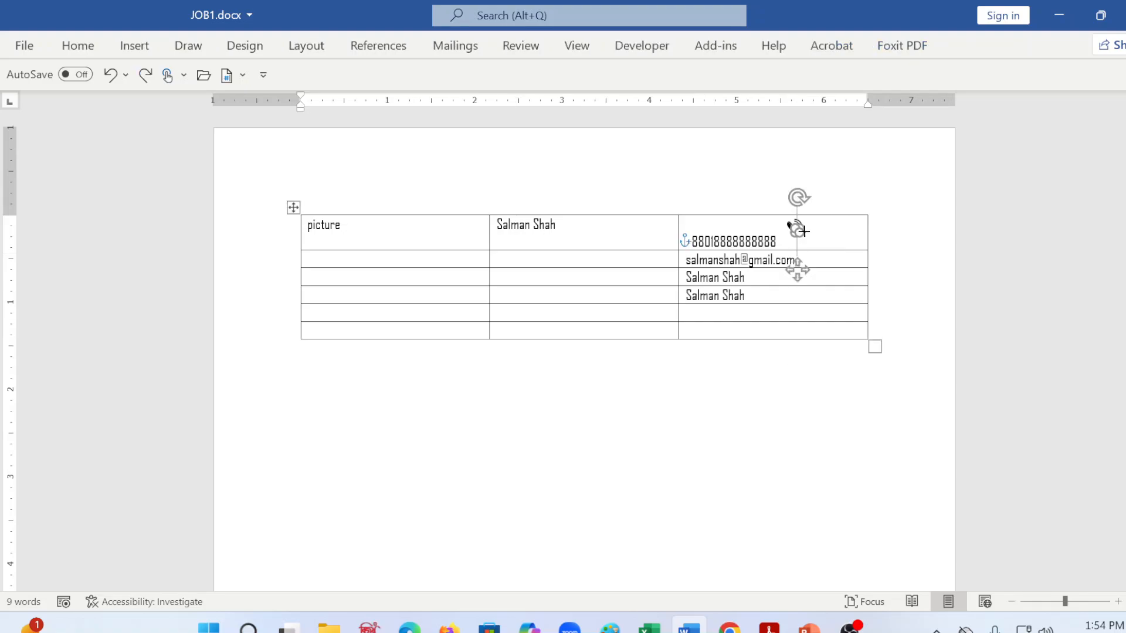
Step: Delete the leading plus sign and first digit of the phone number in the first row
left_click(686, 241)
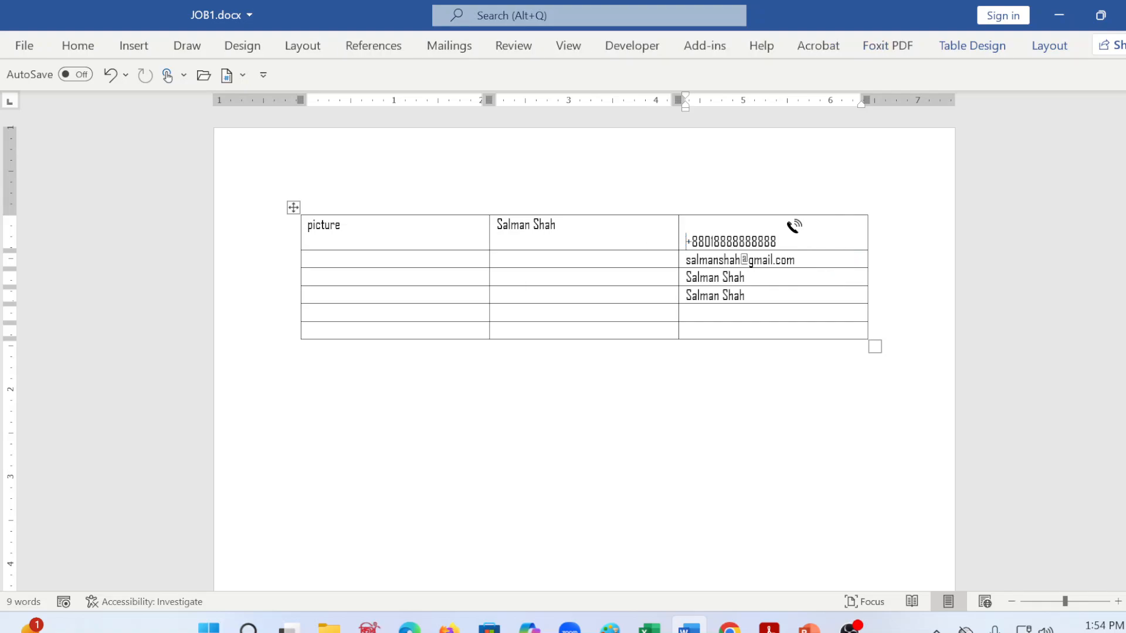
key("Delete")
key("Delete")
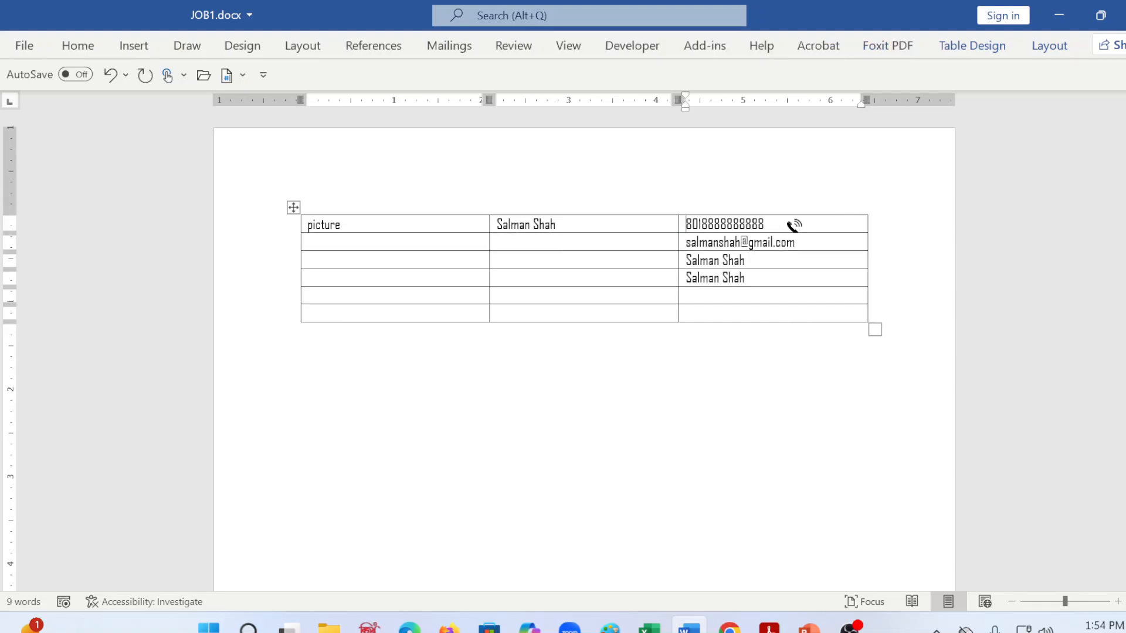
Step: Increase the height of the table's first row slightly by lowering its bottom border
left_click(796, 227)
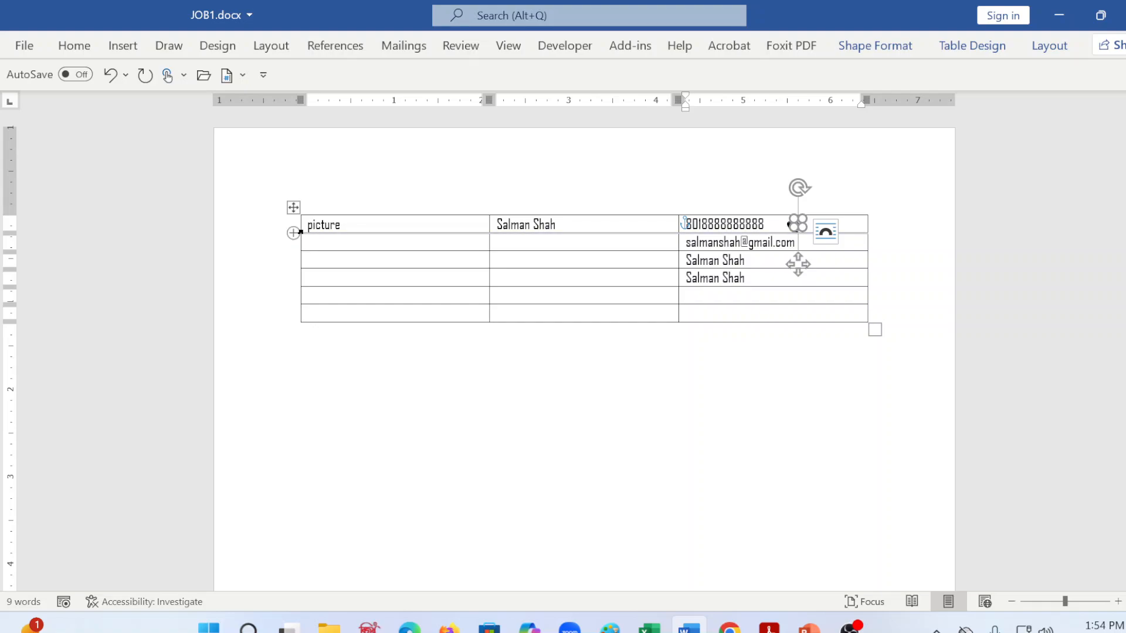
left_click_drag(306, 235, 307, 239)
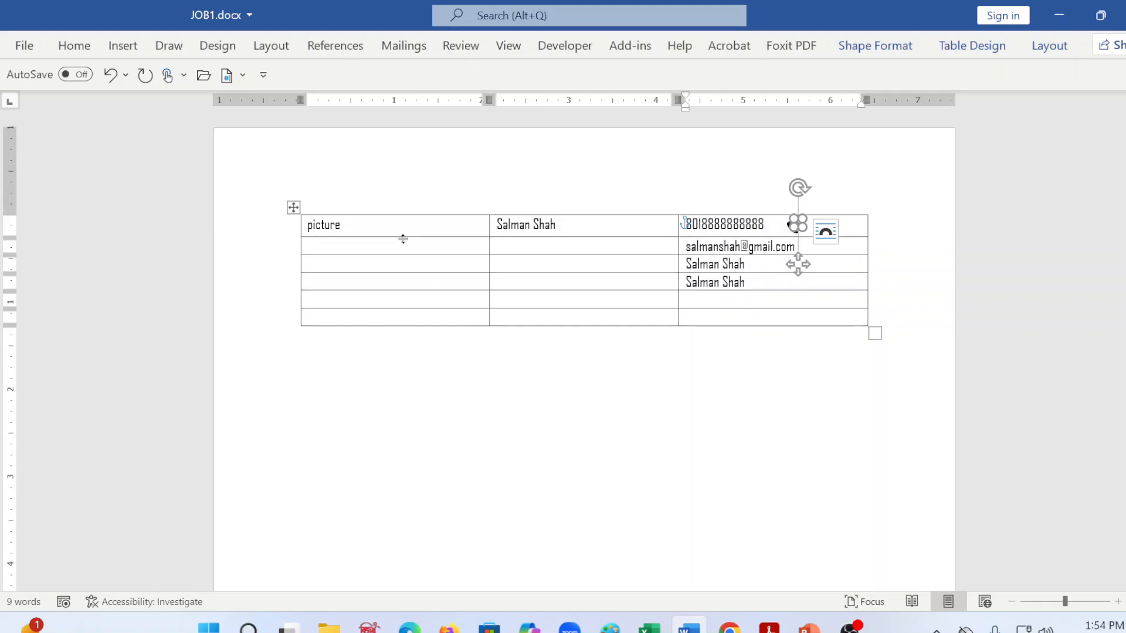
left_click(819, 330)
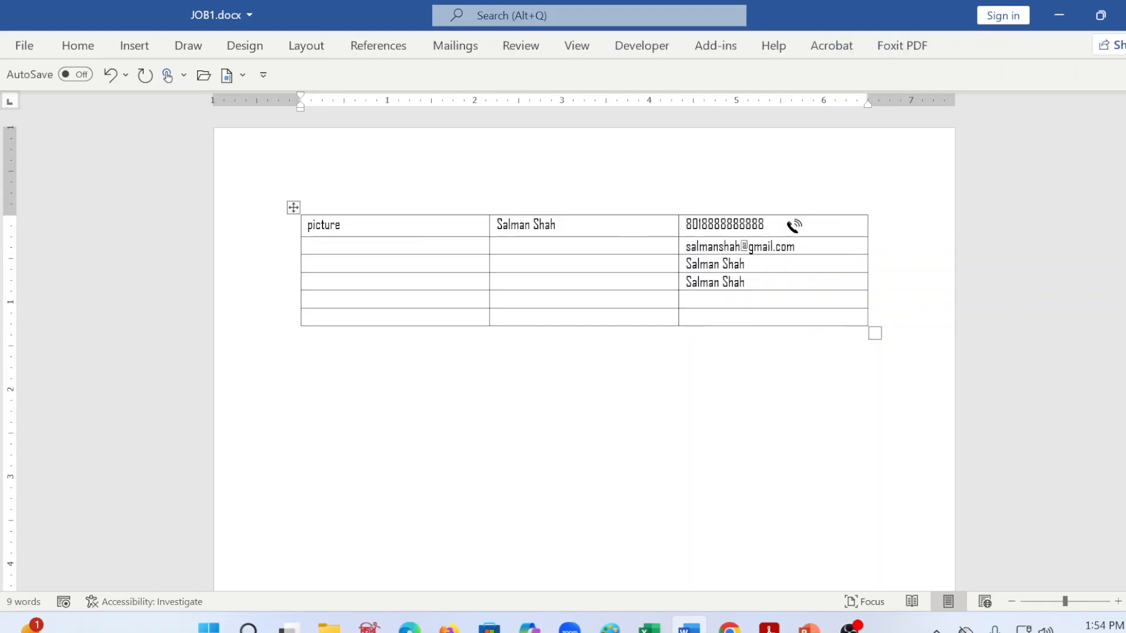
Step: Insert a plus sign before the phone number in the table's first row
left_click(765, 225)
left_click(682, 226)
key("Left")
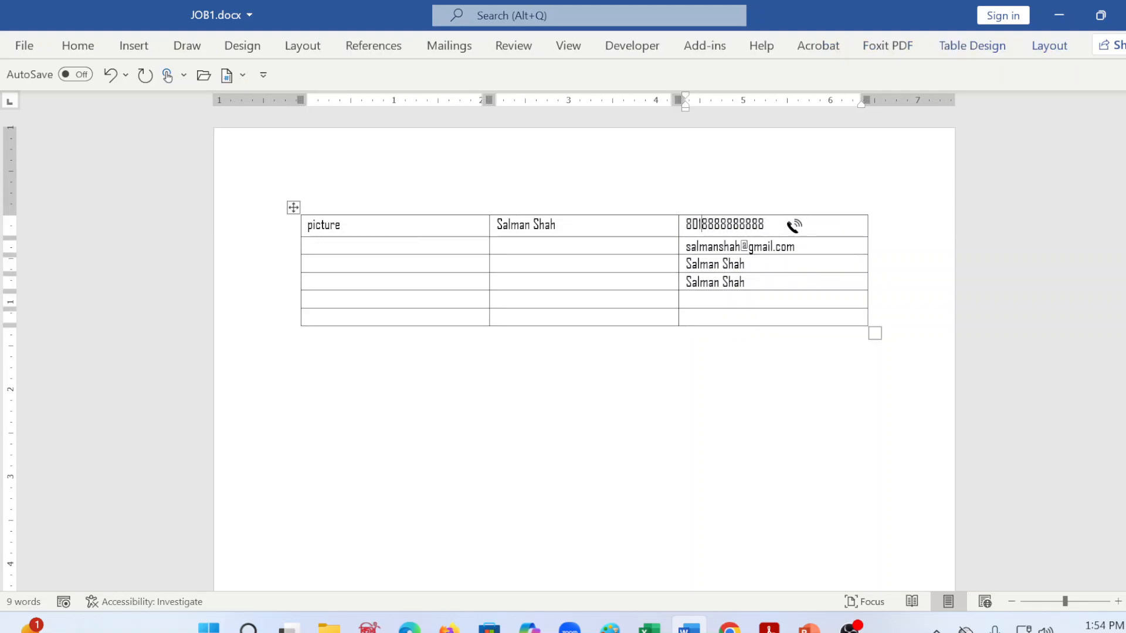
type("zzz+")
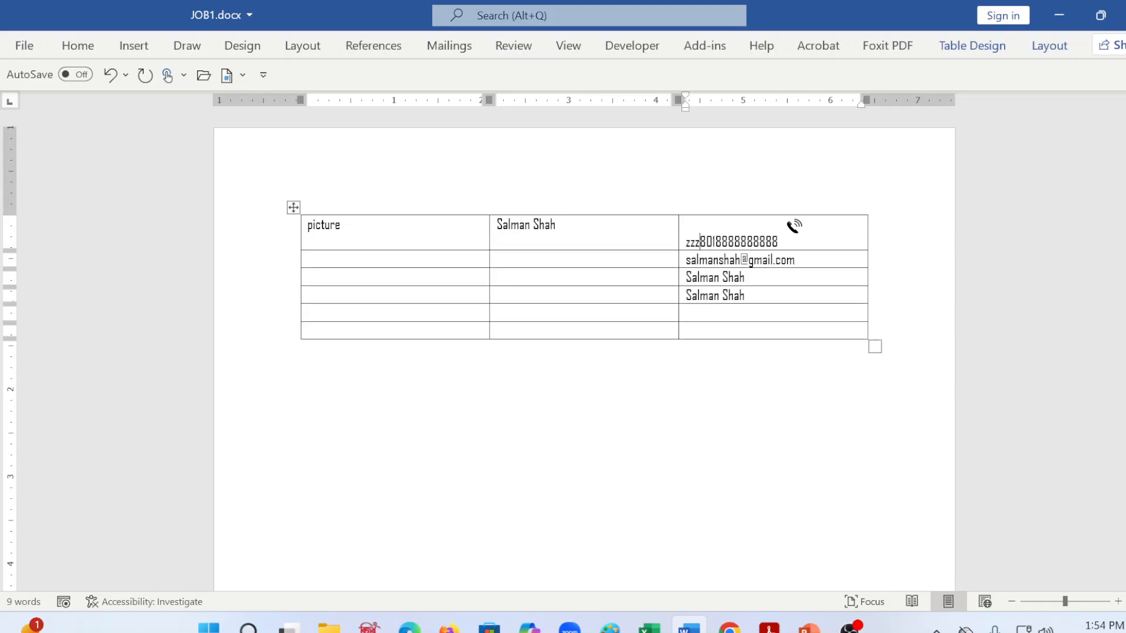
key("BackSpace")
key("BackSpace")
key("BackSpace")
key("BackSpace")
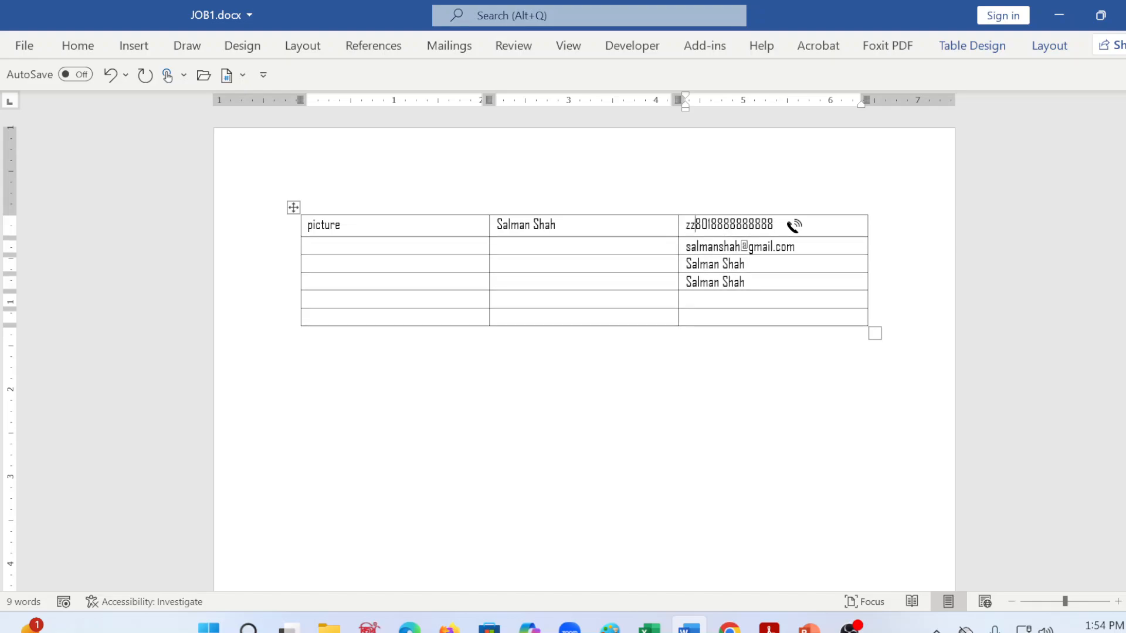
type("+")
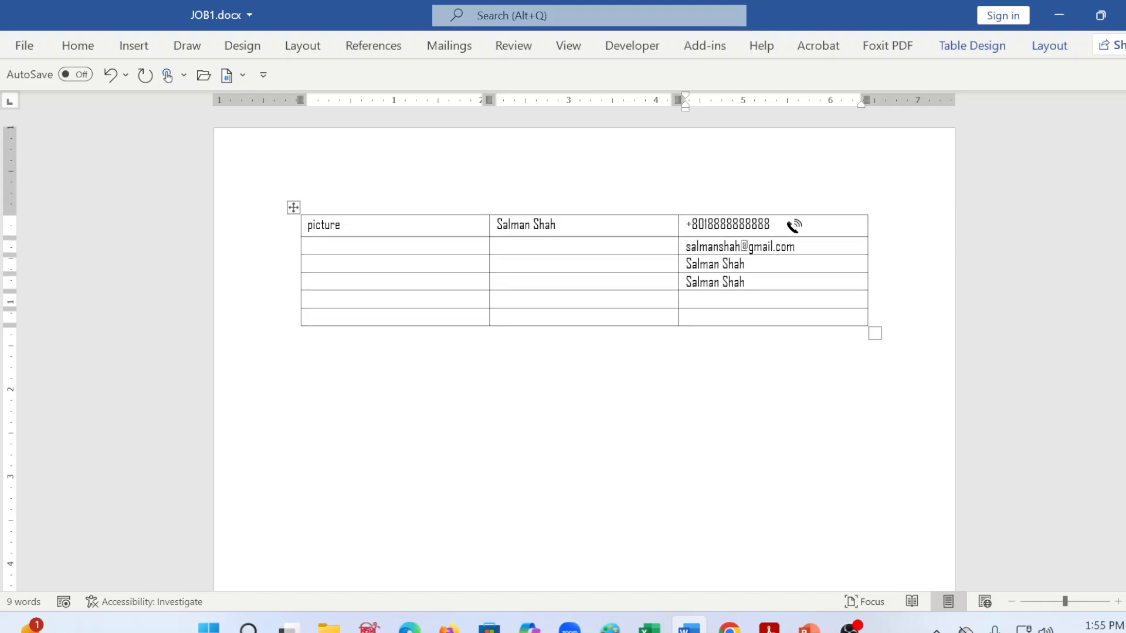
Step: Try to enlarge the telephone icon's handset beside the phone number, and undo the resize
left_click(794, 226)
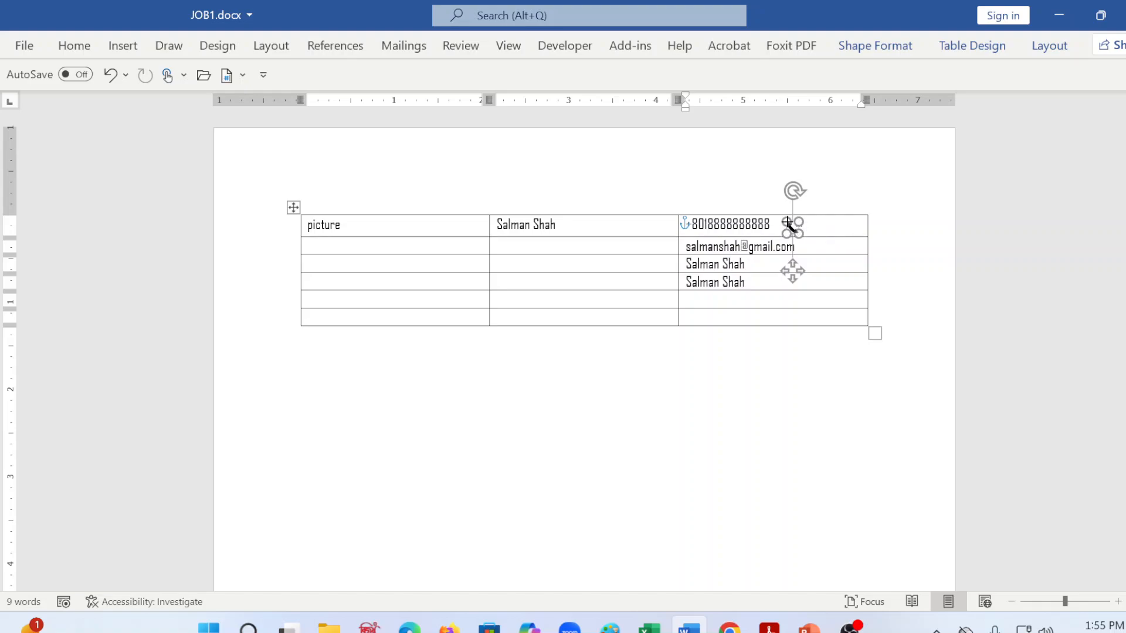
left_click(821, 412)
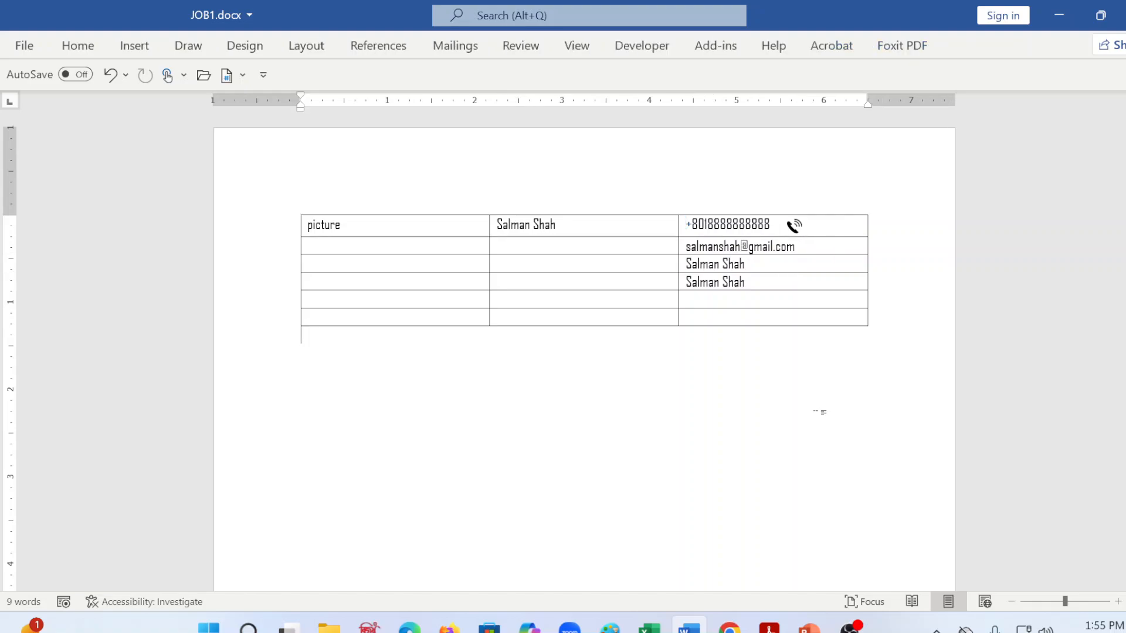
left_click(793, 228)
left_click_drag(803, 224, 808, 219)
left_click(817, 322)
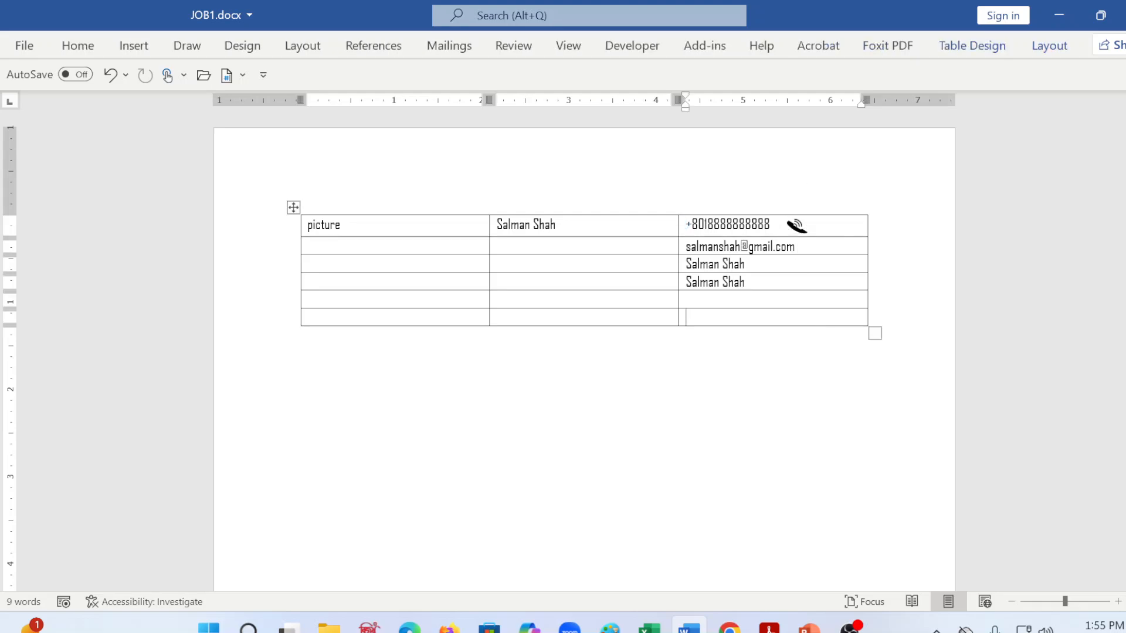
left_click(801, 228)
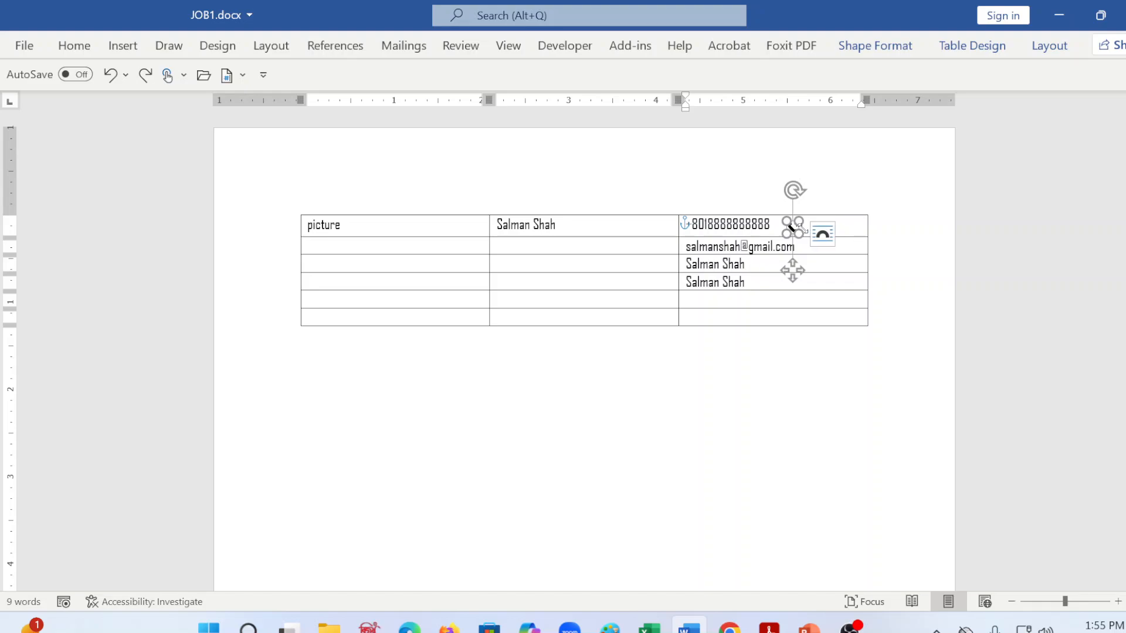
key("ctrl+z")
Step: Enlarge the telephone icon's handset slightly beside the phone number in the first row
left_click(794, 227)
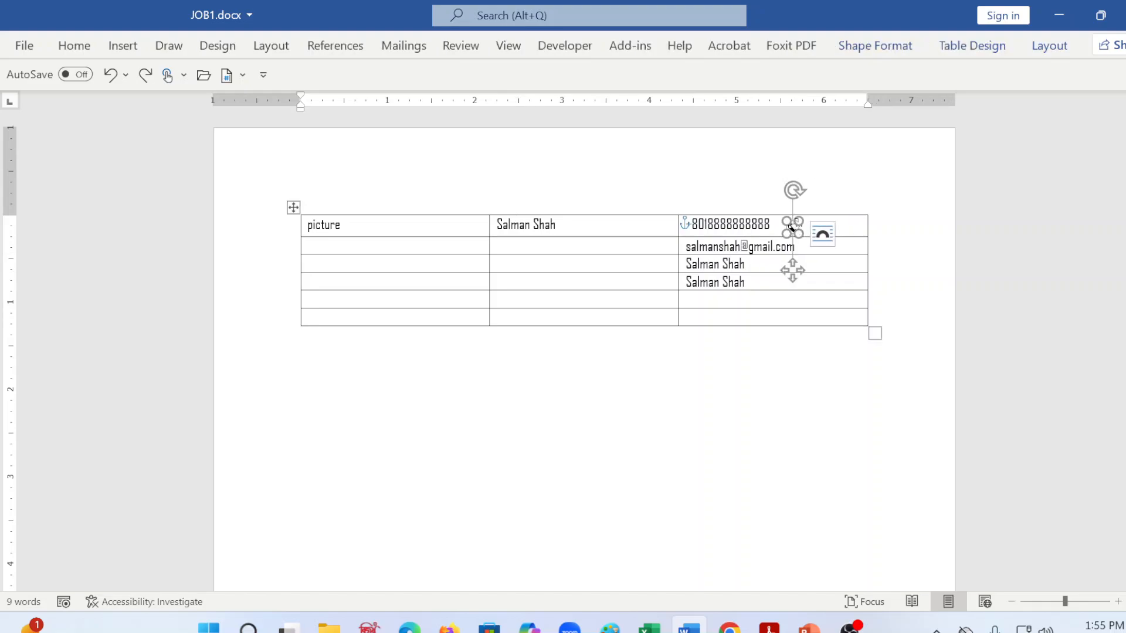
left_click_drag(799, 221, 807, 219)
left_click(686, 317)
left_click(301, 334)
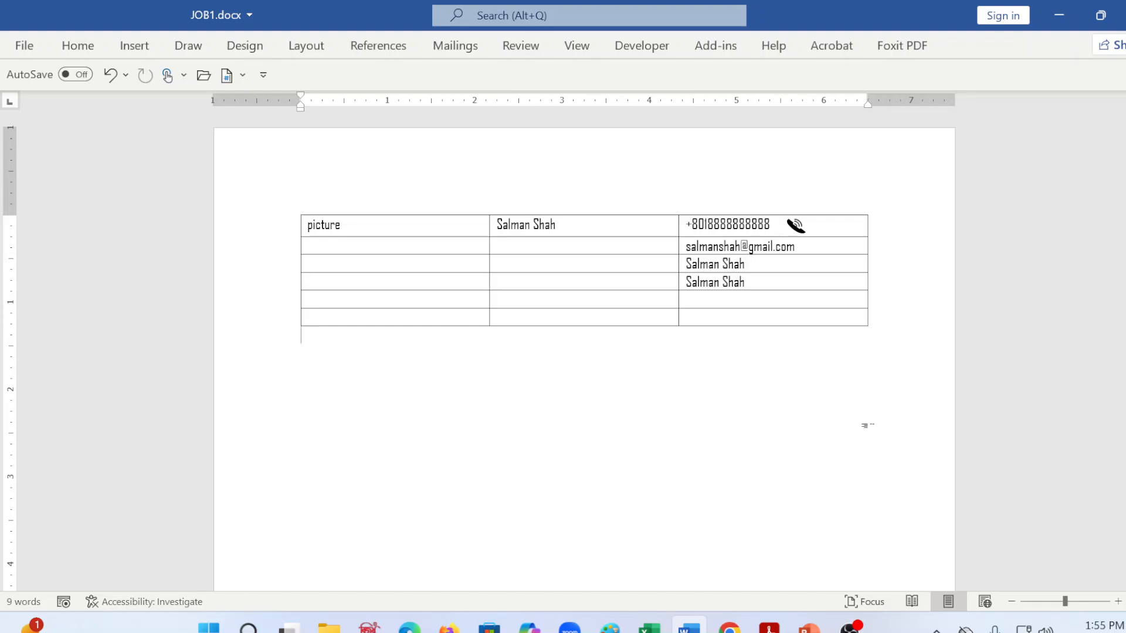
Step: Turn the e-mail address in the second row into a link and insert the closed-envelope stock icon found with "mail" after it
left_click(796, 247)
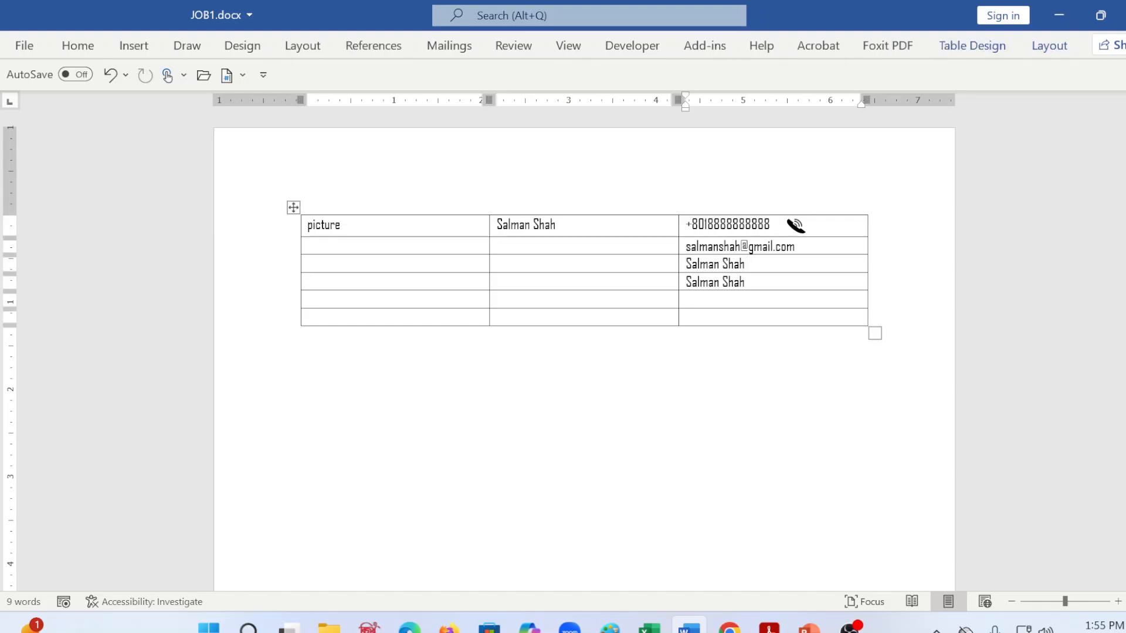
key("space")
mouse_move(849, 626)
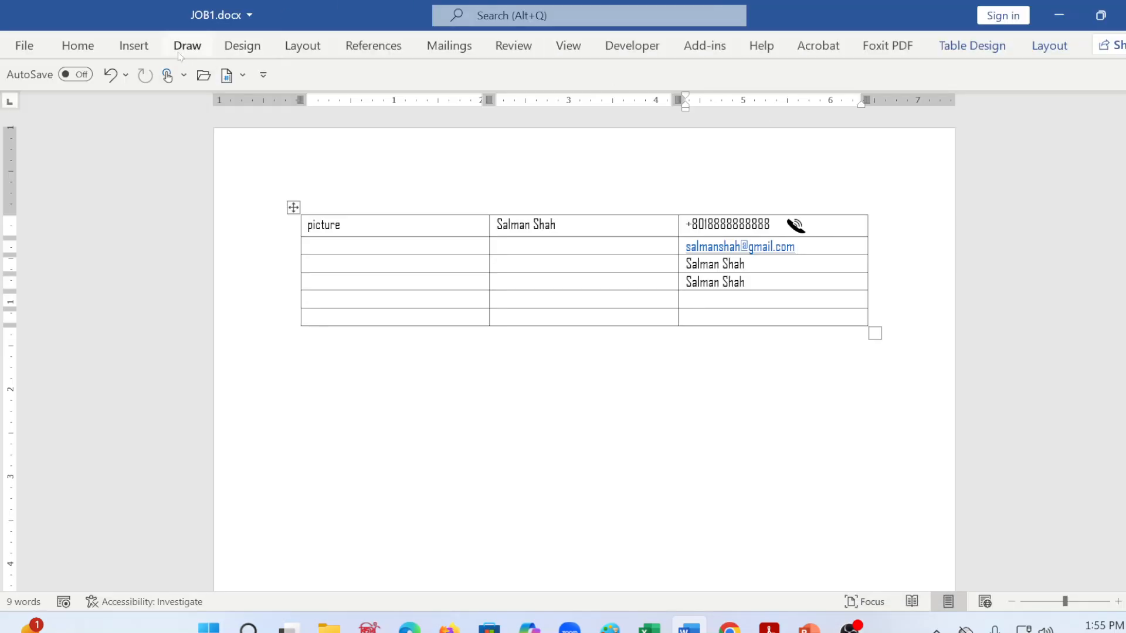
left_click(133, 45)
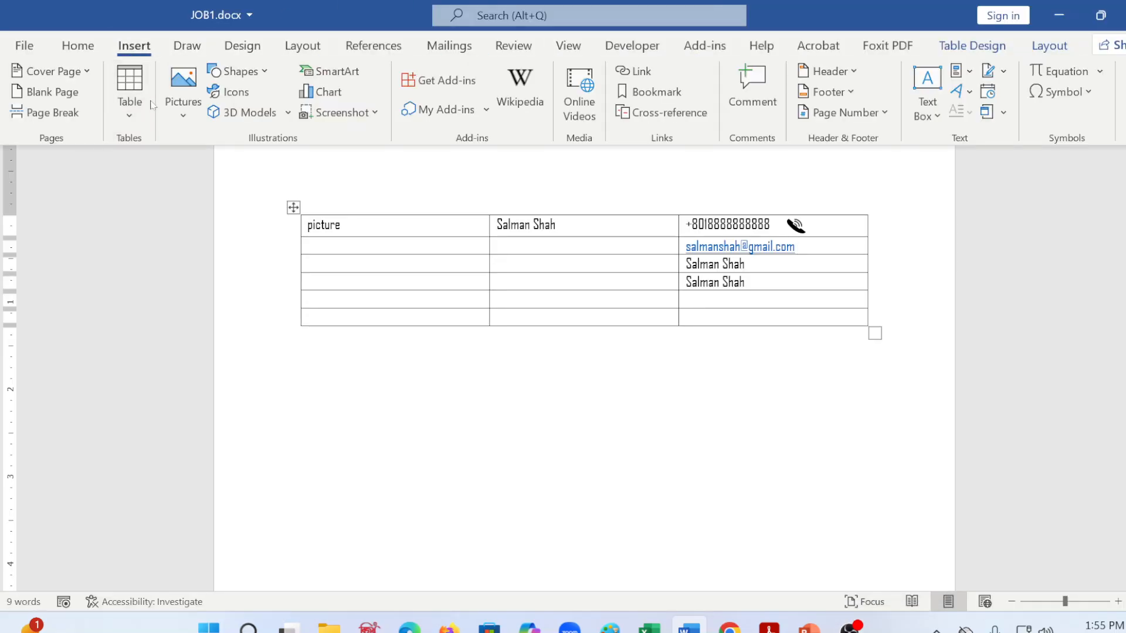
left_click(235, 92)
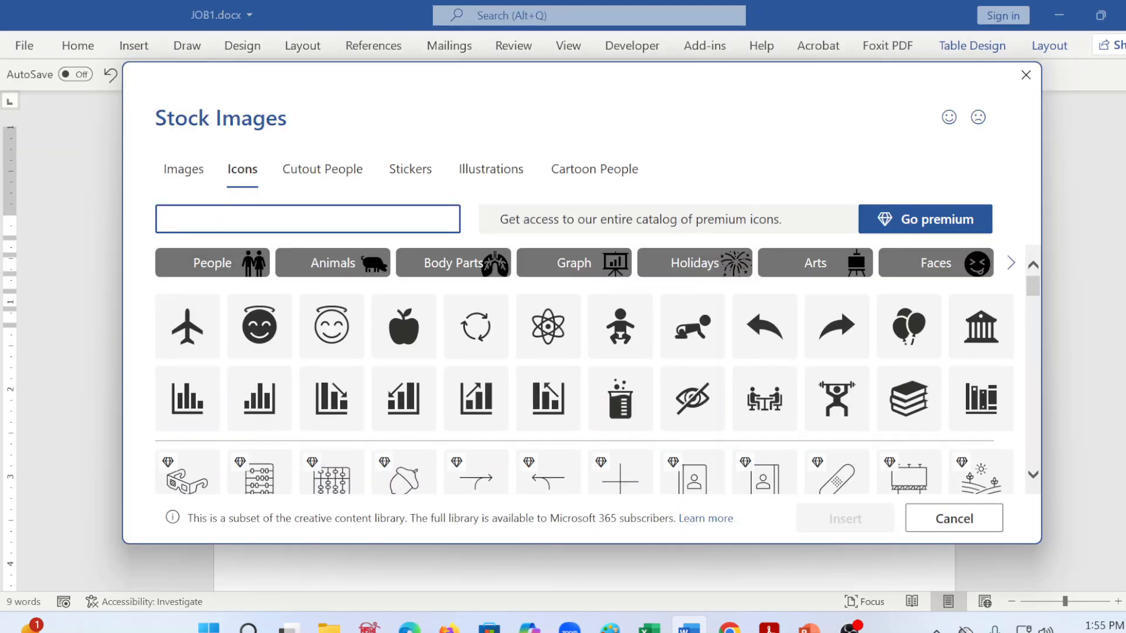
type("mai")
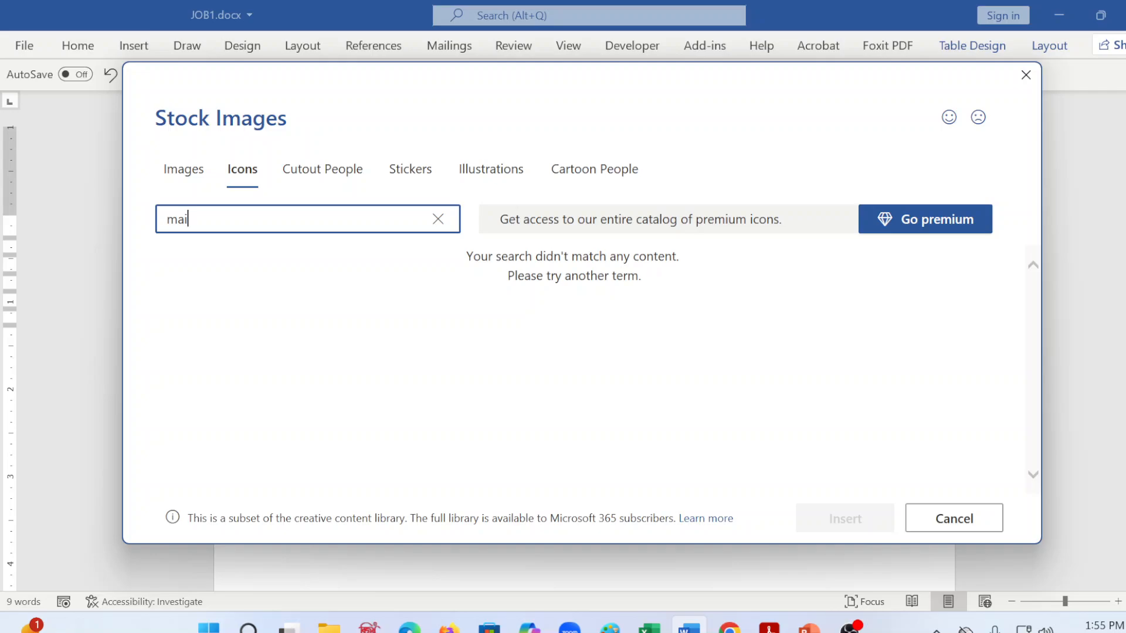
type("l")
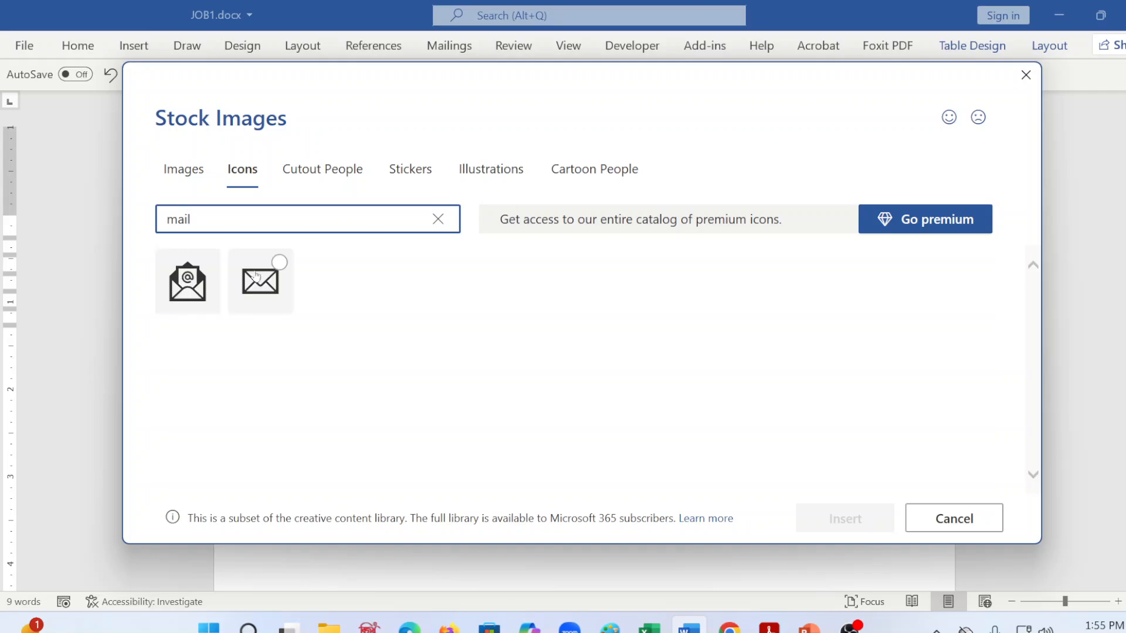
left_click(255, 276)
left_click(836, 523)
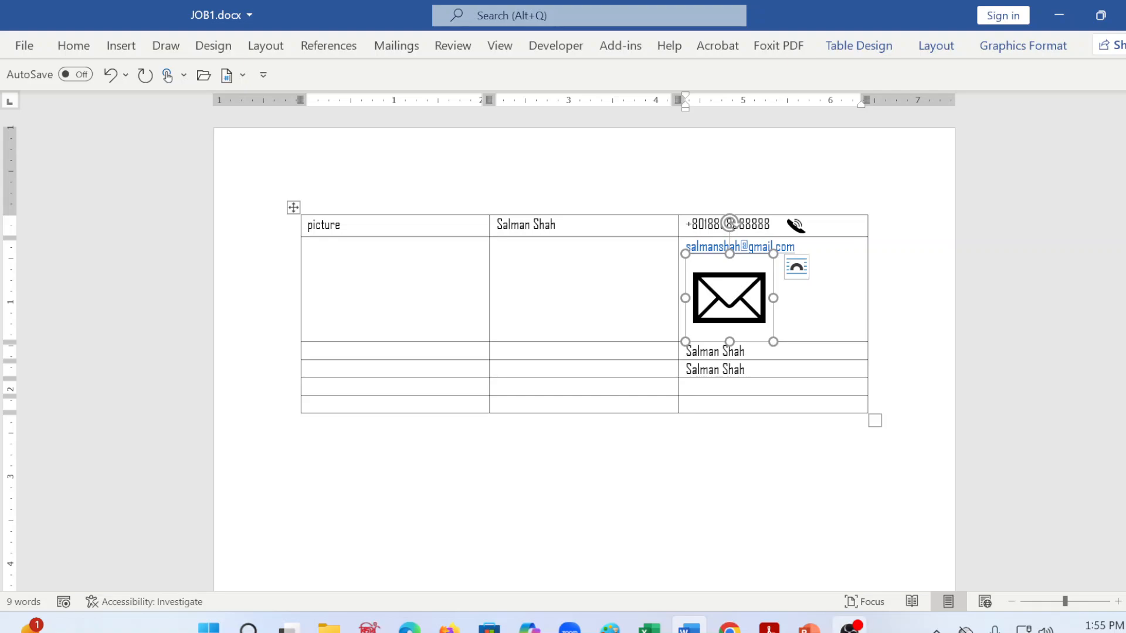
Step: Check the contact icons in word_combined.pdf, and shrink the envelope icon in JOB1.docx to roughly the telephone icon's size
left_click(769, 626)
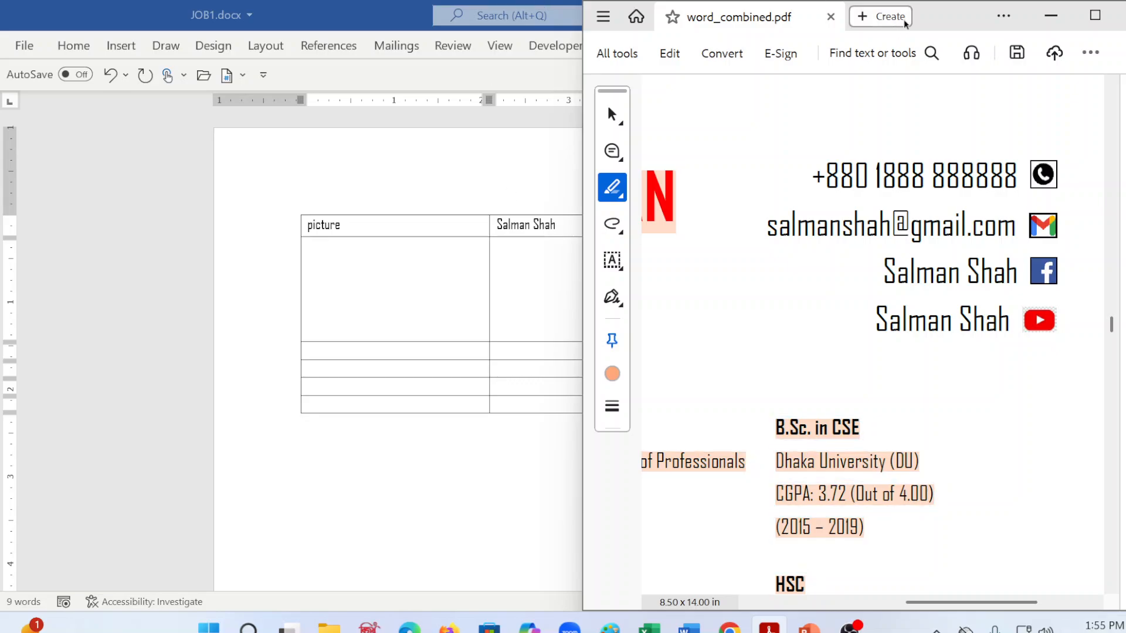
left_click(1049, 17)
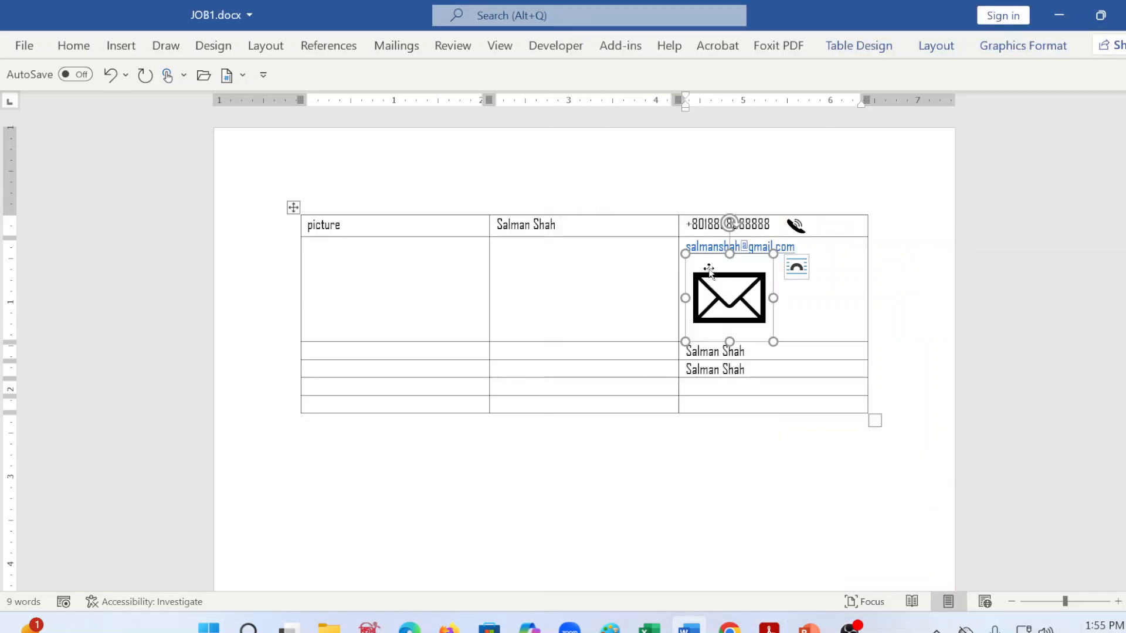
left_click_drag(688, 256, 750, 318)
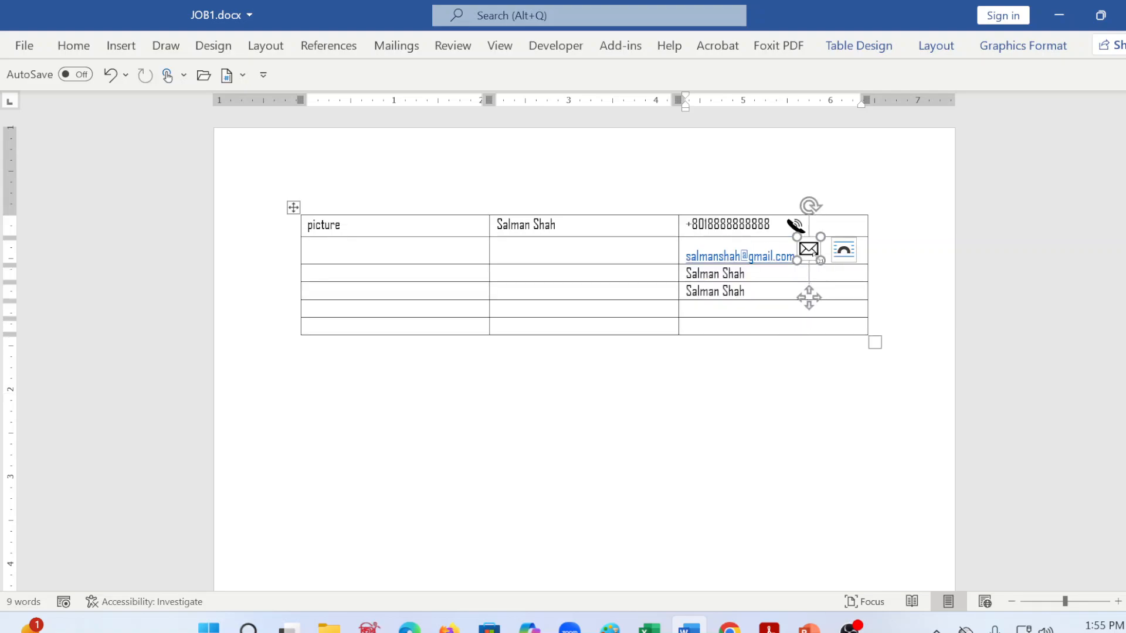
left_click_drag(821, 261, 818, 257)
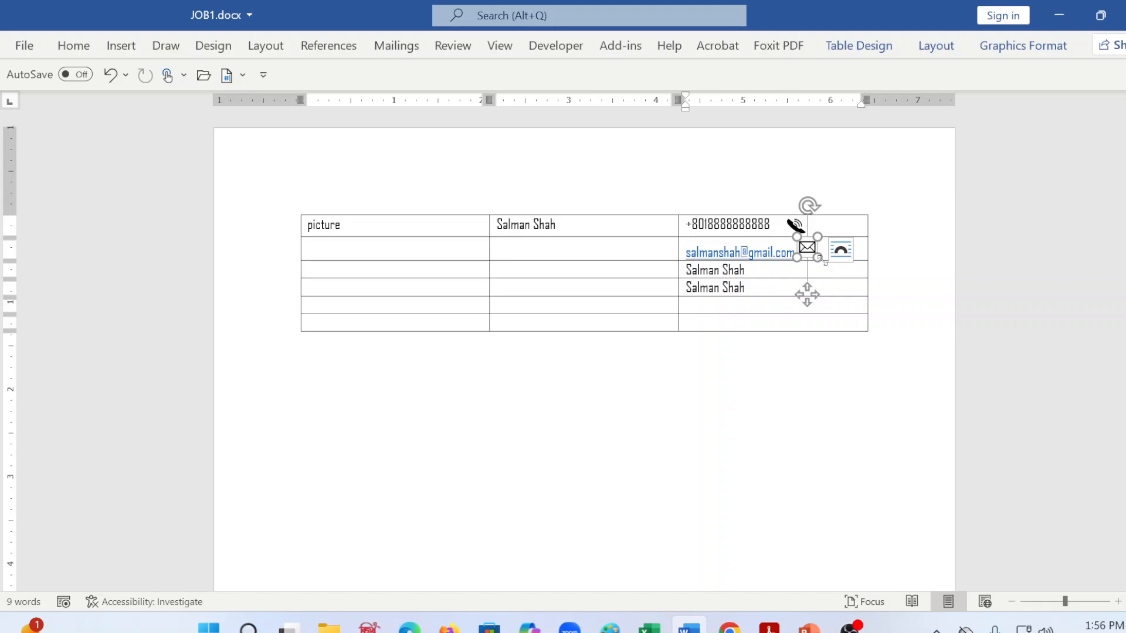
left_click(821, 317)
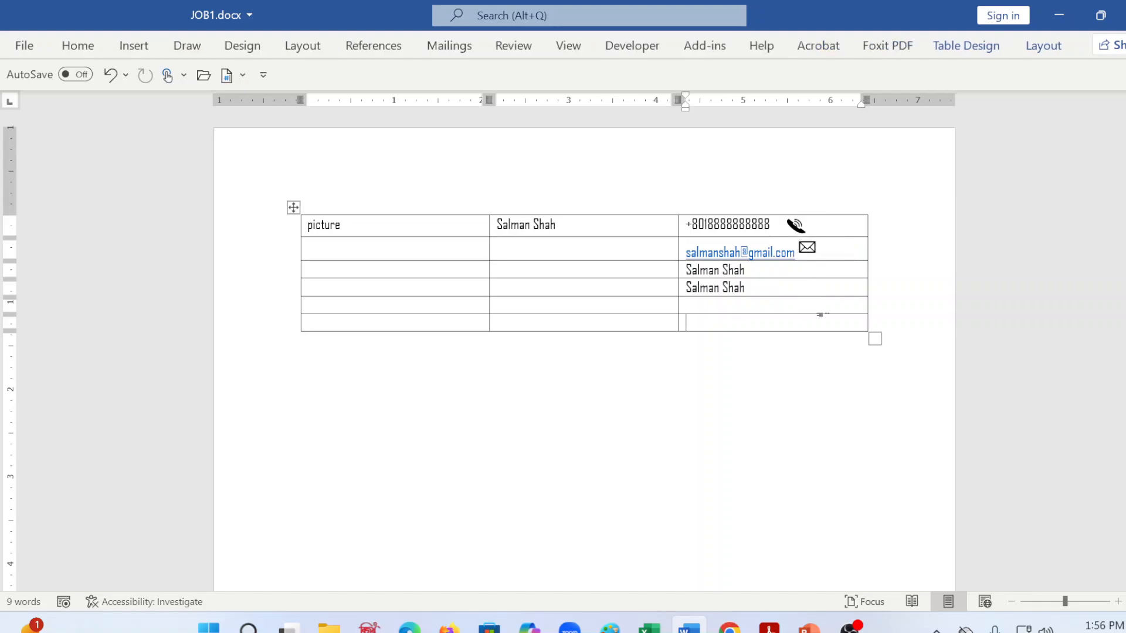
Step: Set the envelope icon's text wrapping to Through
left_click(807, 245)
right_click(807, 246)
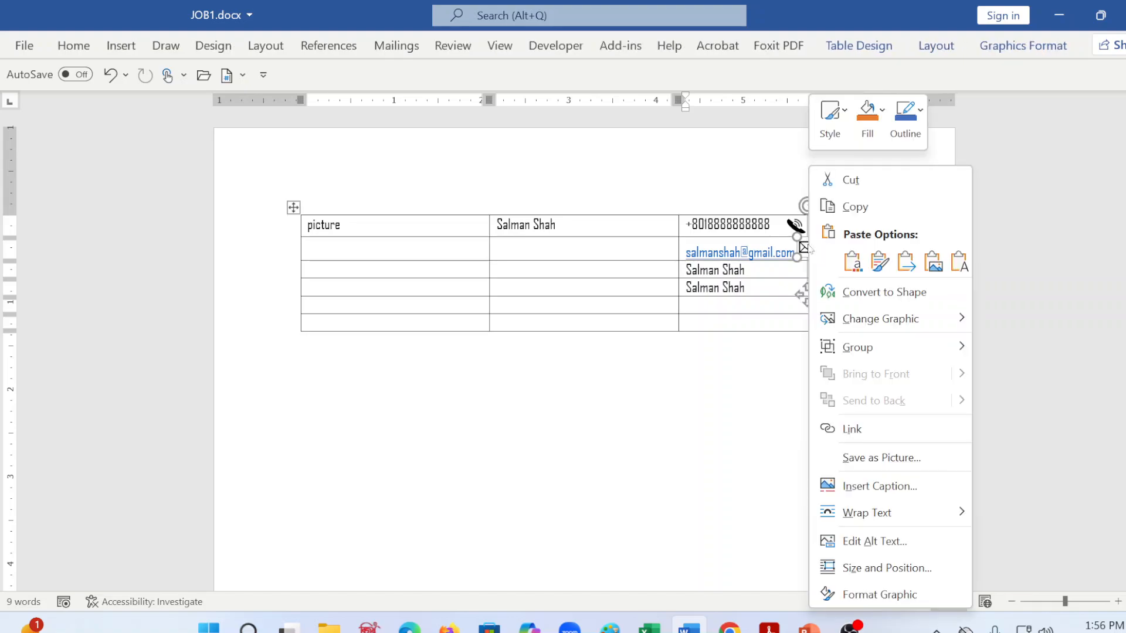
mouse_move(851, 510)
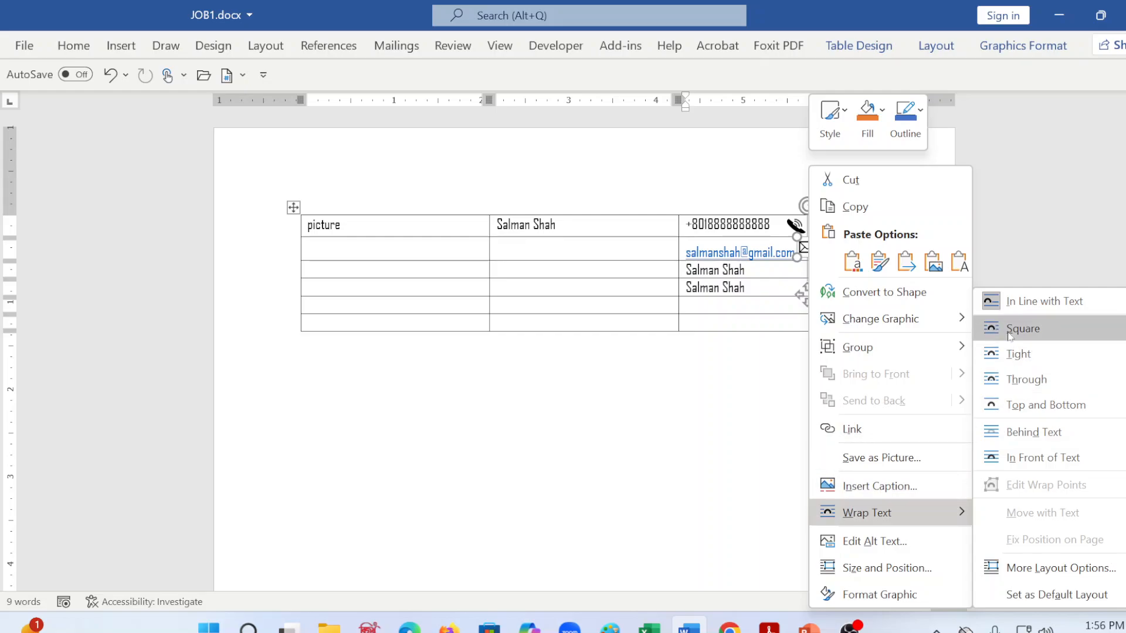
left_click(1021, 379)
left_click(807, 352)
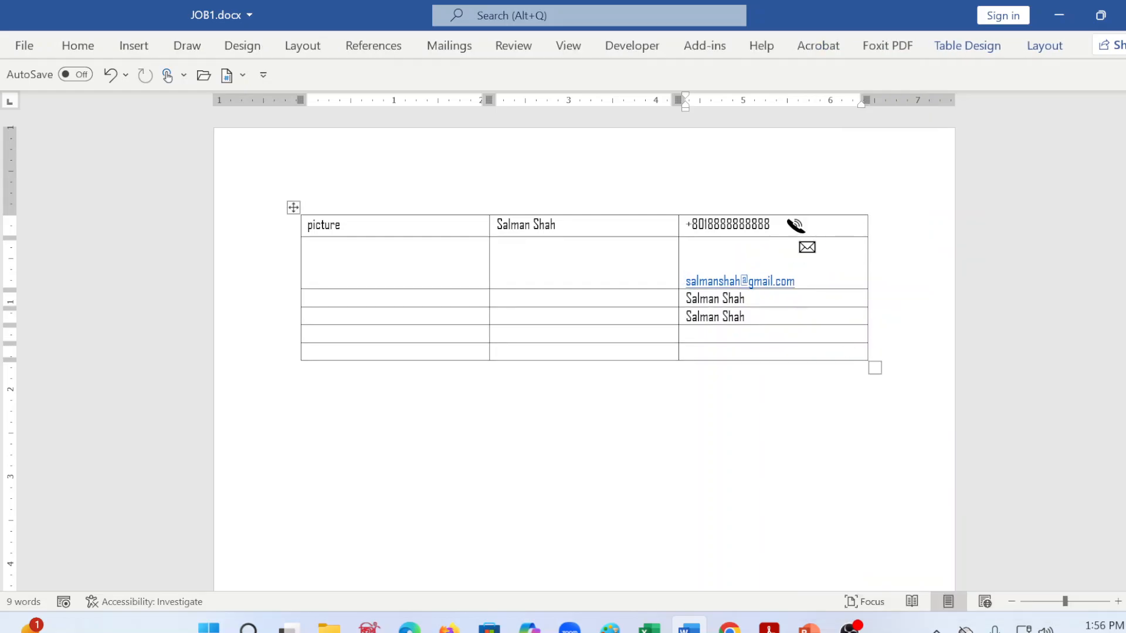
Step: Reposition the envelope icon within the e-mail cell and fine-tune its size to stay close to the telephone icon's
left_click_drag(809, 249, 811, 324)
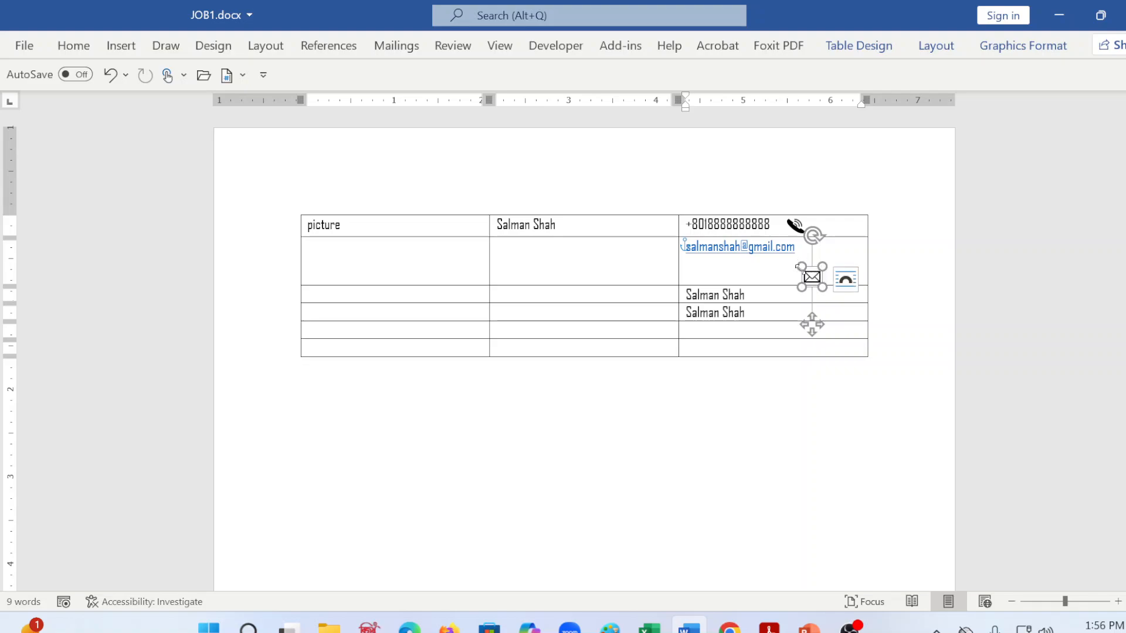
mouse_move(800, 270)
left_mouse_down()
mouse_move(824, 264)
mouse_move(825, 247)
mouse_move(819, 267)
mouse_move(804, 245)
mouse_move(810, 254)
left_mouse_up()
left_click(791, 366)
left_click(780, 408)
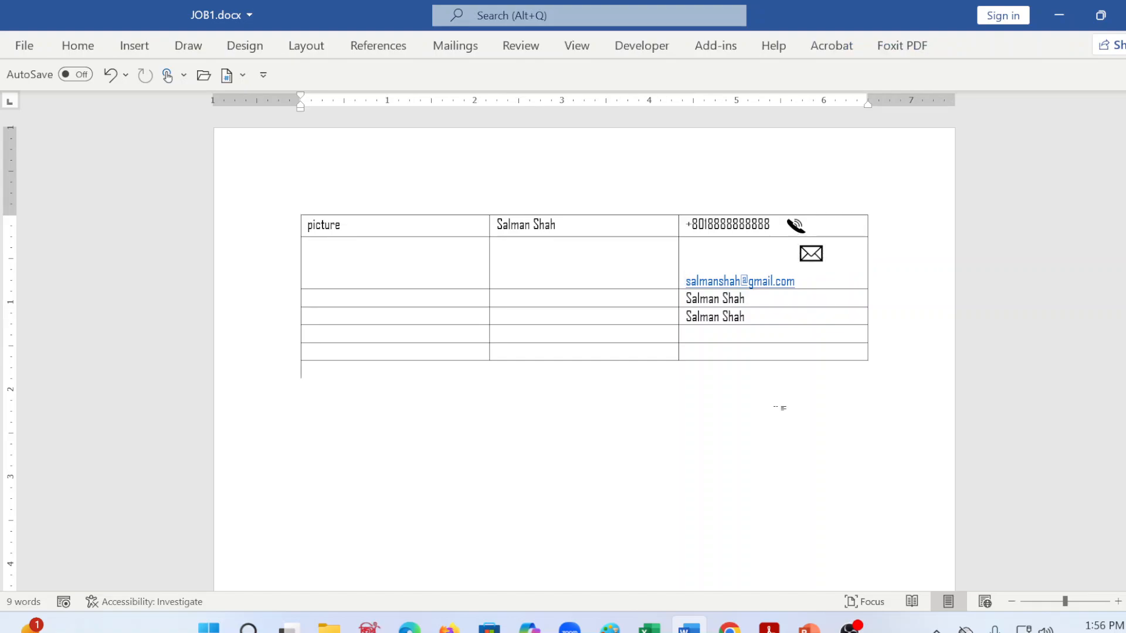
left_click(818, 258)
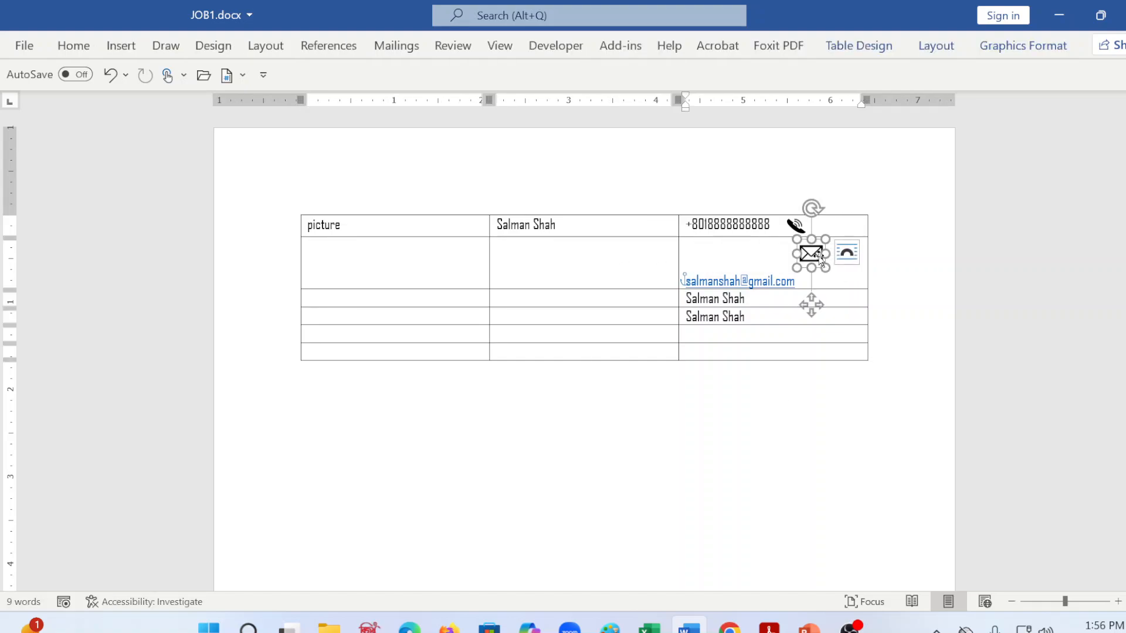
left_click_drag(825, 268, 820, 263)
left_click(785, 352)
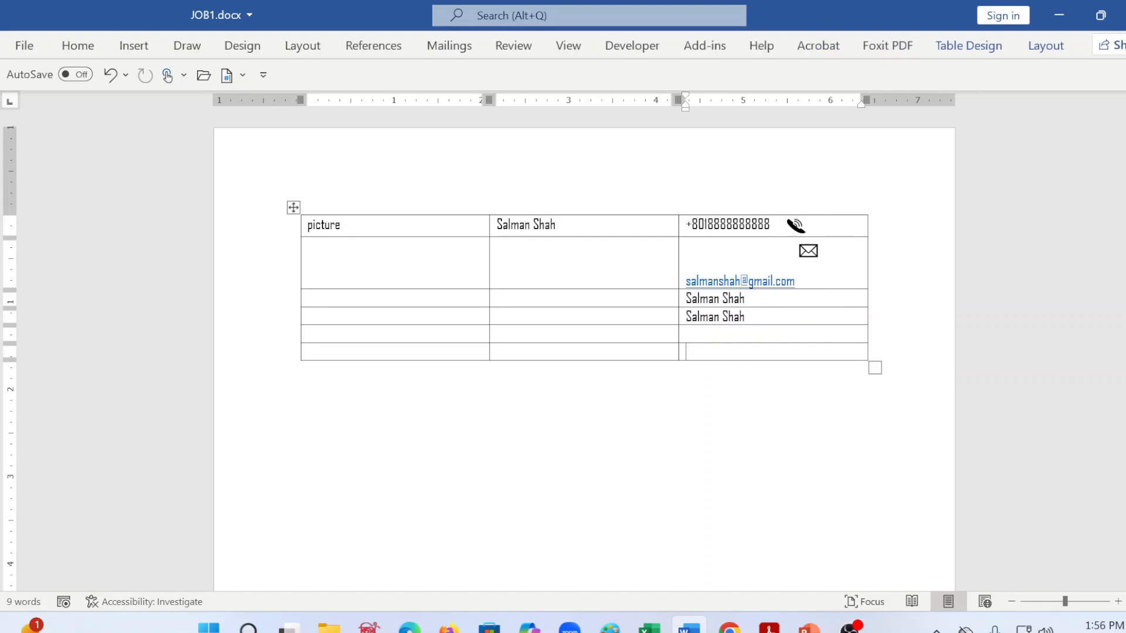
Step: Move the envelope icon to the far right end of the e-mail cell, in line with the address
left_click(808, 251)
left_click_drag(808, 299, 852, 297)
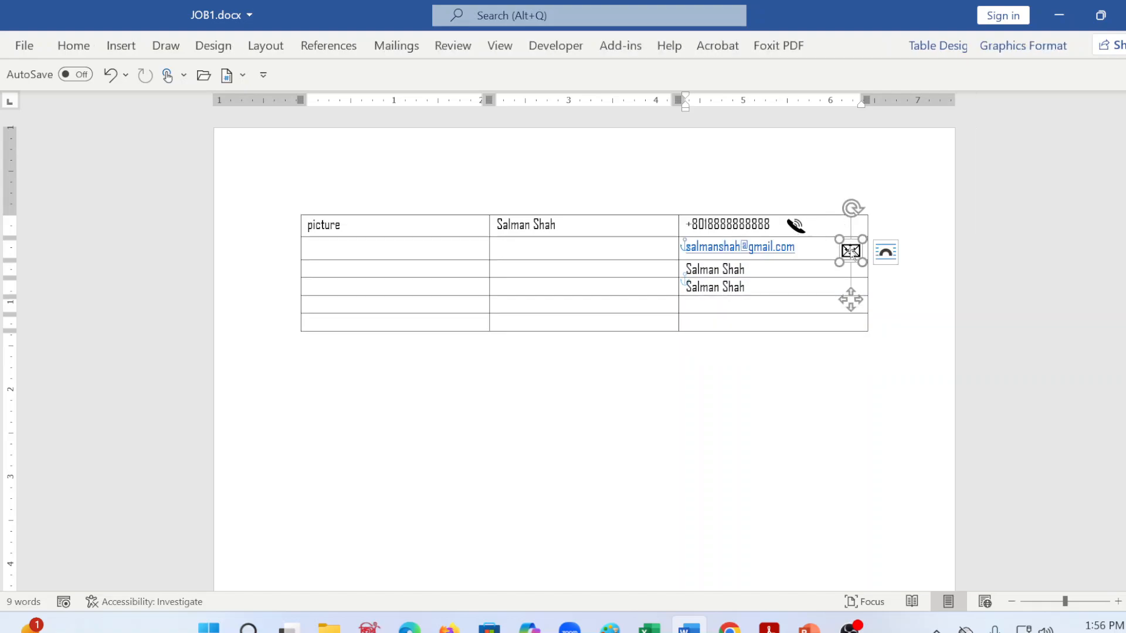
left_click(830, 425)
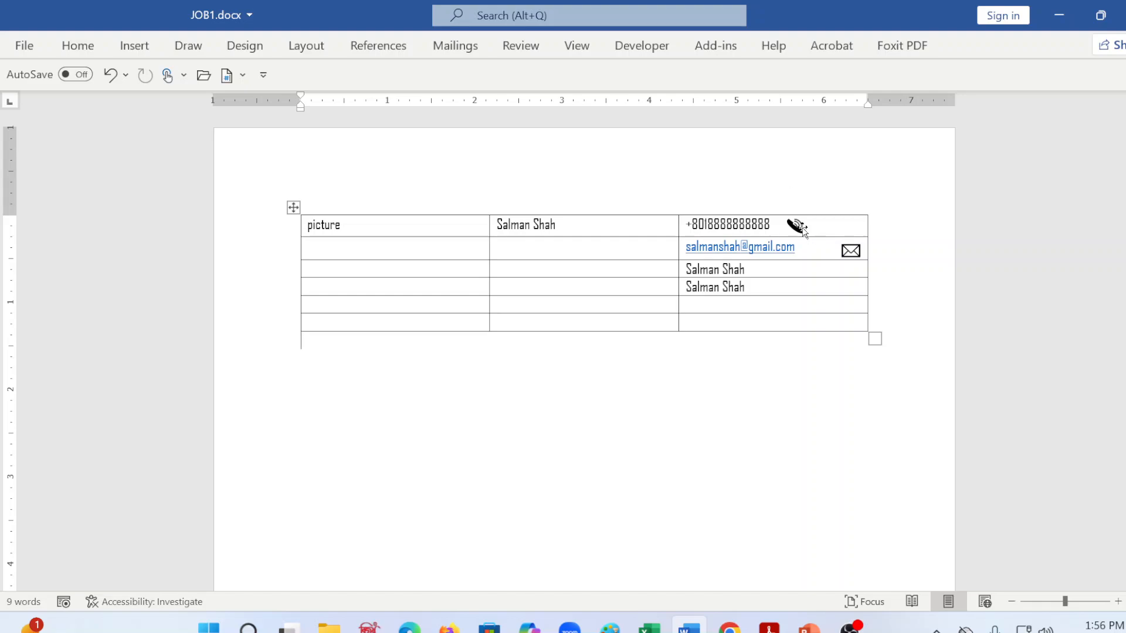
Step: Try to move the telephone icon to the far right end of the phone number cell
left_click_drag(797, 226, 868, 227)
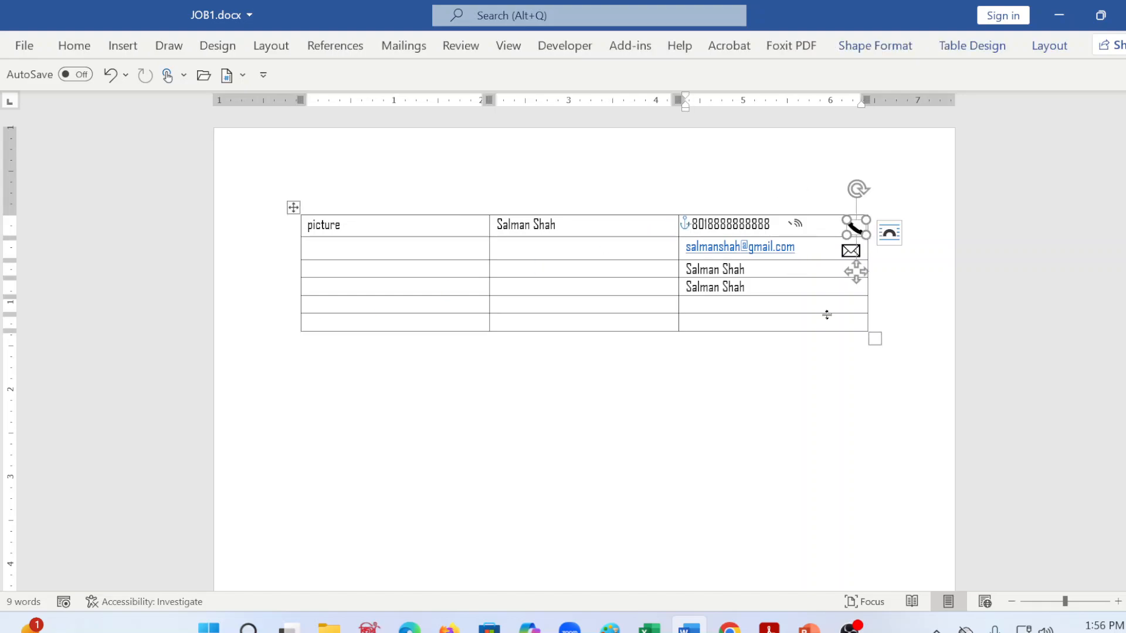
left_click(821, 411)
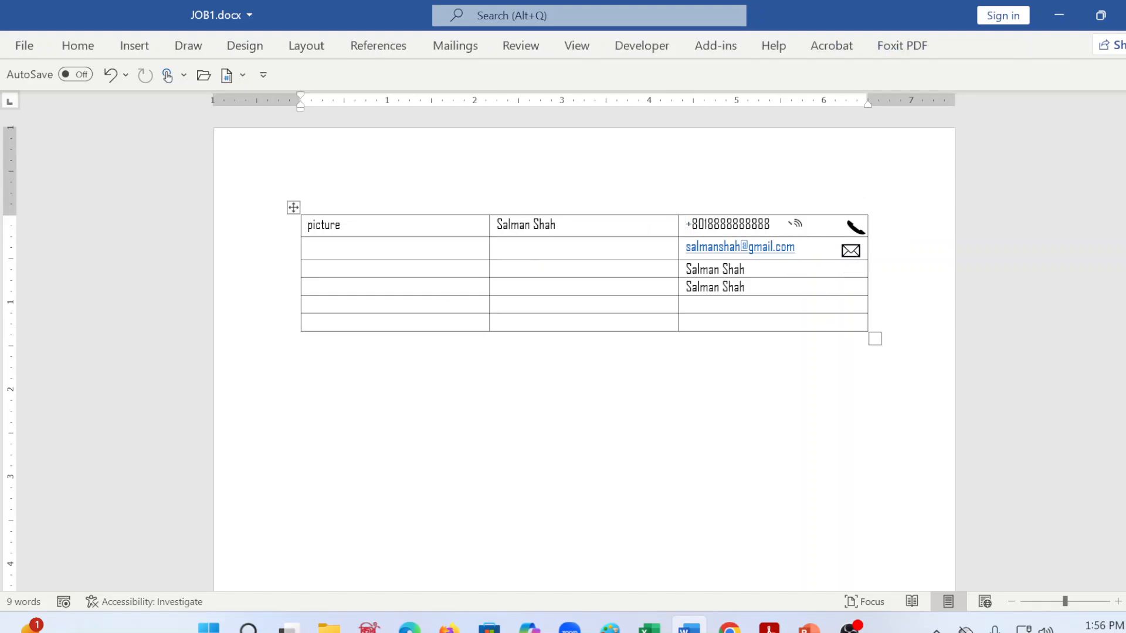
Step: Delete all the separate pieces of the telephone icon, and add a plus sign in front of the phone number
left_click(796, 225)
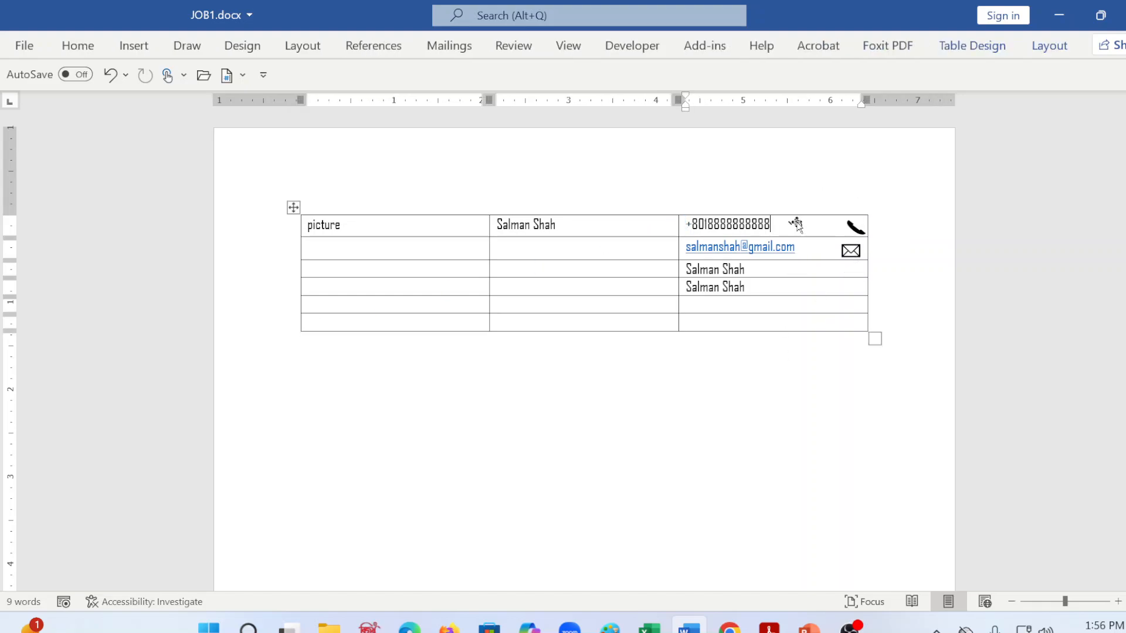
left_click(798, 265)
left_click(797, 212)
left_click(793, 230)
left_click(794, 224)
left_click(792, 225)
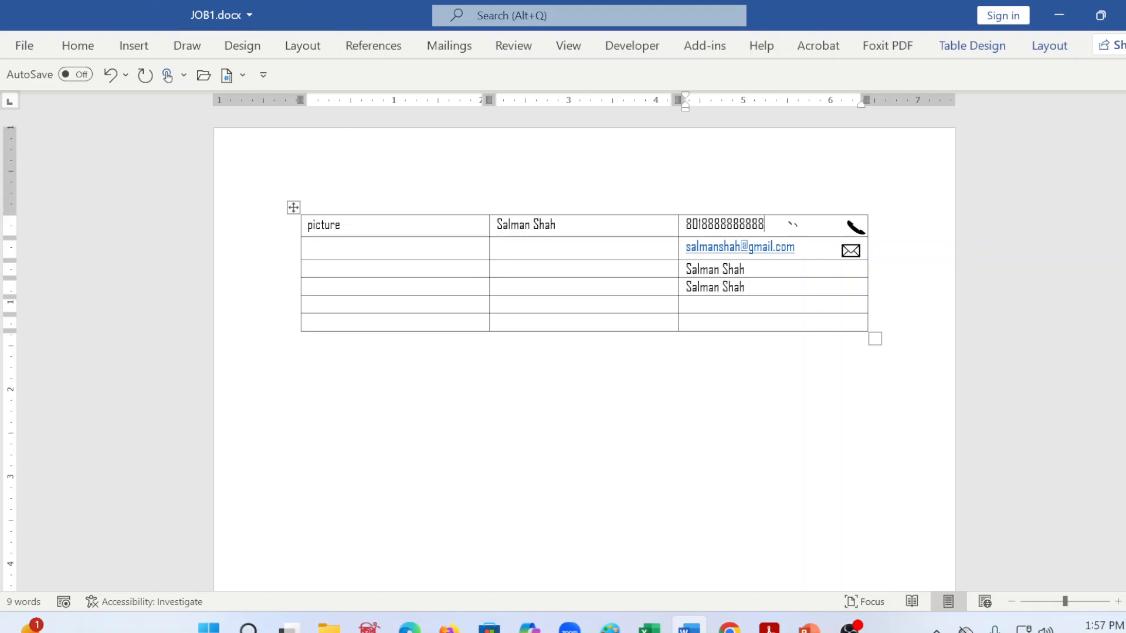
key("Home")
left_click(796, 225)
key("Escape")
key("Delete")
left_click(849, 230)
key("Delete")
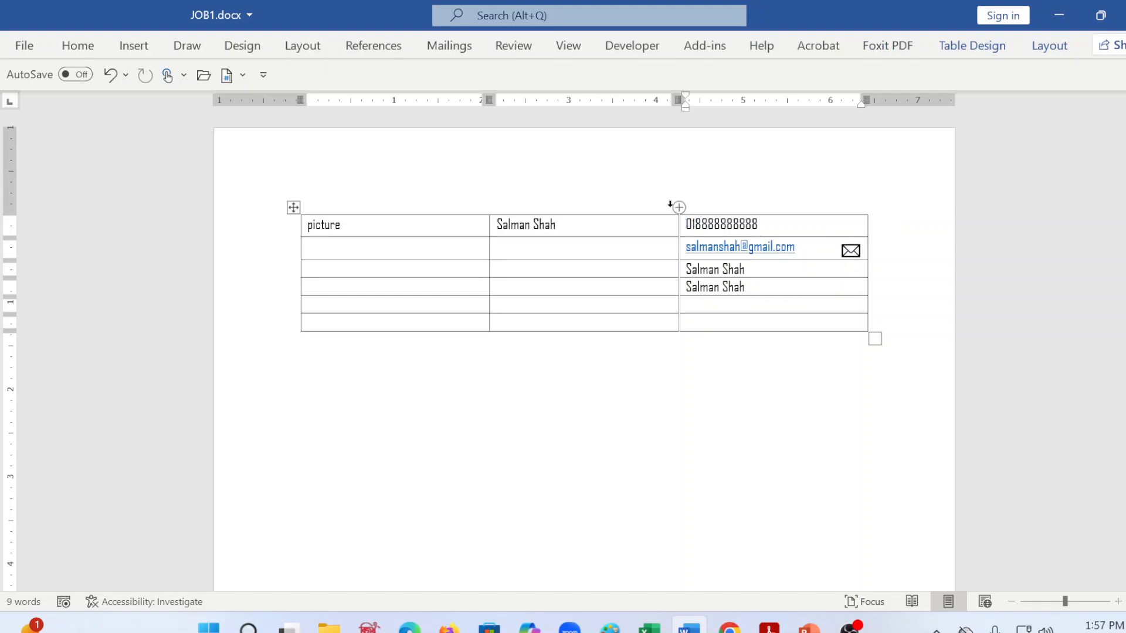
type("+")
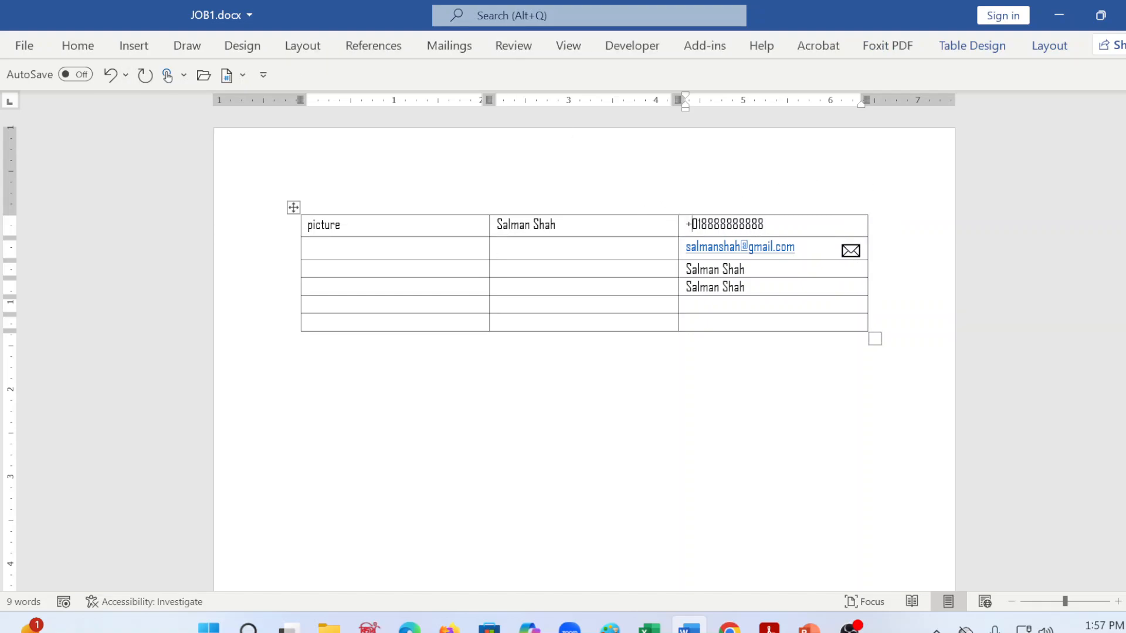
Step: Insert the ringing telephone stock icon, found by searching "call", after the phone number and shrink it to roughly the text height
key("End")
left_click(122, 45)
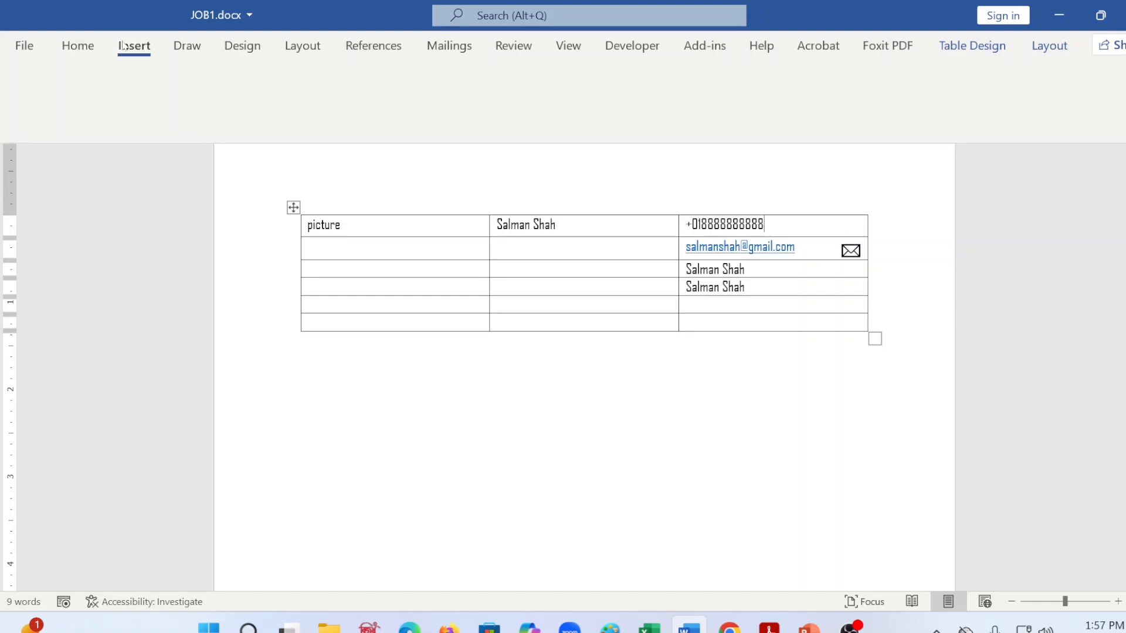
left_click(234, 92)
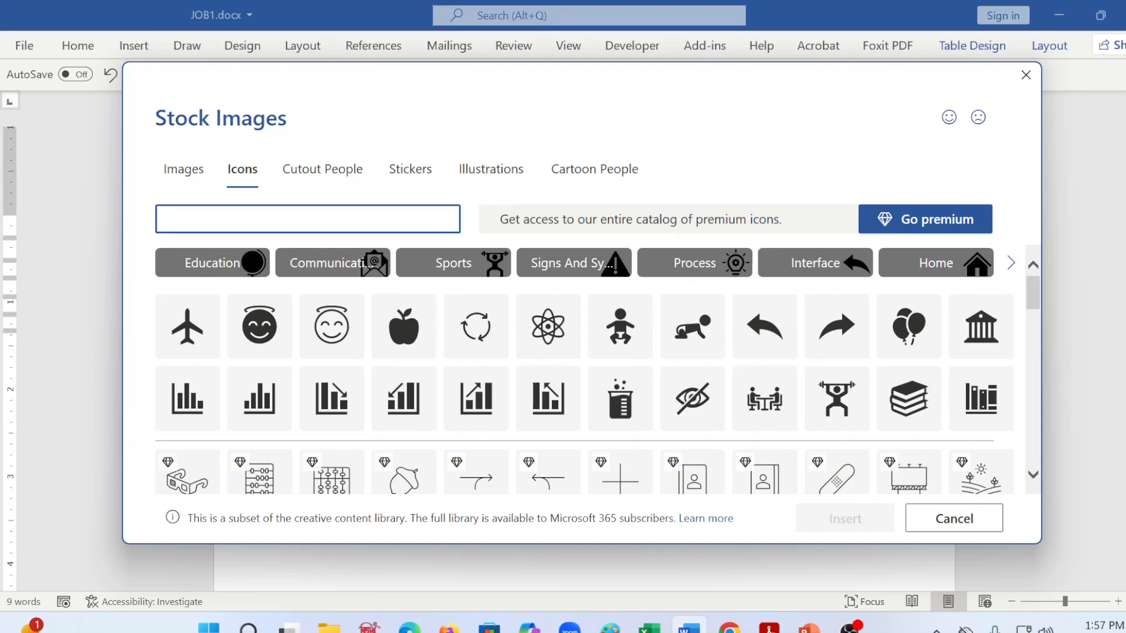
type("call")
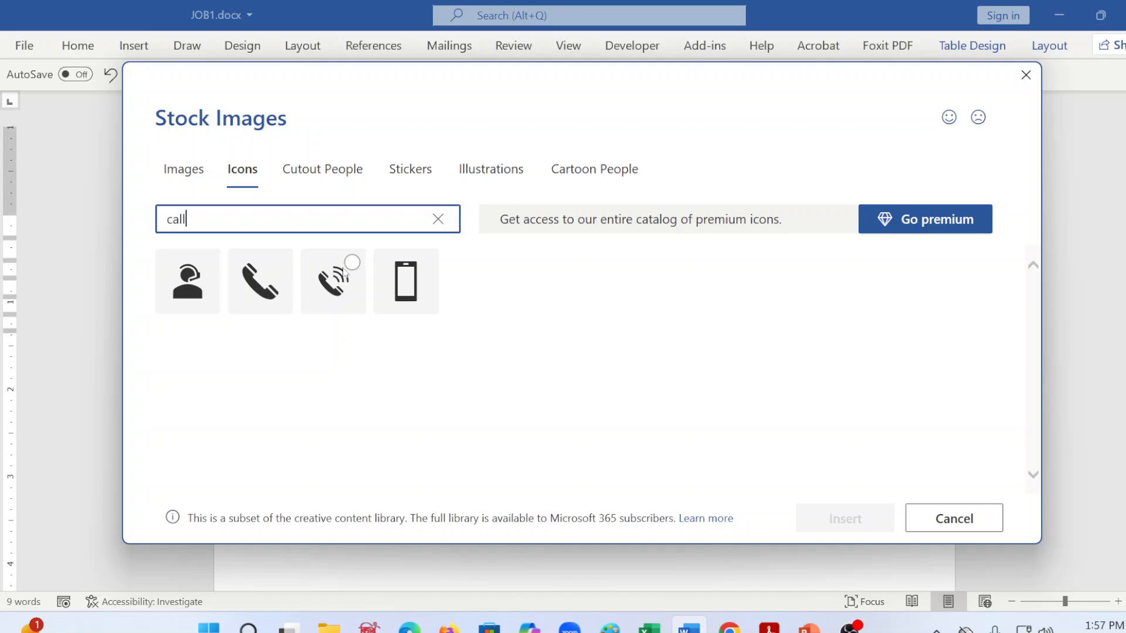
left_click(345, 275)
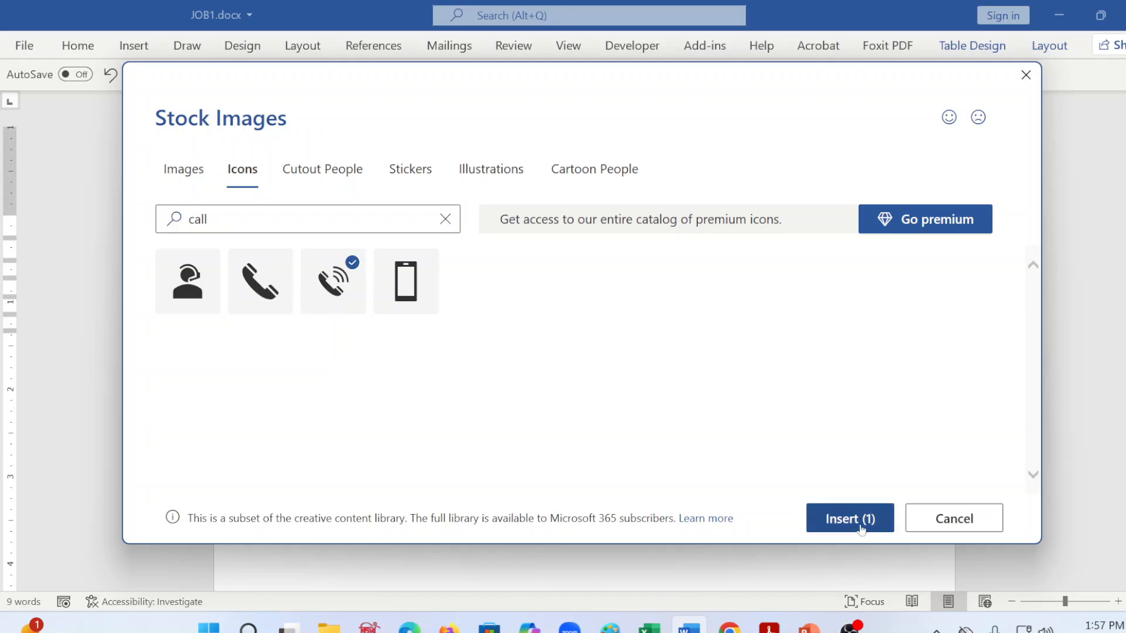
left_click(860, 529)
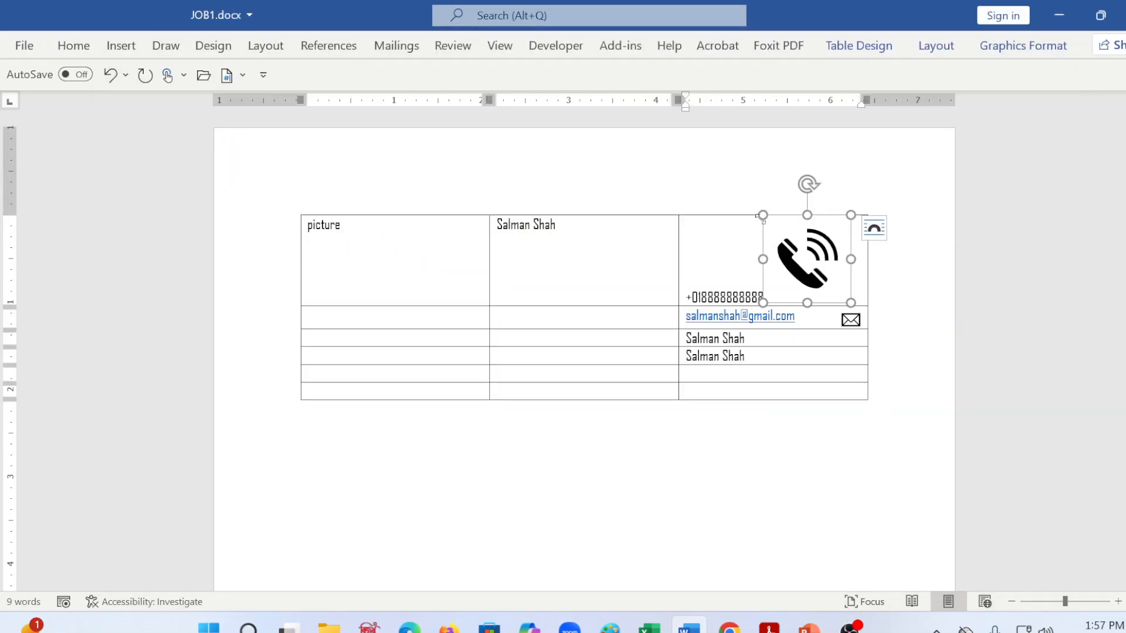
left_click_drag(763, 214, 829, 297)
left_click(792, 375)
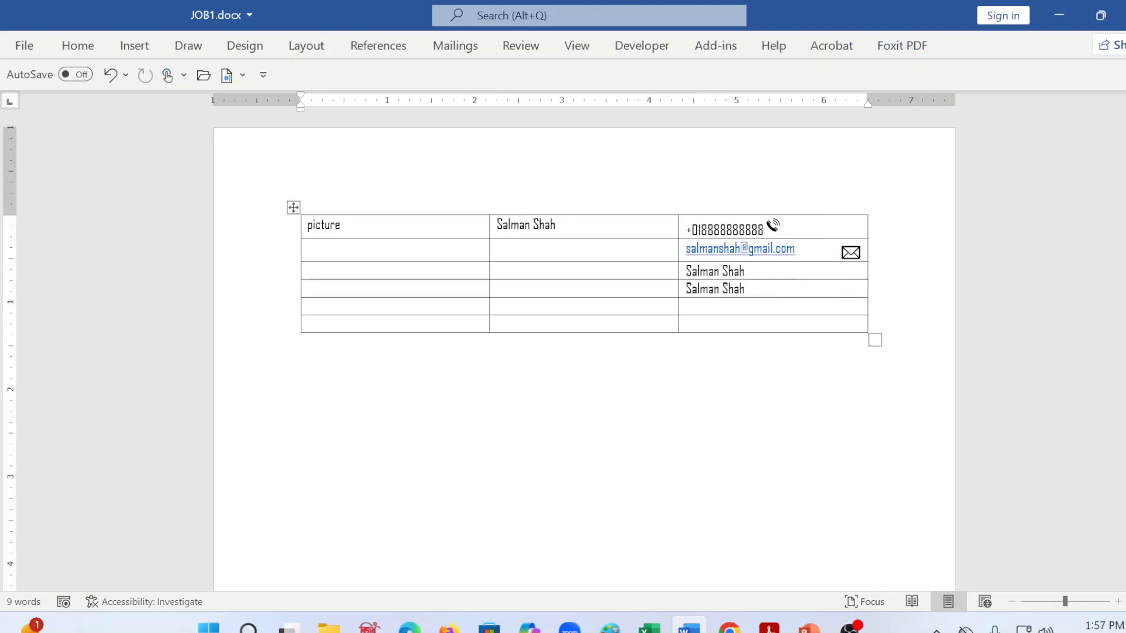
Step: Set the telephone icon's text wrapping to Through and move it to the far right end of its cell, above the envelope
left_click(776, 226)
right_click(774, 225)
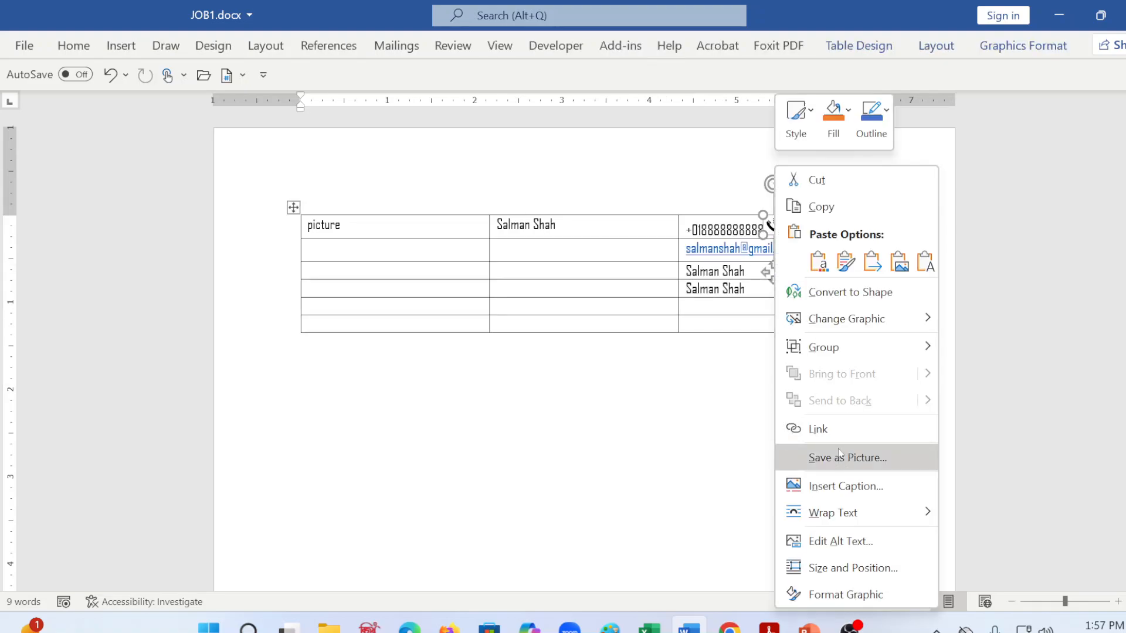
mouse_move(838, 512)
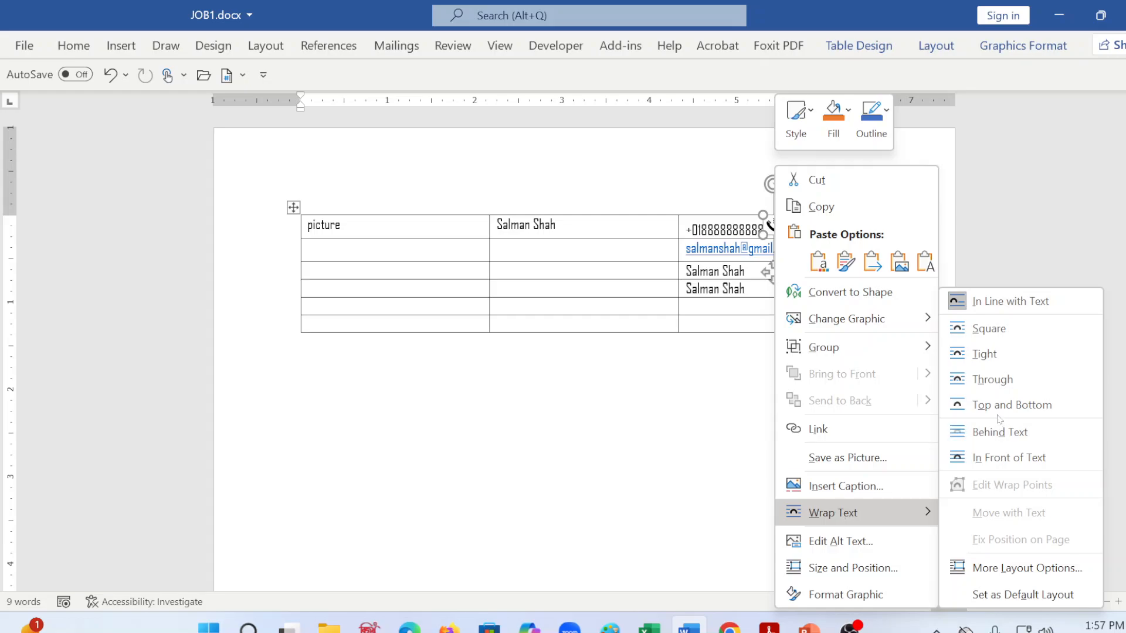
left_click(1009, 380)
left_click_drag(772, 225, 855, 226)
left_click(780, 424)
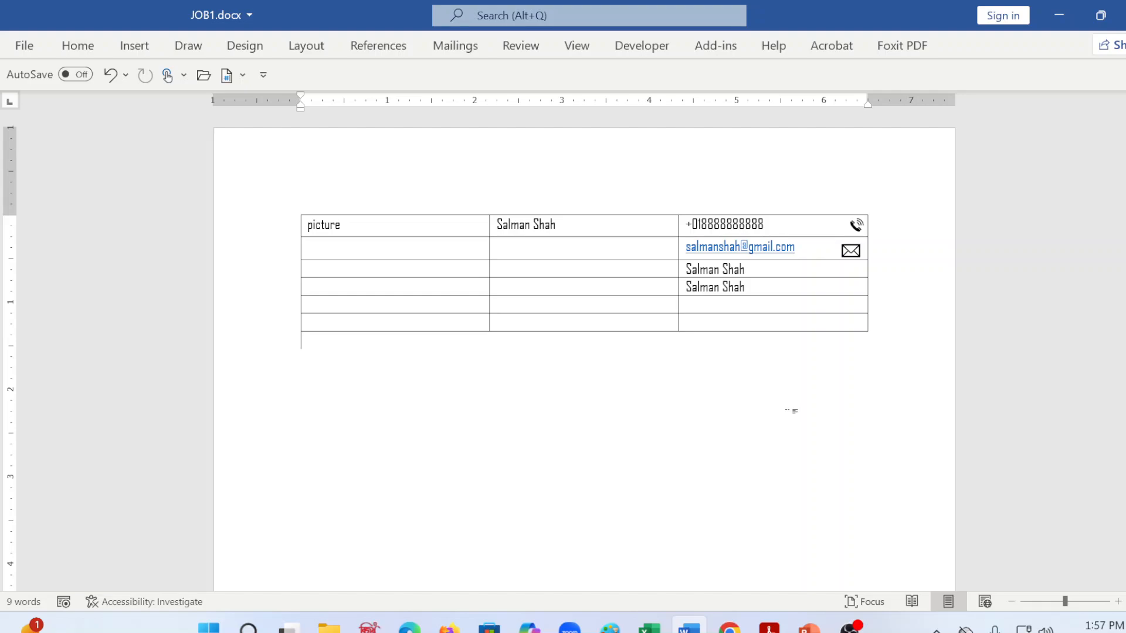
Step: Search the stock icons for "facebook" for the contact row below the e-mail address
left_click(761, 275)
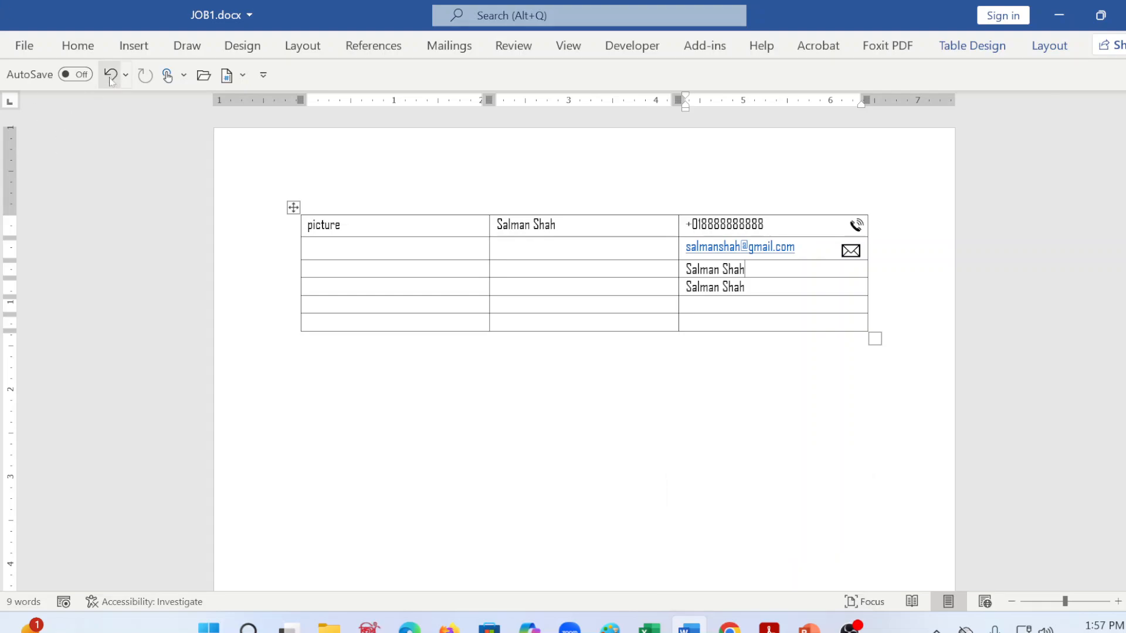
left_click(134, 45)
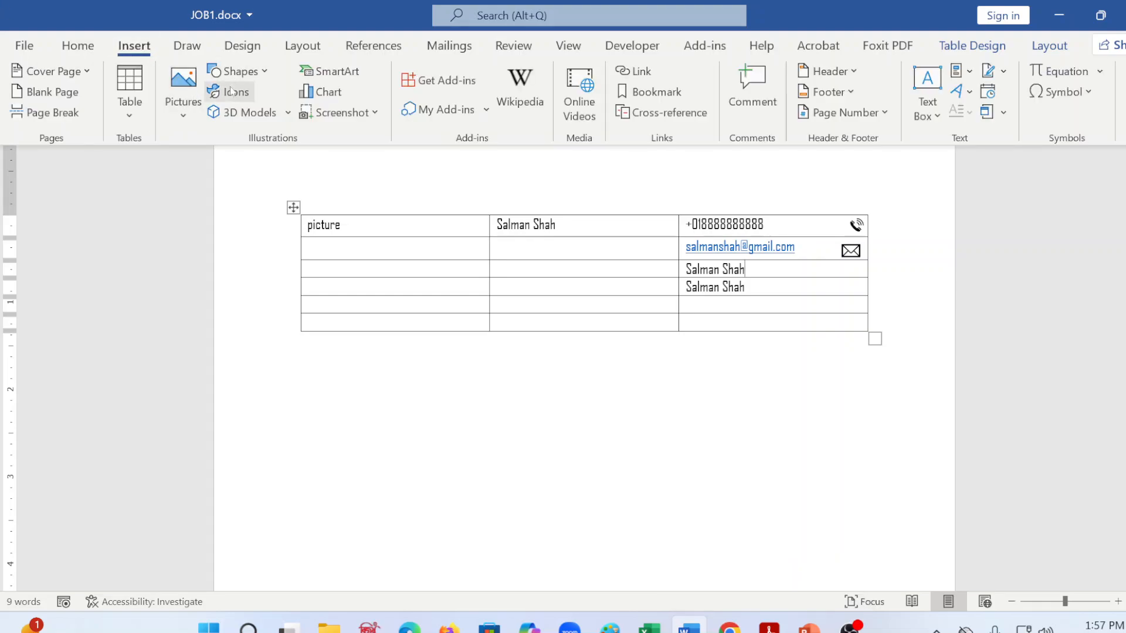
left_click(234, 90)
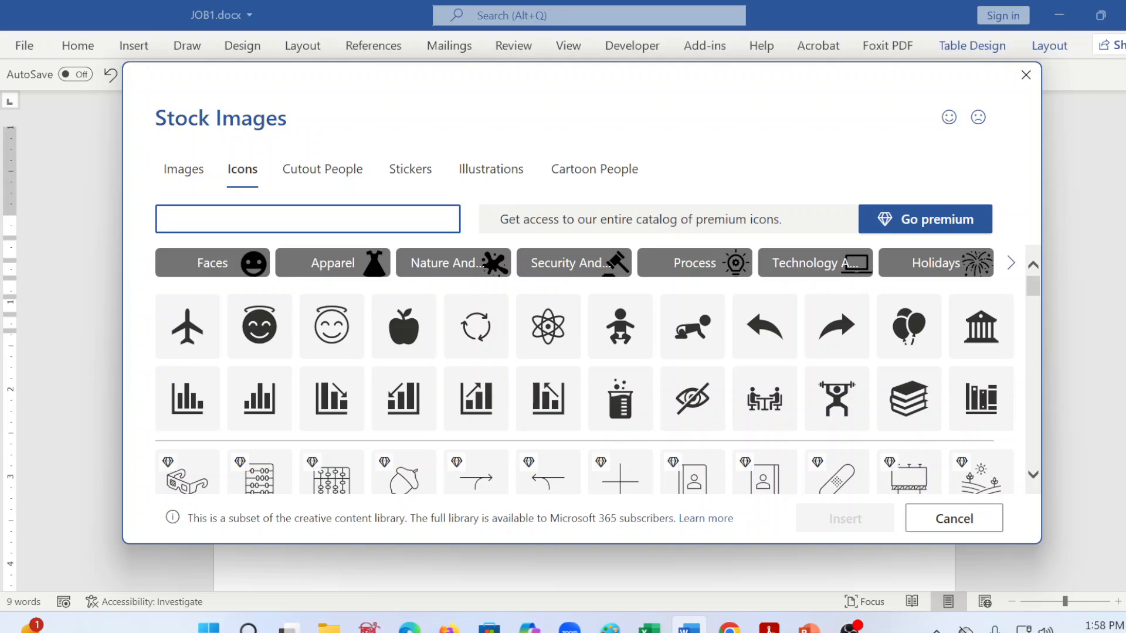
left_click(257, 209)
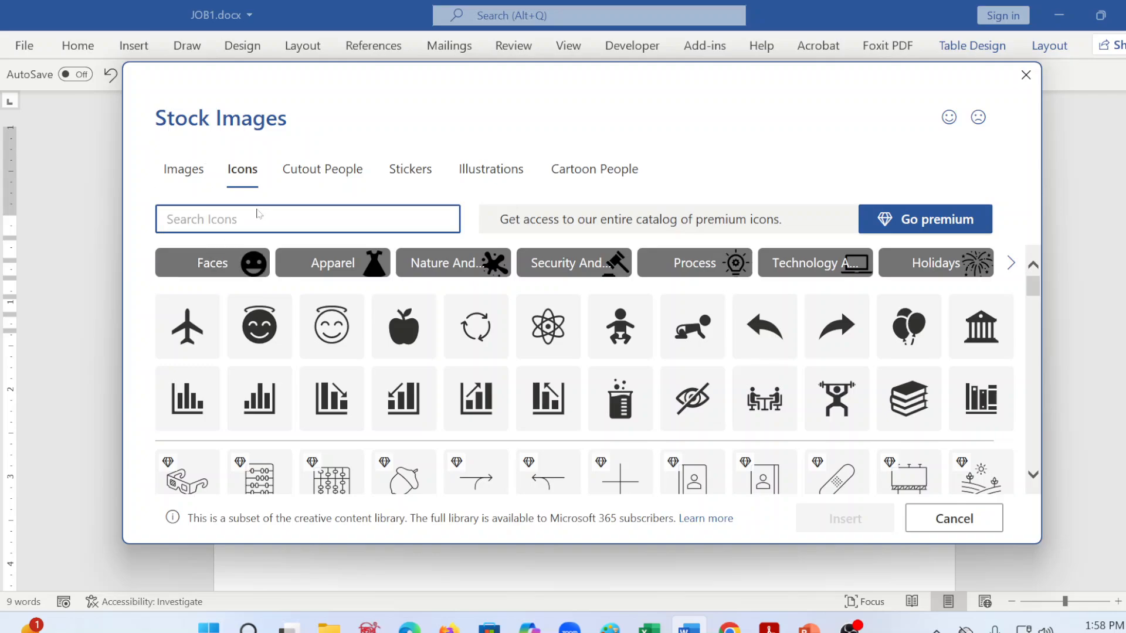
left_click(235, 230)
type("face")
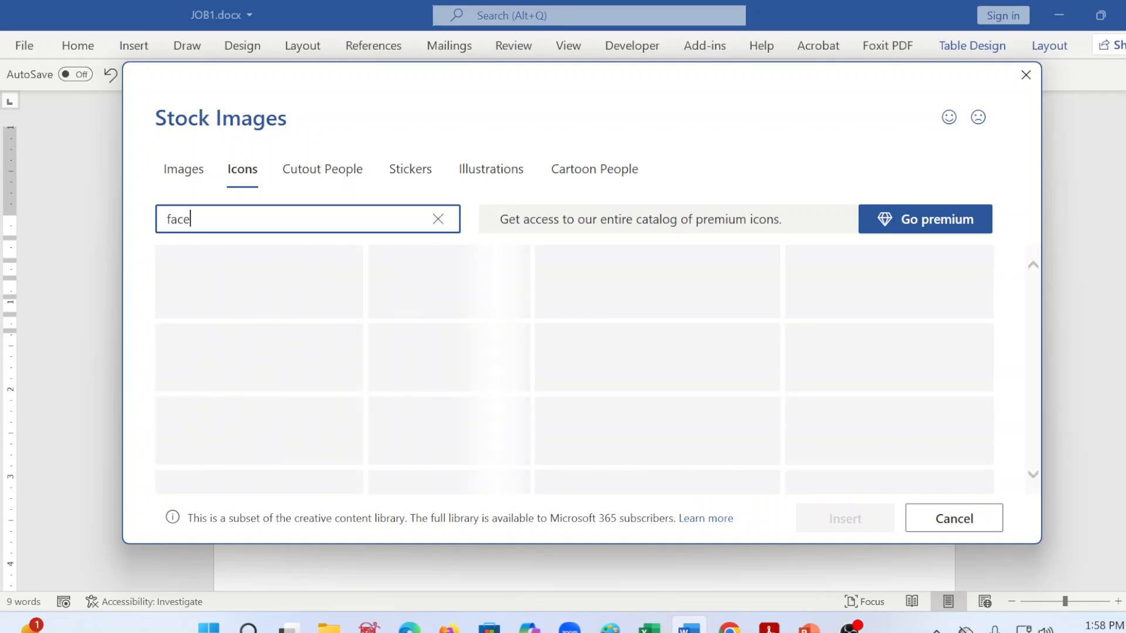
type("book")
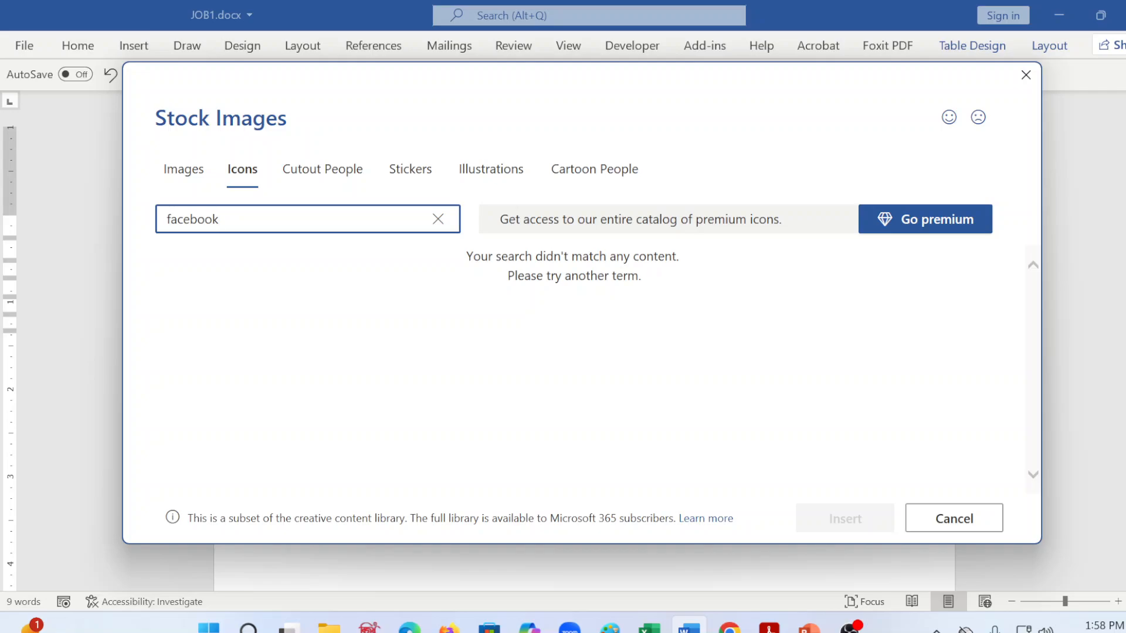
key("BackSpace")
key("BackSpace")
key("BackSpace")
key("BackSpace")
key("BackSpace")
key("BackSpace")
key("BackSpace")
key("BackSpace")
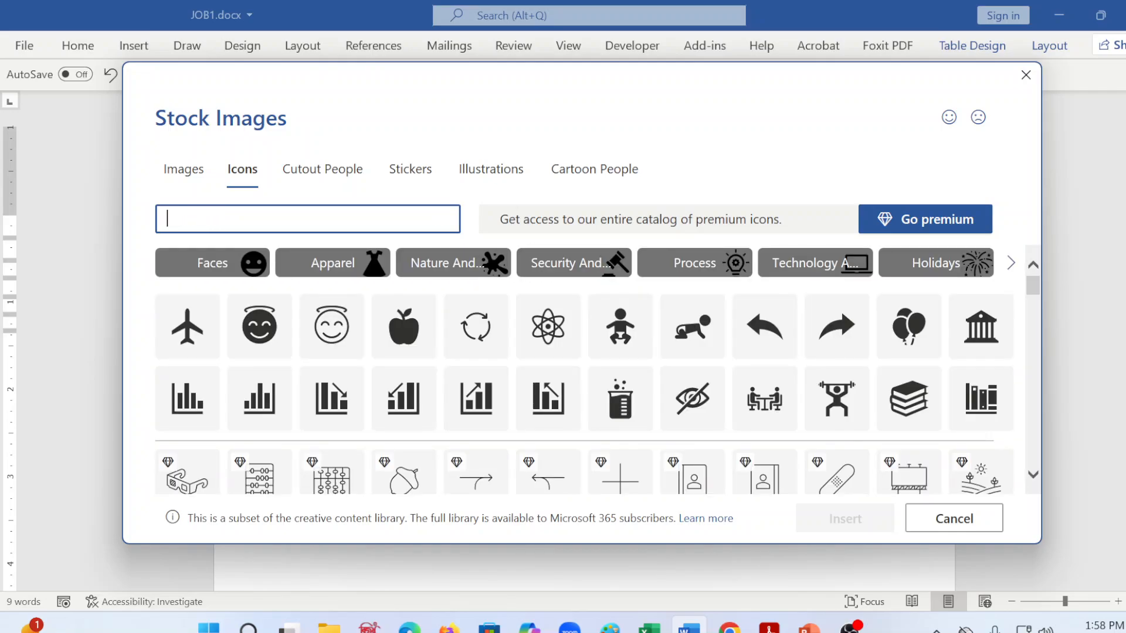
Step: Search the stock icons for "gmail" and "youtube", and close the icon library without inserting anything
type("gmail")
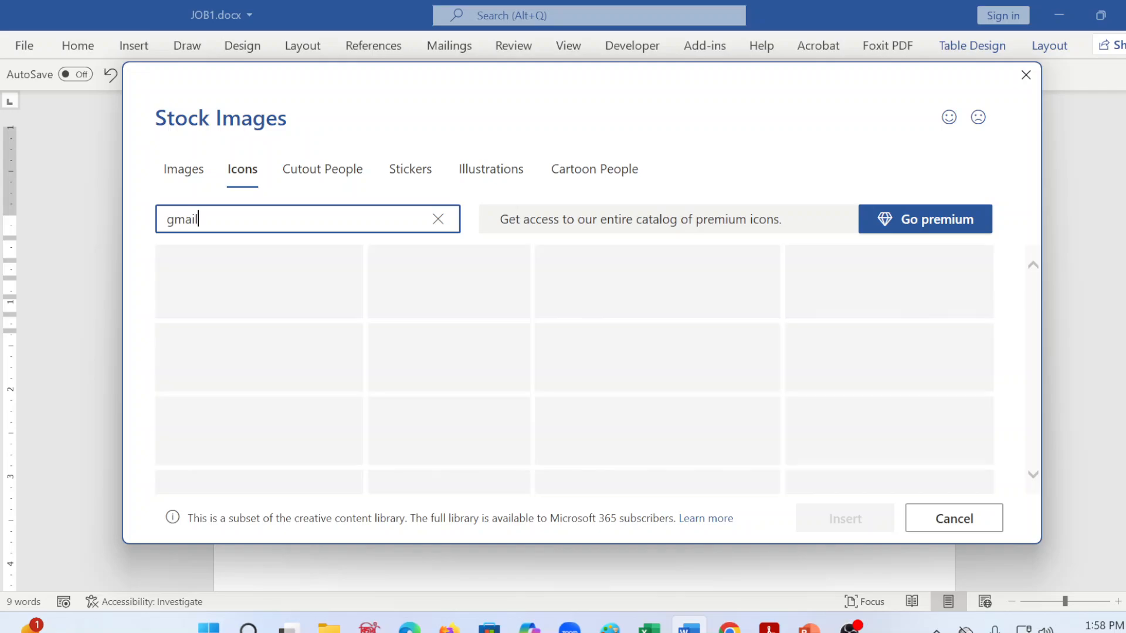
key("BackSpace")
key("BackSpace")
key("BackSpace")
key("BackSpace")
key("BackSpace")
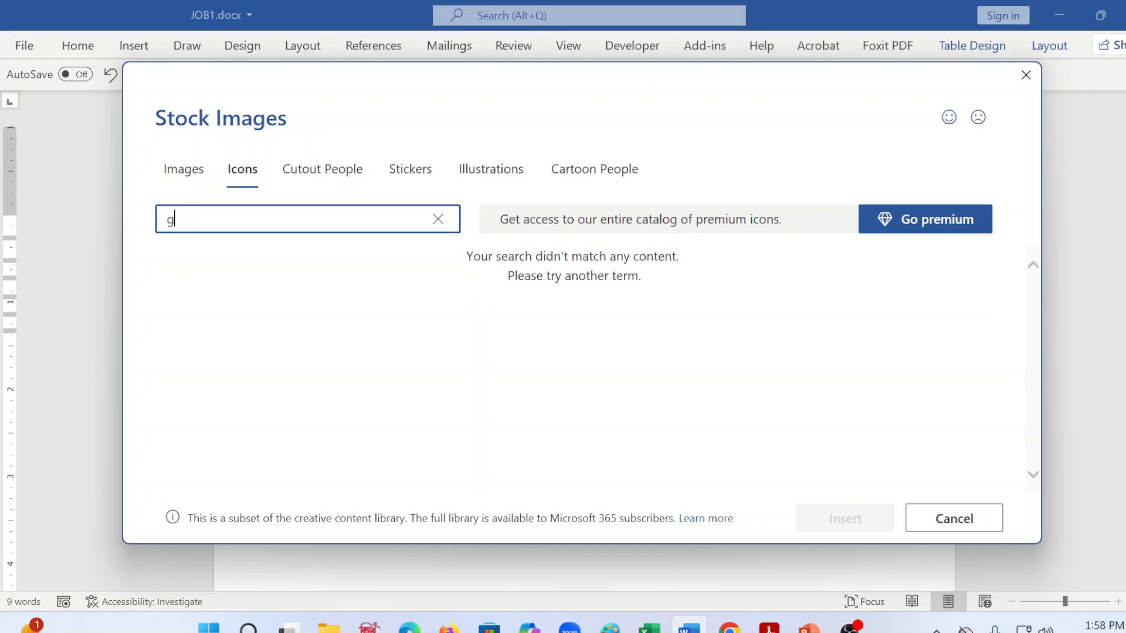
type("yout")
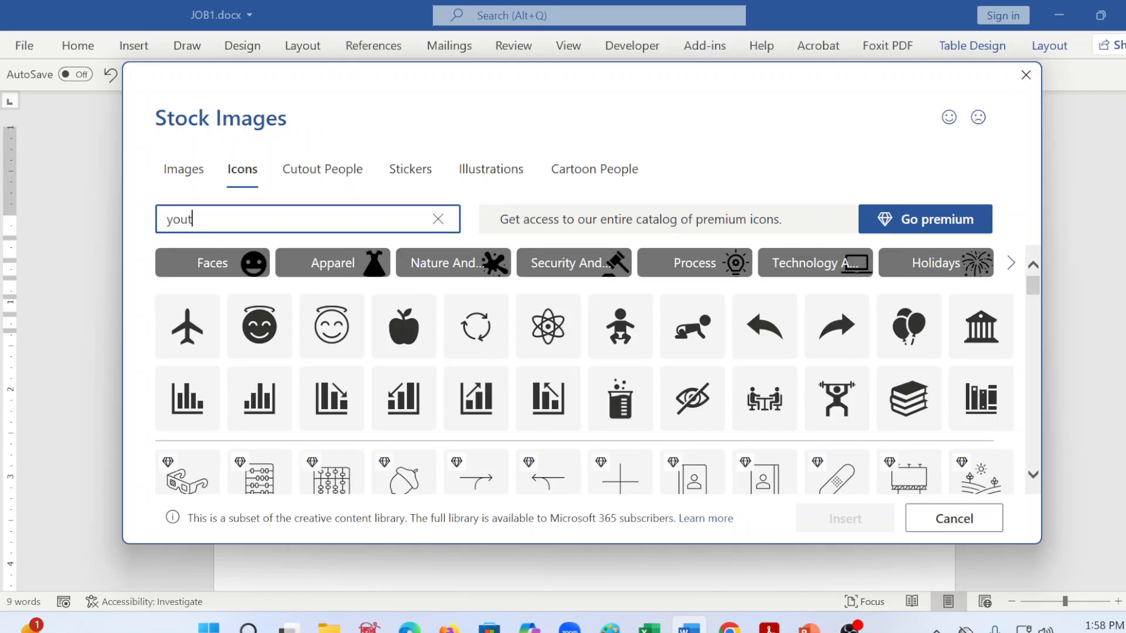
key("BackSpace")
key("BackSpace")
key("BackSpace")
type("youtube")
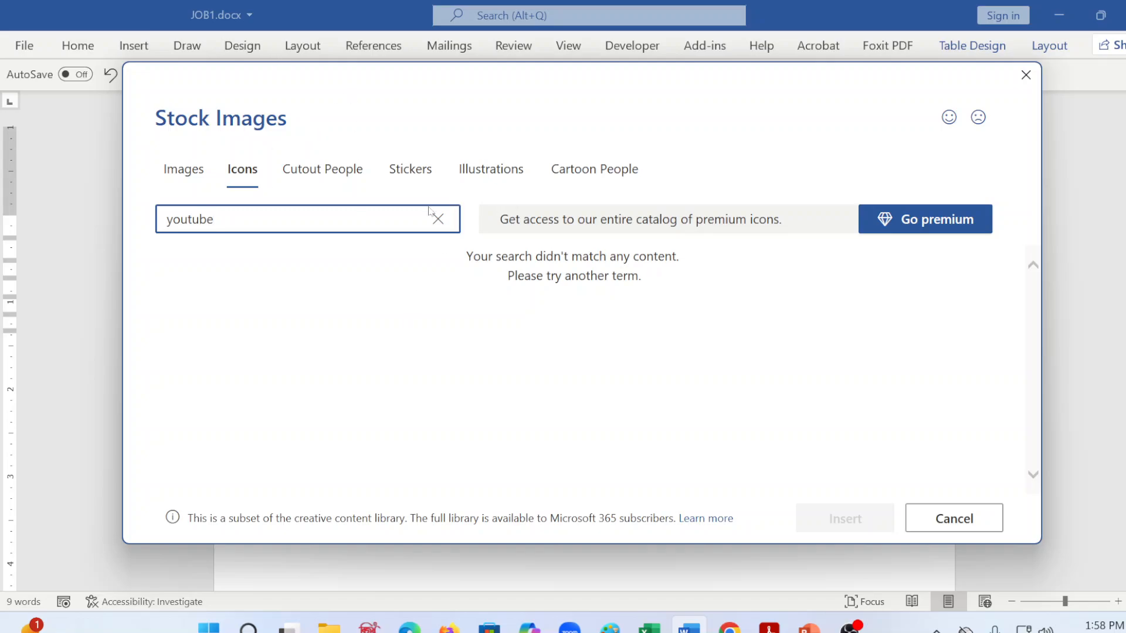
left_click(445, 220)
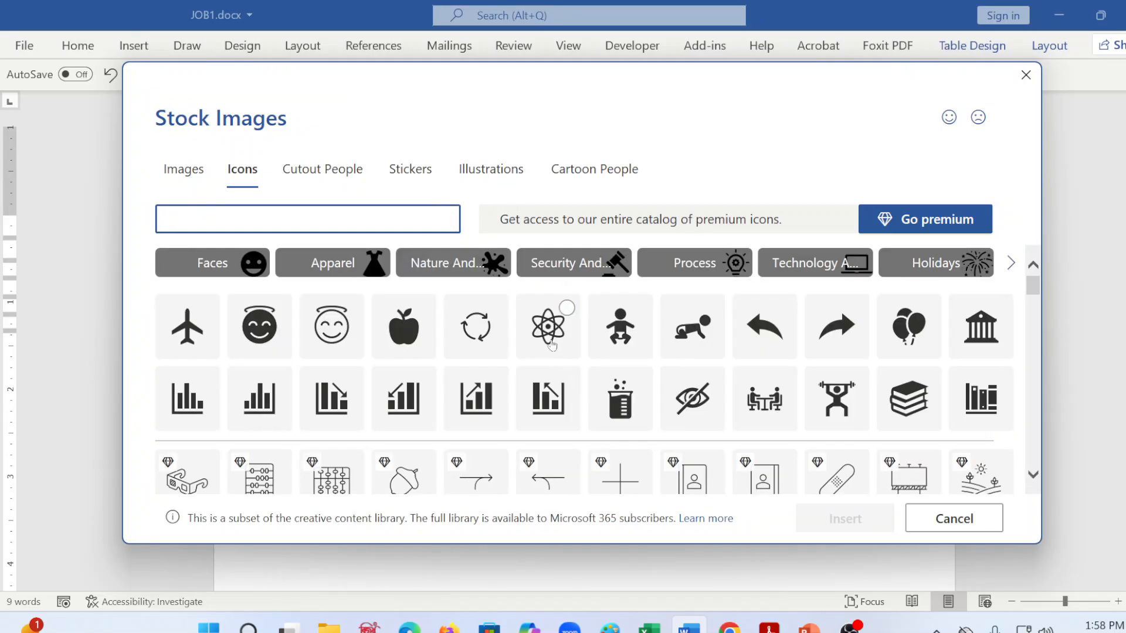
left_click(976, 525)
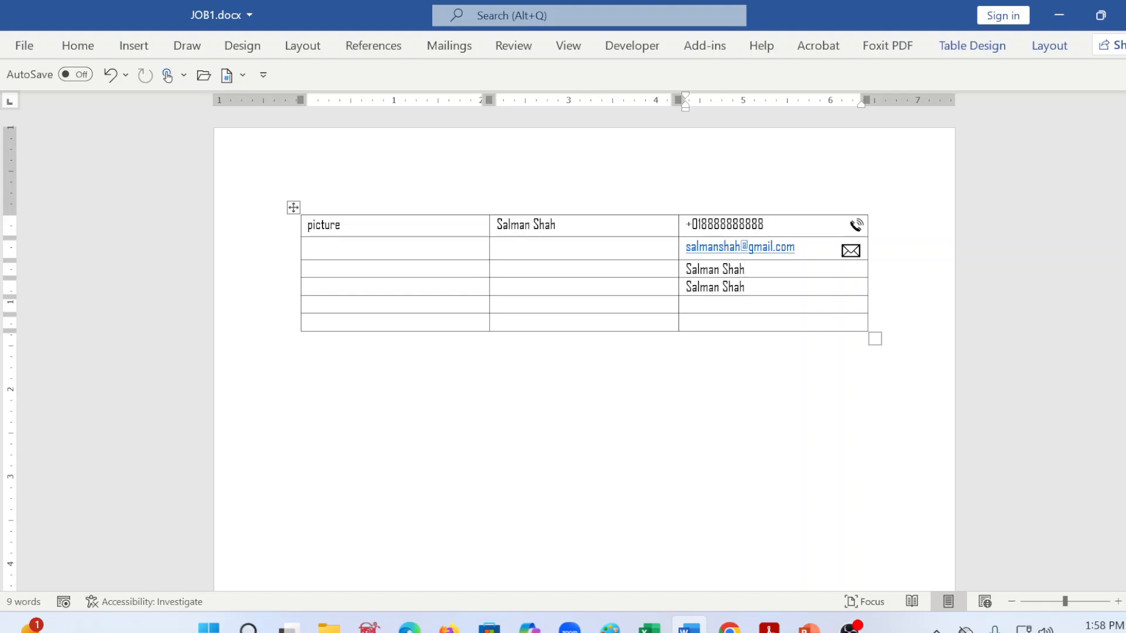
Step: Place the insertion point at the end of the contact entry below the e-mail address and save JOB1.docx
left_click(712, 346)
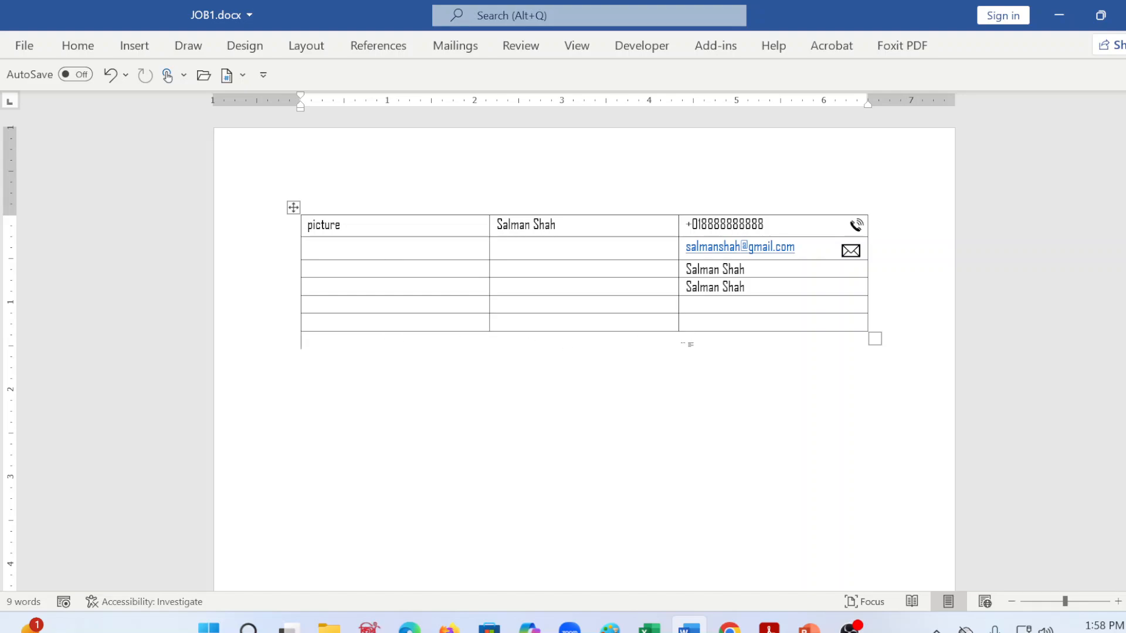
left_click(727, 270)
left_click(832, 272)
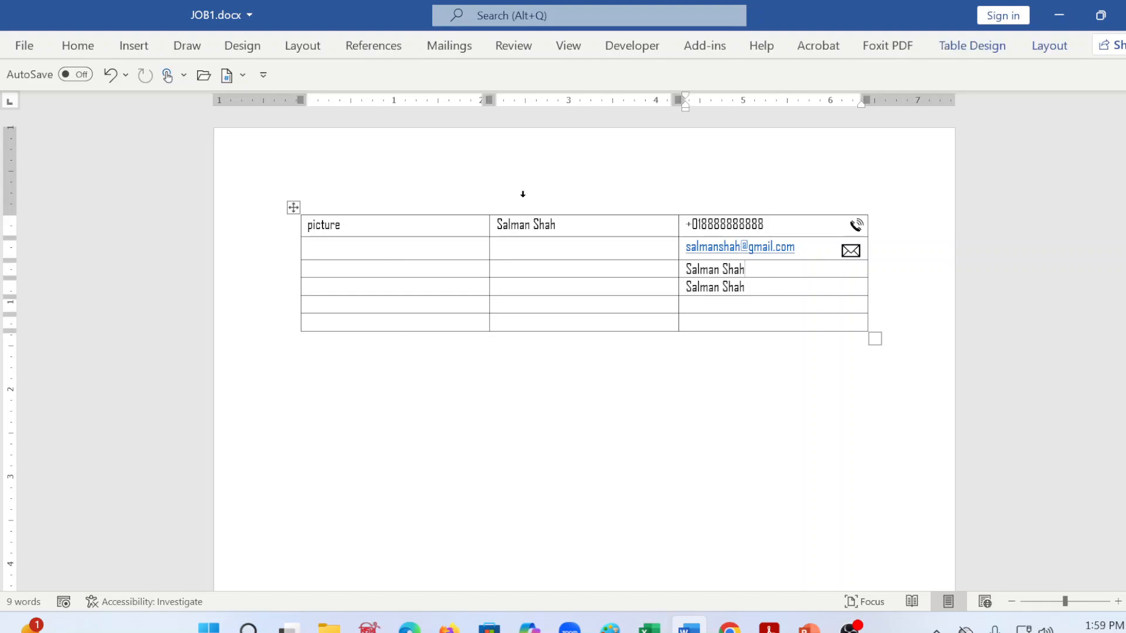
key("ctrl+s")
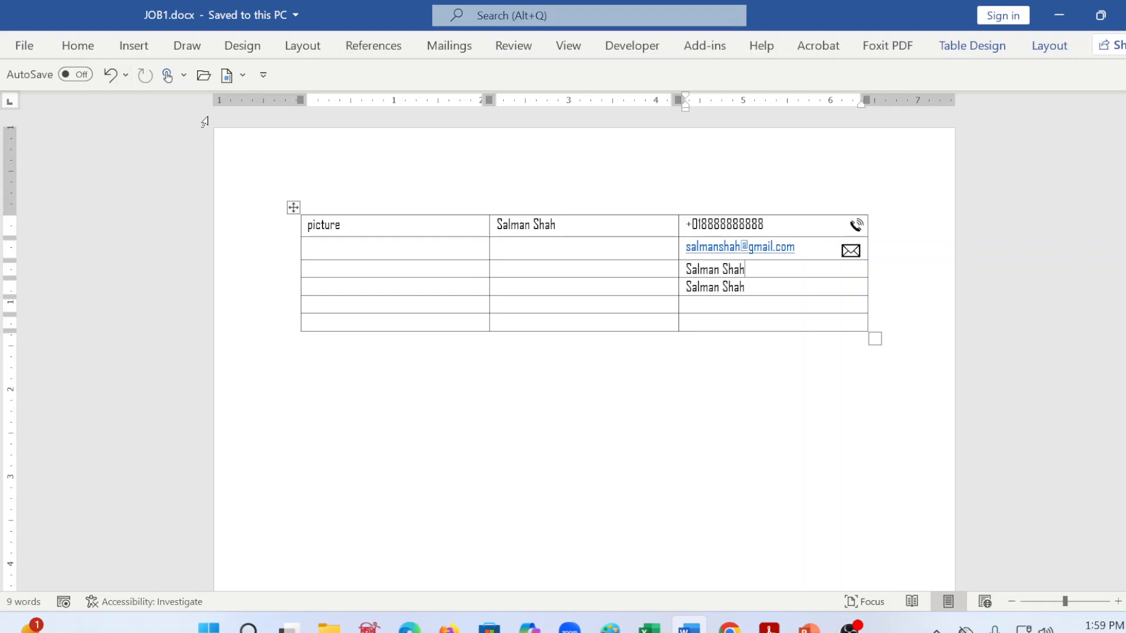
Step: Start inserting a picture from this device and browse drive G: down to the Demo folder of Aug_to_Oct_B6 for icon files
left_click(132, 47)
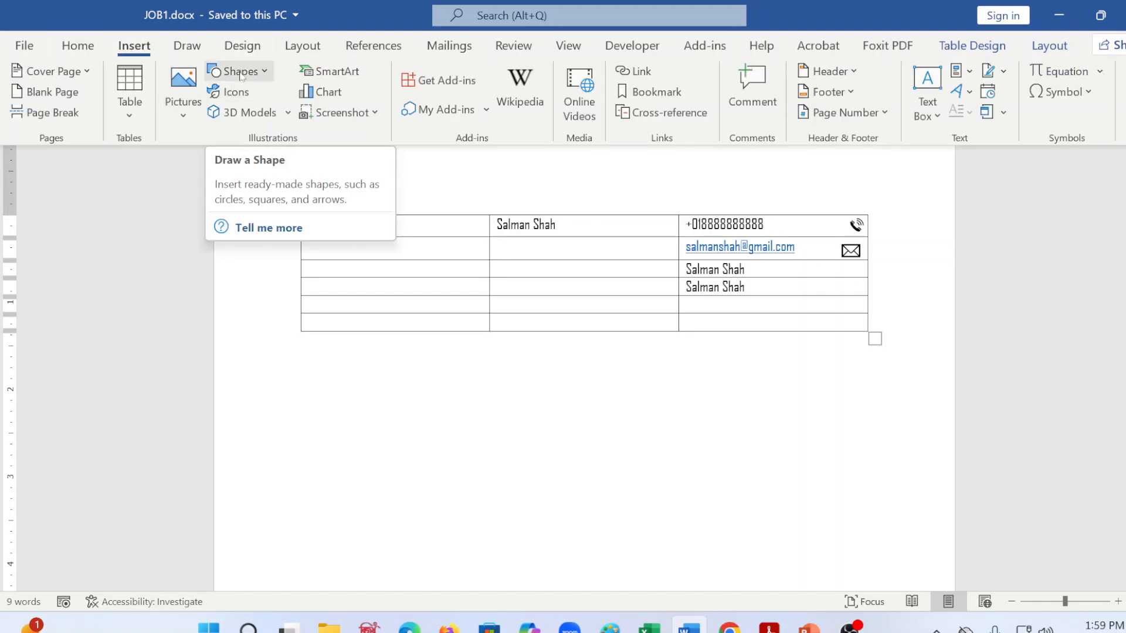
left_click(181, 115)
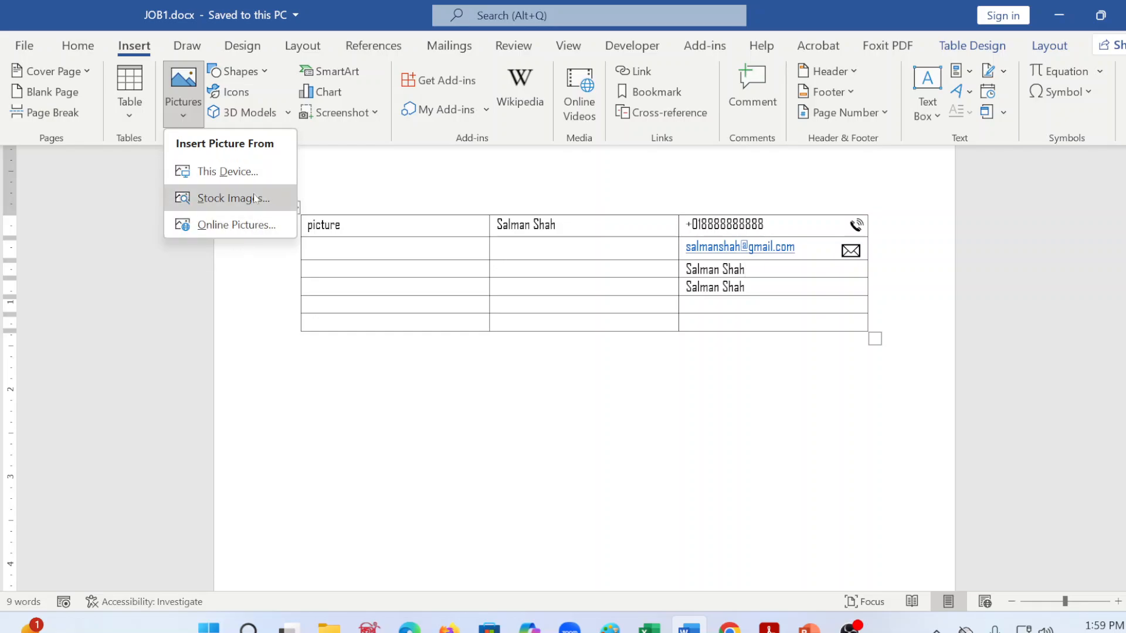
left_click(248, 173)
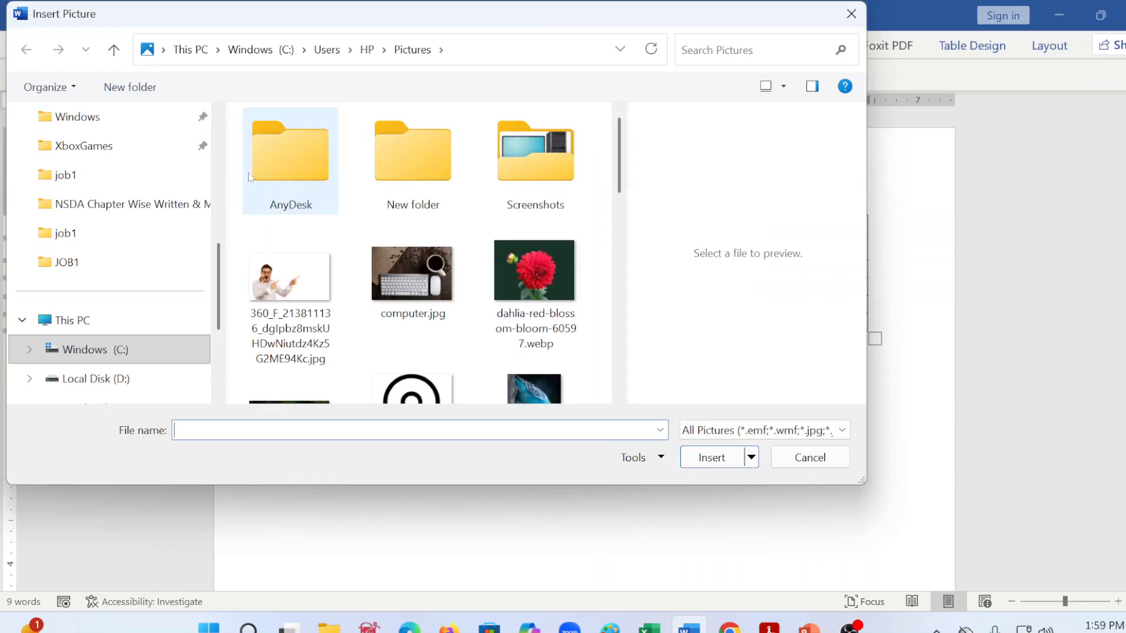
scroll(150, 264, "up", 5)
scroll(150, 265, "down", 8)
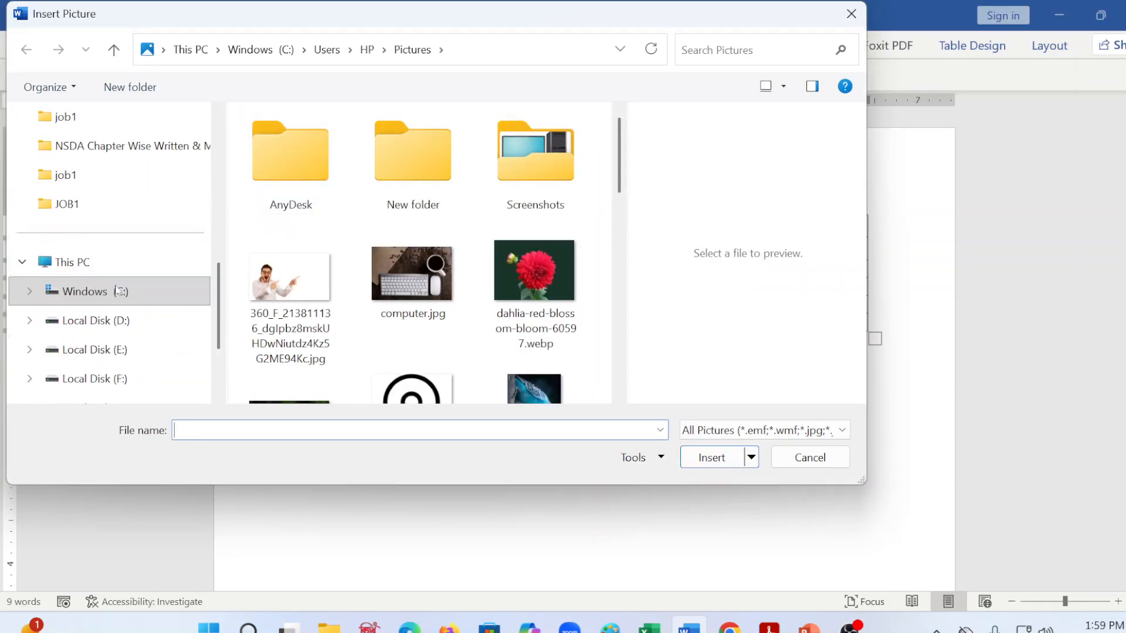
left_click(132, 320)
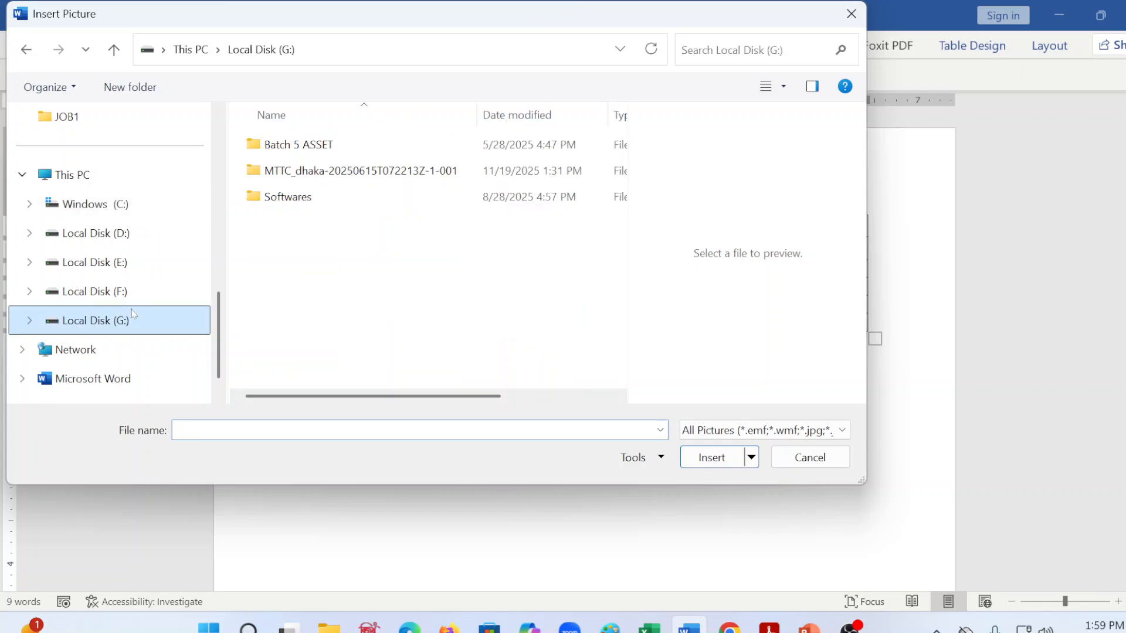
double_click(297, 170)
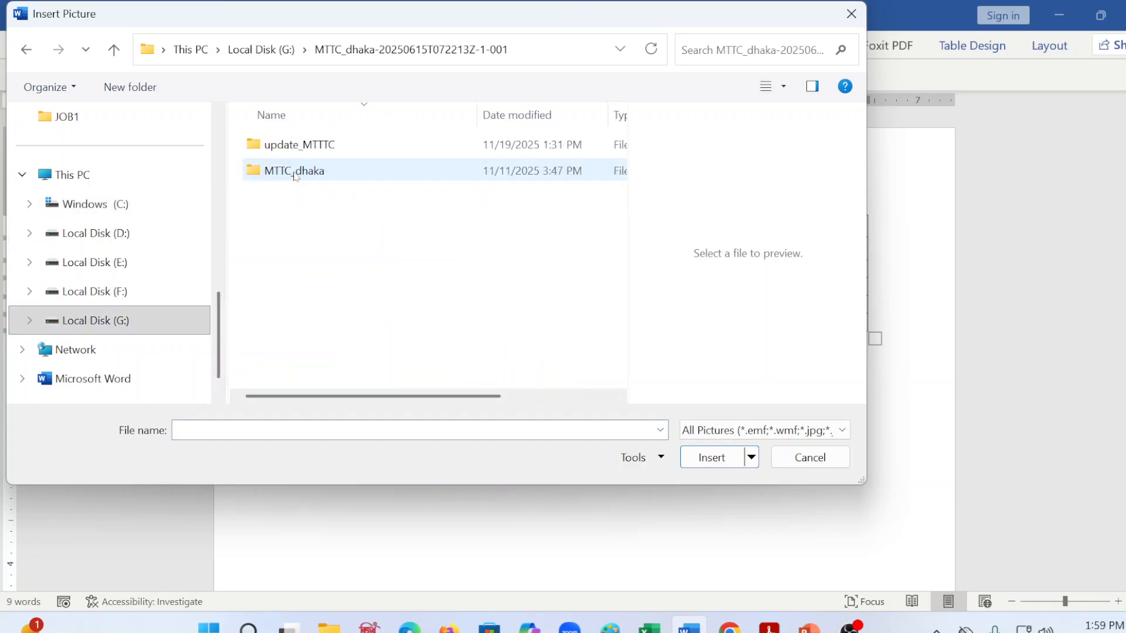
double_click(305, 146)
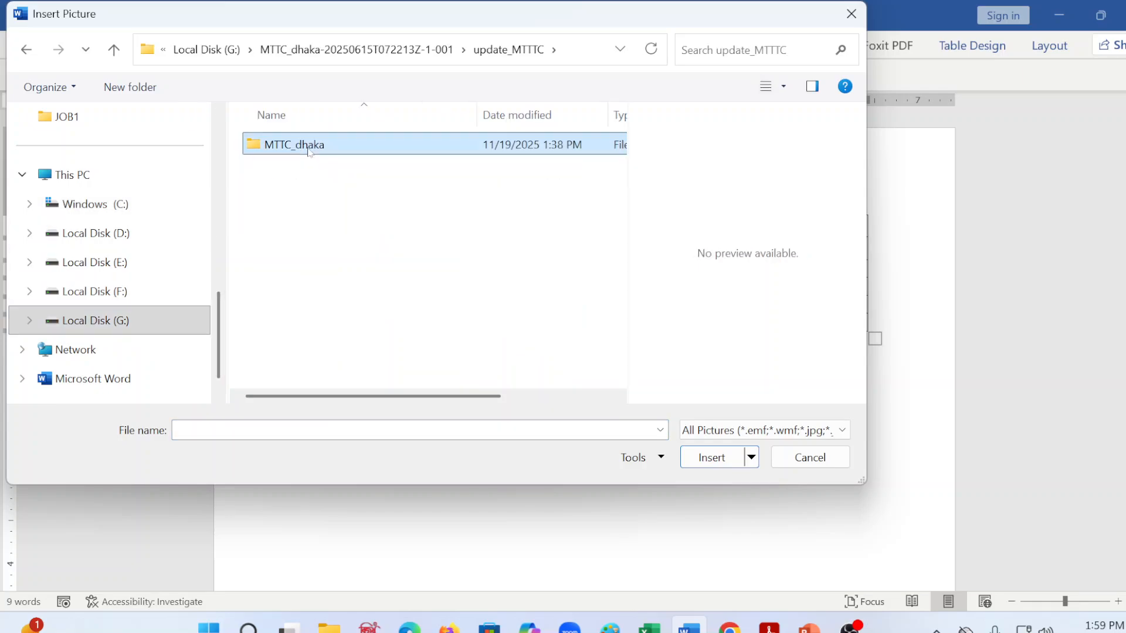
double_click(304, 148)
double_click(301, 147)
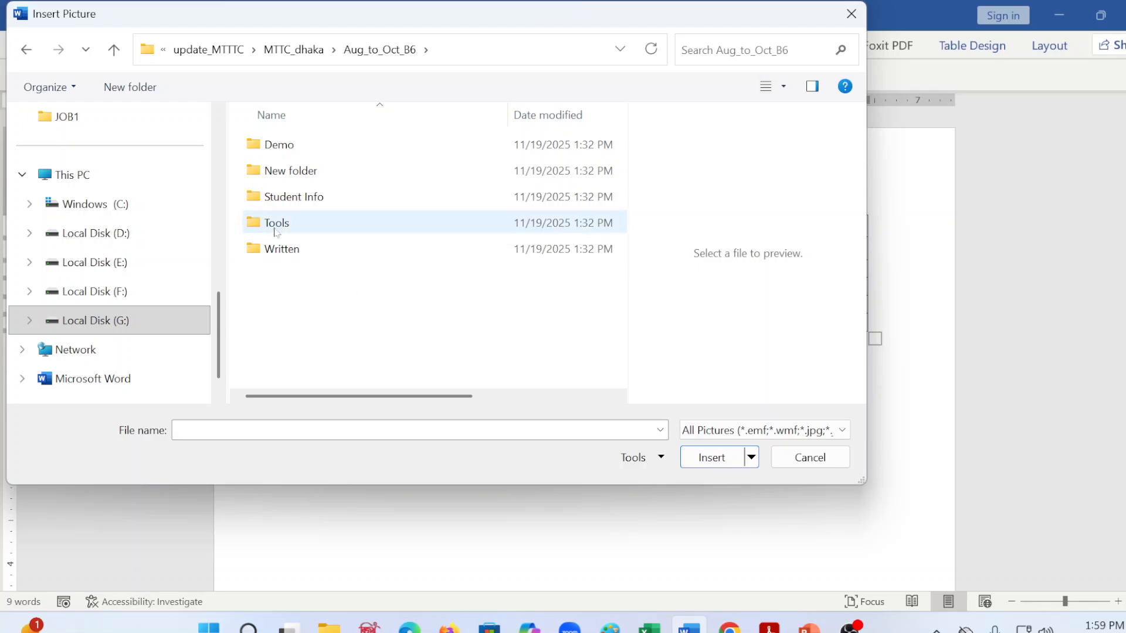
double_click(279, 144)
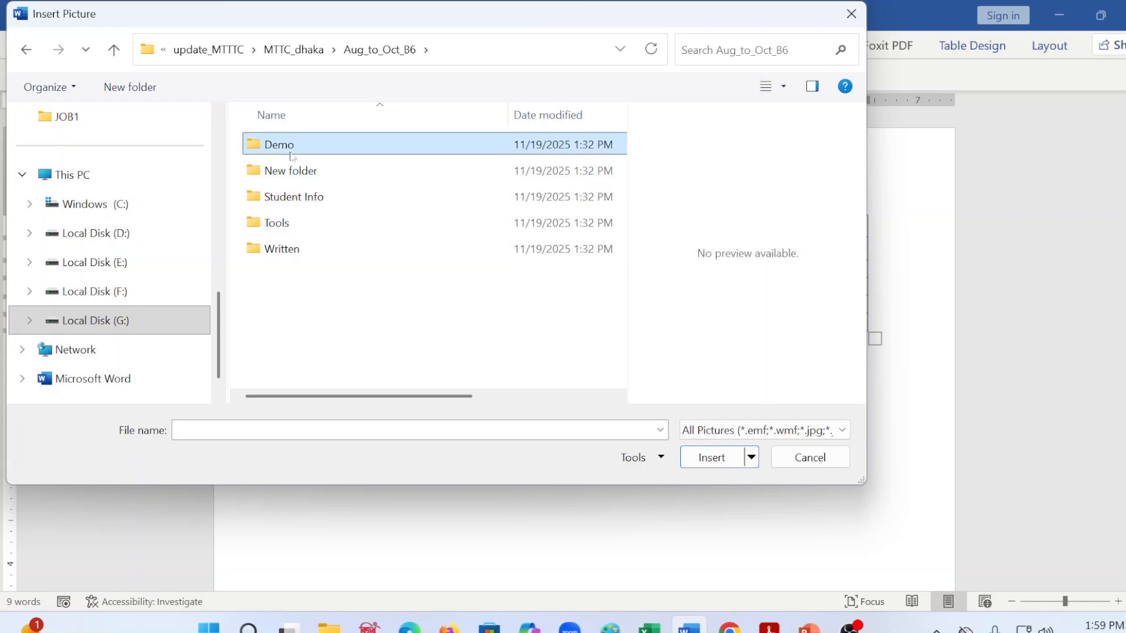
Step: Look through the January_April_B4 and May_to_july_B5 batch folders, including Demo and word, for icon pictures
left_click(378, 49)
left_click(319, 58)
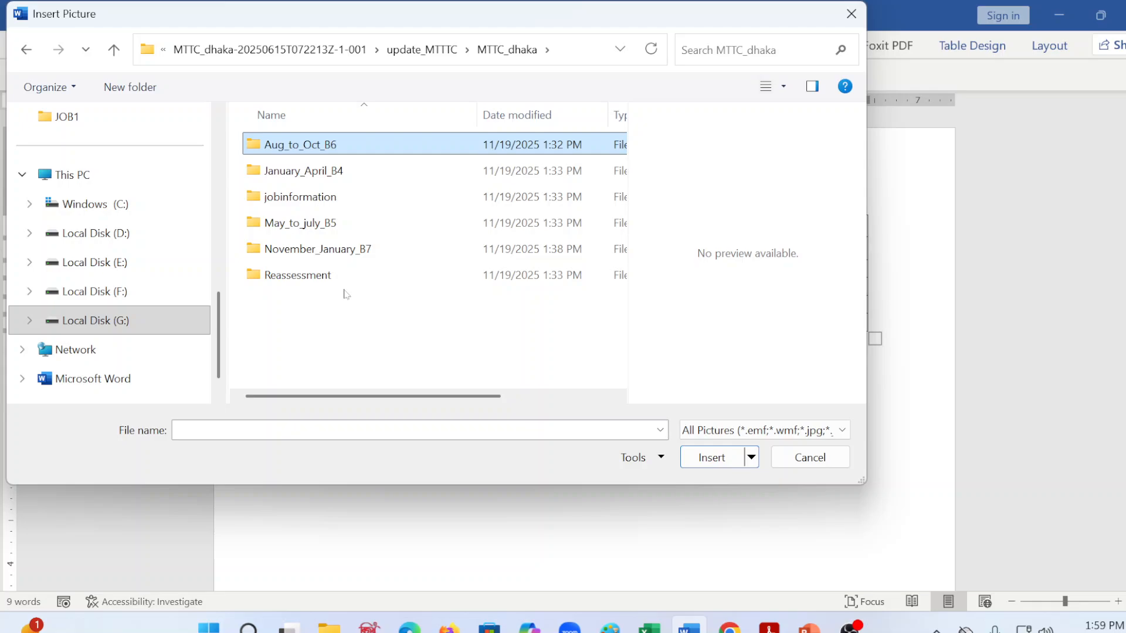
double_click(312, 176)
left_click(293, 50)
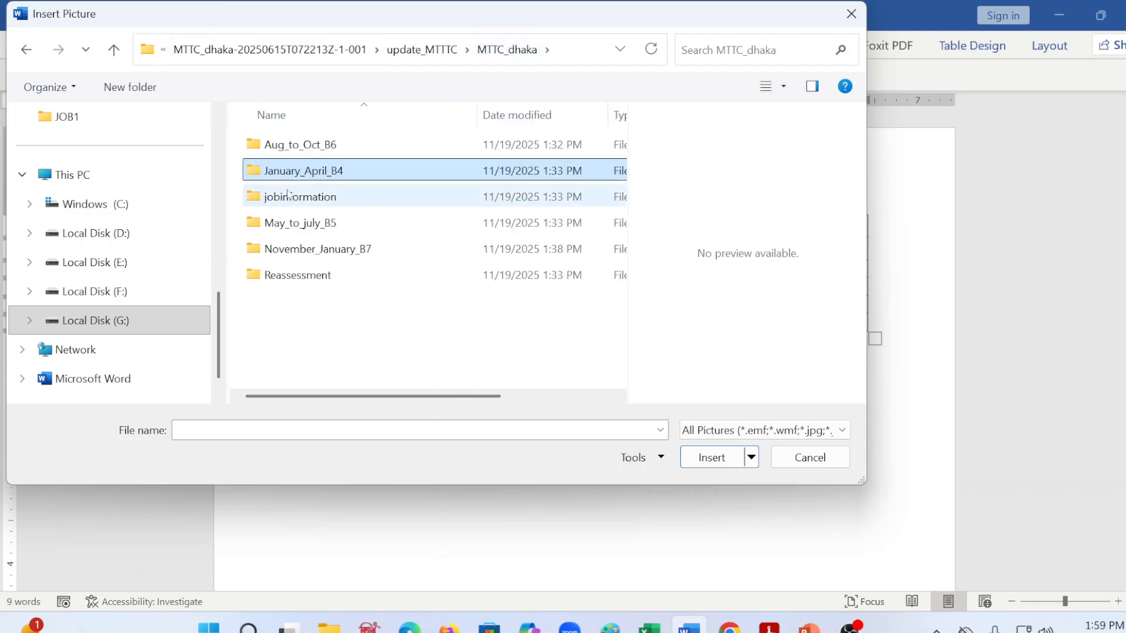
left_click(288, 231)
double_click(288, 223)
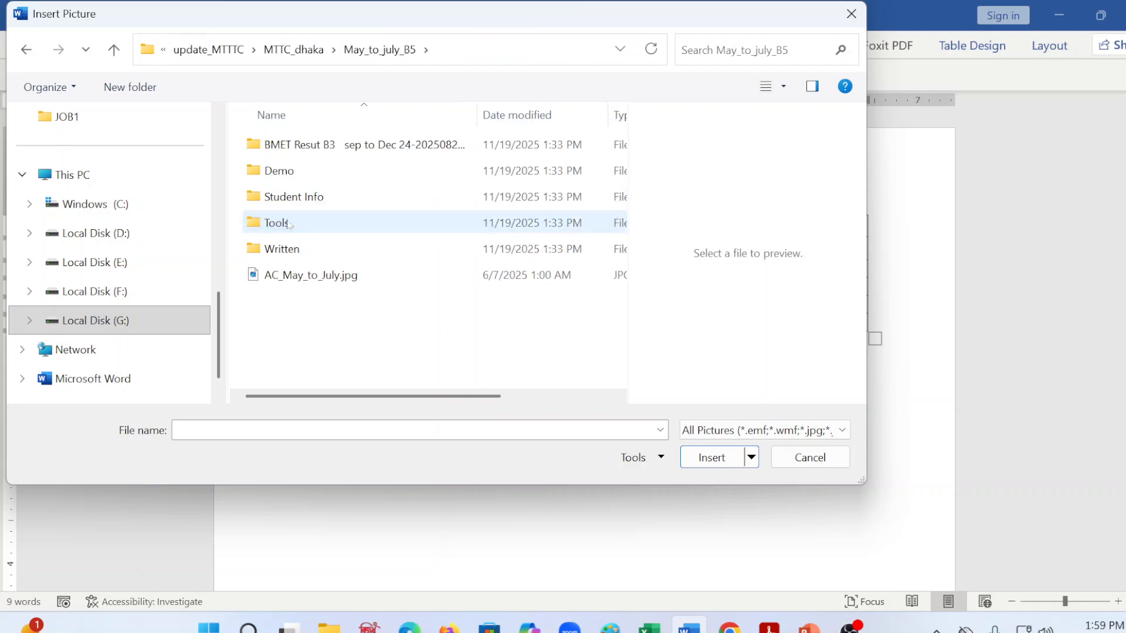
double_click(278, 171)
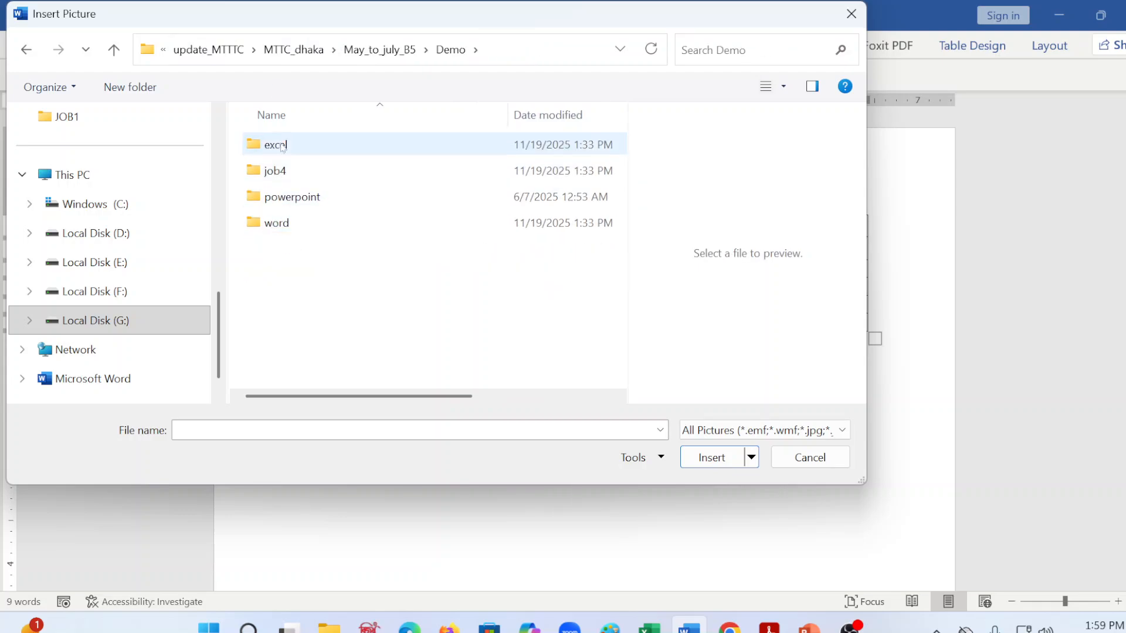
left_click(277, 147)
double_click(277, 223)
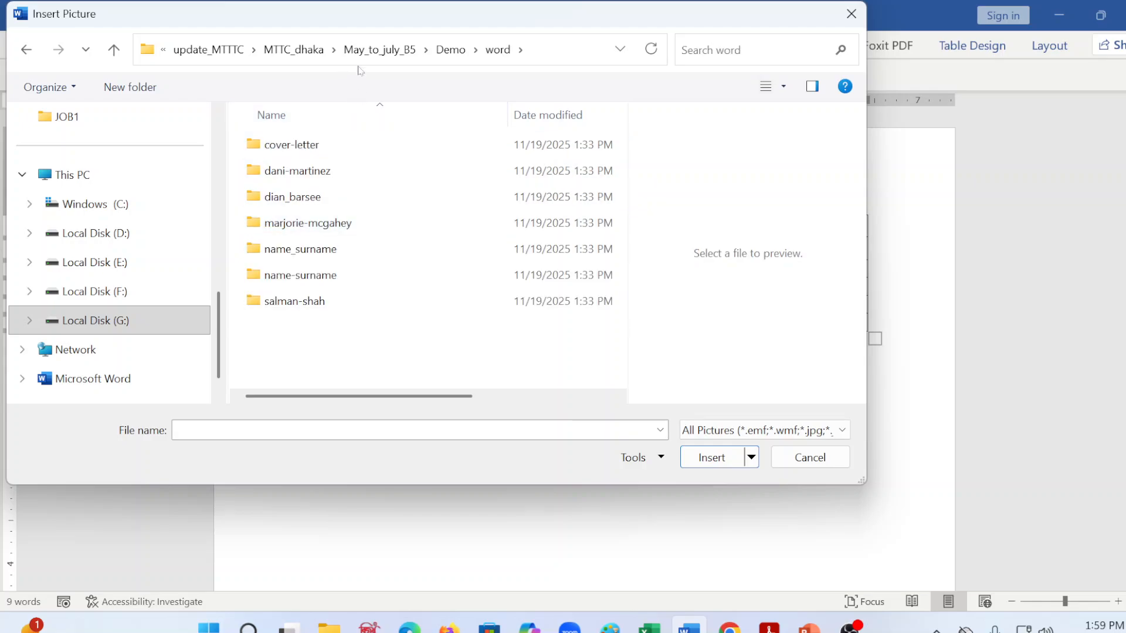
left_click(380, 49)
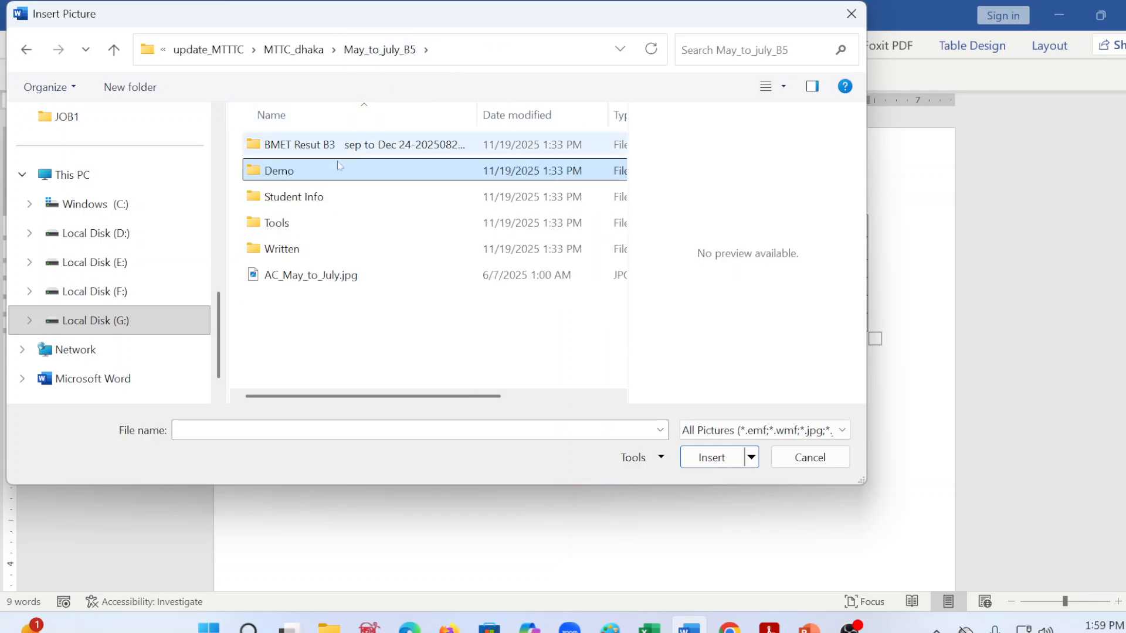
left_click(293, 50)
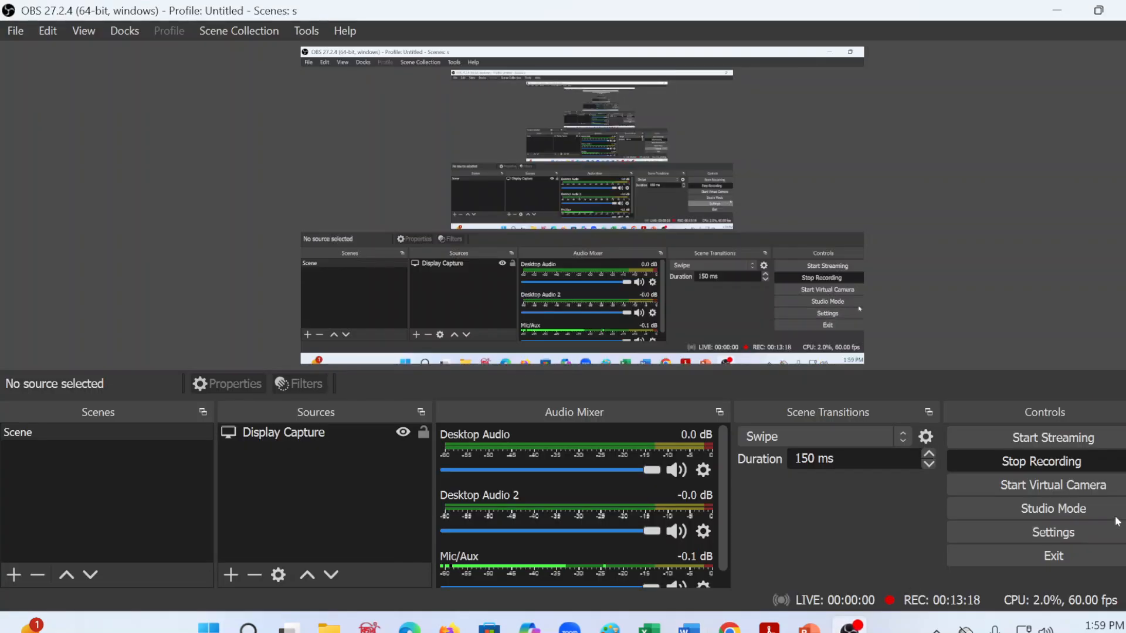
Step: Return to JOB1.docx in Word and open the Icons folder inside Downloads > Icons (1) for inserting a picture from this device
left_click(1057, 10)
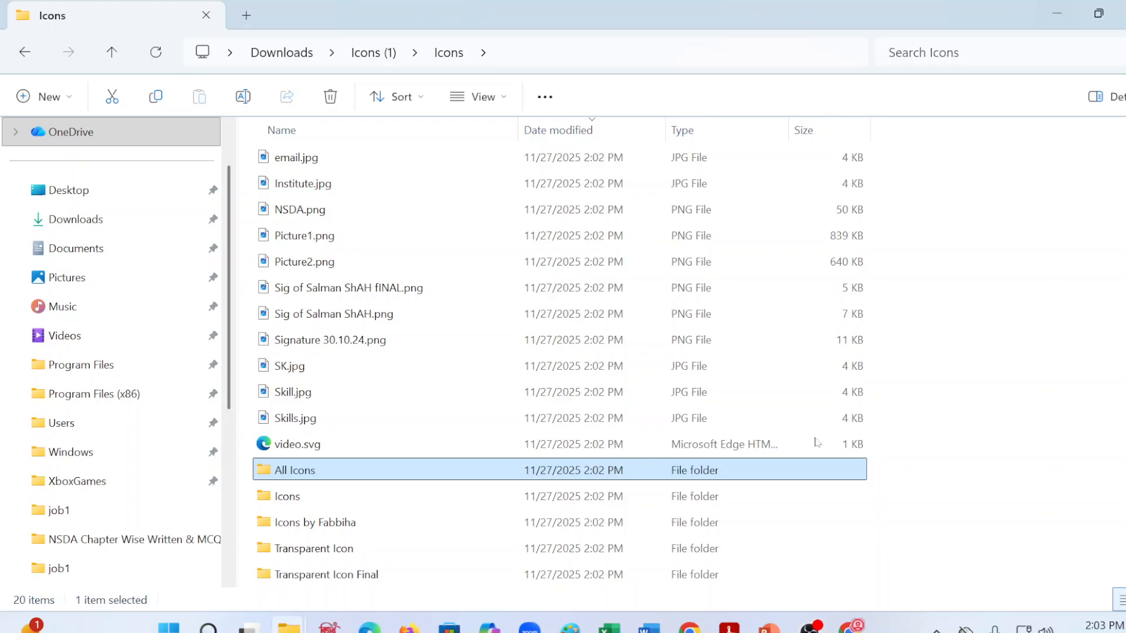
left_click(648, 627)
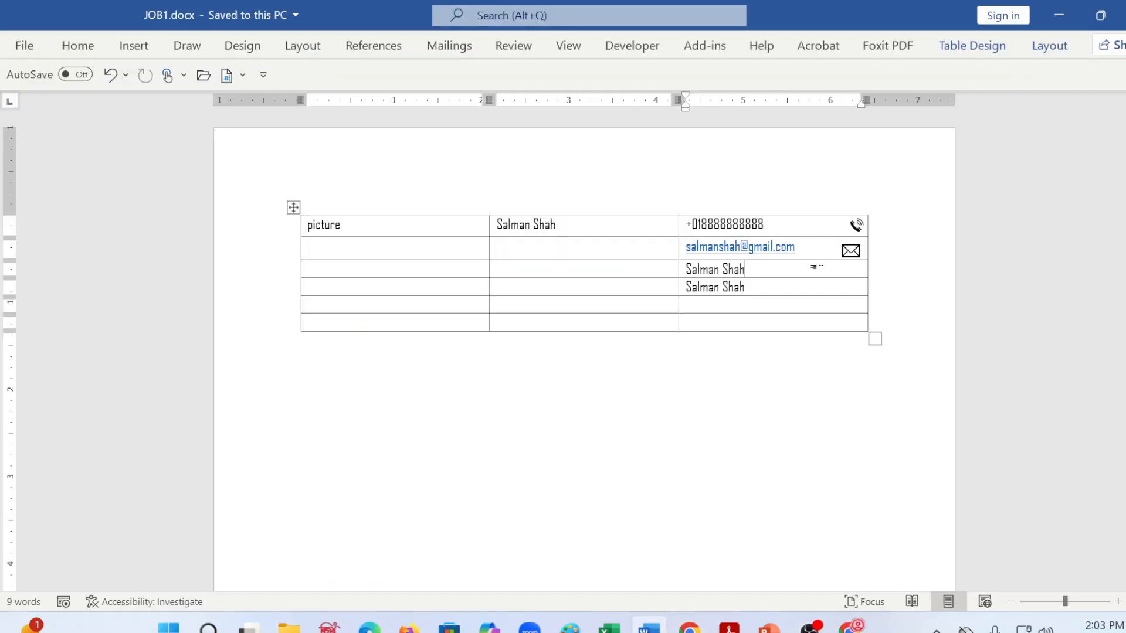
left_click(136, 48)
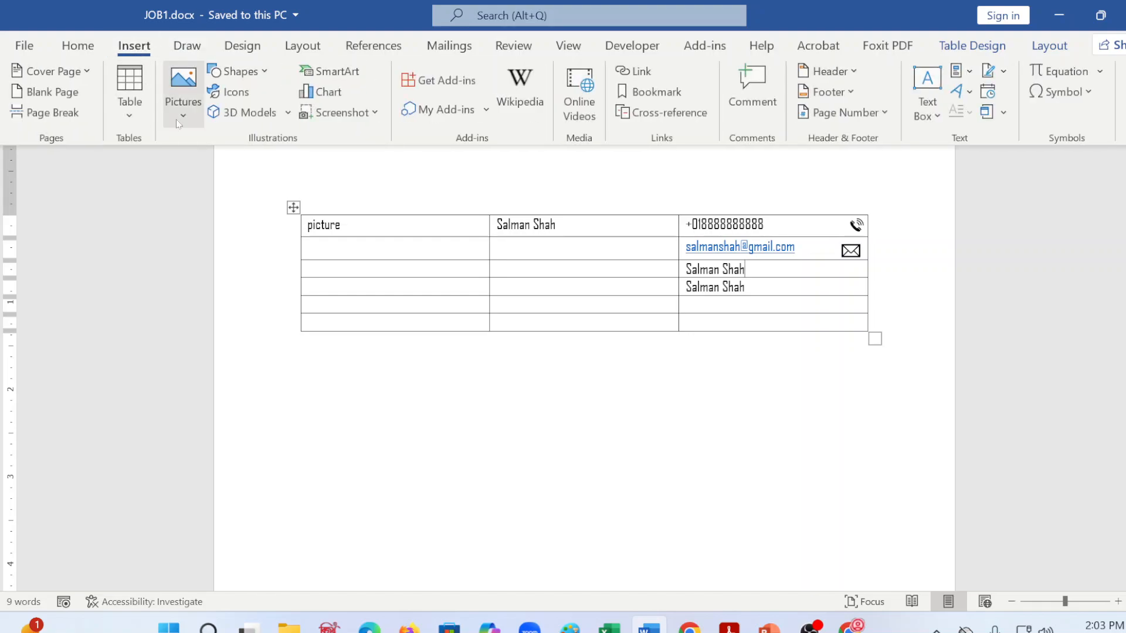
left_click(177, 116)
left_click(229, 173)
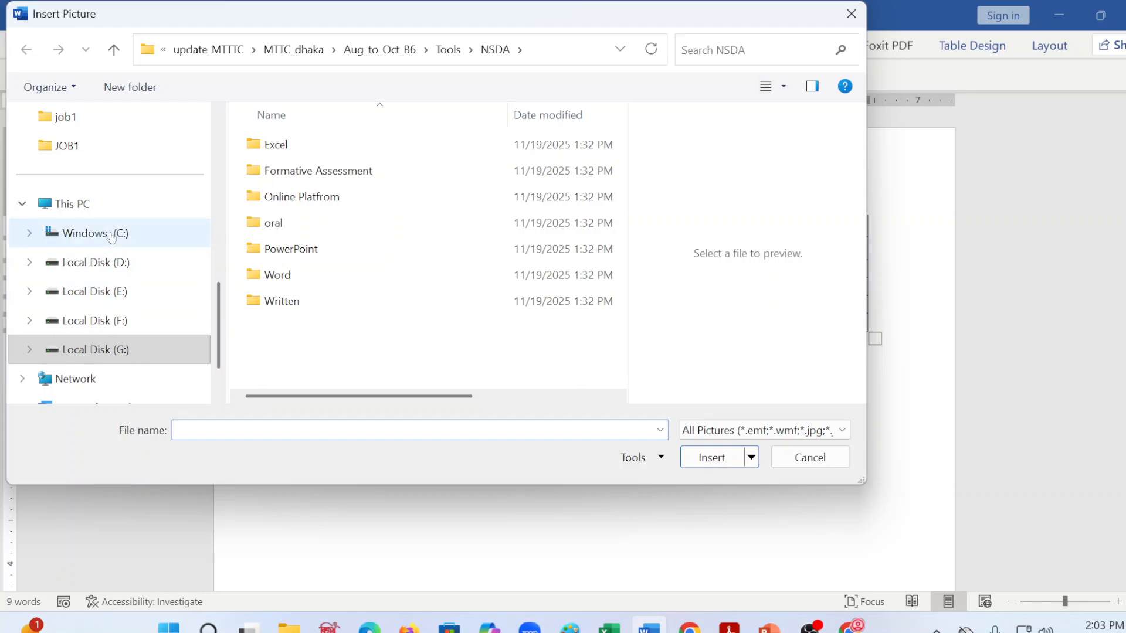
scroll(132, 258, "up", 5)
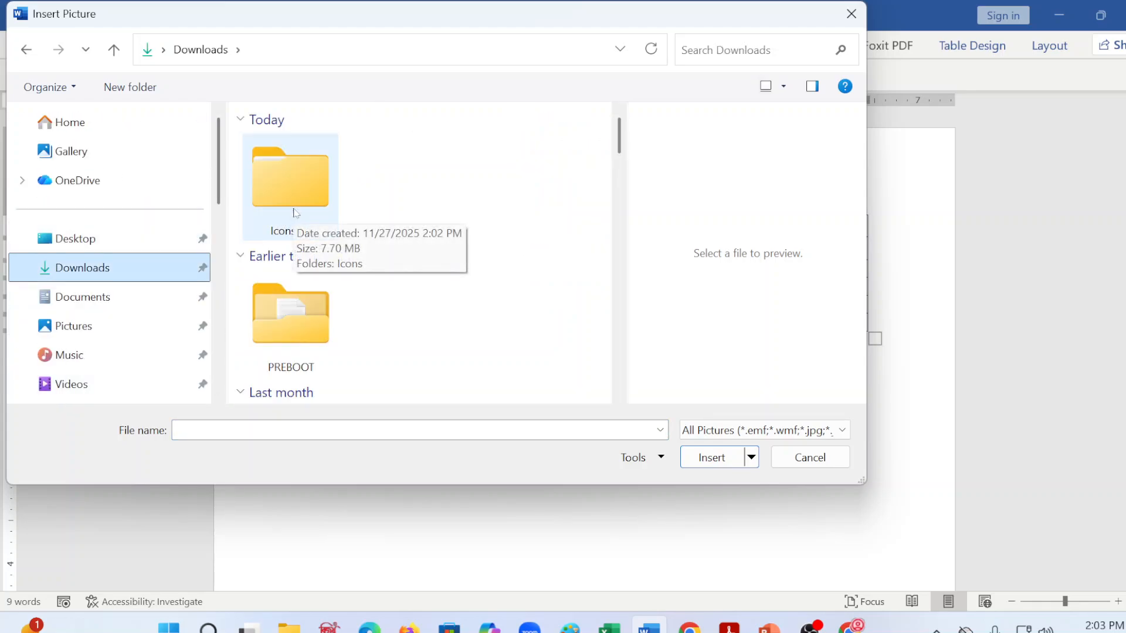
double_click(296, 213)
double_click(295, 176)
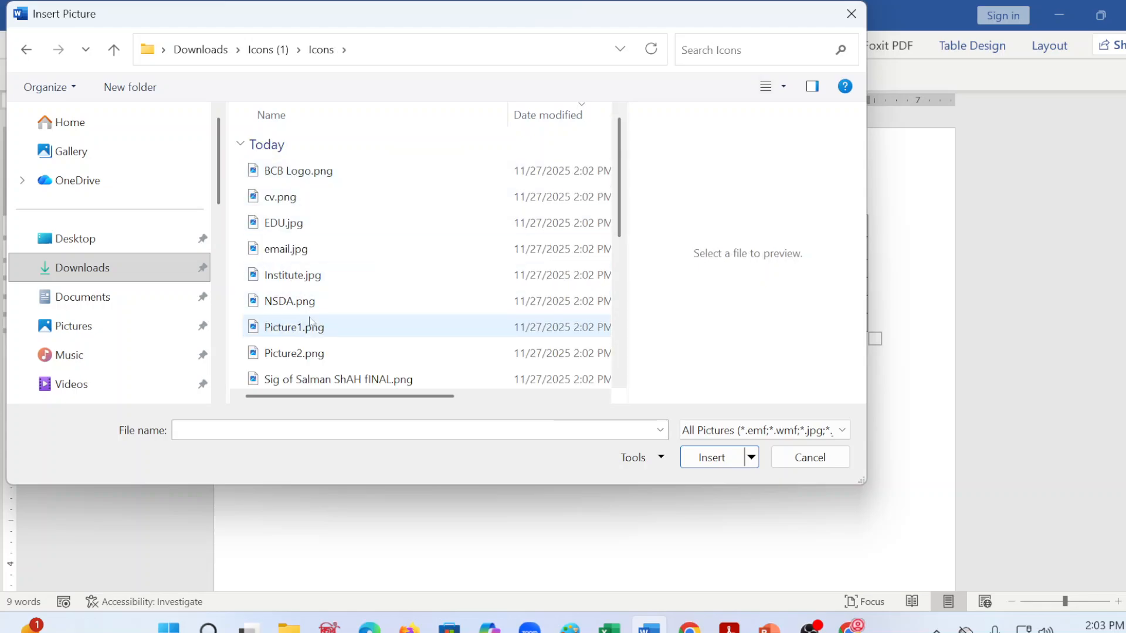
Step: Preview the pictures in the Icons folder, including email.jpg, EDU.jpg, cv.png, BCB Logo.png and Picture1.png
scroll(302, 328, "down", 3)
scroll(293, 276, "up", 3)
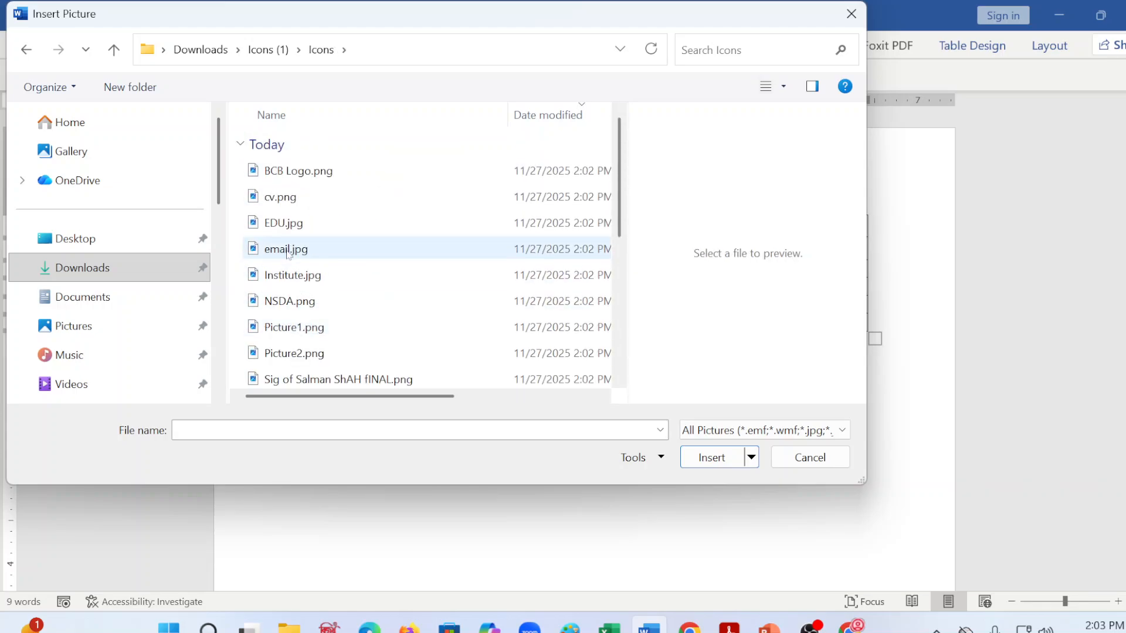
left_click(287, 252)
left_click(284, 224)
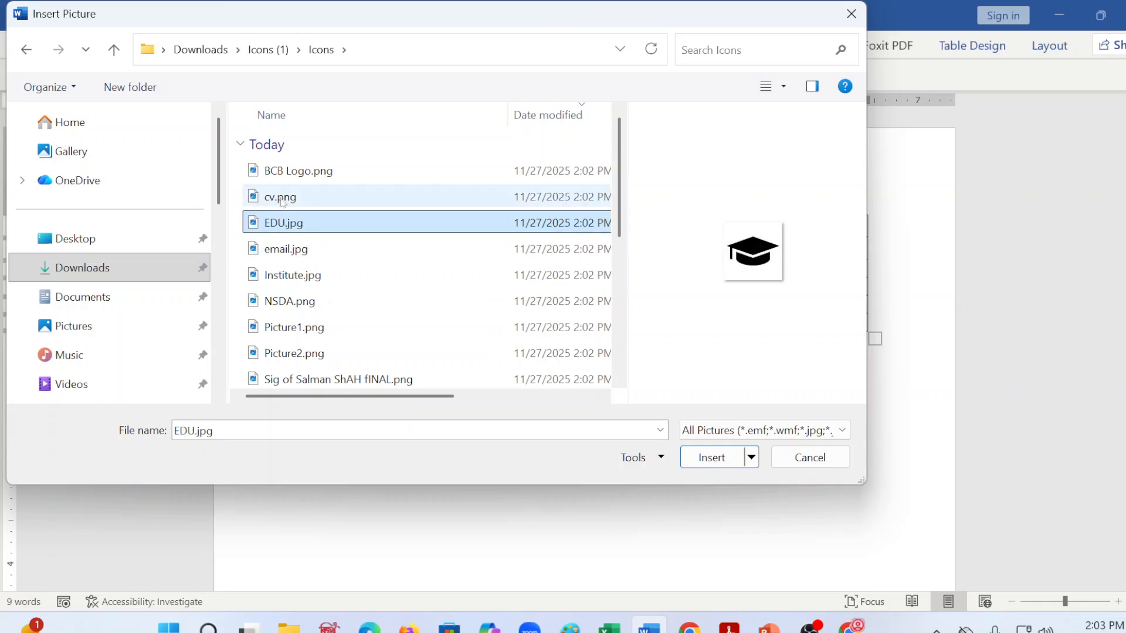
left_click(282, 197)
left_click(282, 172)
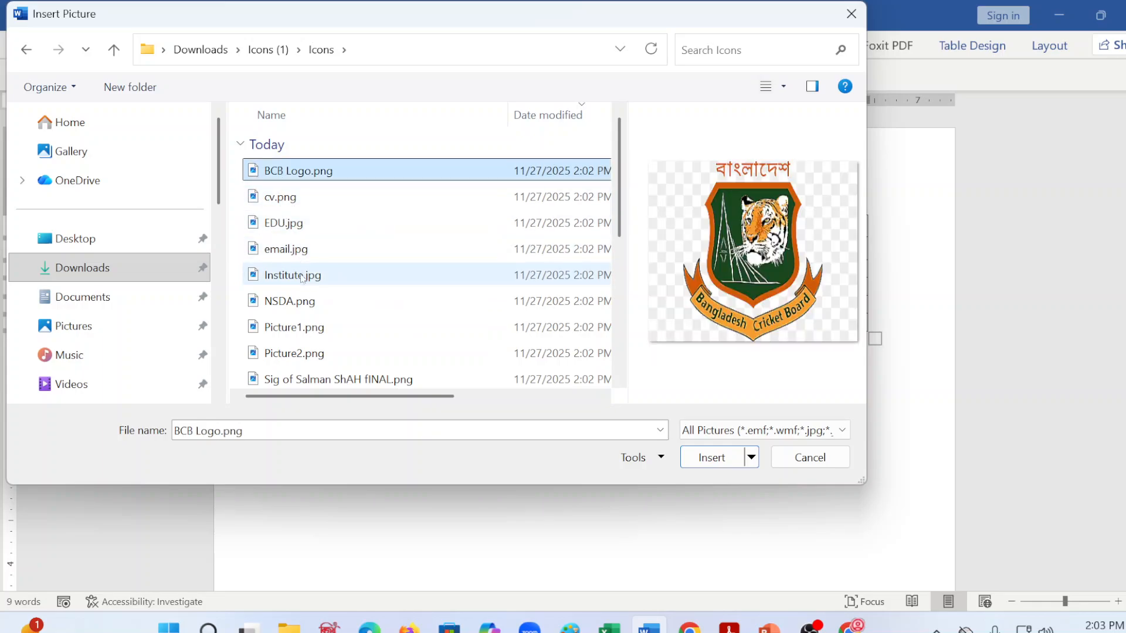
left_click(299, 324)
scroll(300, 315, "down", 3)
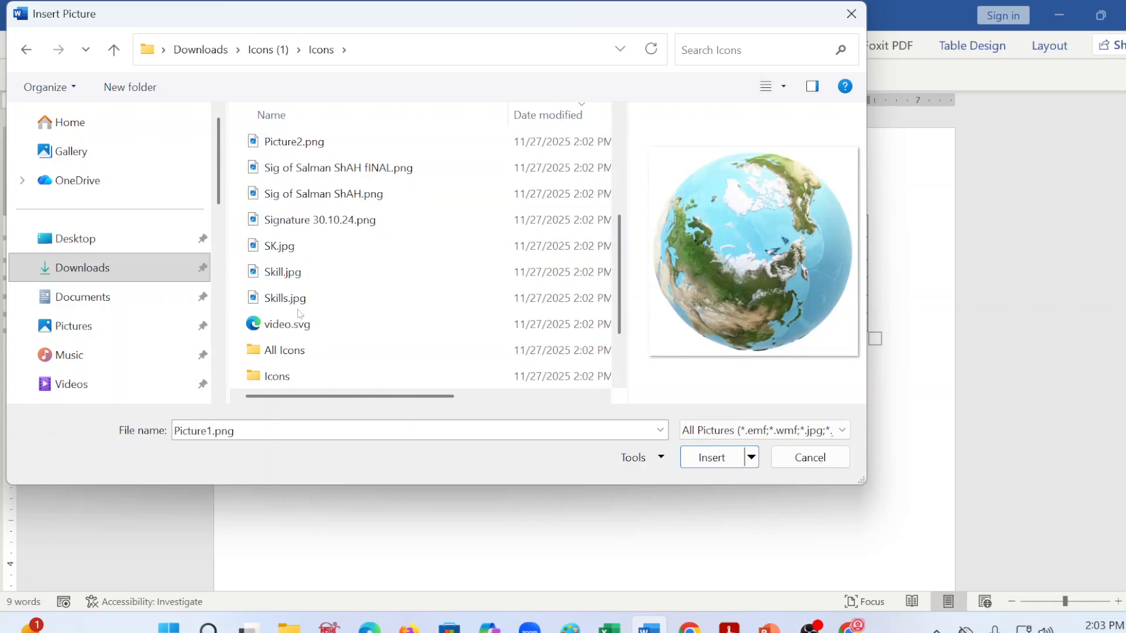
Step: Insert the Facebook icon 2.png from the All Icons folder at the end of the contact entry below the e-mail address
left_click(290, 352)
double_click(287, 349)
scroll(287, 351, "down", 1)
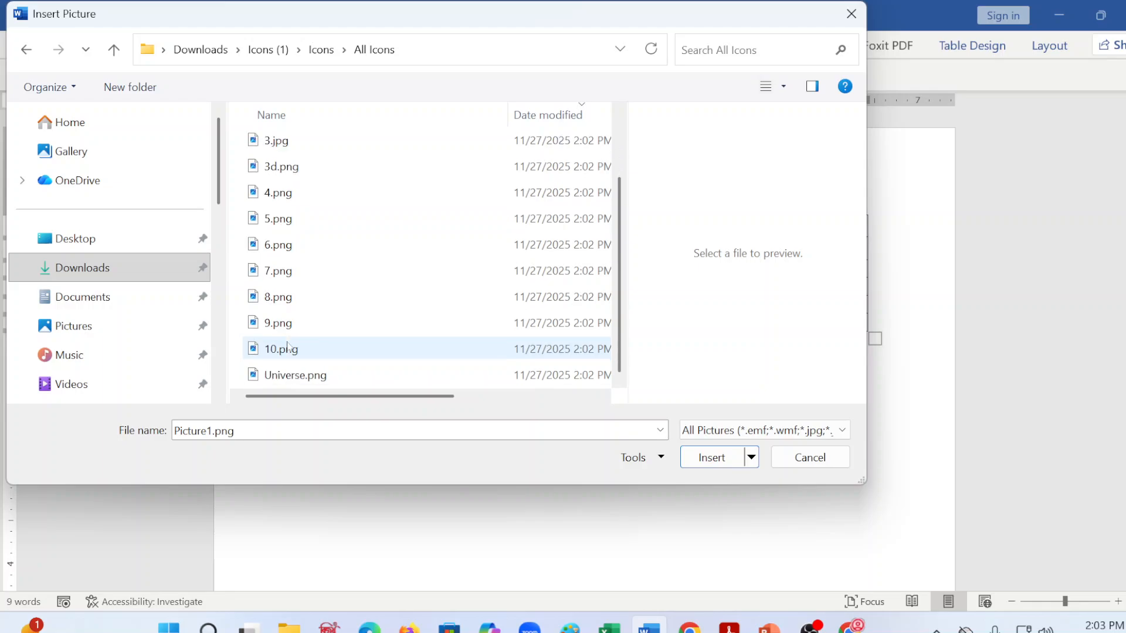
scroll(272, 234, "up", 1)
left_click(284, 171)
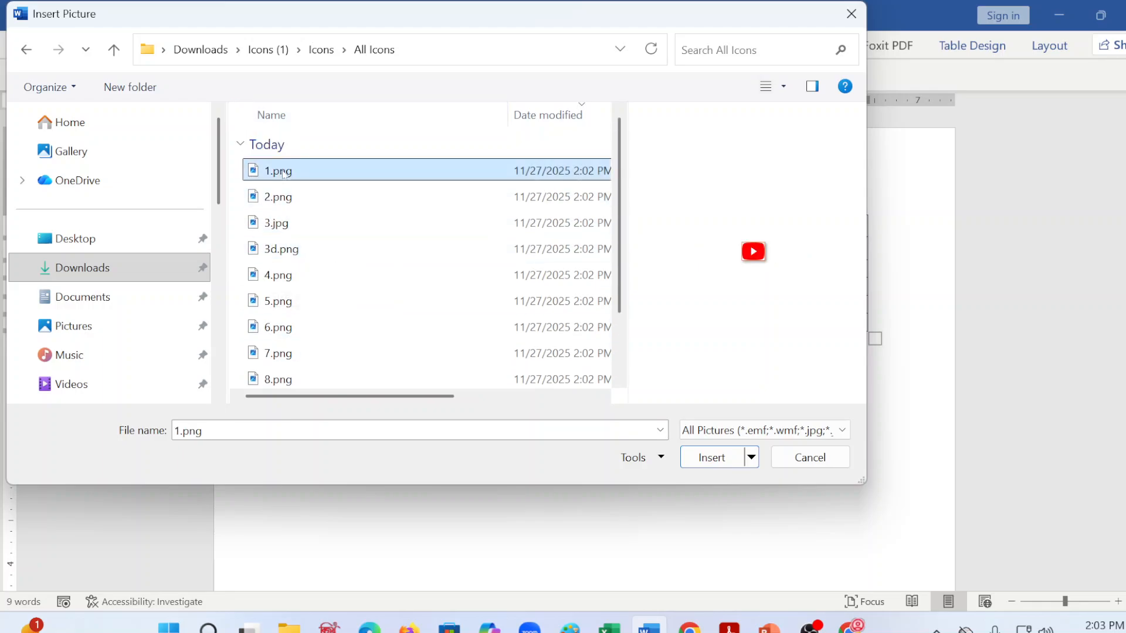
left_click(288, 201)
left_click(286, 170)
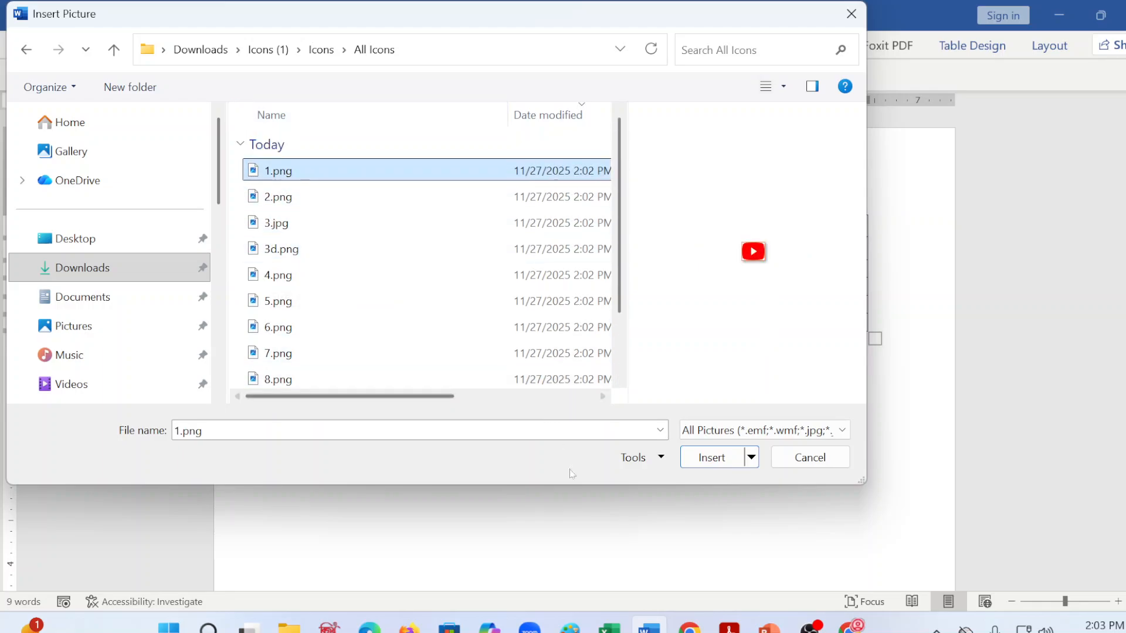
left_click(292, 205)
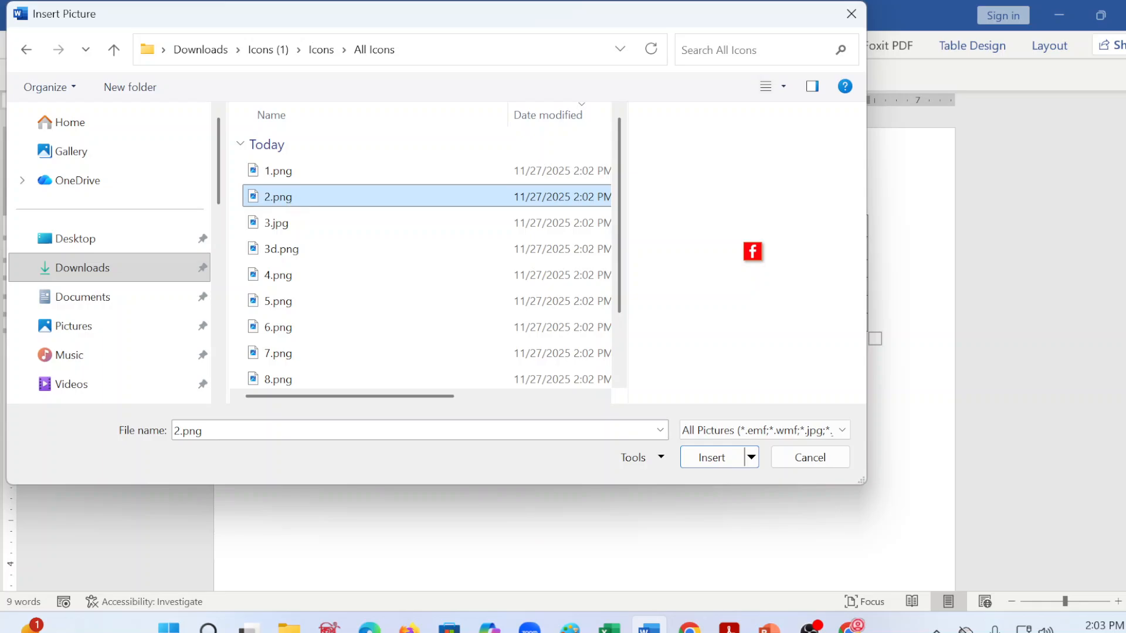
left_click(711, 458)
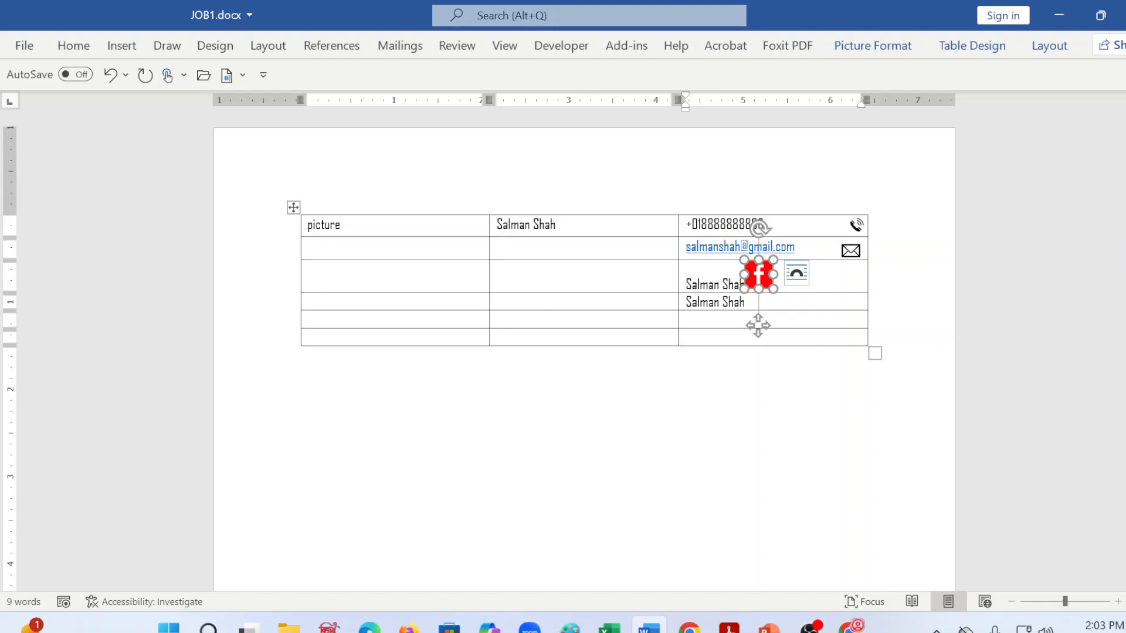
Step: Insert the YouTube icon 1.png from the All Icons folder at the end of the contact entry below the Facebook one
left_click(757, 326)
left_click(136, 49)
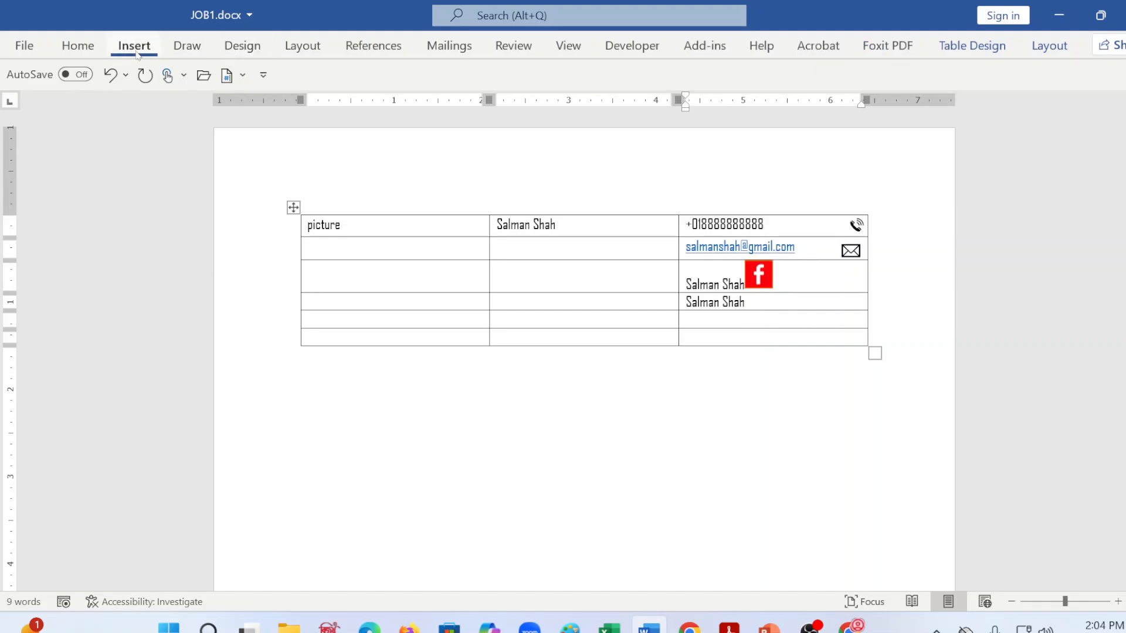
left_click(235, 71)
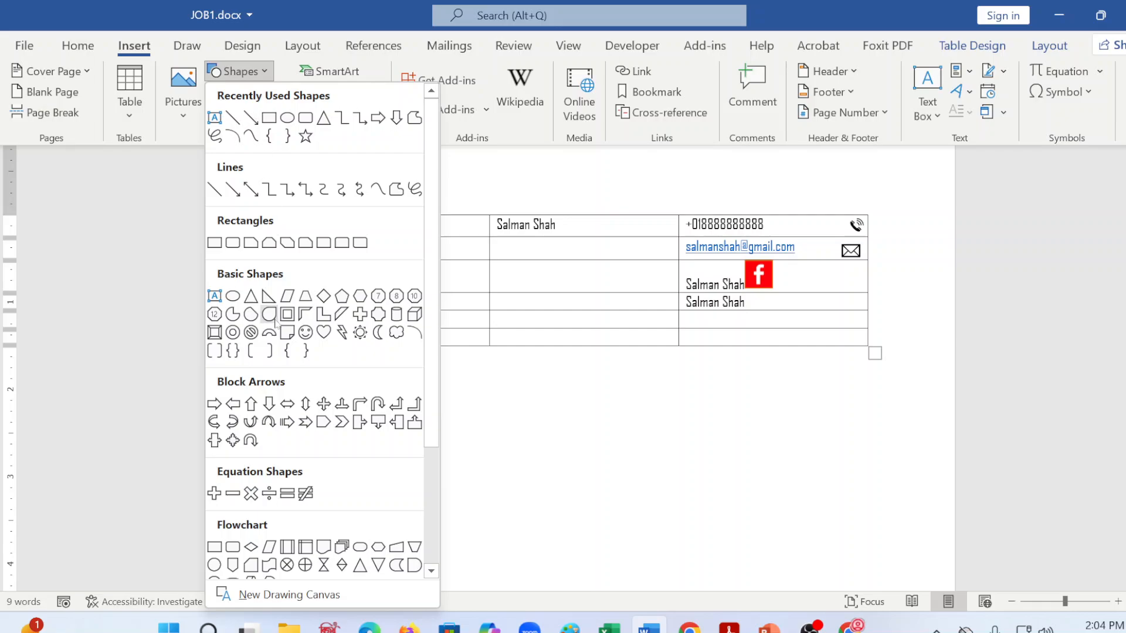
left_click(178, 93)
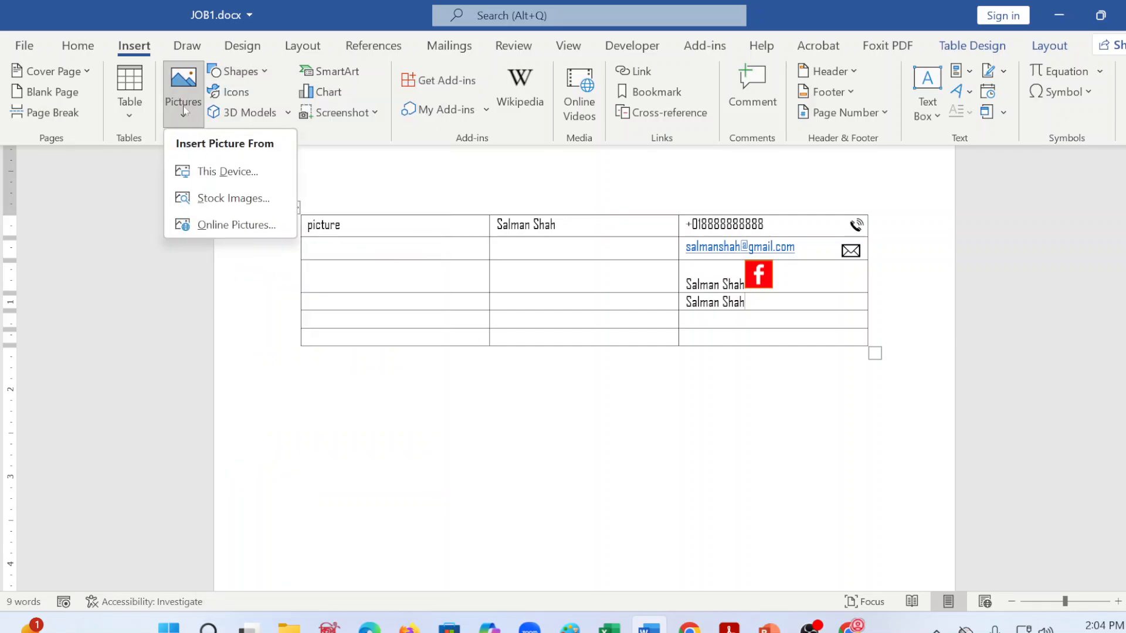
left_click(200, 164)
left_click(272, 179)
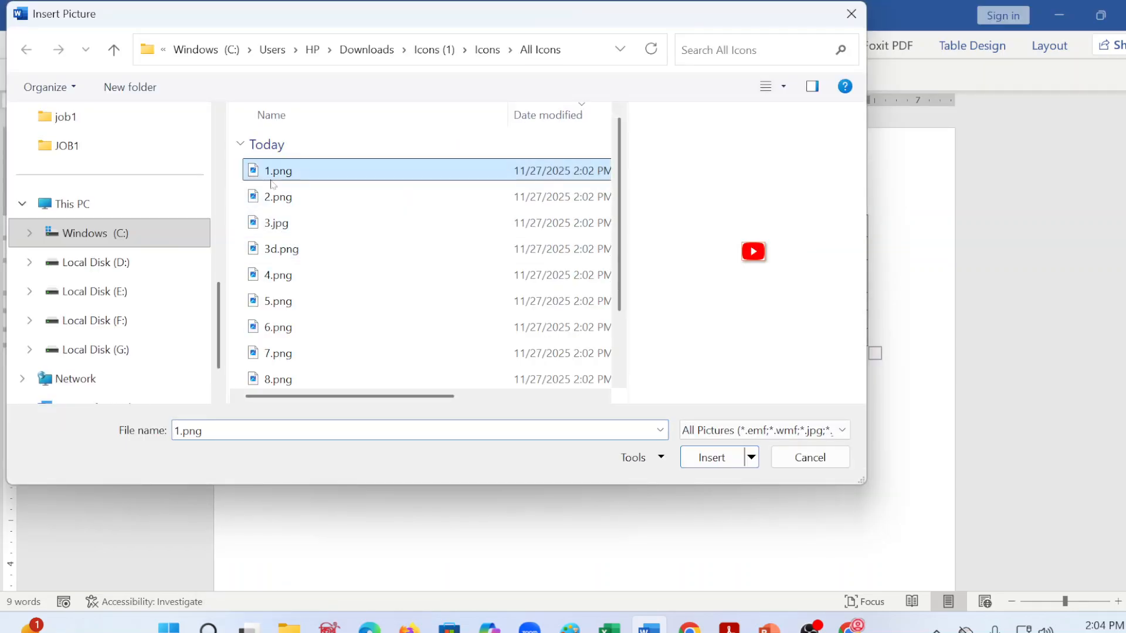
left_click(736, 458)
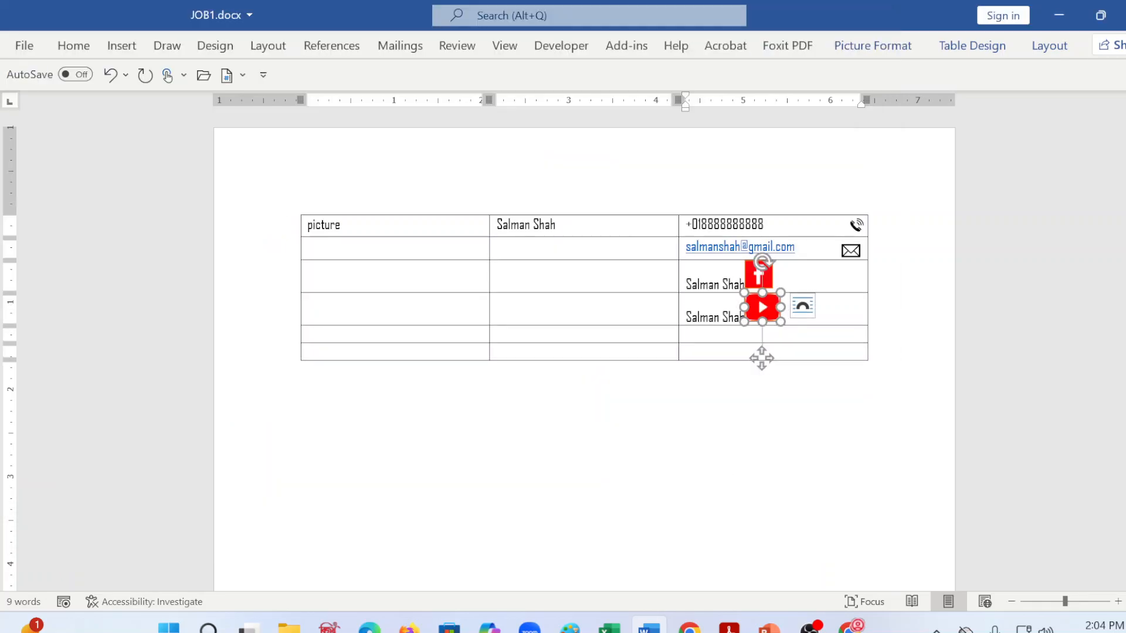
left_click(736, 458)
Step: Set the Facebook icon's text wrapping to Through and make the text wrap around the YouTube icon as well
left_click(764, 307)
left_click(759, 276)
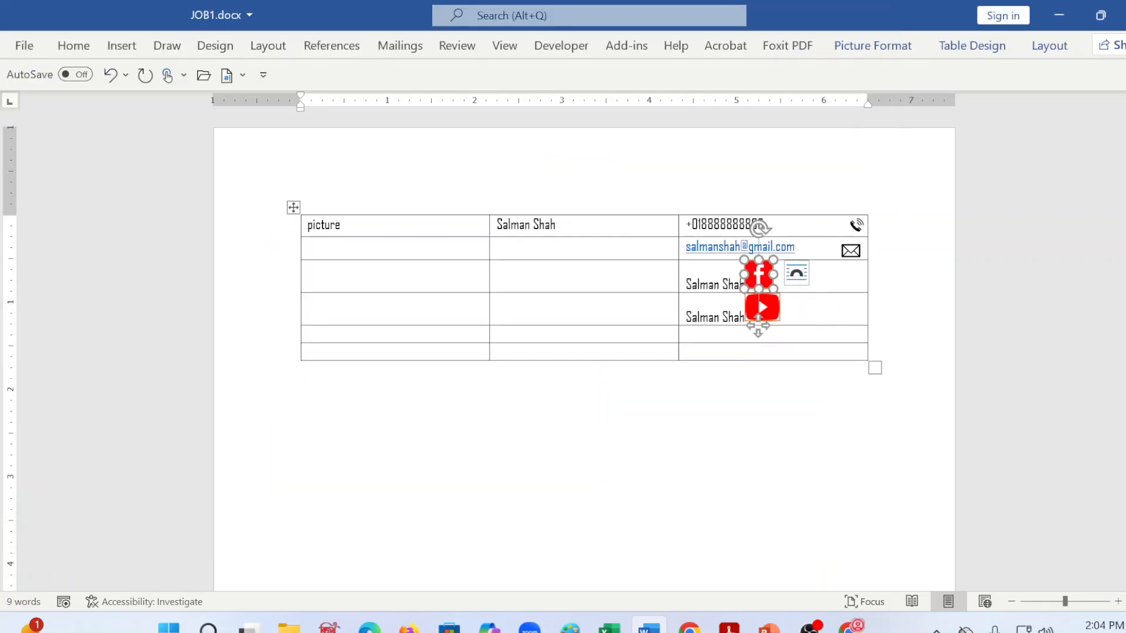
right_click(759, 277)
mouse_move(833, 515)
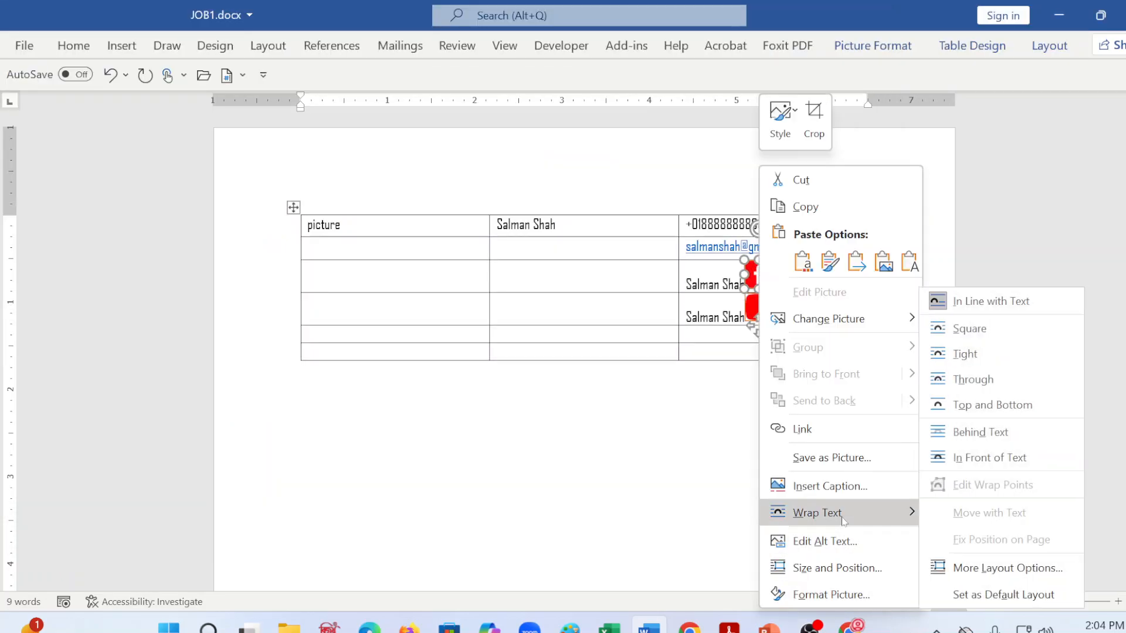
left_click(983, 378)
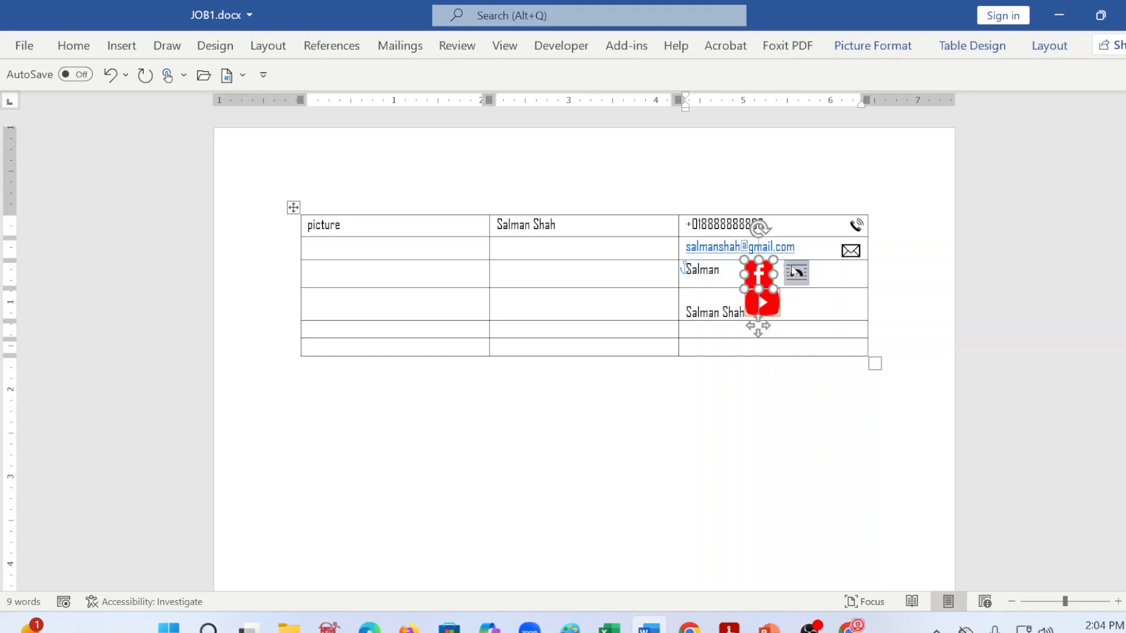
left_click(761, 303)
right_click(762, 303)
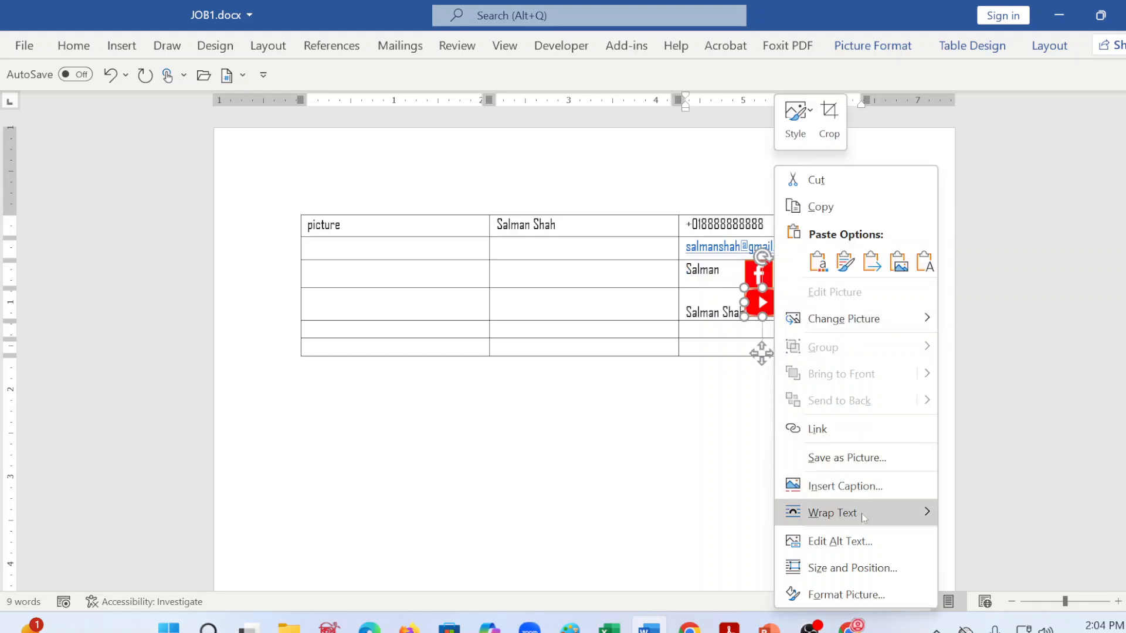
left_click(974, 403)
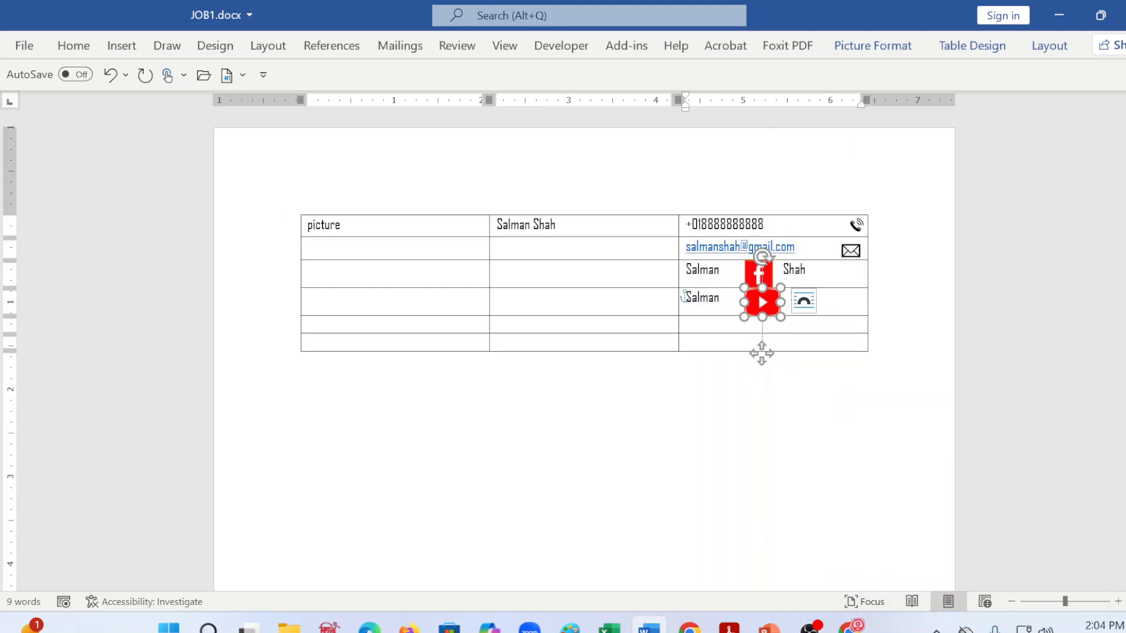
Step: Move the Facebook and YouTube icons to the right end of their table cells and shrink them to fit the rows
left_click(682, 384)
left_click_drag(758, 274, 849, 274)
left_click(756, 304)
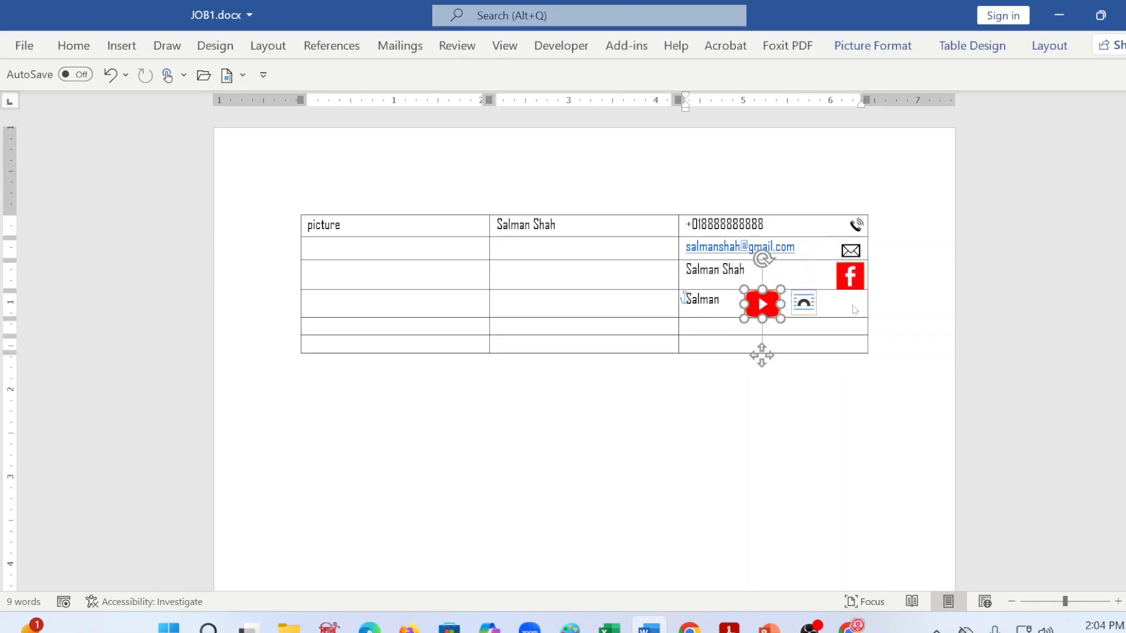
left_click(846, 481)
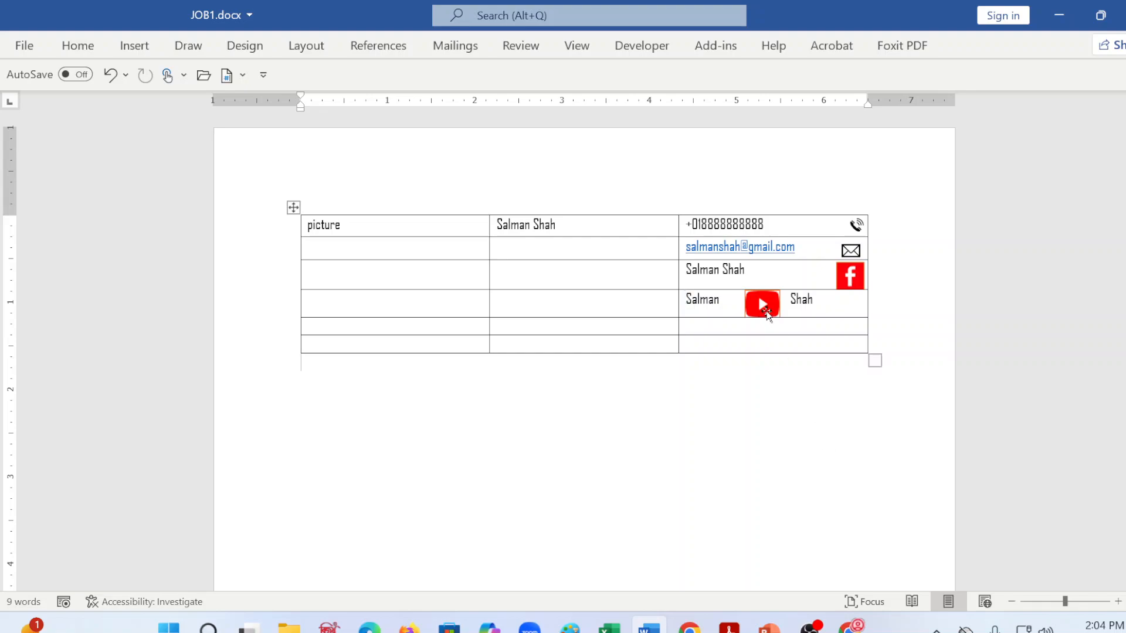
left_click_drag(762, 307, 861, 285)
left_click(843, 294)
left_click(856, 278)
left_click(790, 417)
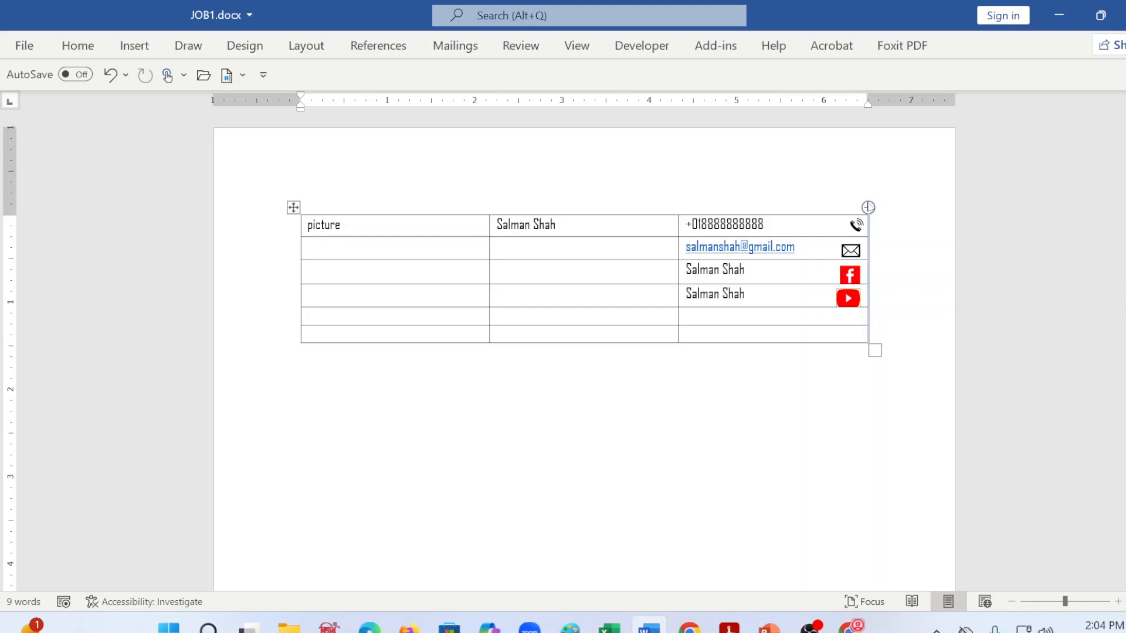
Step: Align the envelope, Facebook and YouTube icons along the table's right border, with the Facebook icon about 0.26" square
left_click(851, 254)
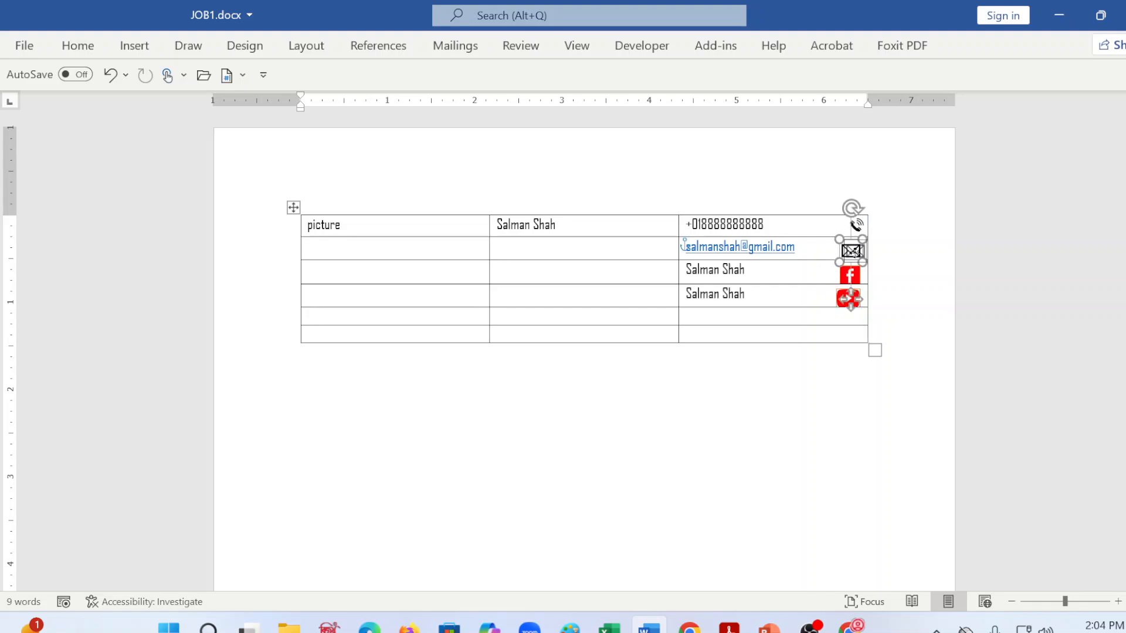
left_click_drag(858, 252, 840, 291)
left_click(869, 293)
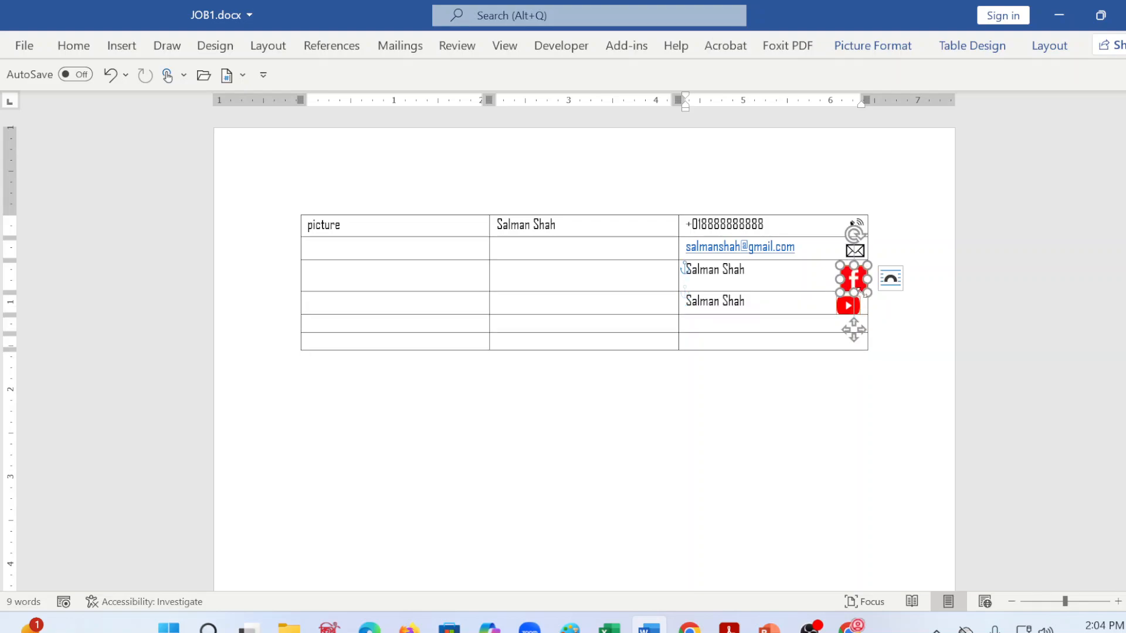
left_click(870, 342)
left_click(854, 280)
left_click(870, 332)
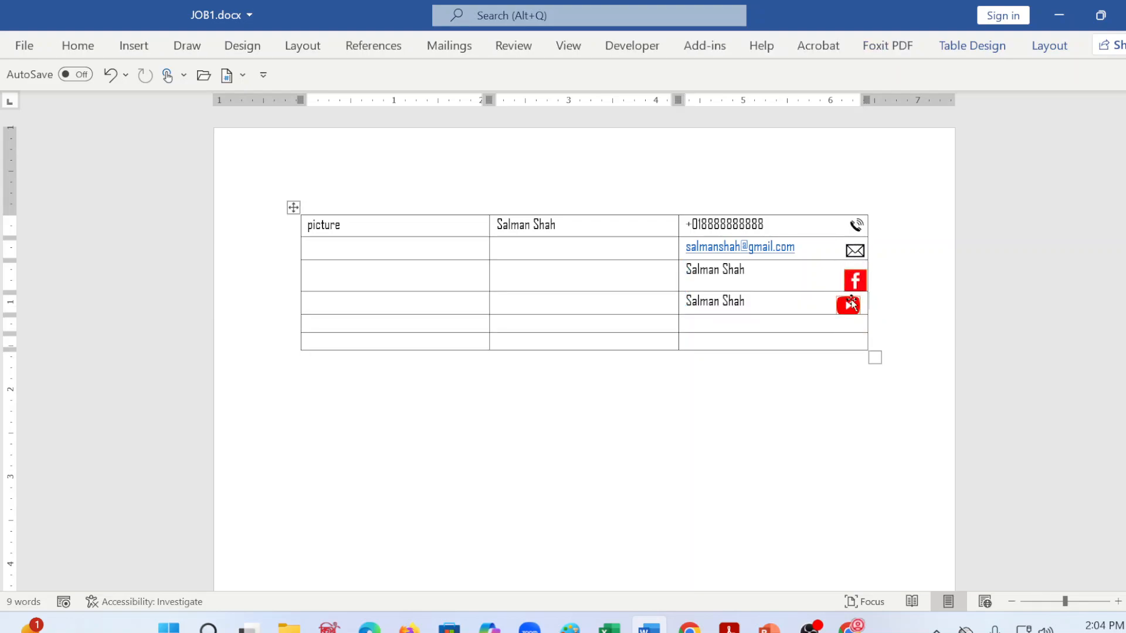
left_click_drag(851, 300, 859, 300)
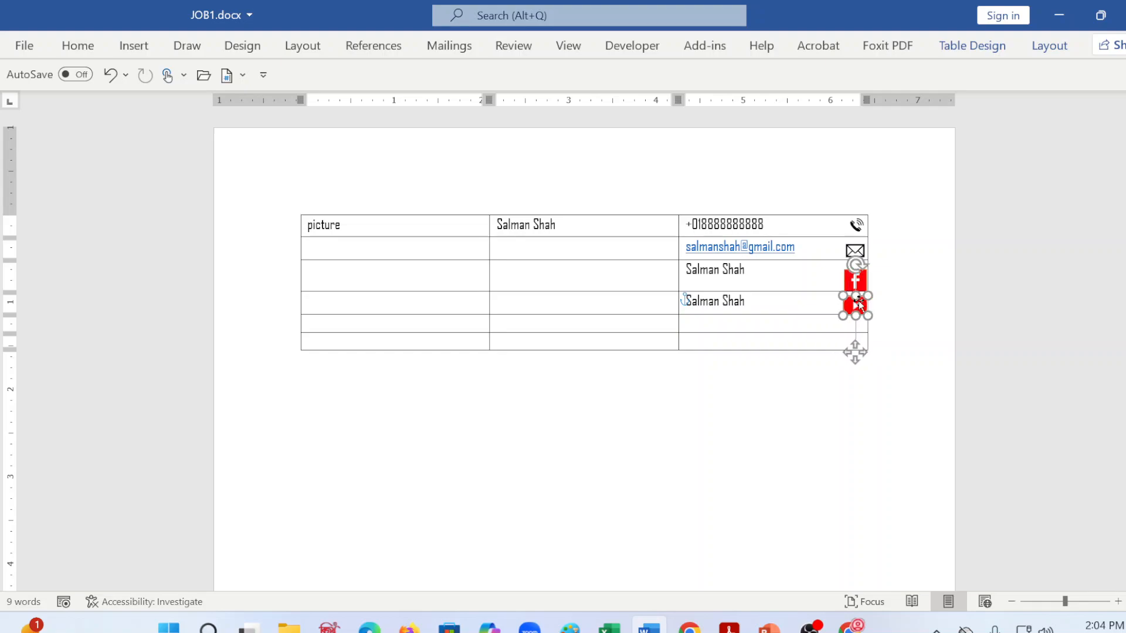
left_click(869, 301)
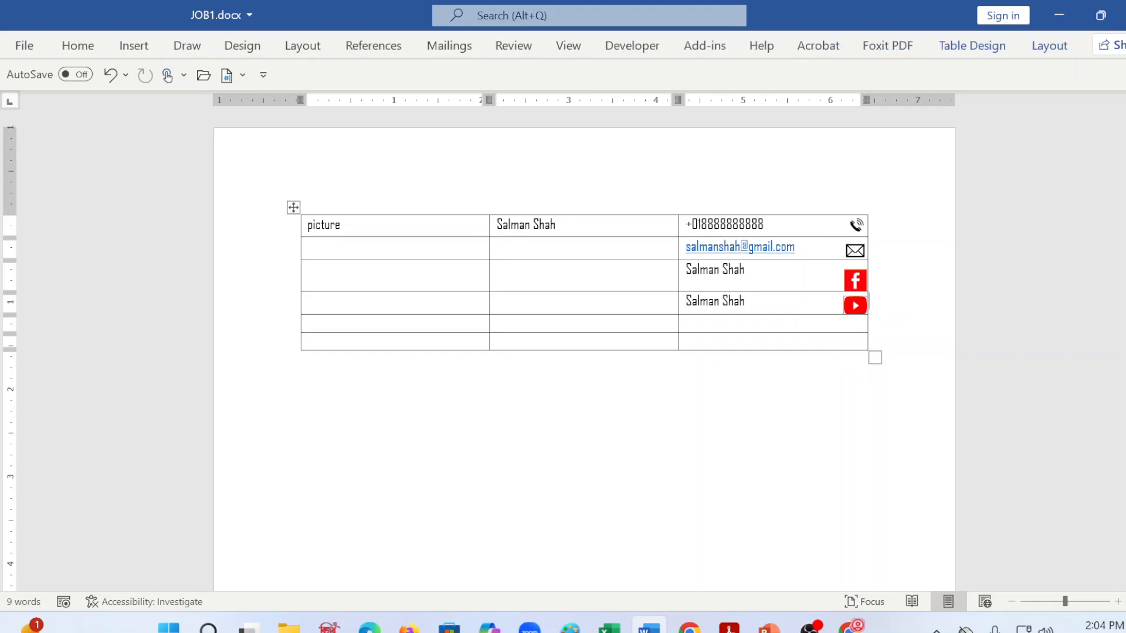
Step: Recolor the Facebook icon with the light variation of the blue accent color
left_click(856, 281)
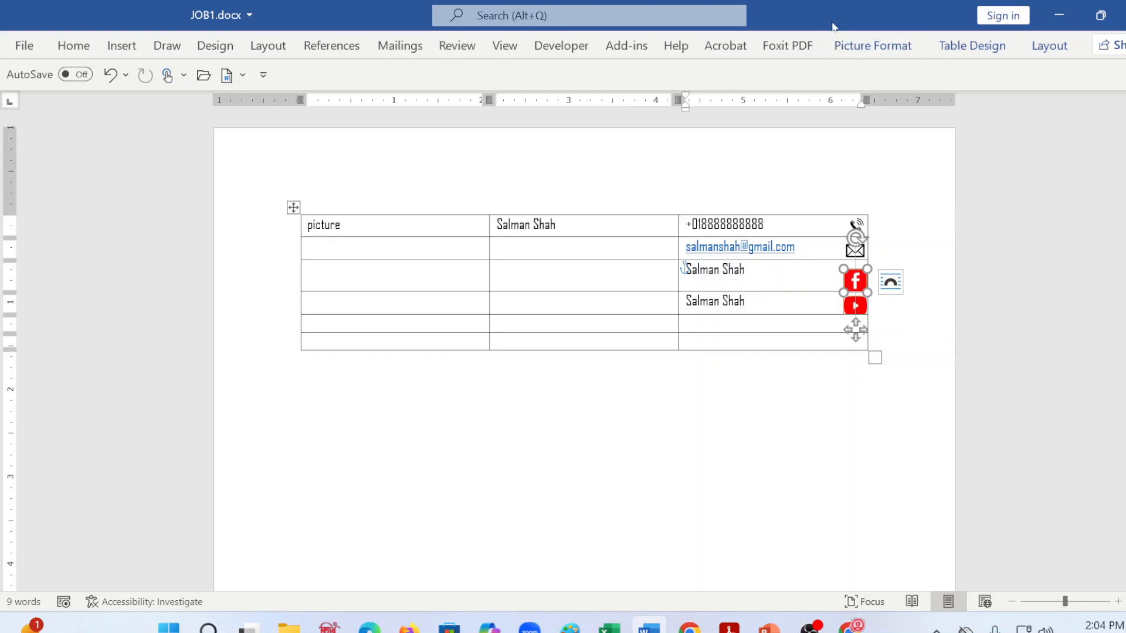
left_click(872, 45)
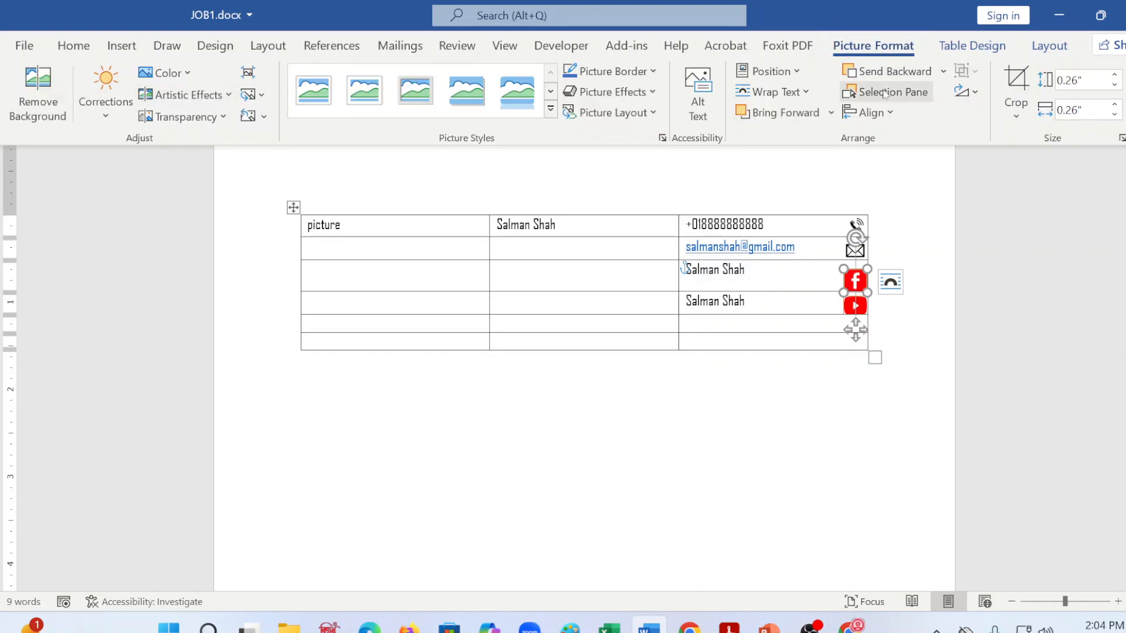
left_click(179, 76)
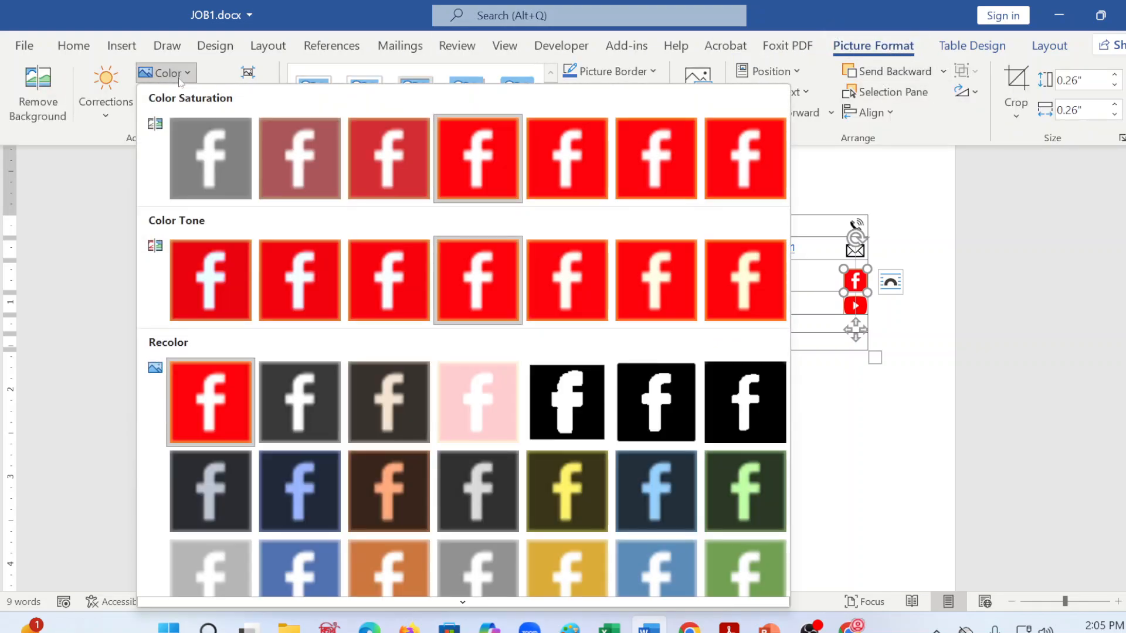
left_click(302, 562)
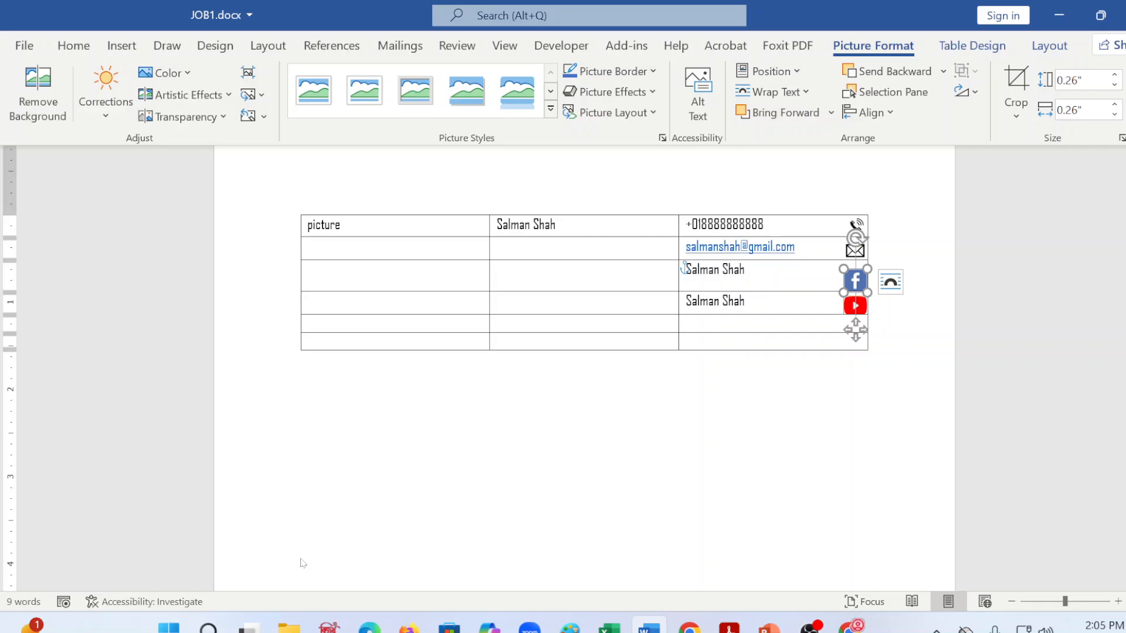
left_click(814, 486)
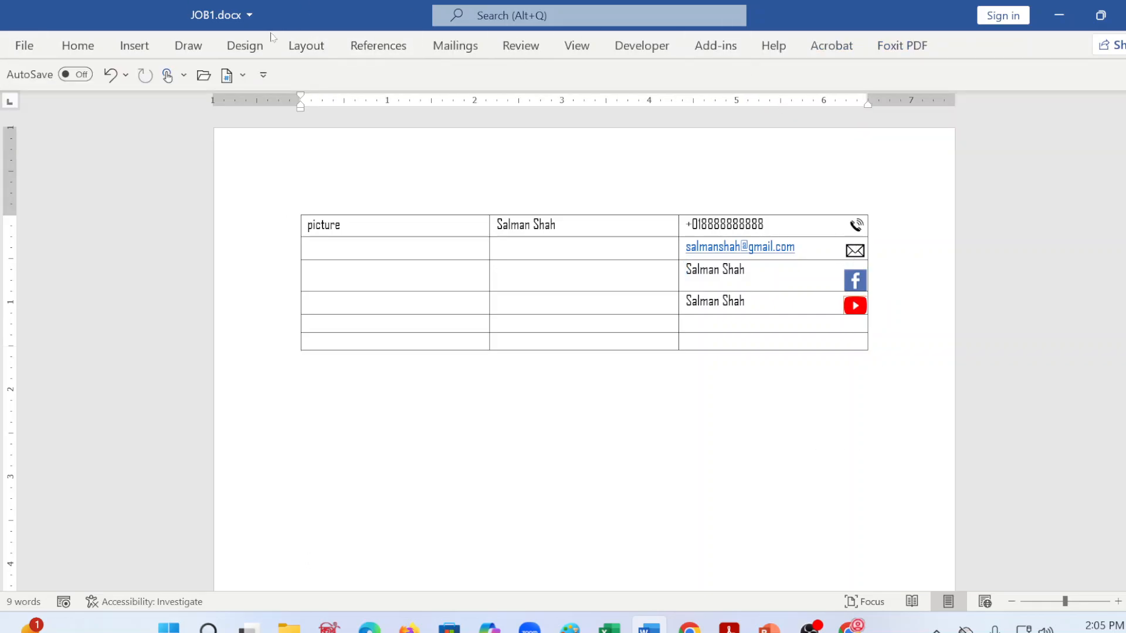
Step: Review the picture color options for the Facebook icon, including saturation, tone and recolor variations
left_click(855, 282)
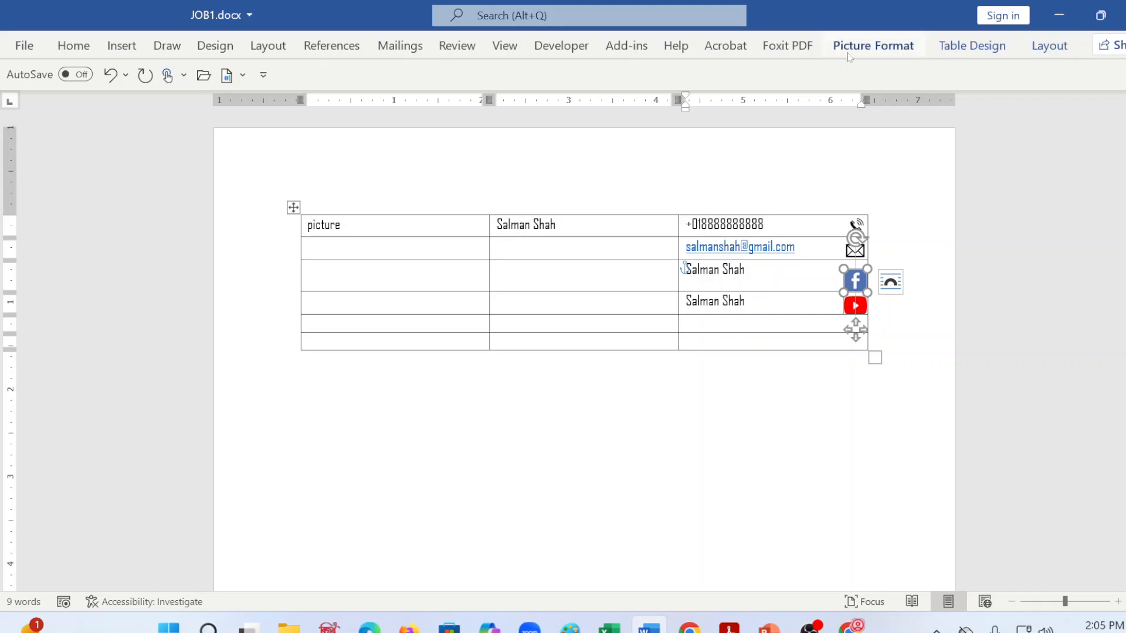
left_click(873, 46)
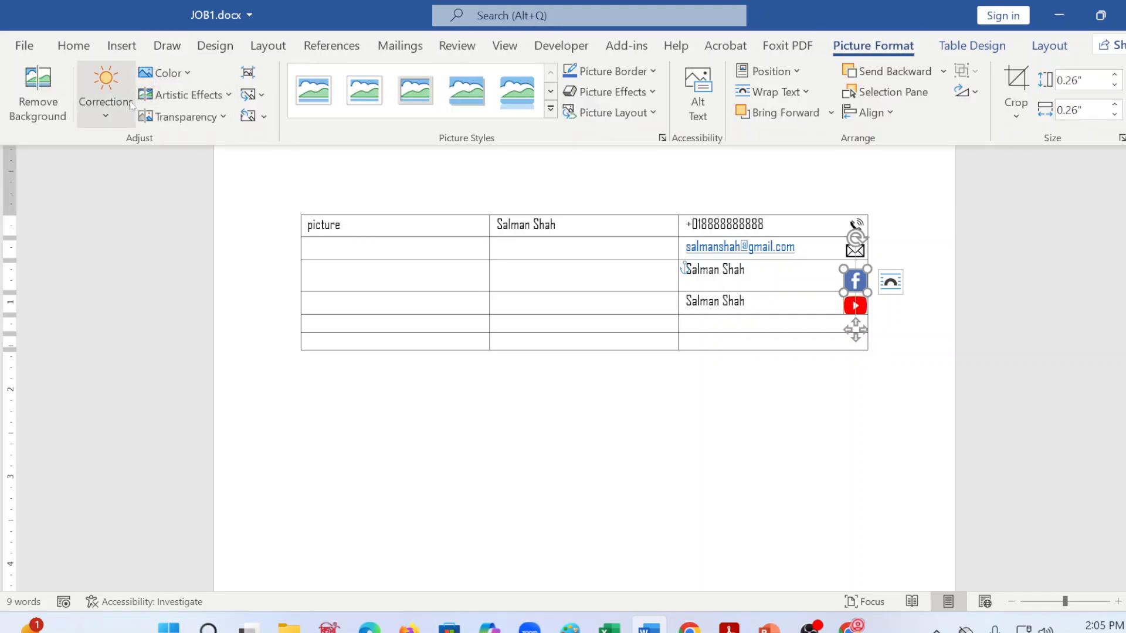
left_click(164, 73)
scroll(346, 537, "down", 1)
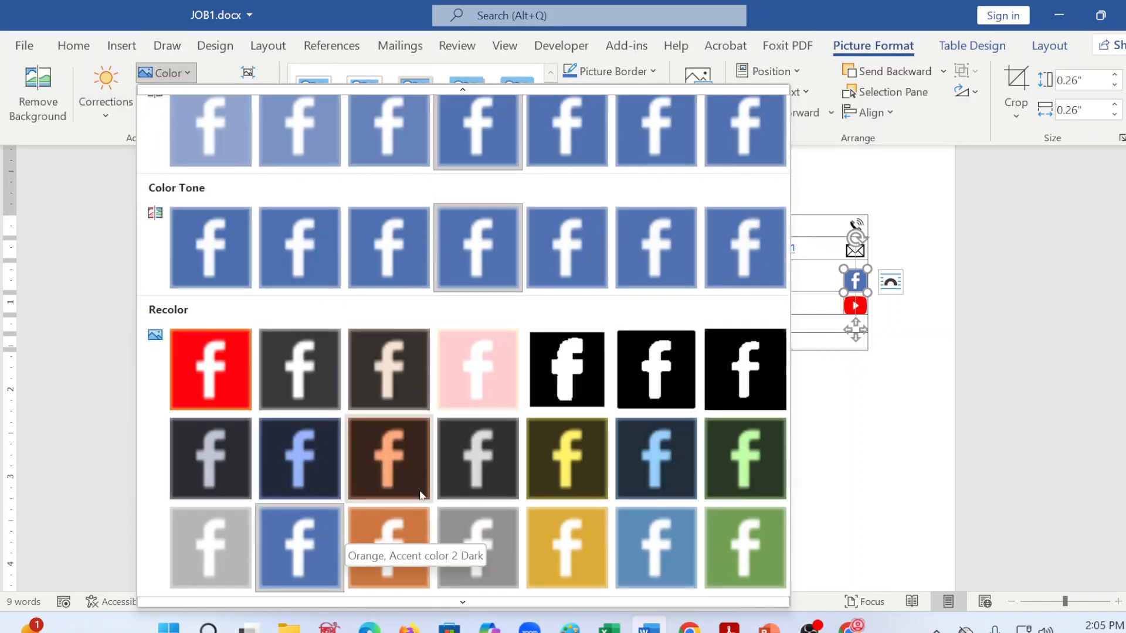
scroll(346, 537, "up", 1)
key("Escape")
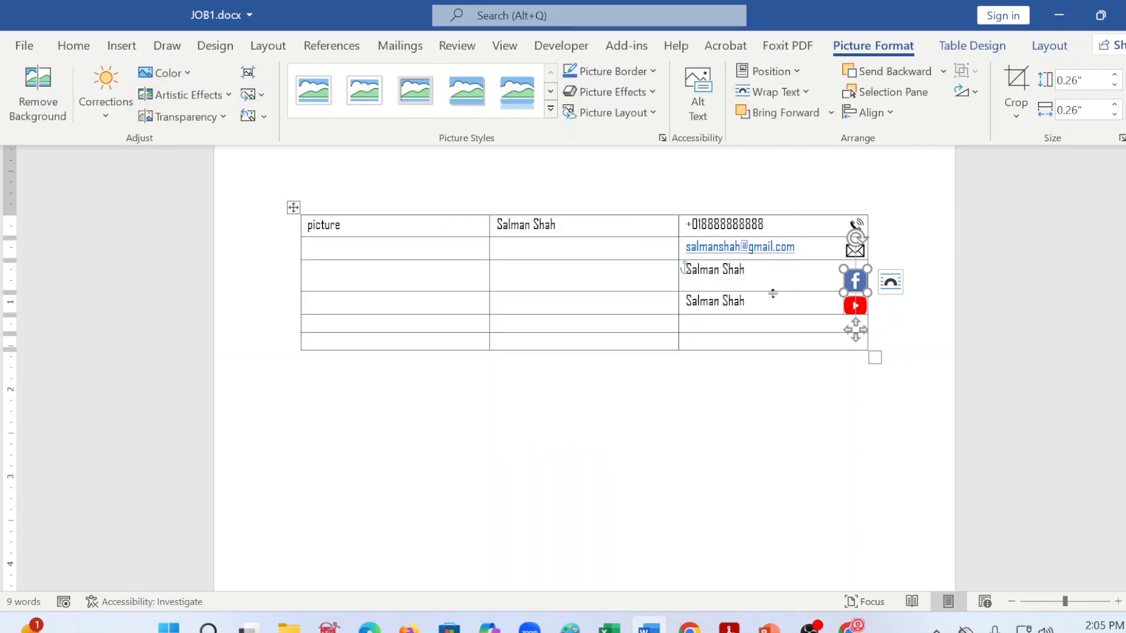
left_click(683, 269)
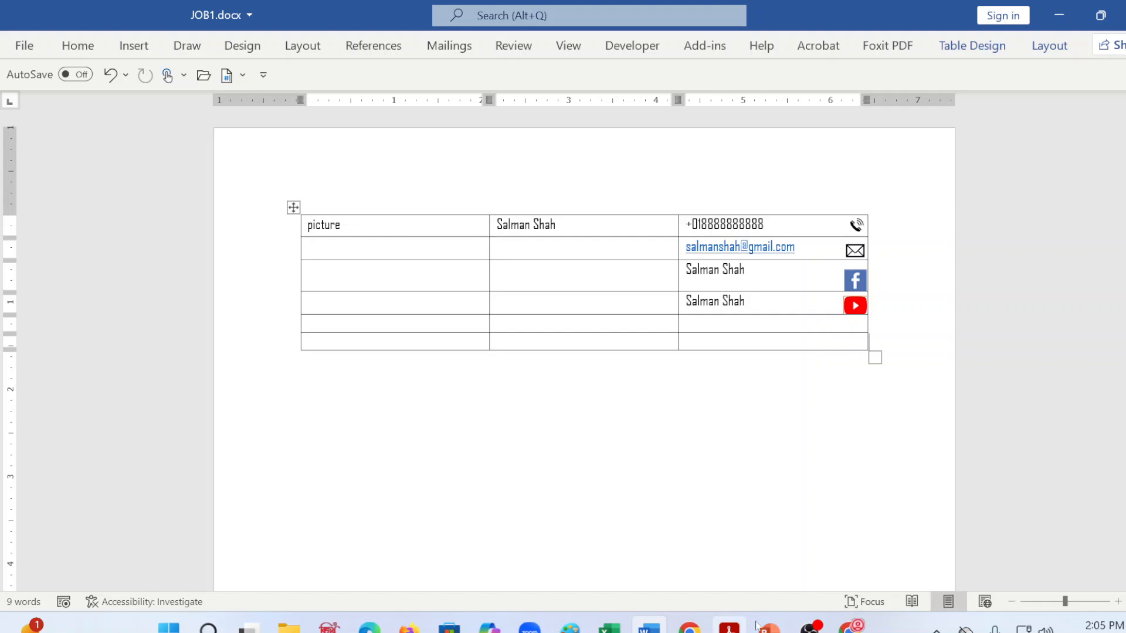
Step: Switch to word_combined.pdf in Acrobat and examine the résumé header's photo, name, job title and contact details layout, plus the Education section
left_click(534, 250)
key("shift+Down")
key("shift+Down")
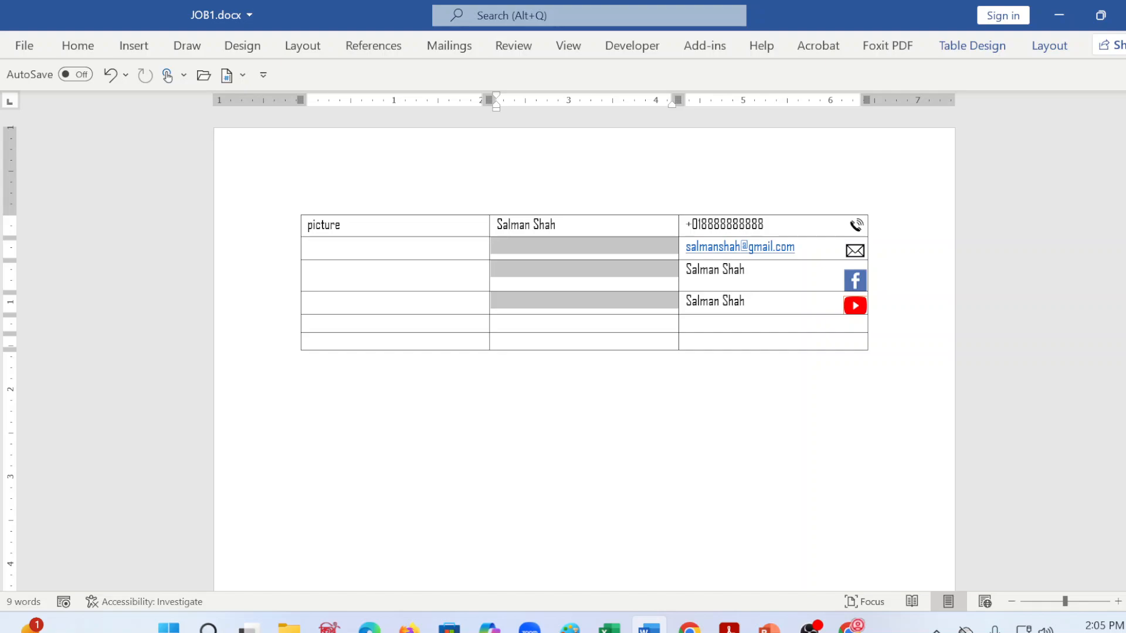
left_click(729, 627)
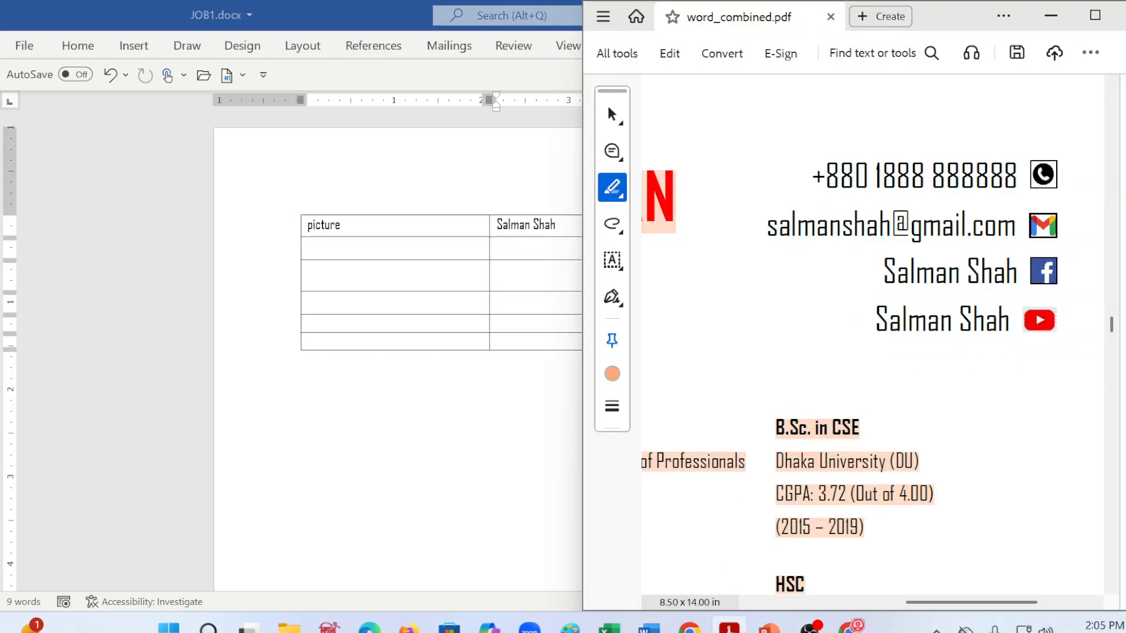
left_click_drag(932, 603, 799, 586)
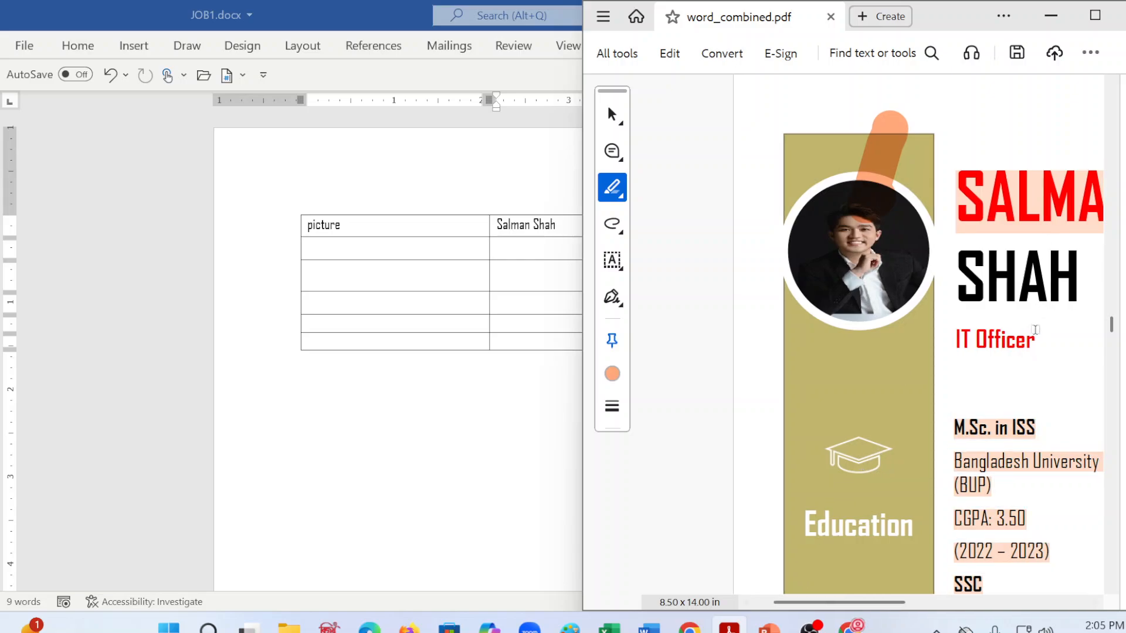
scroll(953, 183, "right", 5)
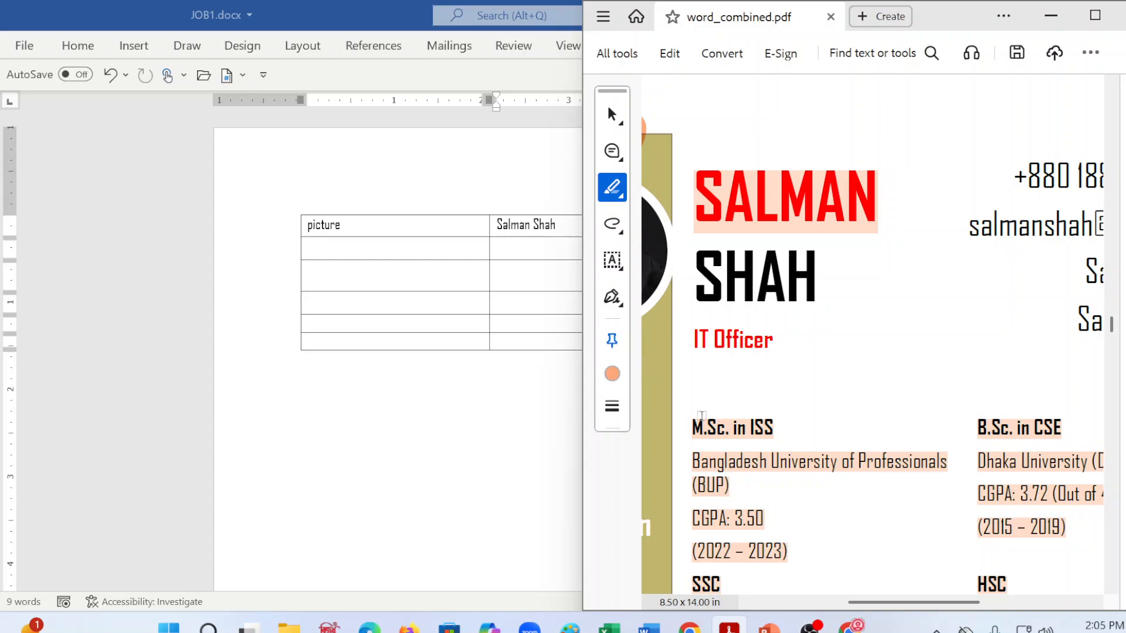
scroll(736, 428, "down", 1)
scroll(739, 429, "up", 2)
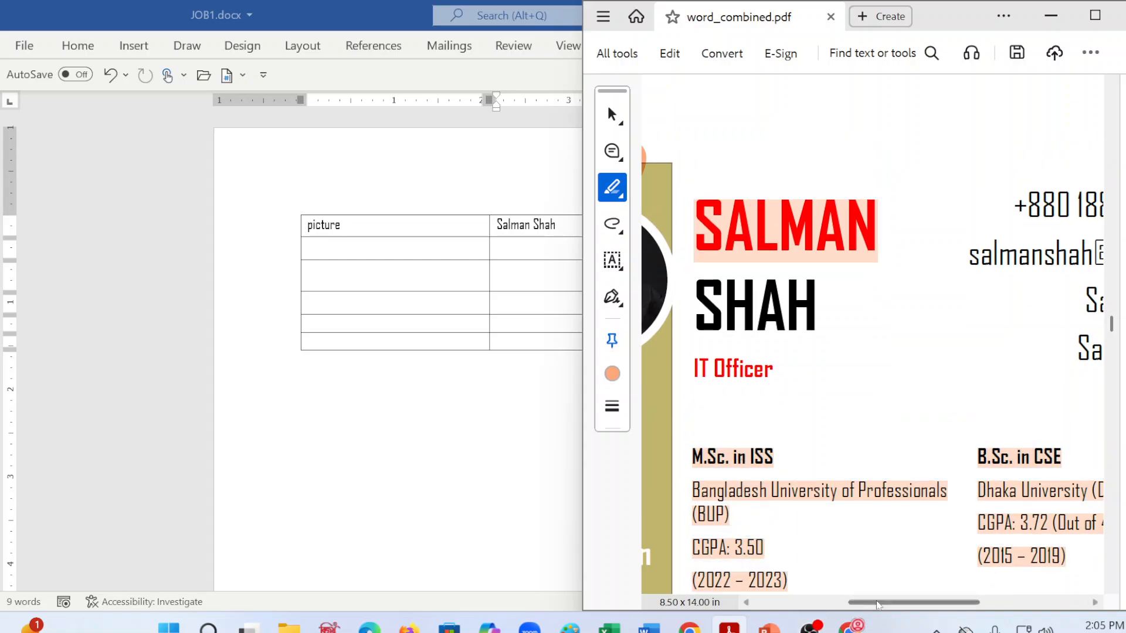
left_click(828, 604)
scroll(832, 589, "right", 2)
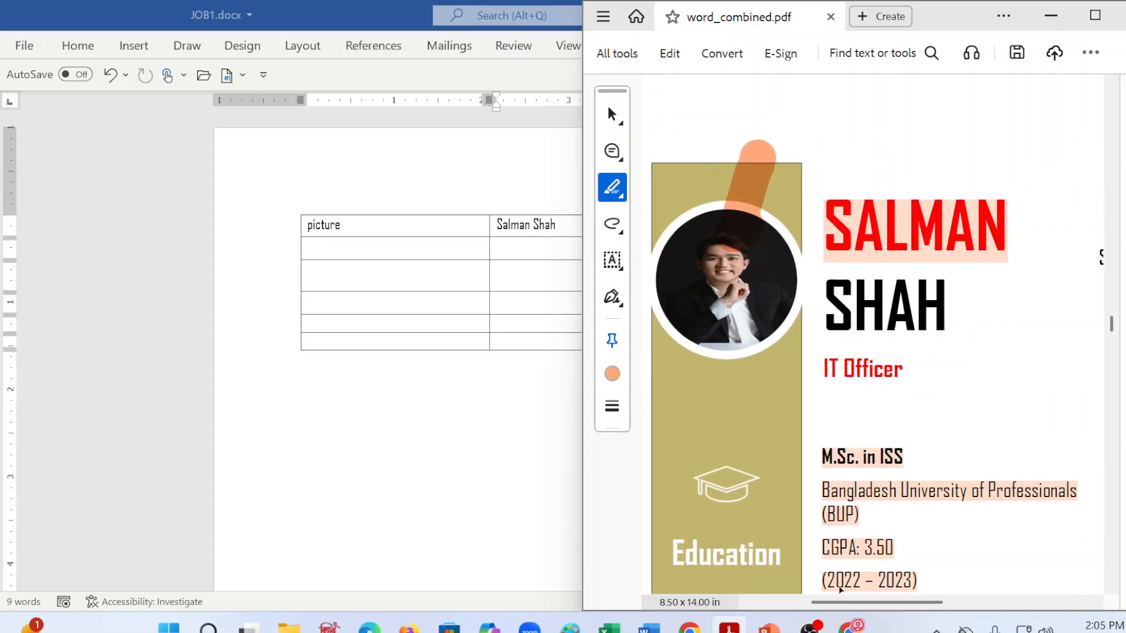
scroll(938, 487, "right", 5)
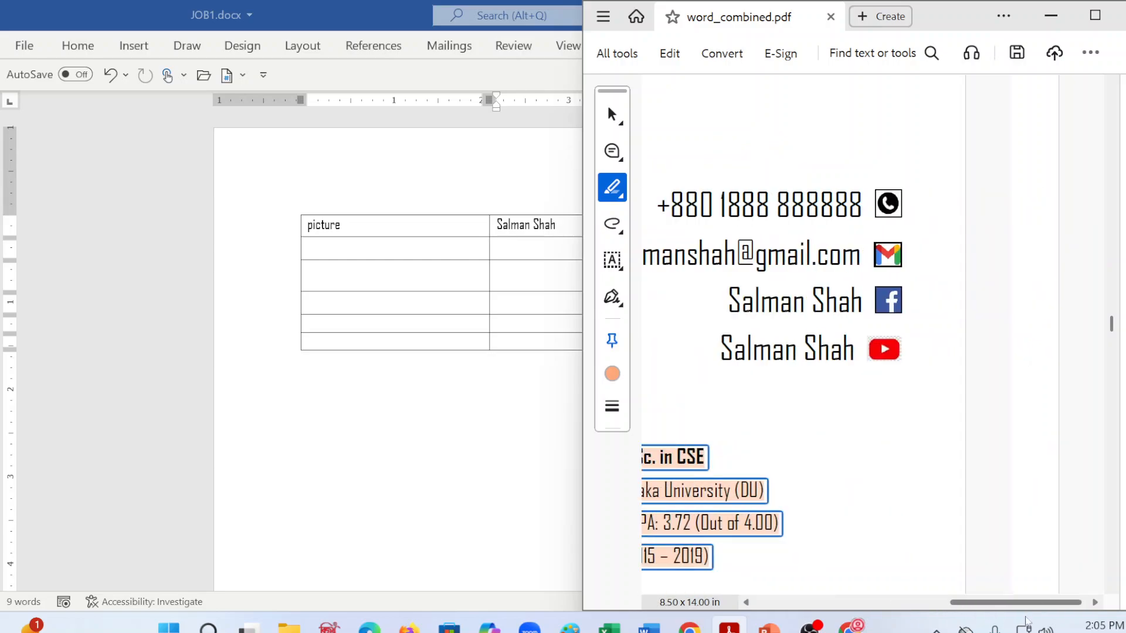
left_click(747, 357)
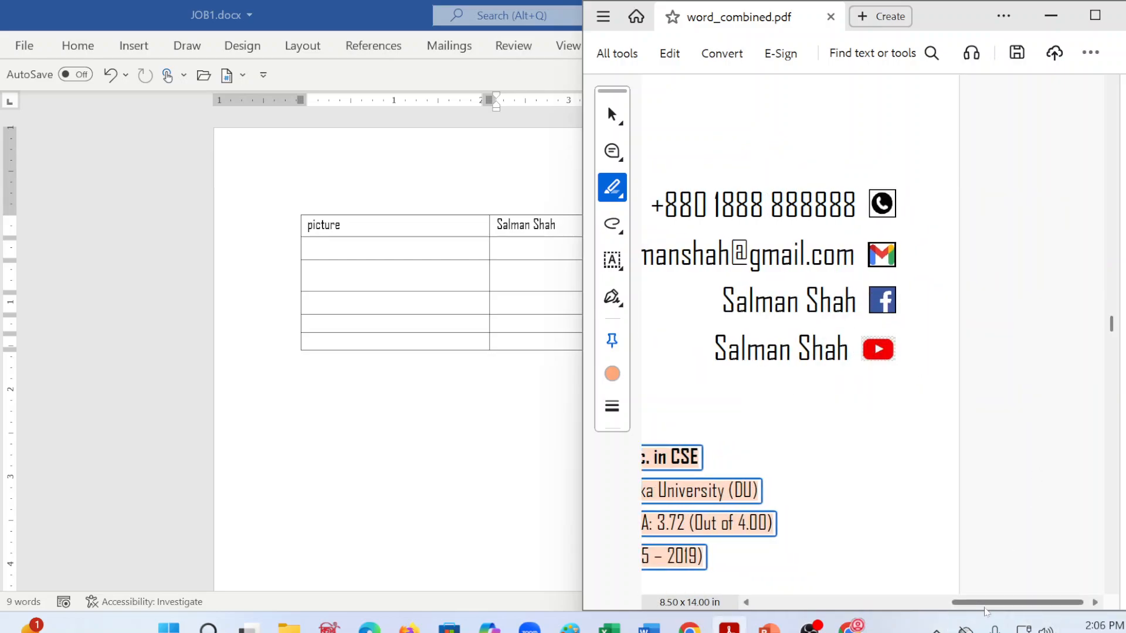
left_click_drag(985, 602, 843, 602)
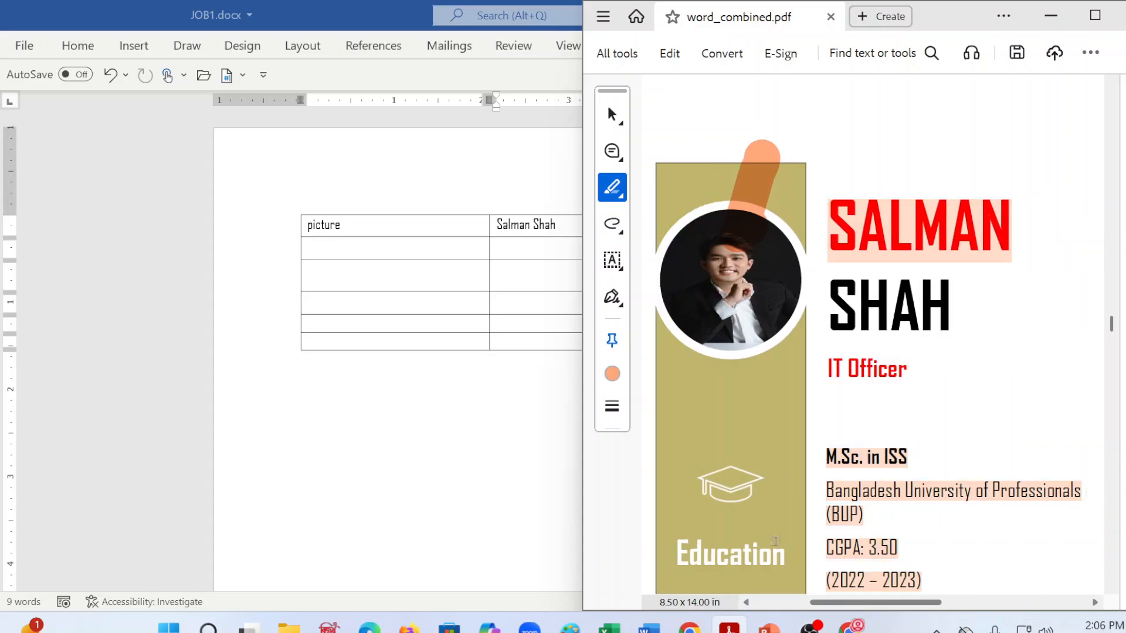
Step: Back in JOB1.docx, enter "Education" in the first column of the table's fifth row
left_click(377, 302)
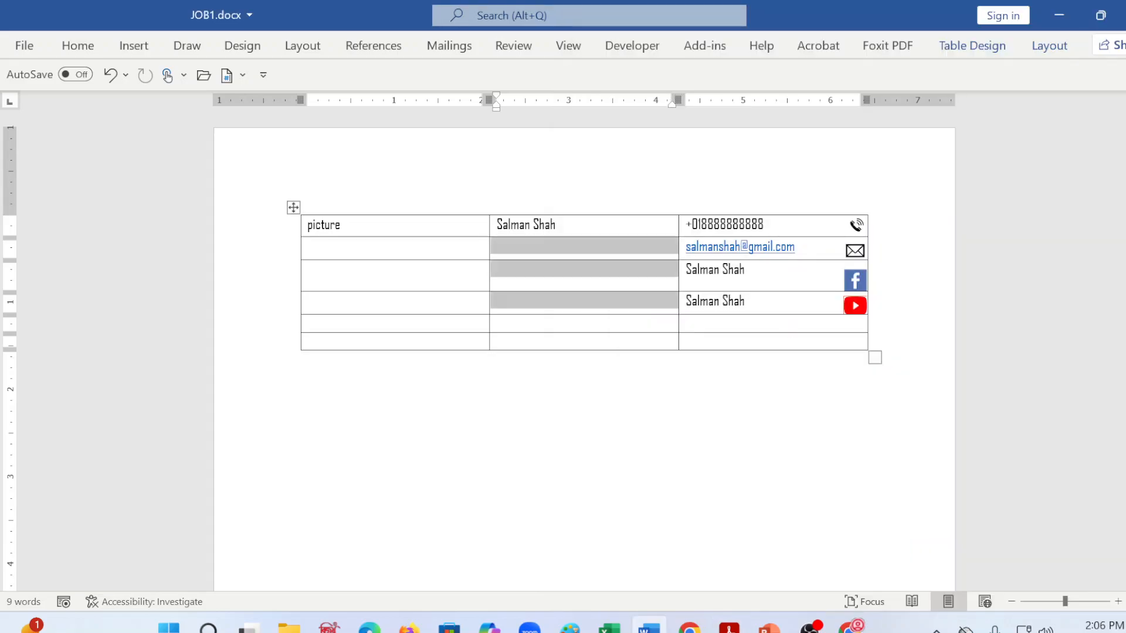
left_click(382, 306)
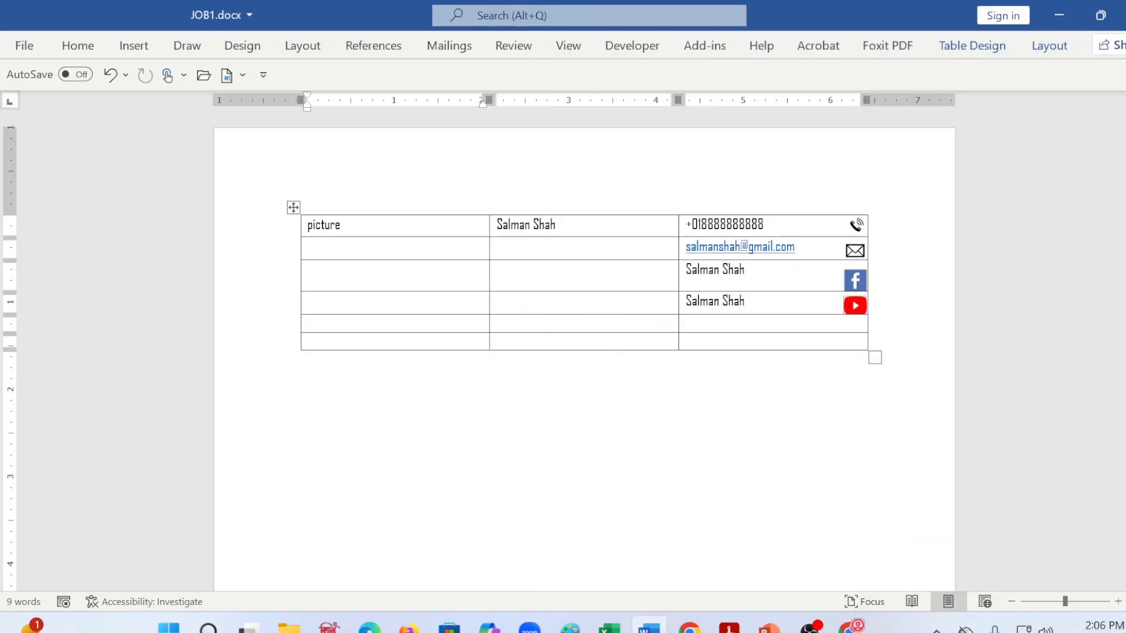
type("Education")
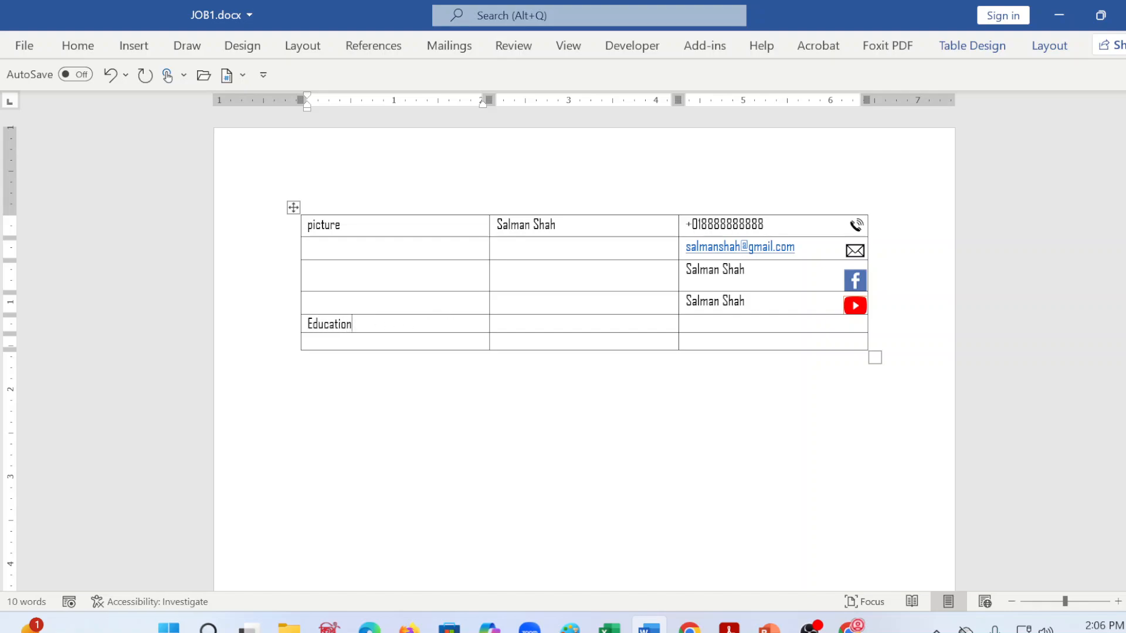
Step: Merge the top four cells of the table's middle column into one cell
left_click(538, 340)
left_click_drag(507, 225, 526, 301)
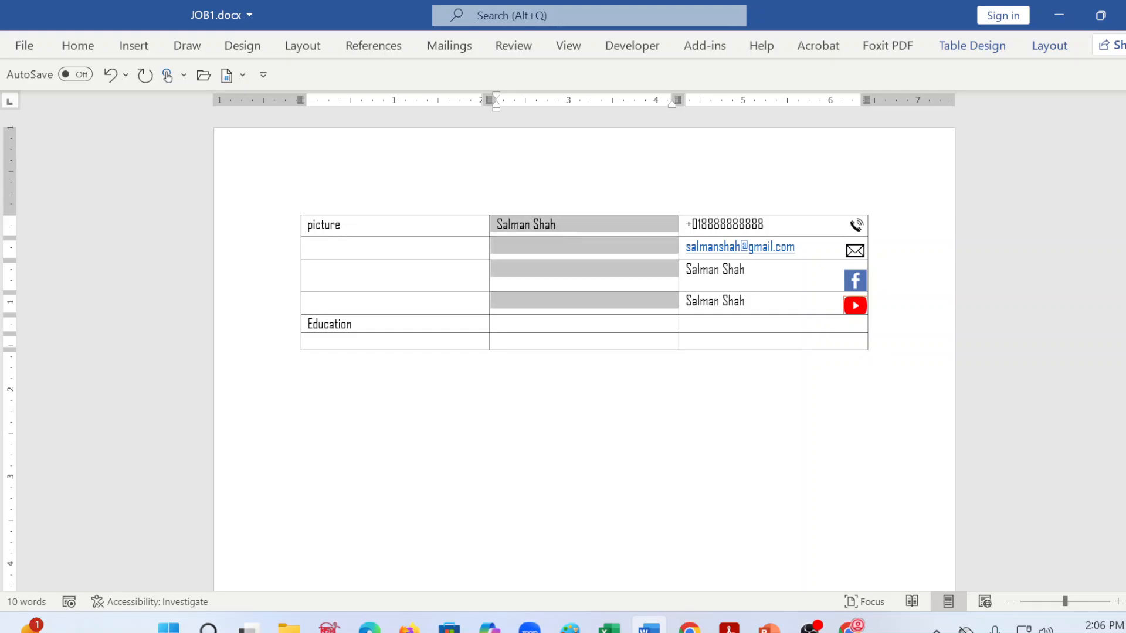
left_click(1049, 45)
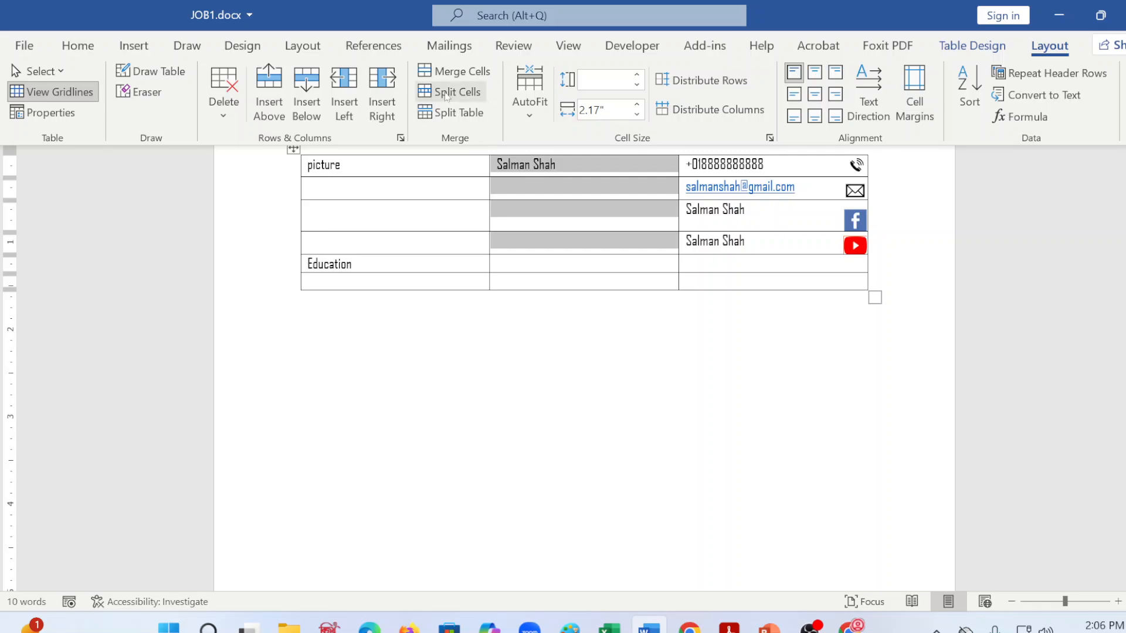
left_click(450, 75)
scroll(443, 270, "up", 1)
Step: Merge the top four cells of the table's first column into one cell
left_click(367, 226)
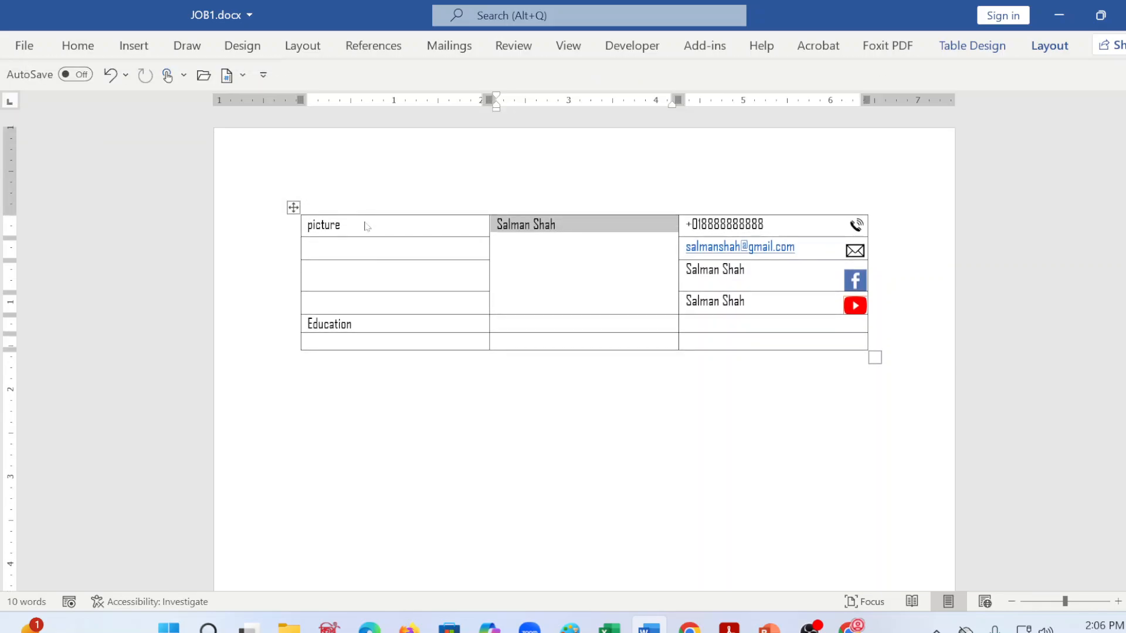
left_click_drag(368, 225, 375, 300)
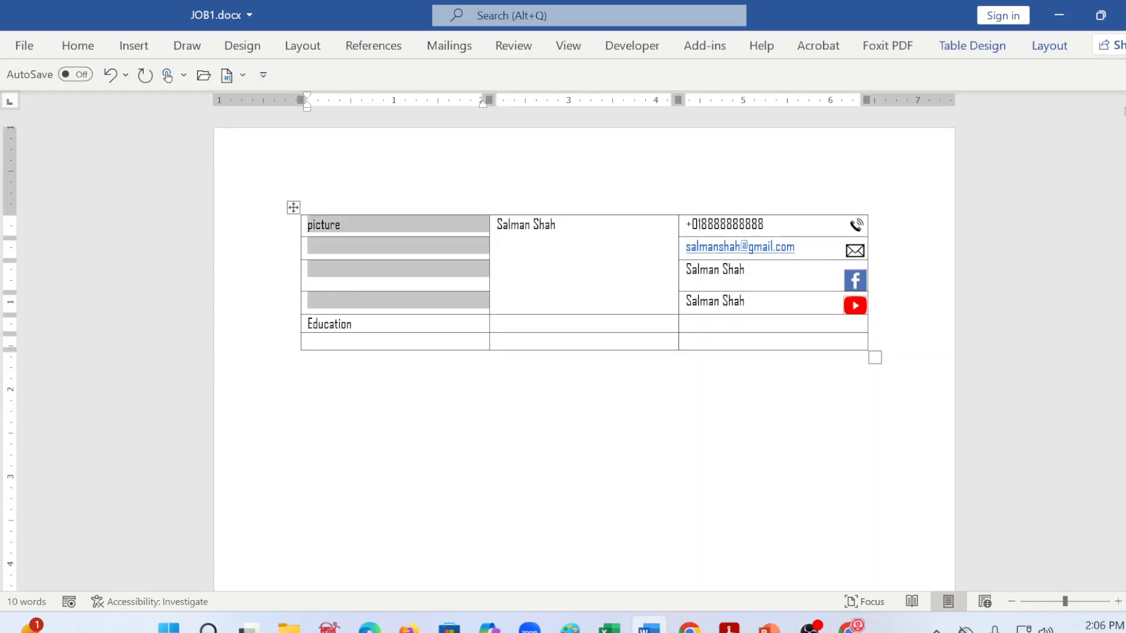
left_click(1049, 45)
left_click(985, 44)
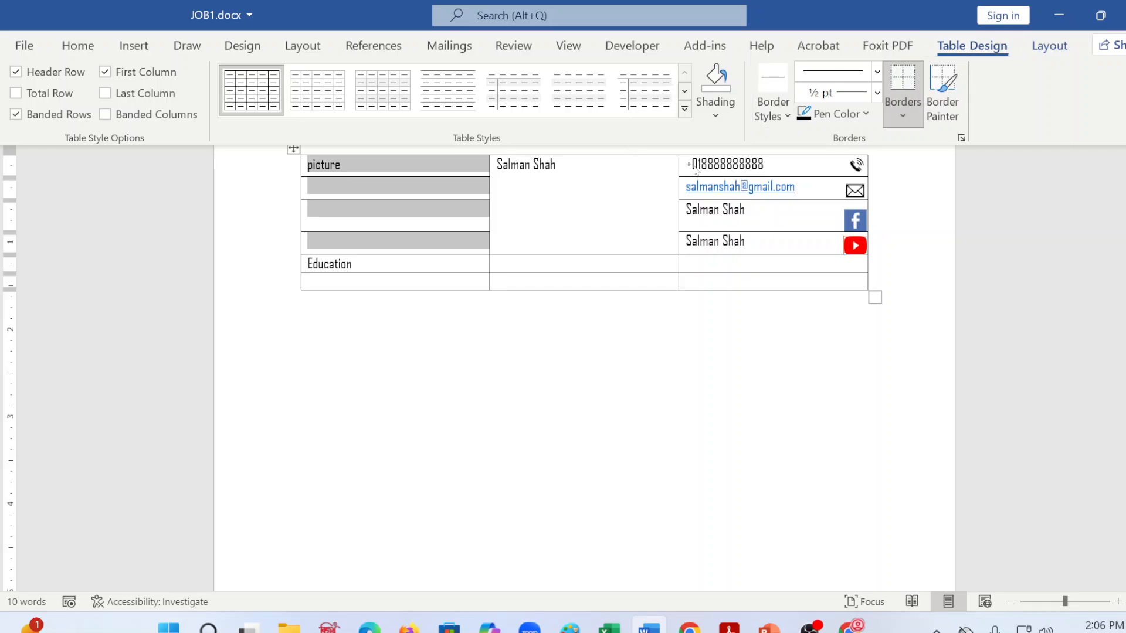
left_click(1049, 45)
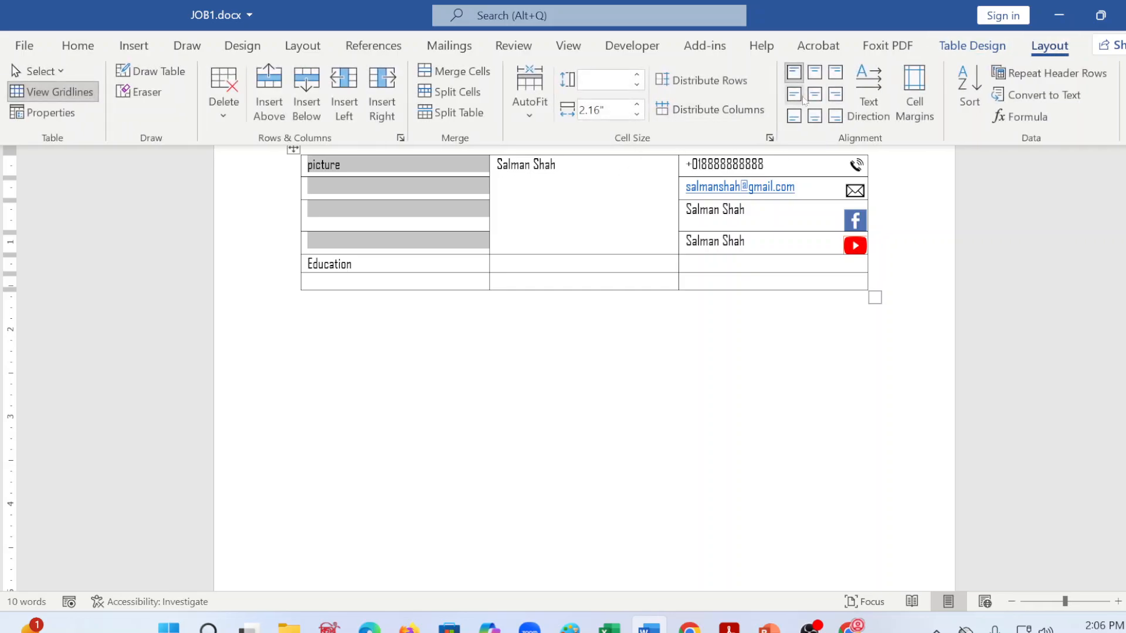
left_click(455, 79)
left_click(553, 299)
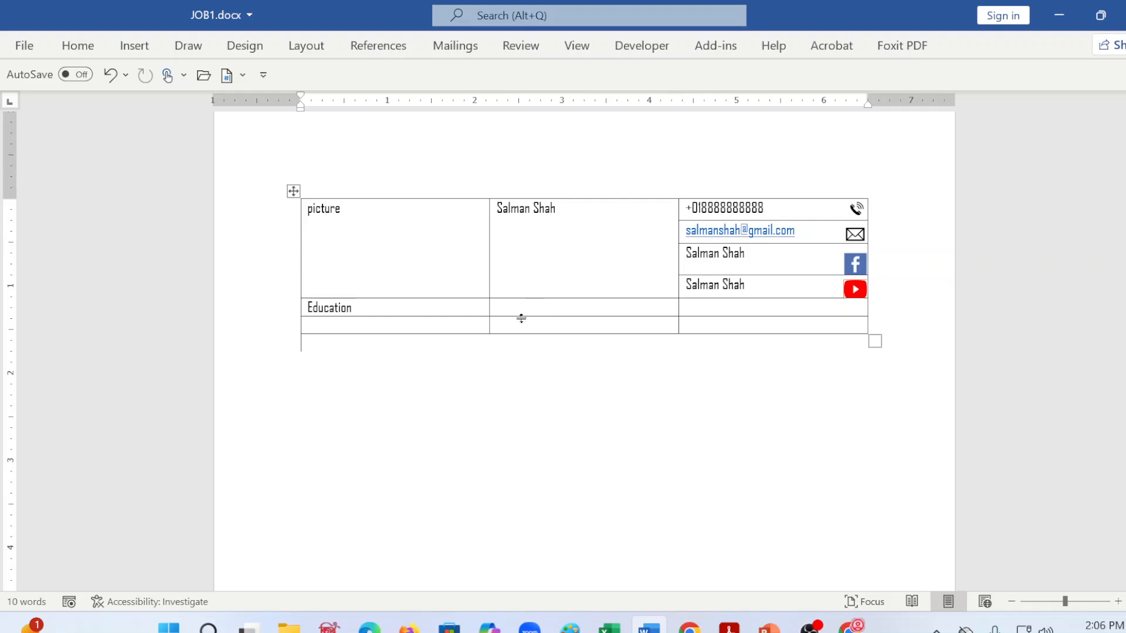
Step: Split the full name in the merged middle cell onto two lines and add "IT Officer" on a line beneath it
left_click(341, 307)
left_click(565, 230)
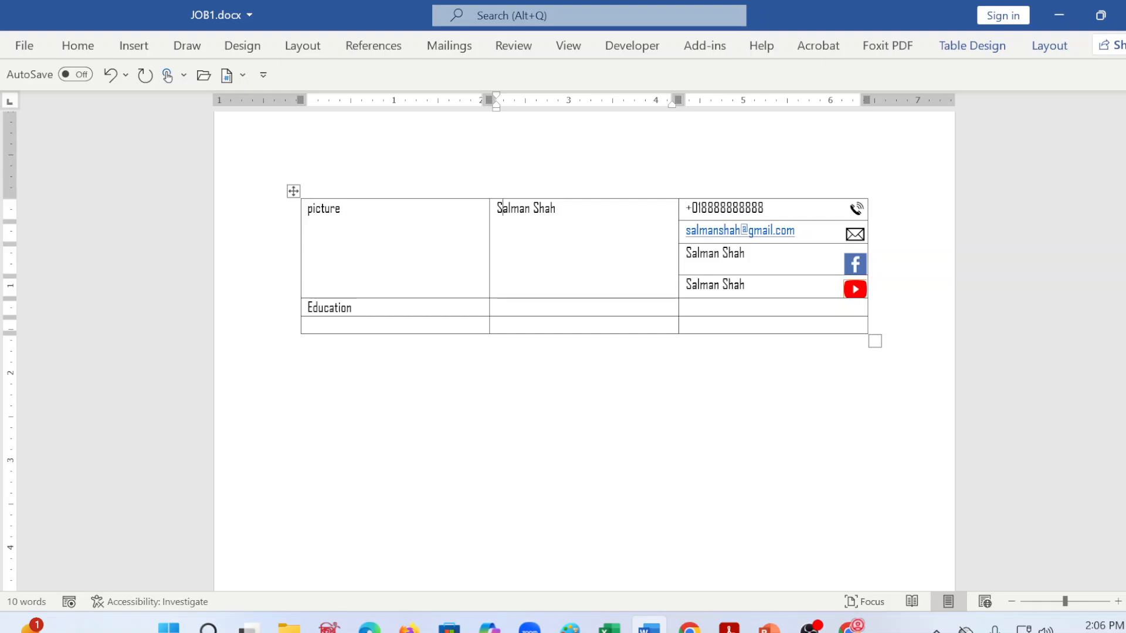
key("Return")
key("BackSpace")
type("O")
type("icer")
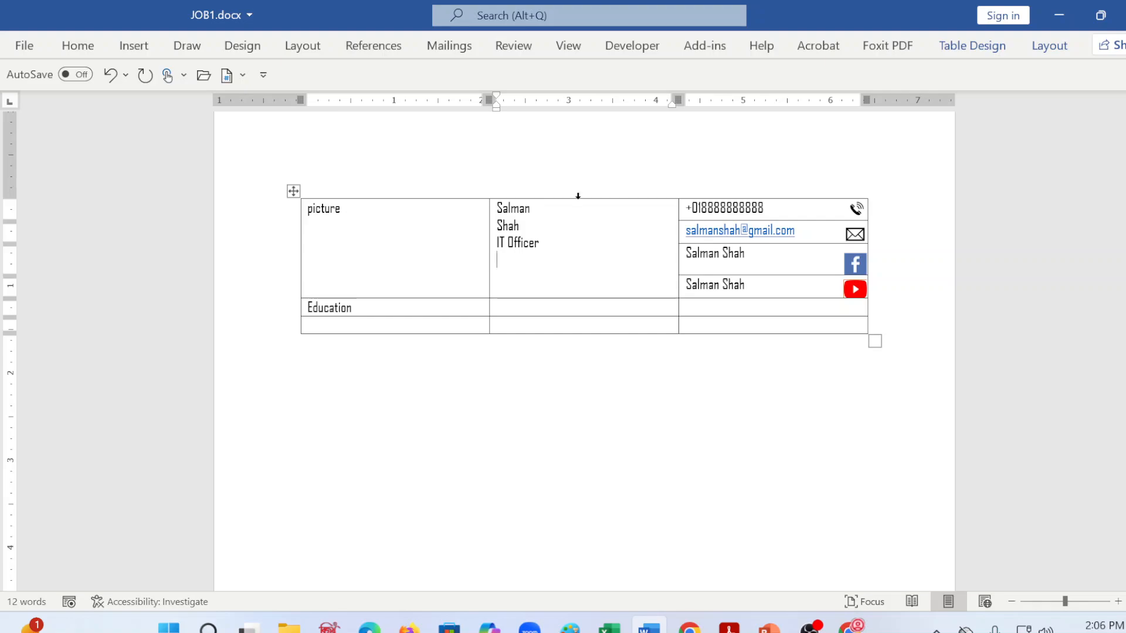
Step: Delete the placeholder text "picture" from the merged cell in the first column
left_click(373, 264)
key("BackSpace")
key("BackSpace")
key("BackSpace")
key("BackSpace")
key("BackSpace")
key("BackSpace")
key("BackSpace")
Step: Start inserting a picture from this device into the empty merged cell and look through the Icons folder inside Icons (1) for the profile photo
left_click(122, 46)
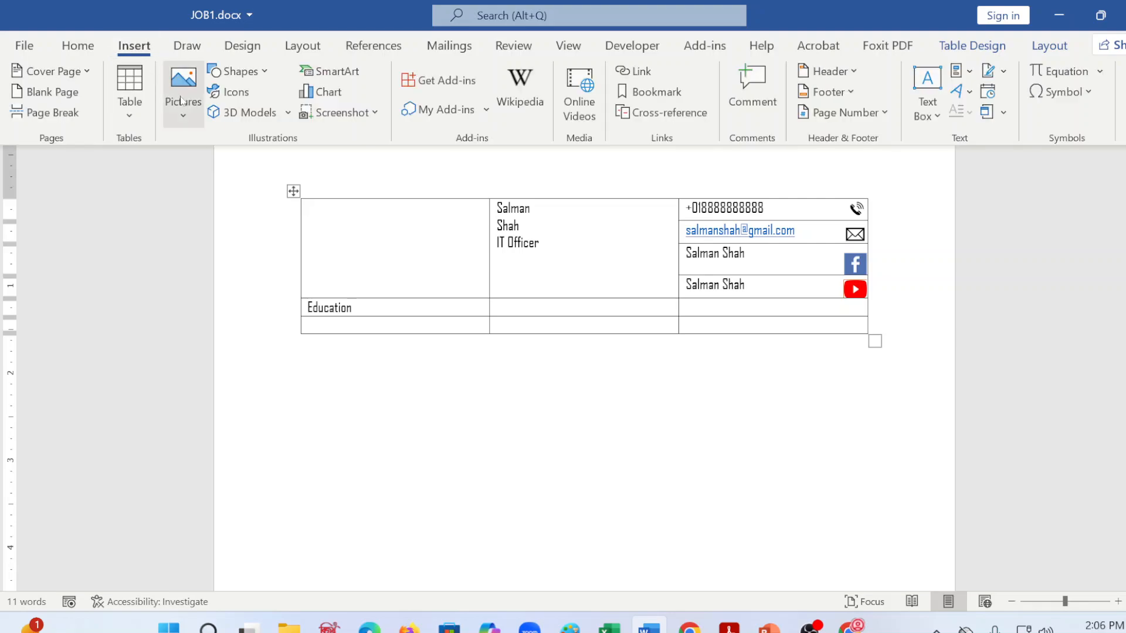
left_click(181, 94)
left_click(224, 176)
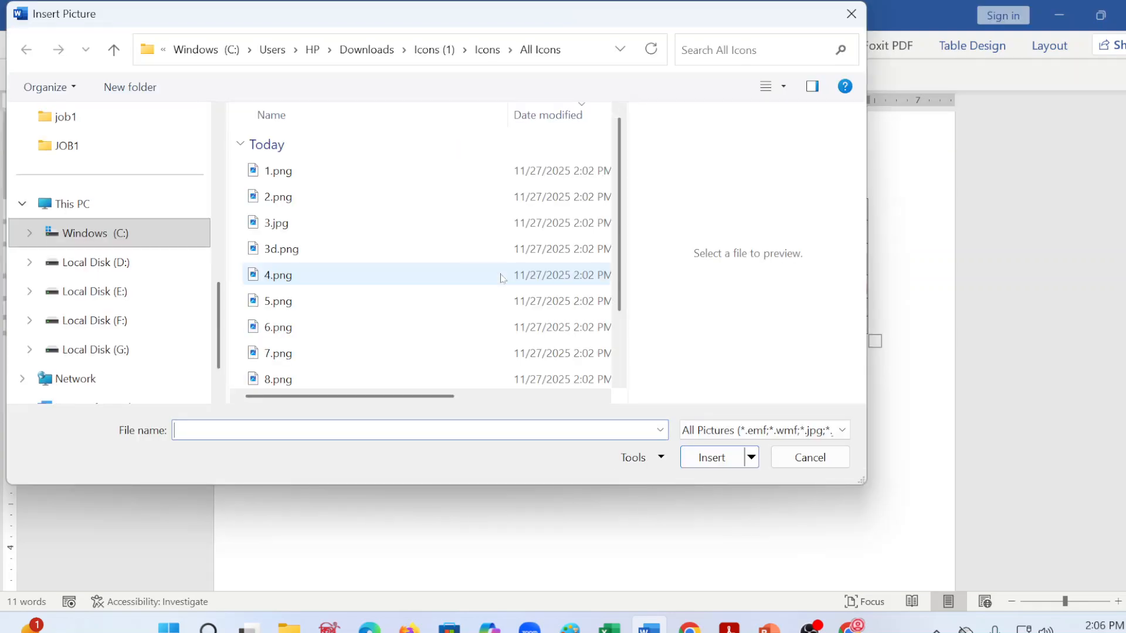
left_click(481, 56)
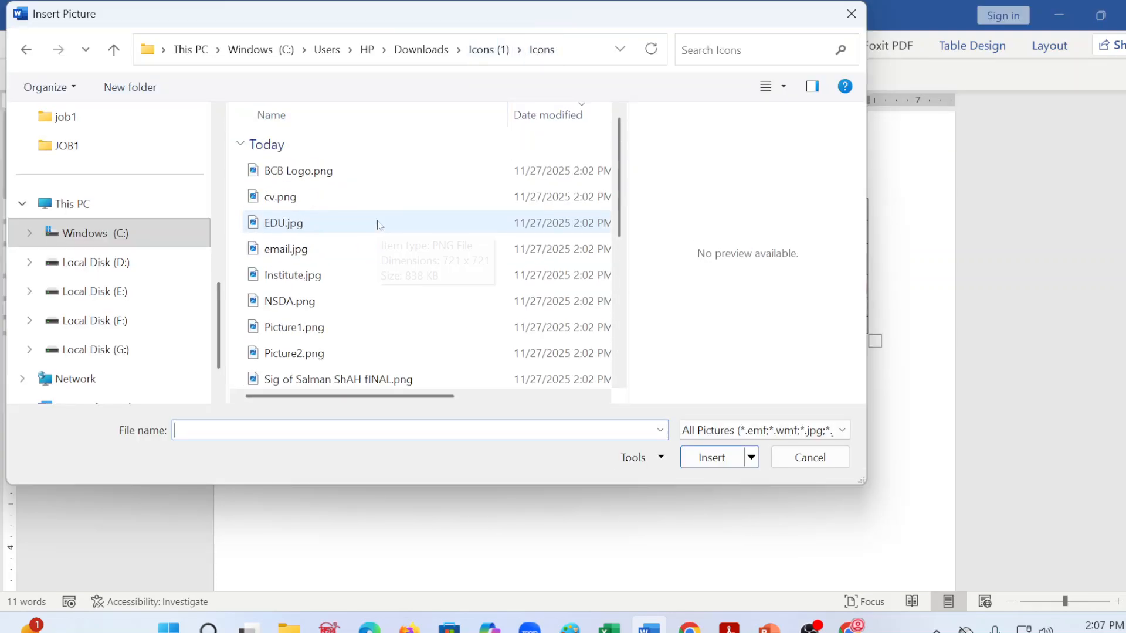
scroll(377, 221, "down", 3)
scroll(306, 319, "up", 2)
left_click(295, 197)
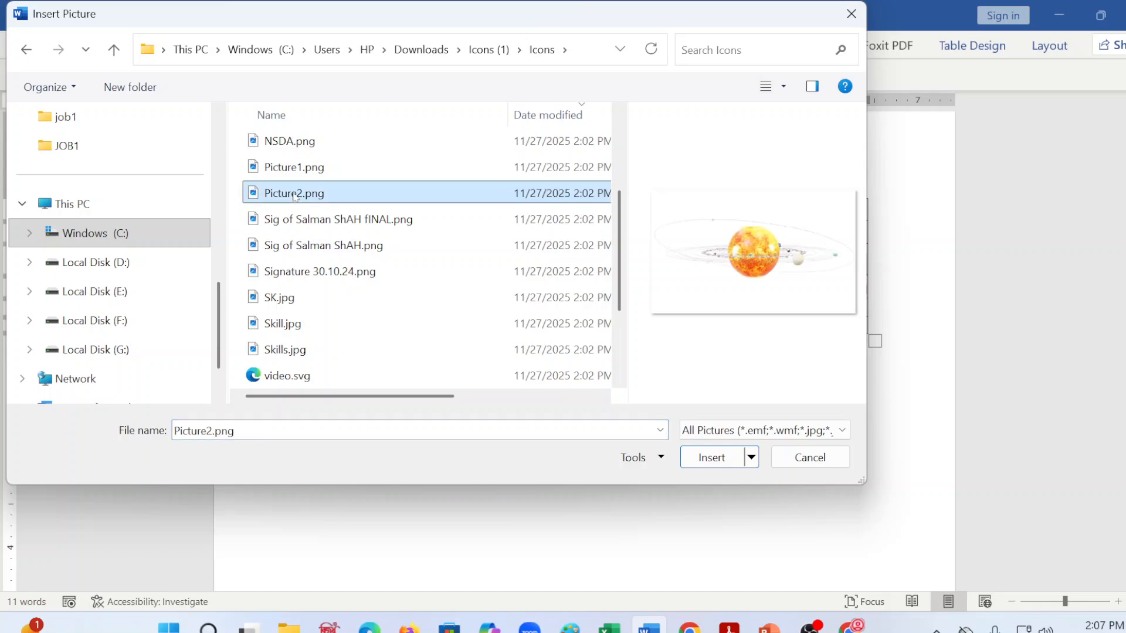
left_click(293, 167)
scroll(289, 270, "down", 2)
left_click(285, 296)
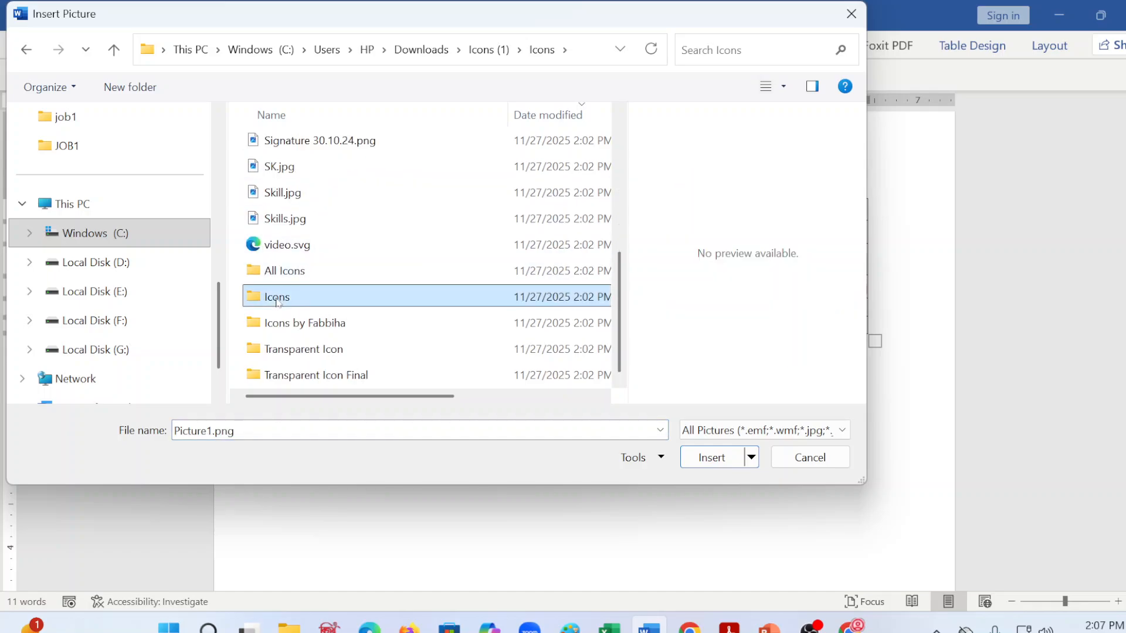
Step: Preview the images in the contributor-named icons subfolder, including gmail.png, location.png and youtube.png, to find the profile photo
double_click(283, 323)
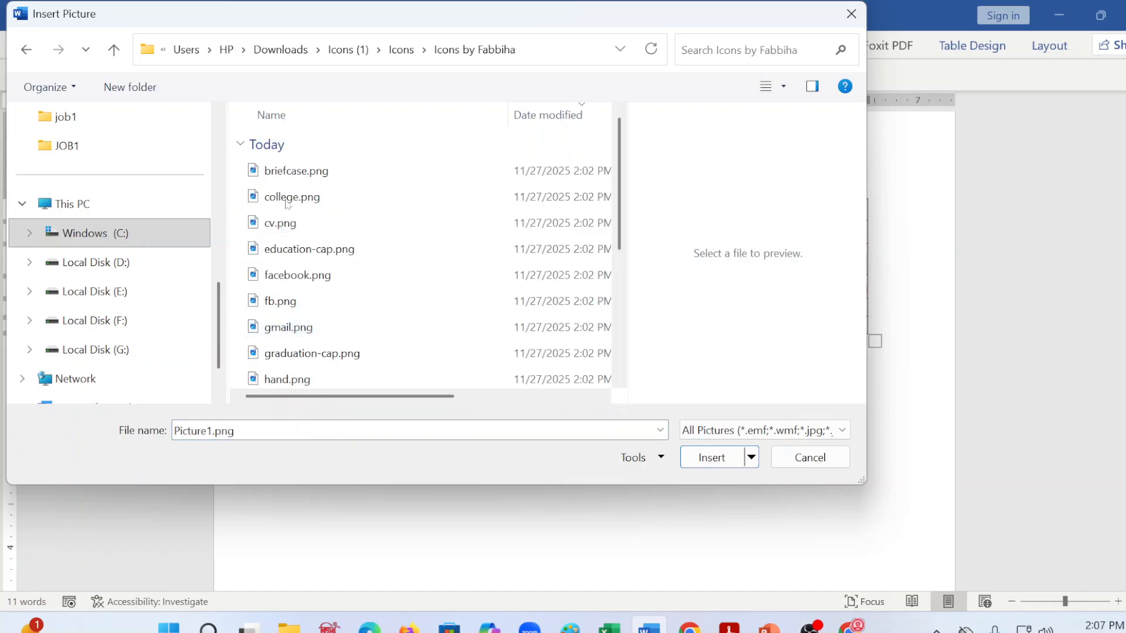
left_click(287, 170)
left_click(288, 224)
left_click(305, 328)
scroll(306, 330, "down", 1)
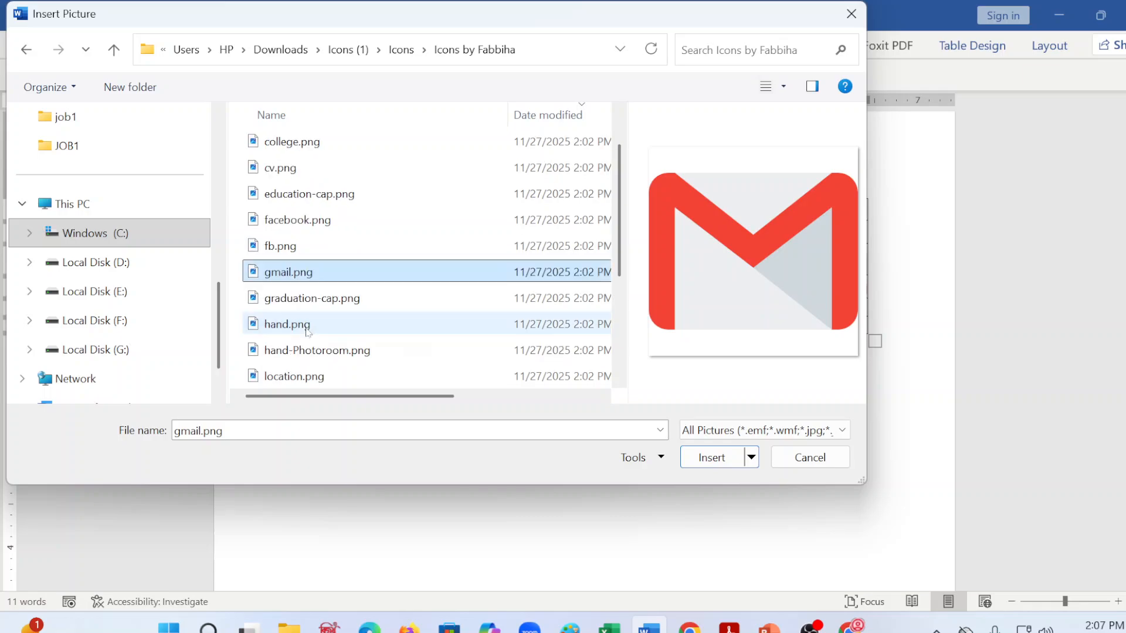
left_click(296, 324)
left_click(299, 377)
scroll(300, 384, "down", 3)
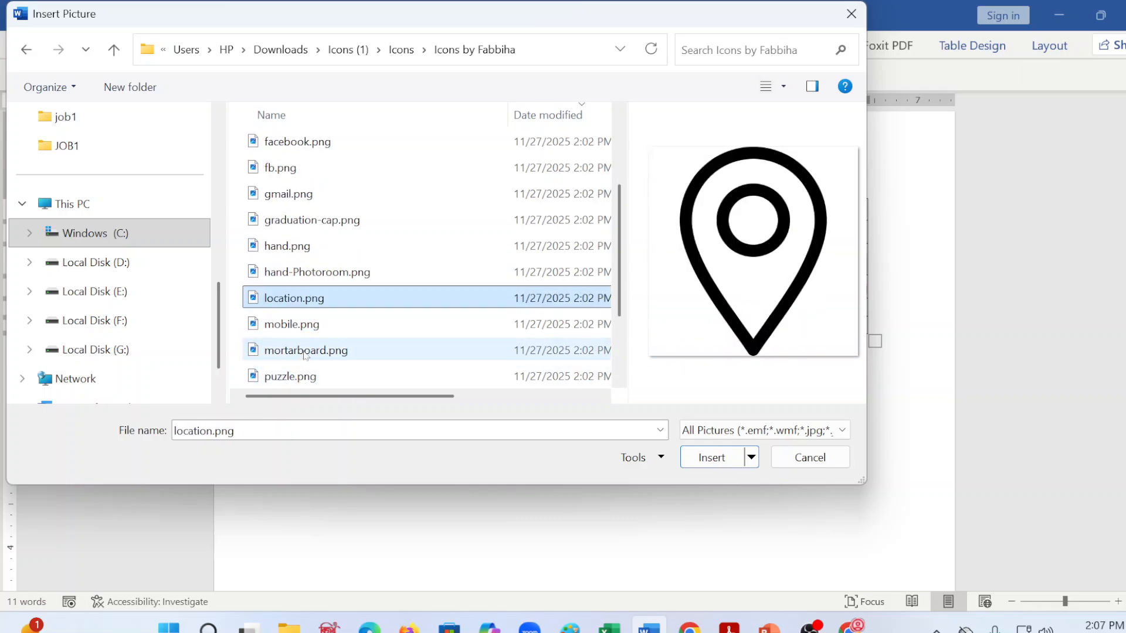
left_click(299, 375)
scroll(306, 370, "up", 6)
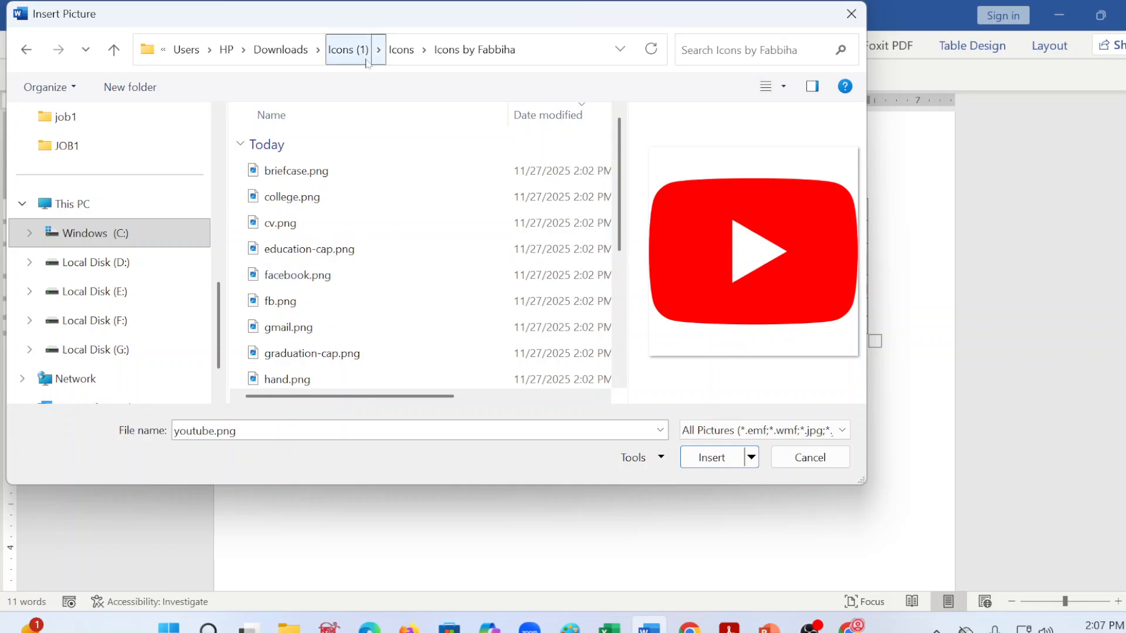
Step: Preview numbered images such as 1.png, 3.jpg and 6.png in the nested Icons subfolder to find the profile photo
left_click(401, 51)
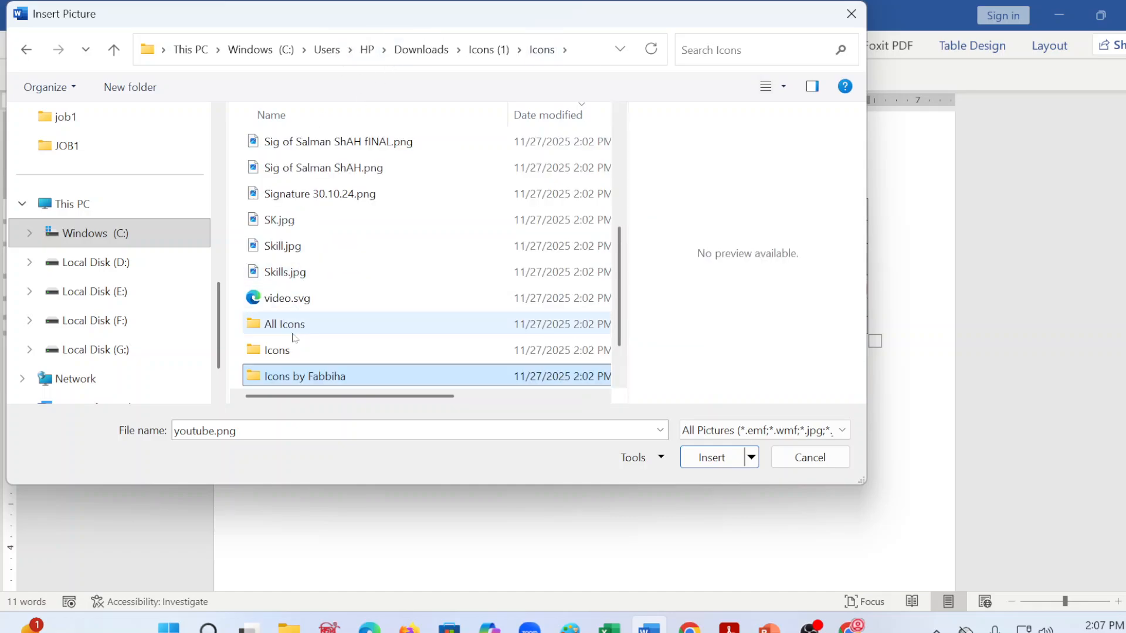
left_click(281, 355)
double_click(281, 355)
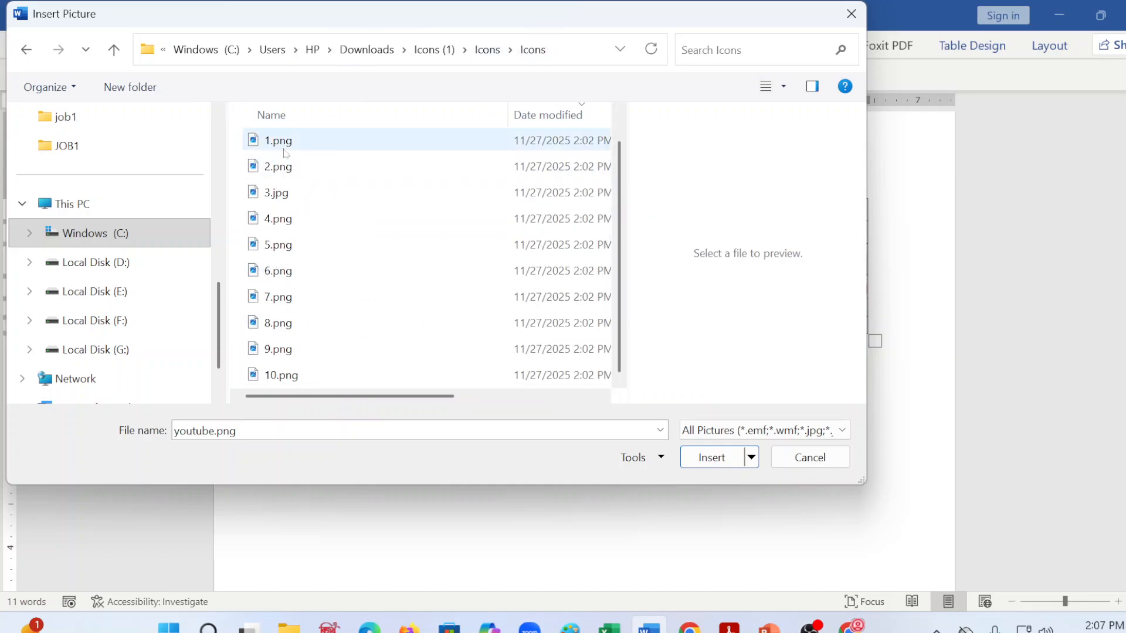
left_click(288, 143)
left_click(290, 192)
left_click(302, 271)
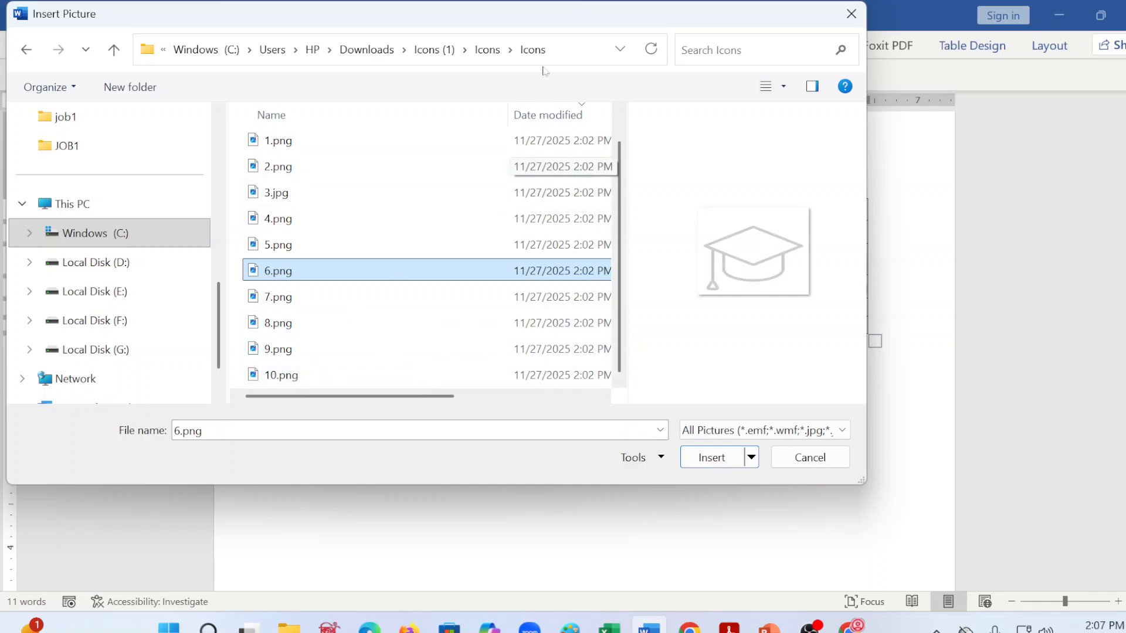
Step: Look through the logo, signature and skill images in the main Icons folder, including NSDA.png and SK.jpg, for the profile photo
left_click(417, 52)
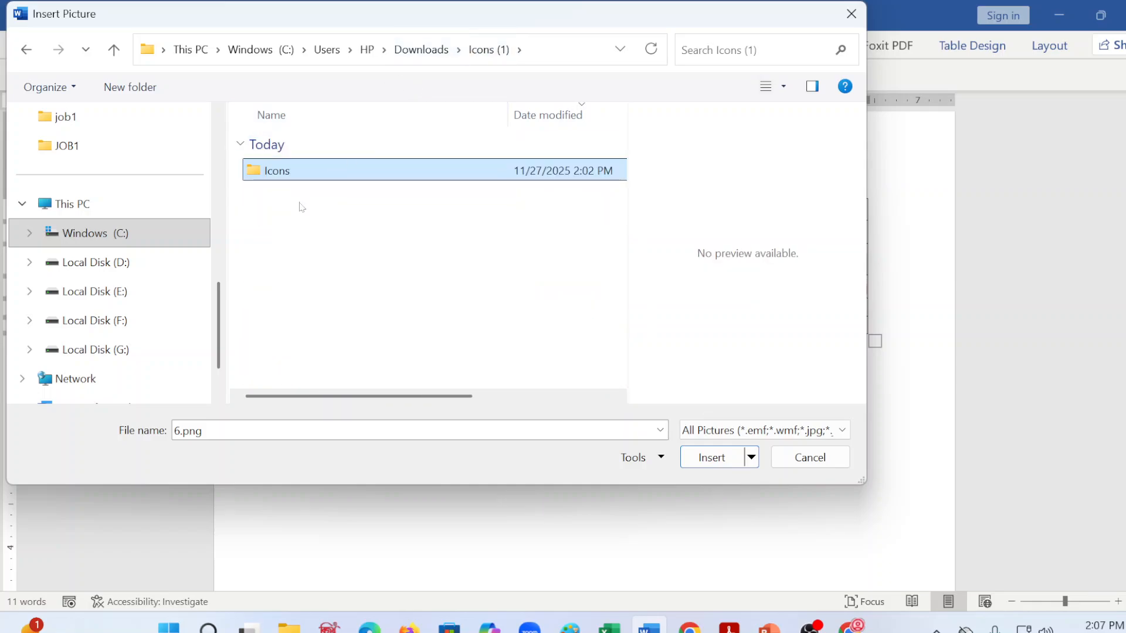
double_click(311, 179)
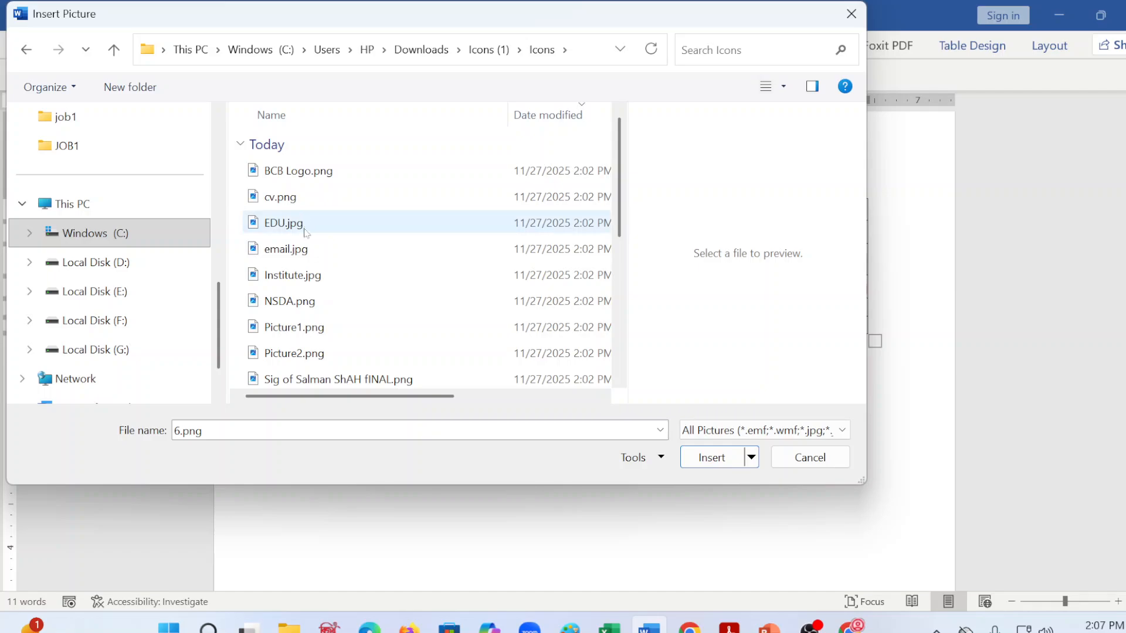
left_click(305, 226)
left_click(294, 301)
scroll(293, 301, "down", 1)
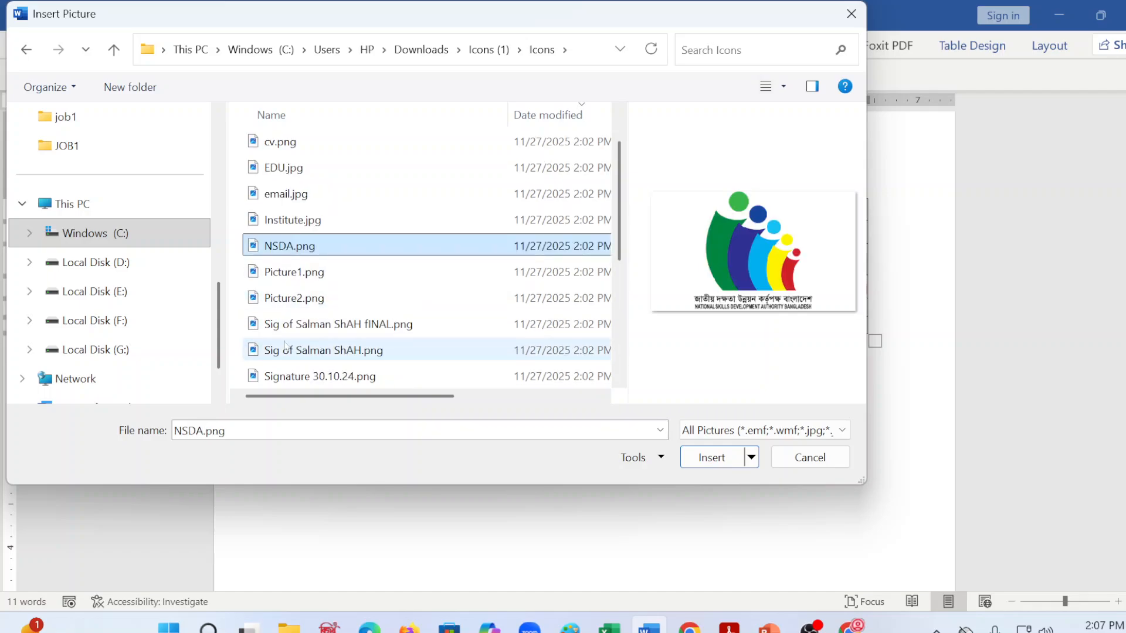
left_click(288, 347)
left_click(288, 327)
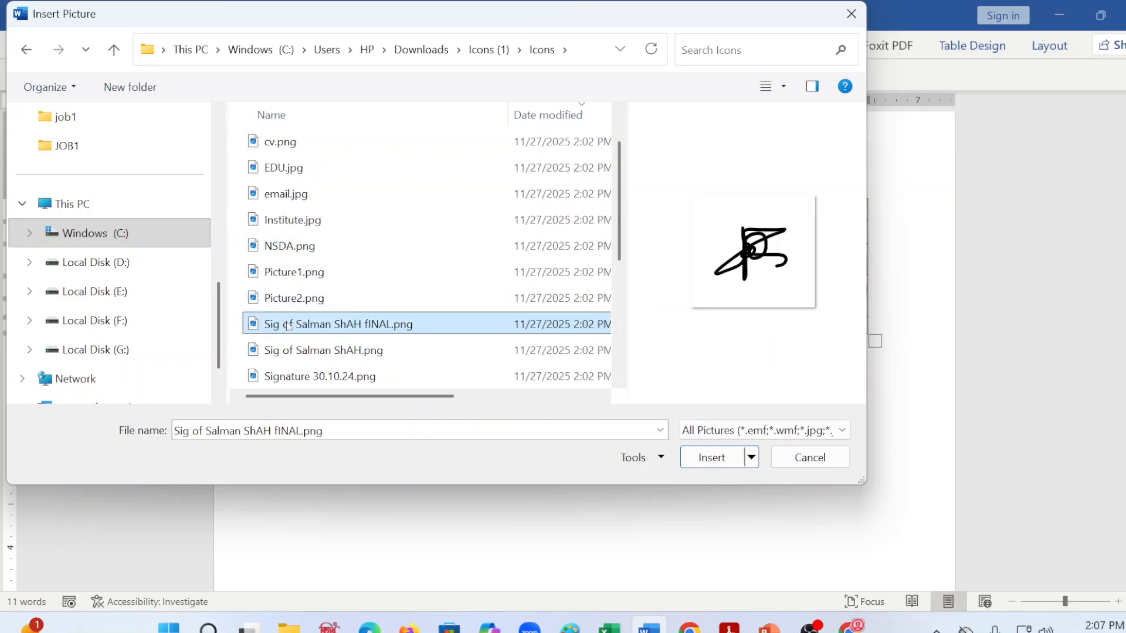
left_click(291, 353)
left_click(287, 376)
scroll(288, 376, "down", 2)
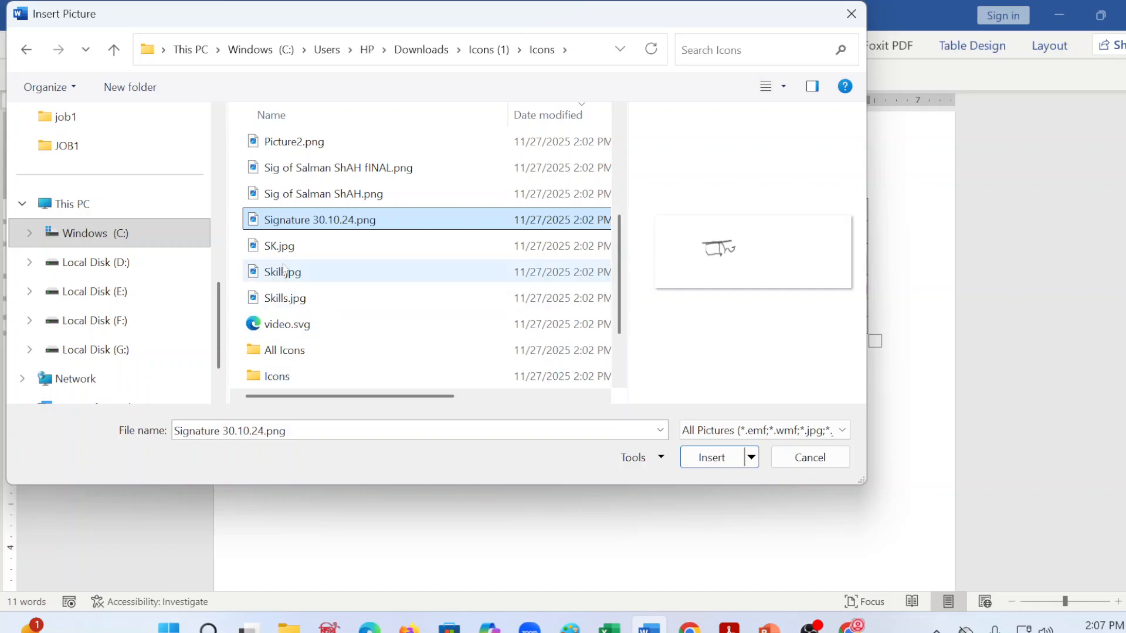
left_click(285, 246)
left_click(285, 351)
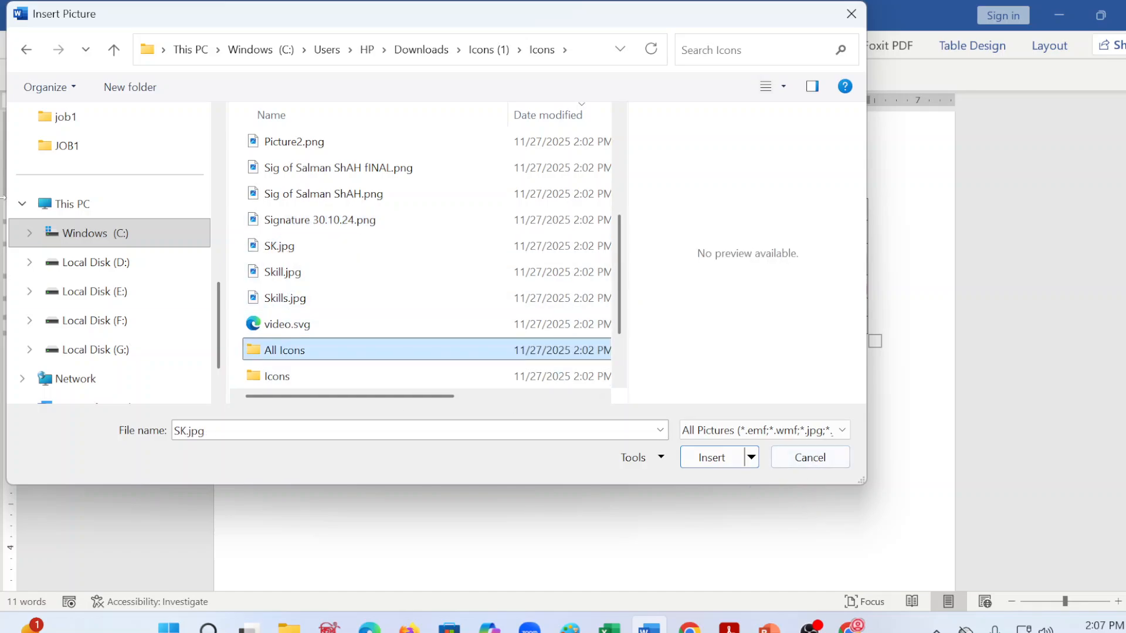
Step: Insert male.jpg from the Pictures folder into the merged cell of the first column as the profile photo
scroll(82, 298, "up", 3)
scroll(83, 298, "up", 4)
left_click(87, 268)
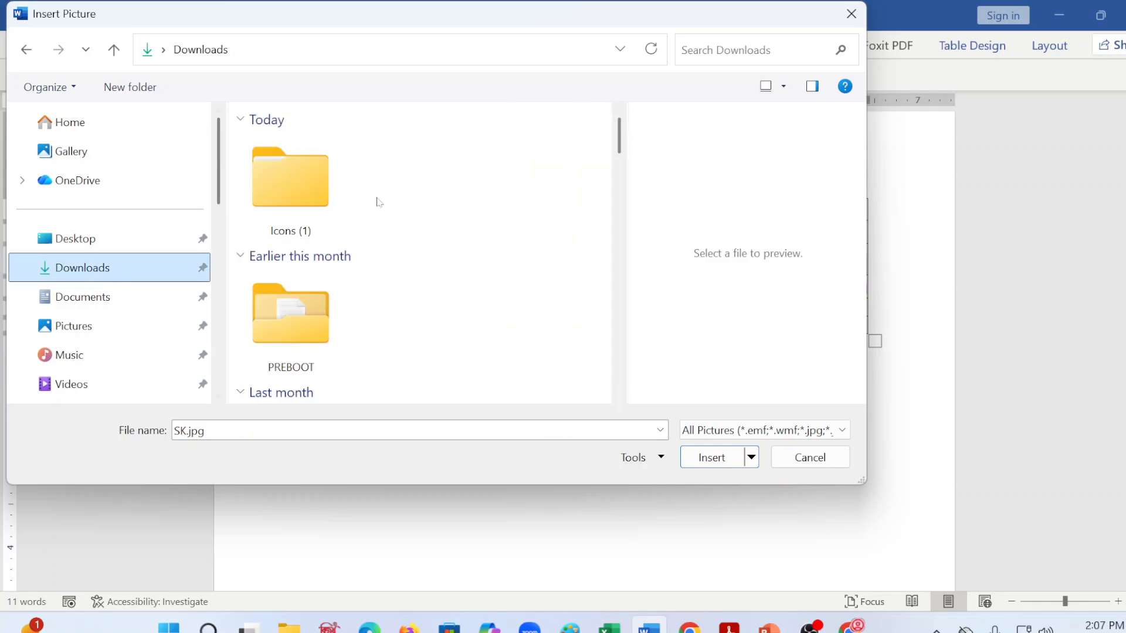
left_click(173, 329)
scroll(305, 292, "down", 3)
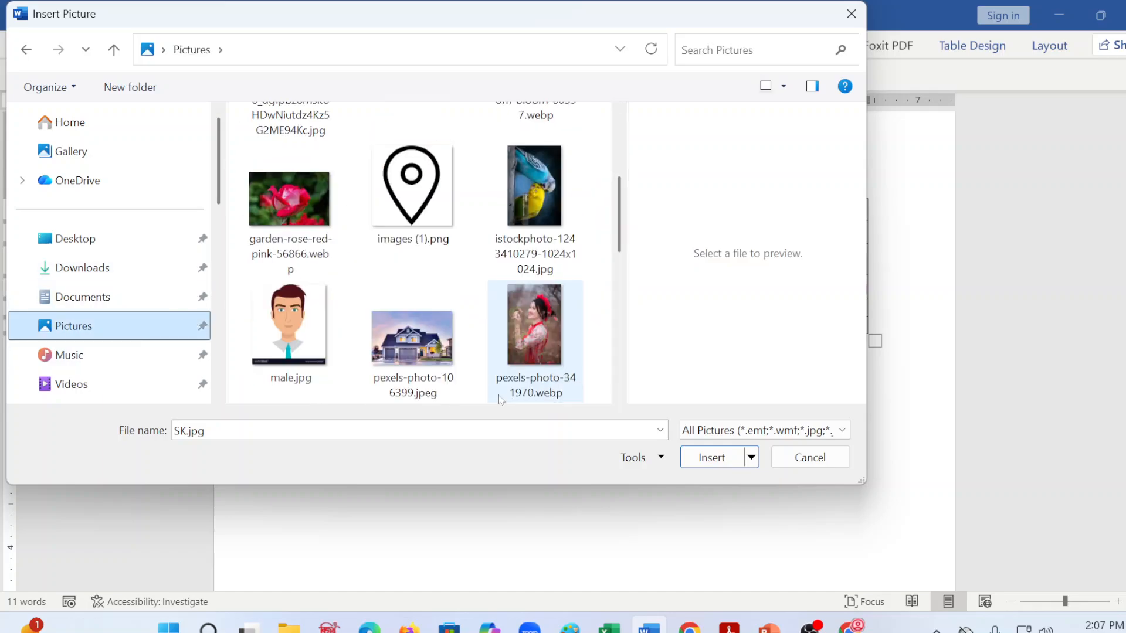
left_click(266, 360)
left_click(710, 460)
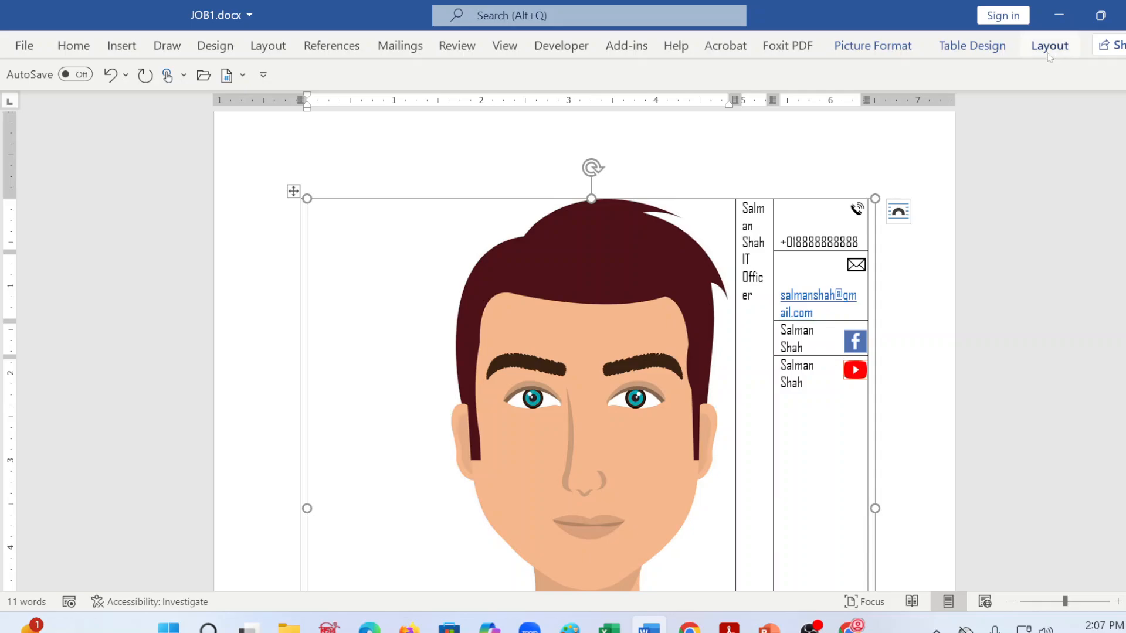
Step: Unlock the profile photo's aspect ratio and set its absolute height and width to 1.5" each
left_click(862, 46)
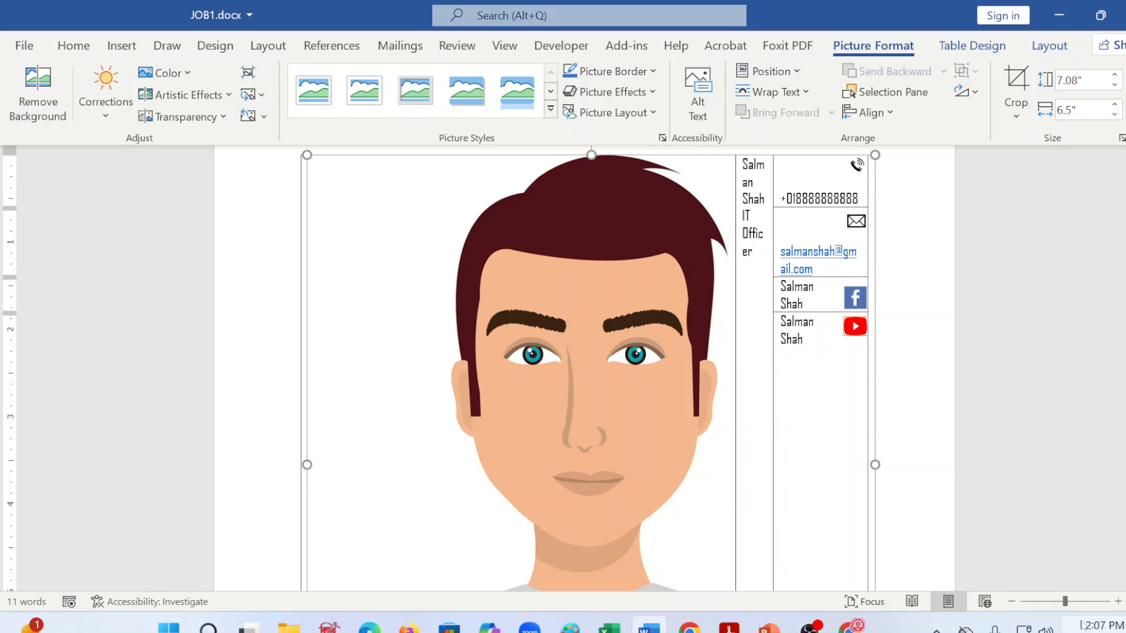
mouse_move(729, 626)
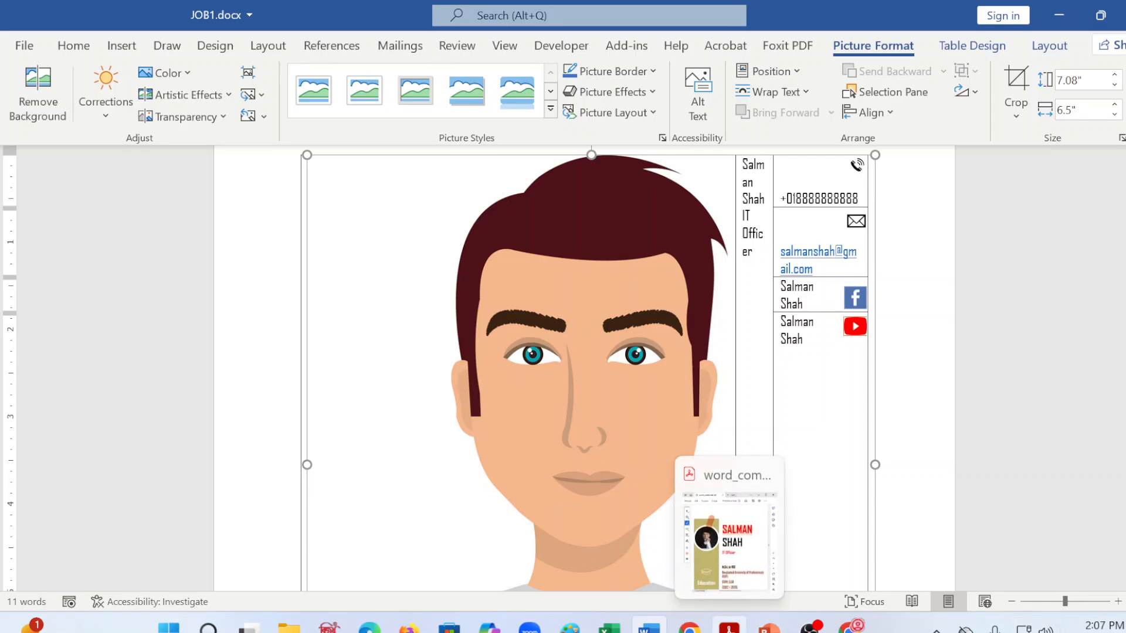
left_click(1121, 138)
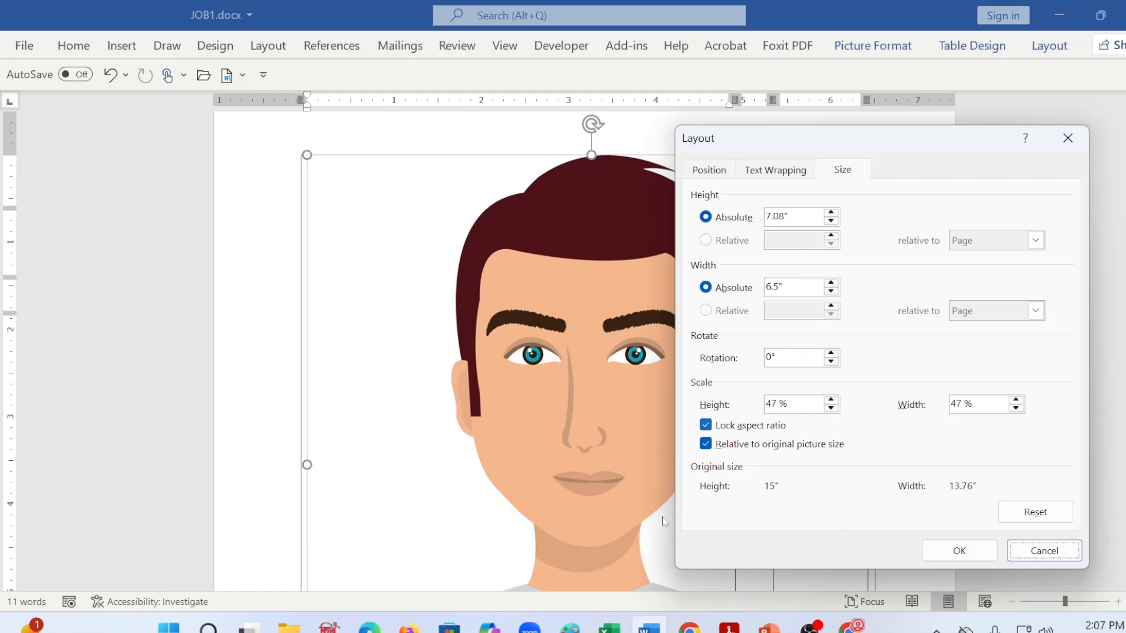
left_click(706, 425)
left_click(788, 217)
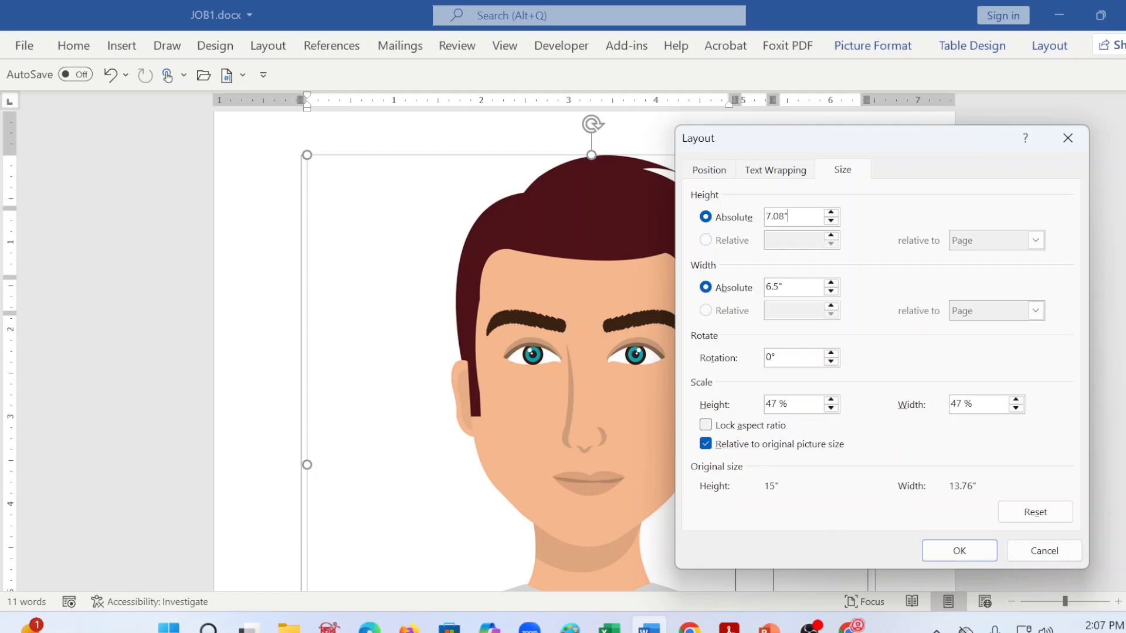
key("BackSpace")
key("BackSpace")
key("BackSpace")
key("BackSpace")
key("Tab")
left_click(779, 286)
key("BackSpace")
type("1.5")
key("Return")
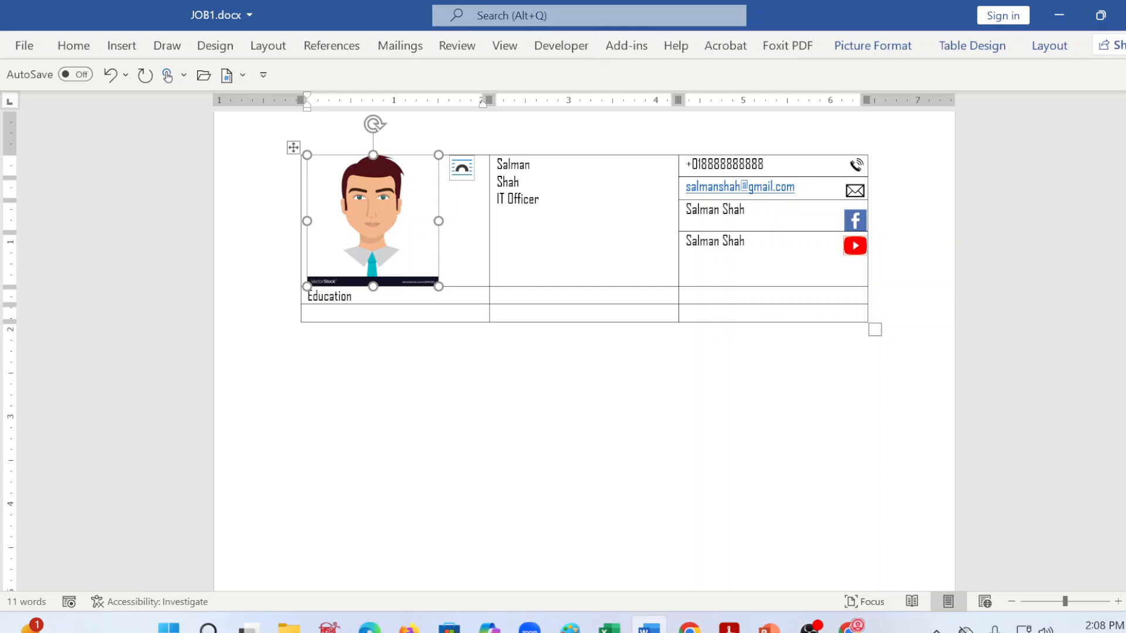
Step: Apply the Beveled Oval, Black picture style to the profile photo
left_click(872, 46)
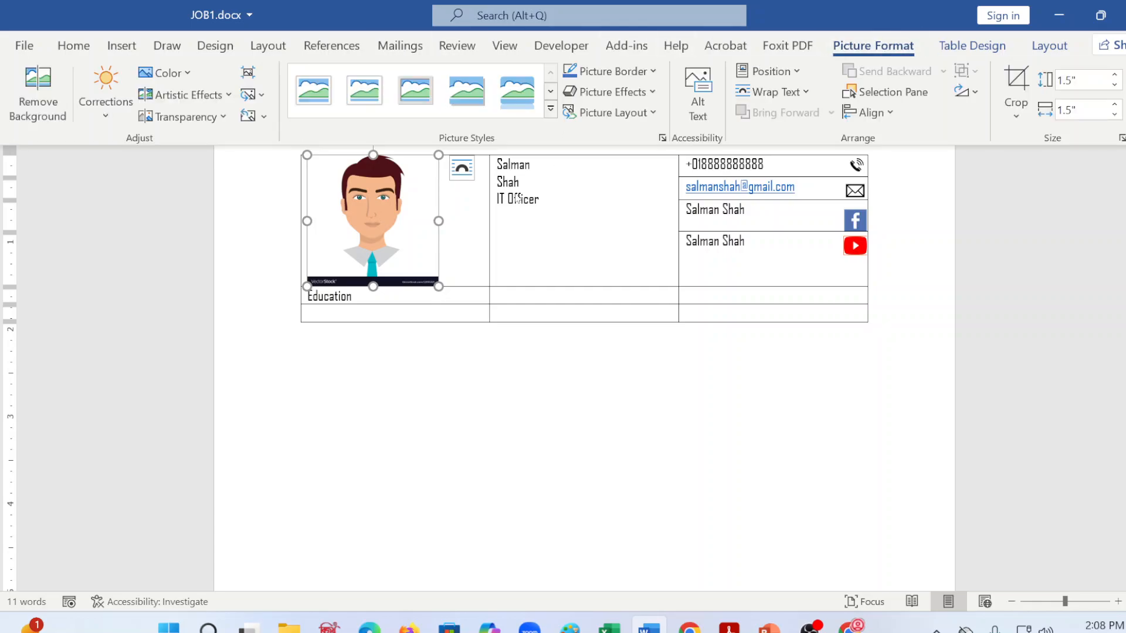
left_click(551, 92)
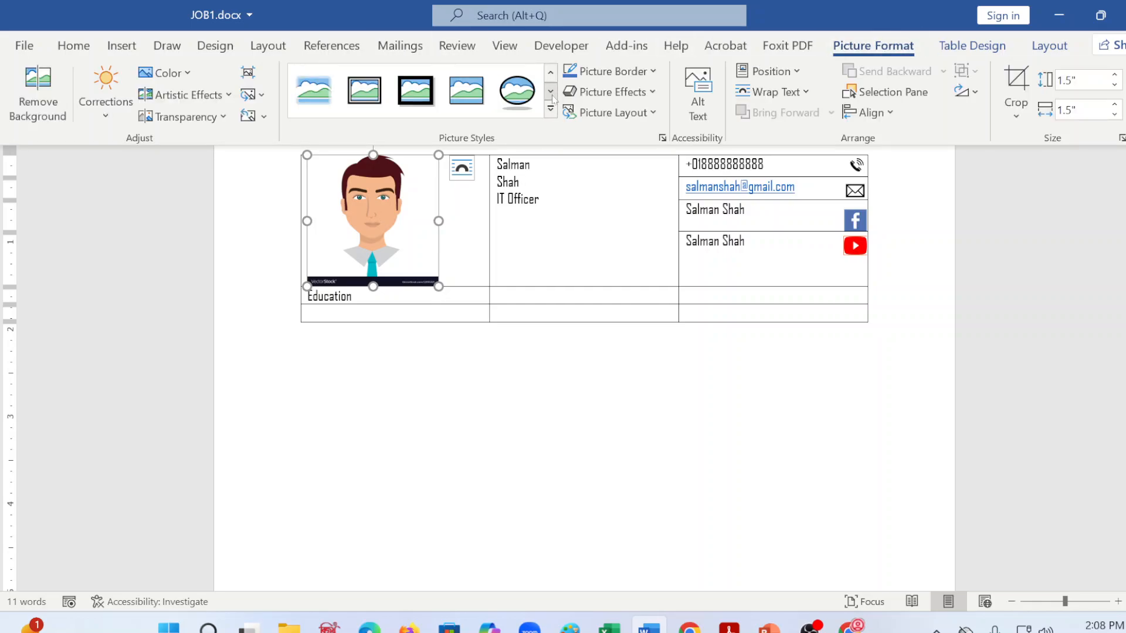
left_click(514, 105)
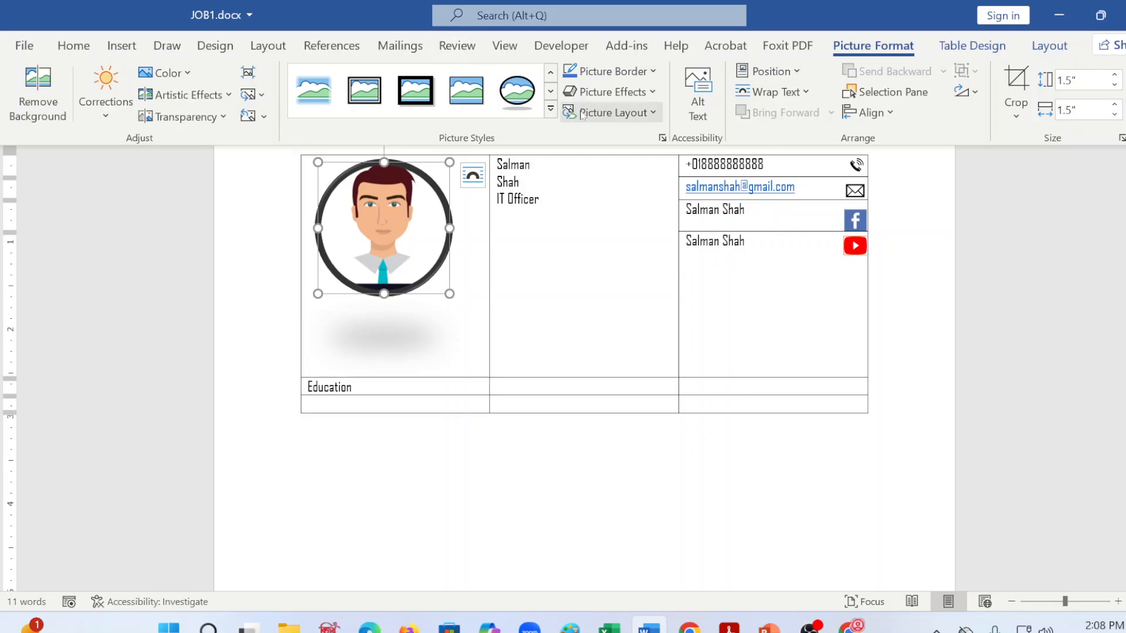
Step: Remove the shadow effect from the profile photo
left_click(626, 91)
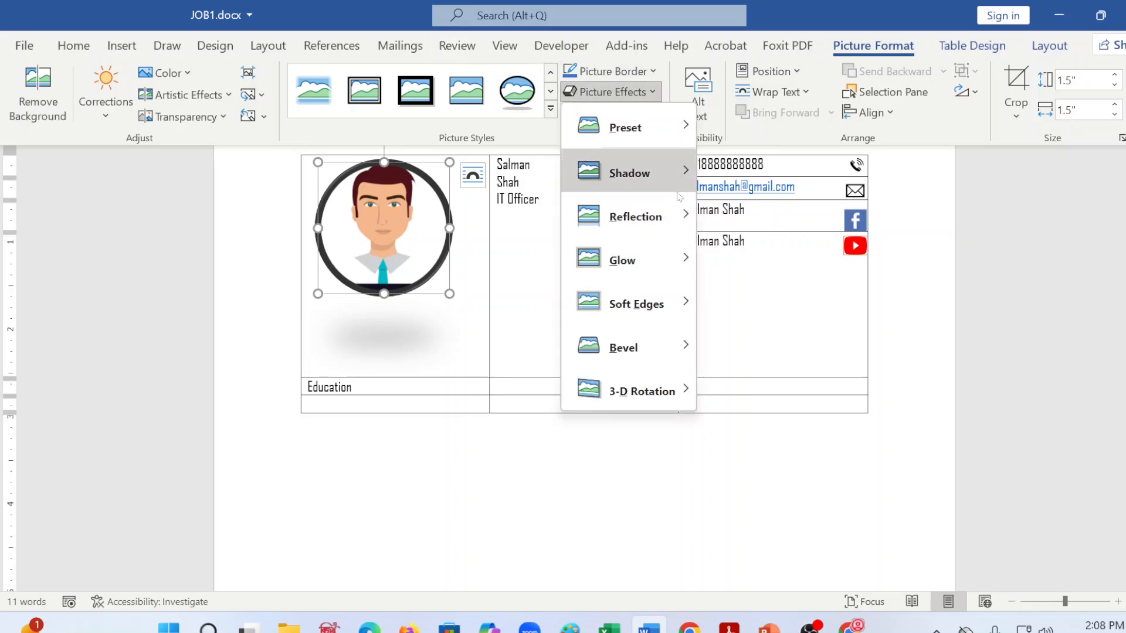
mouse_move(670, 187)
left_click(730, 179)
key("ctrl+F1")
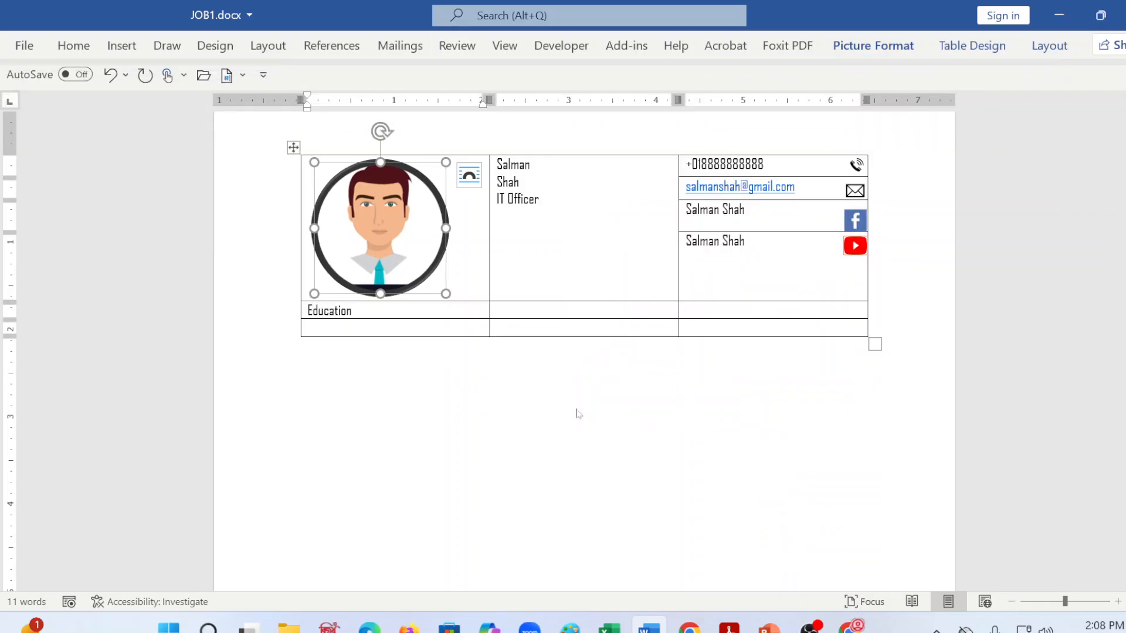
Step: Check the photograph specifications in word_combined.pdf and set the profile photo's border weight to 6 pt in JOB1.docx
left_click(729, 628)
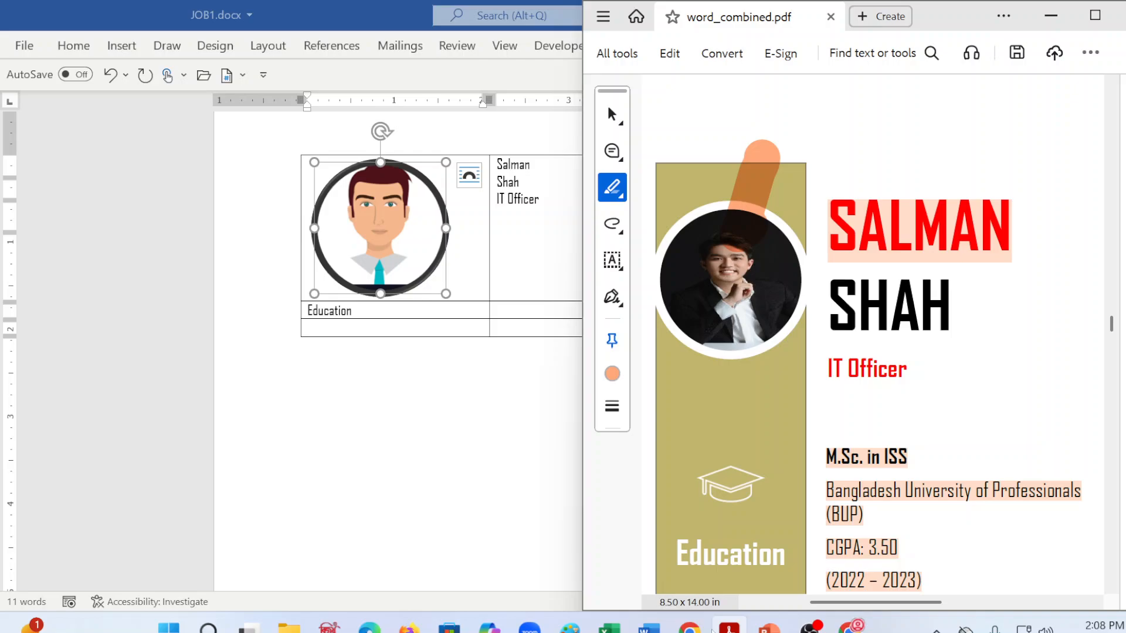
scroll(712, 310, "up", 9)
scroll(707, 312, "up", 8)
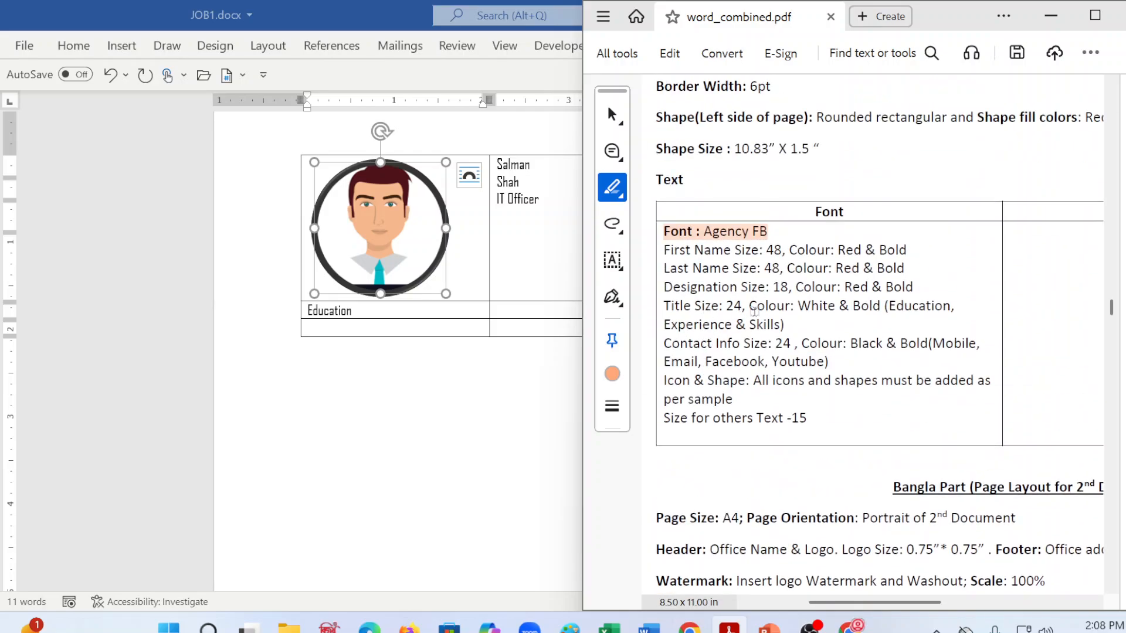
scroll(759, 312, "up", 3)
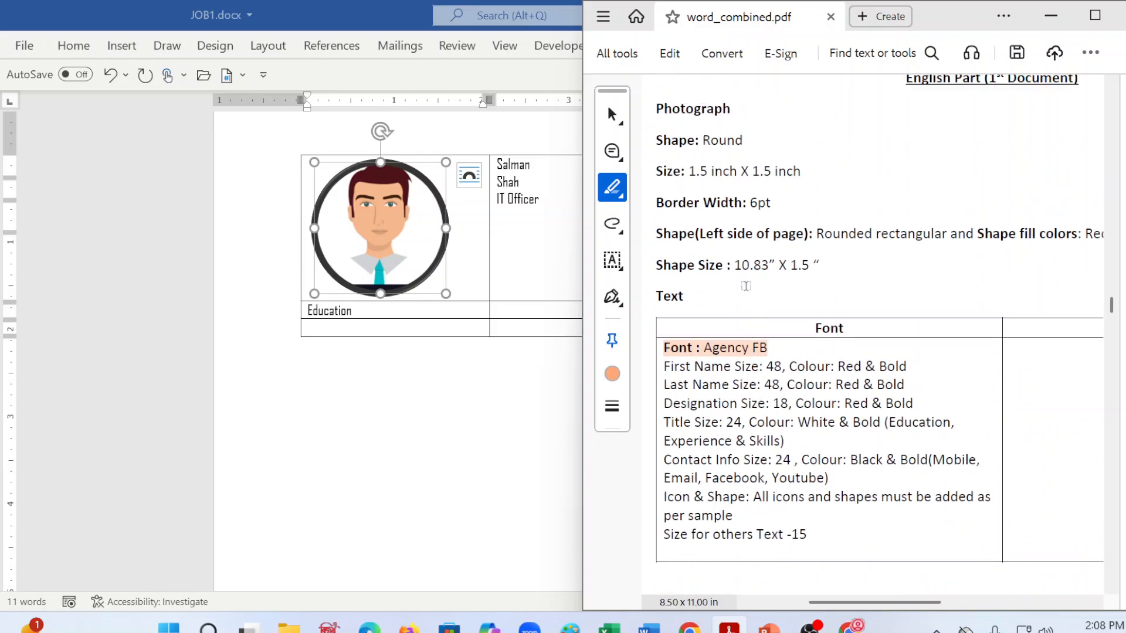
left_click(550, 364)
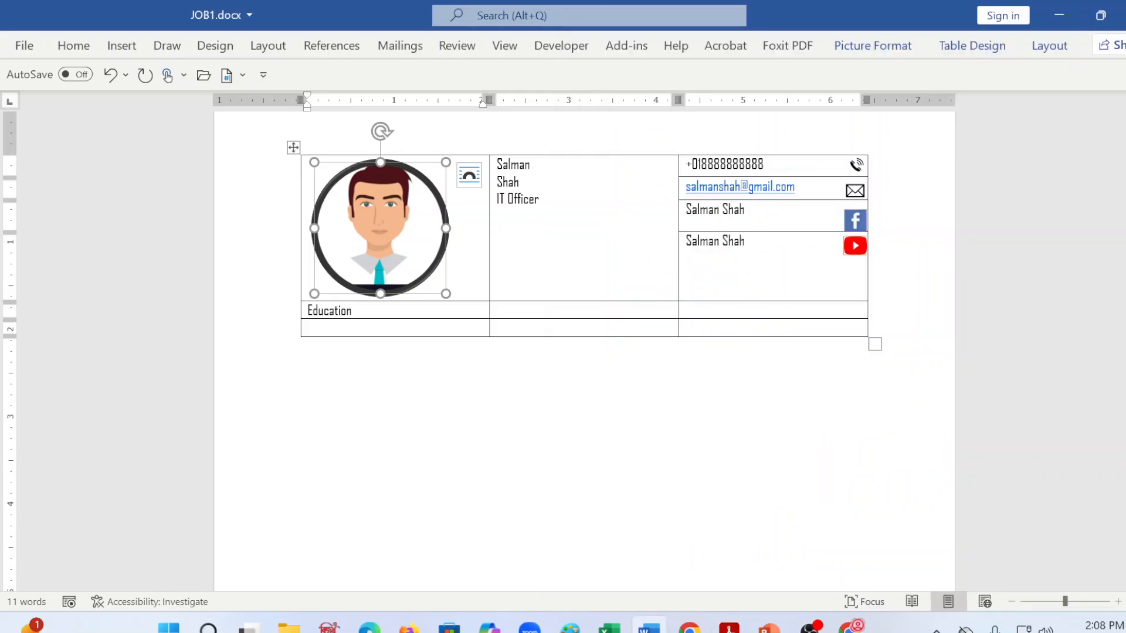
left_click(1055, 49)
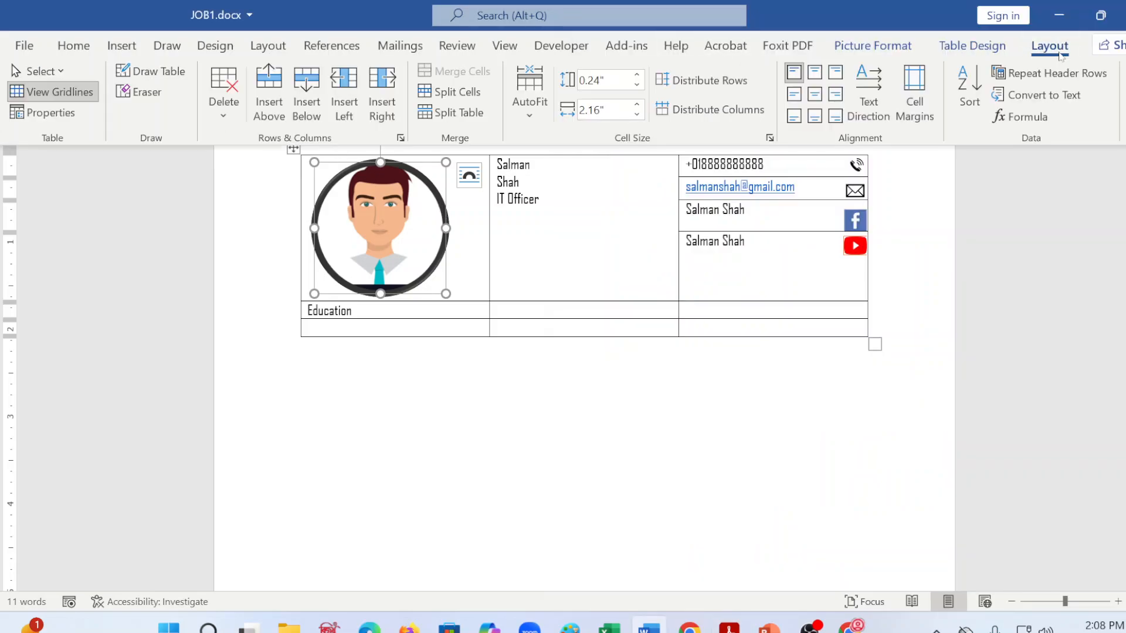
left_click(872, 46)
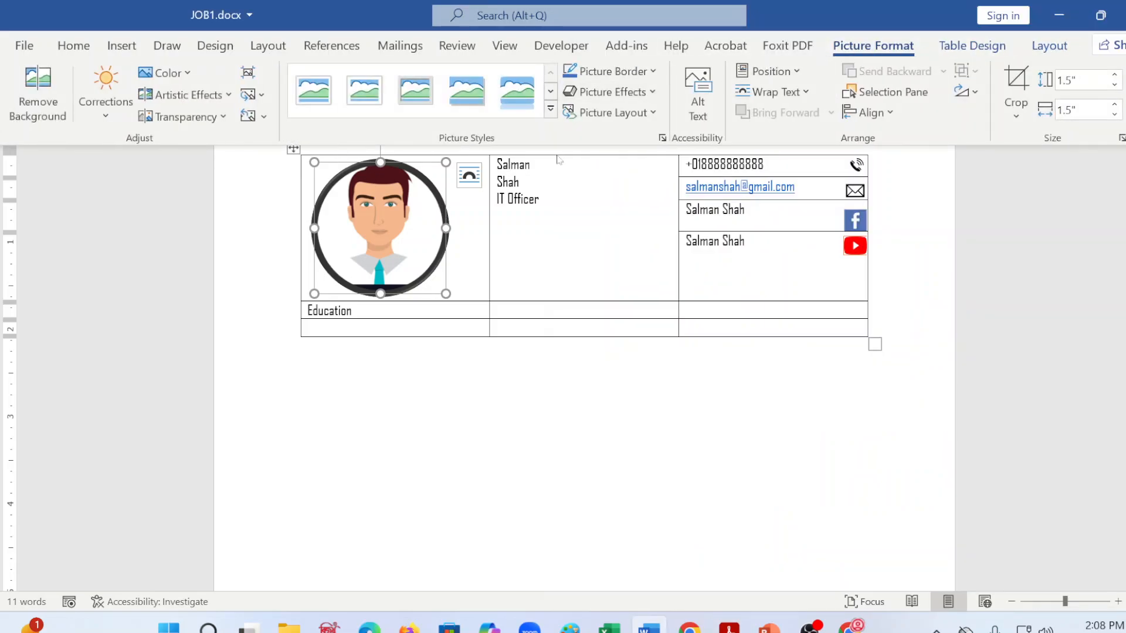
left_click(613, 91)
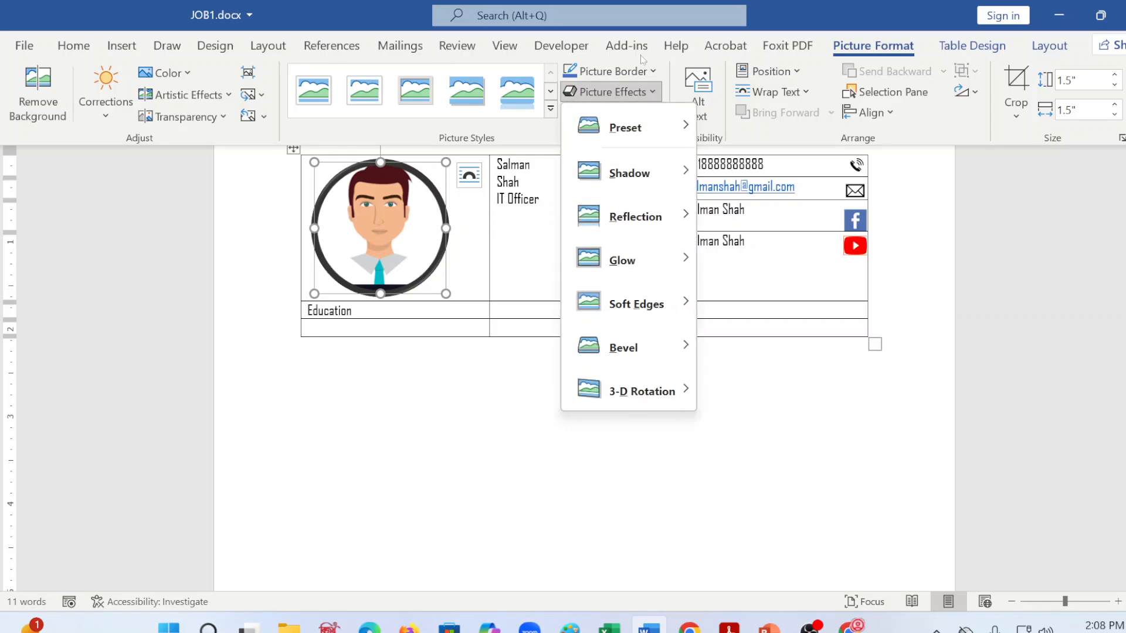
left_click(639, 52)
left_click(873, 46)
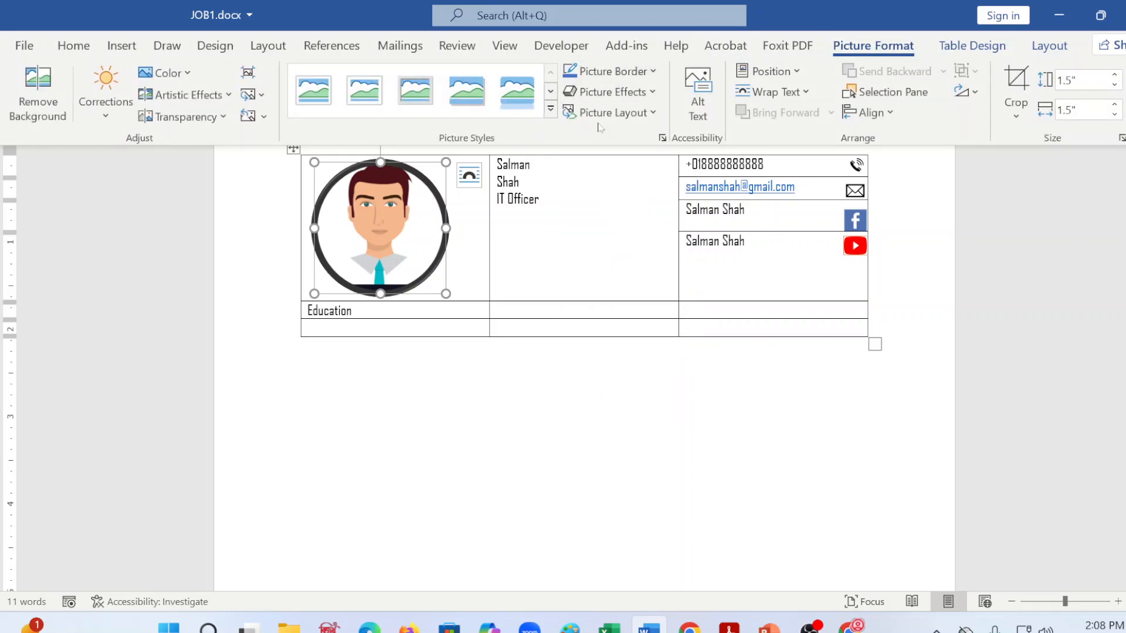
left_click(633, 72)
mouse_move(654, 321)
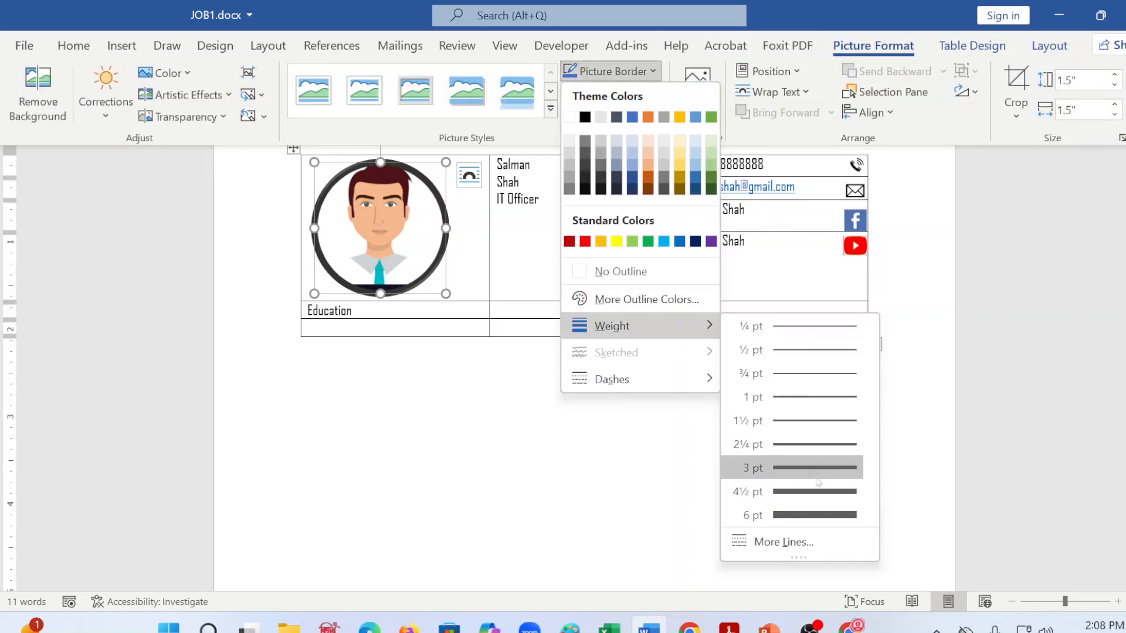
left_click(820, 516)
key("ctrl+F1")
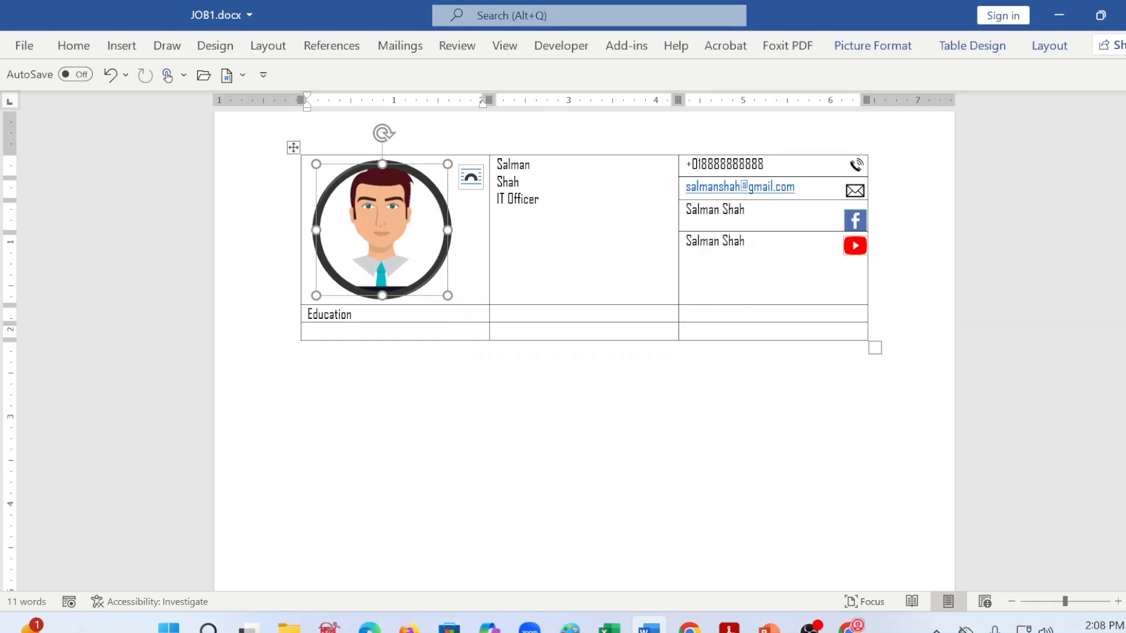
Step: Save JOB1.docx and switch to word_combined.pdf to consult the font specifications
left_click(593, 444)
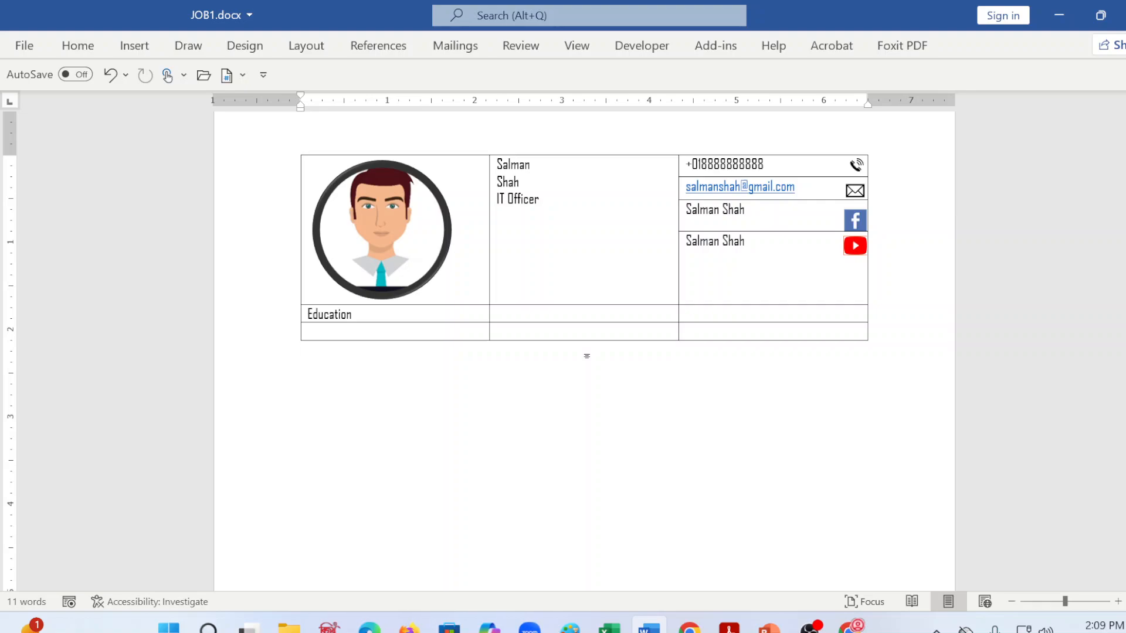
key("ctrl+s")
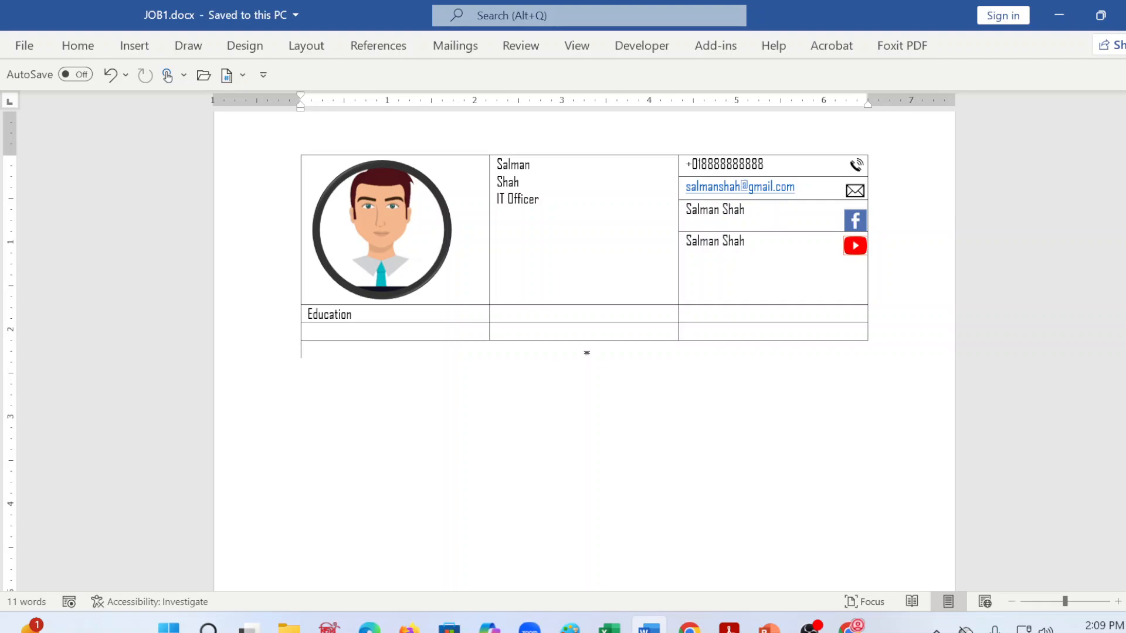
left_click(728, 627)
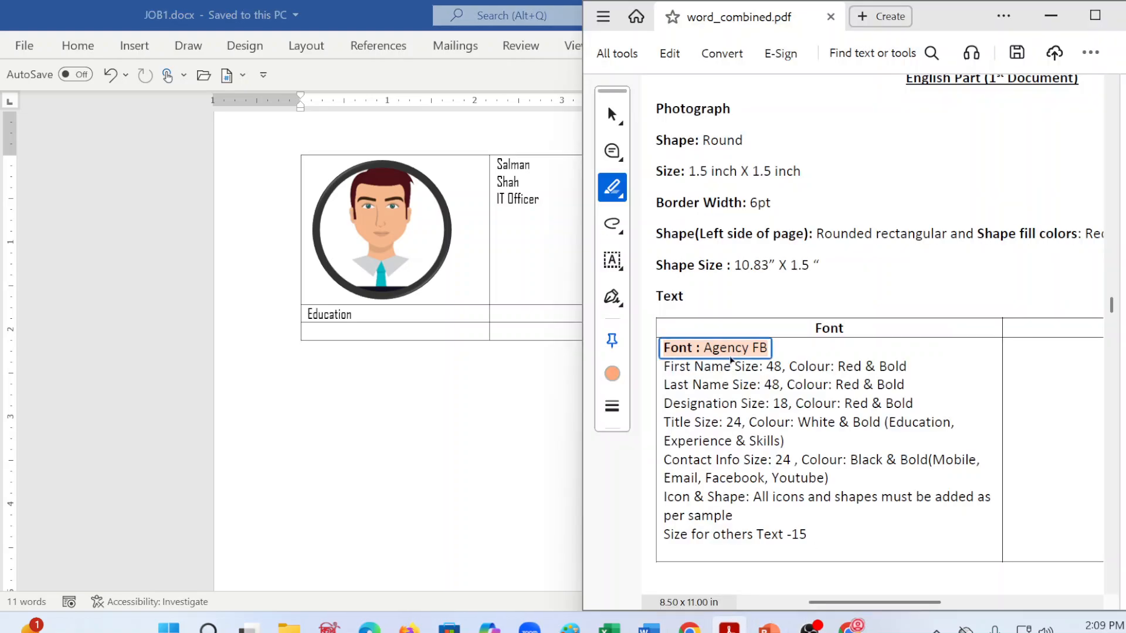
Step: Review the English-part font specifications and the sample résumé's Education entries in word_combined.pdf, checking them against the table in JOB1.docx
scroll(889, 326, "down", 3)
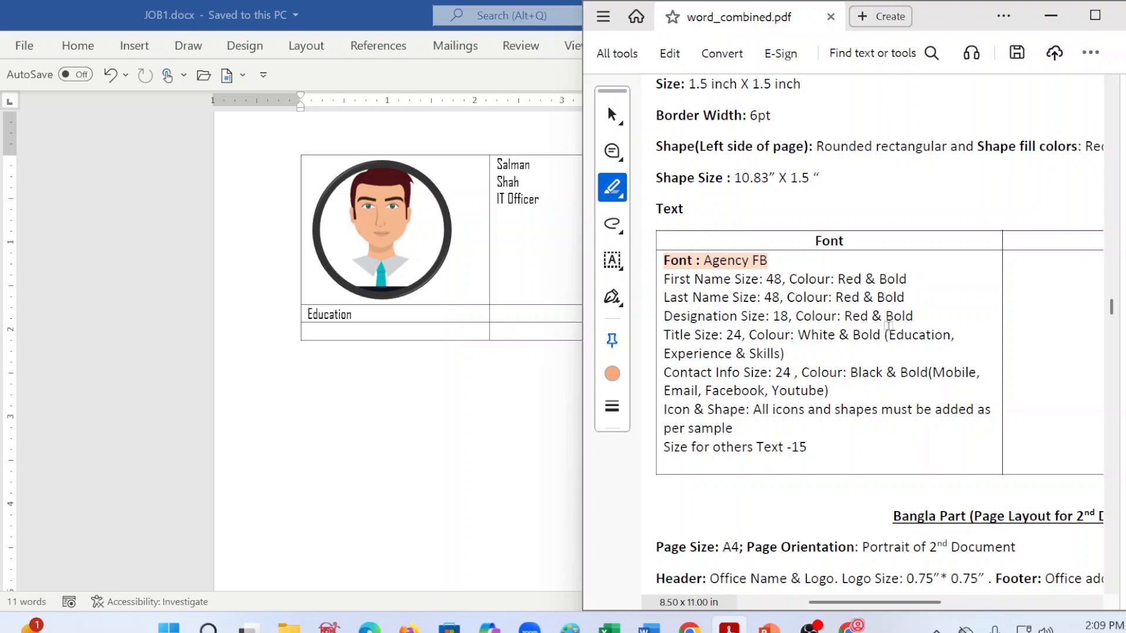
scroll(780, 372, "down", 2)
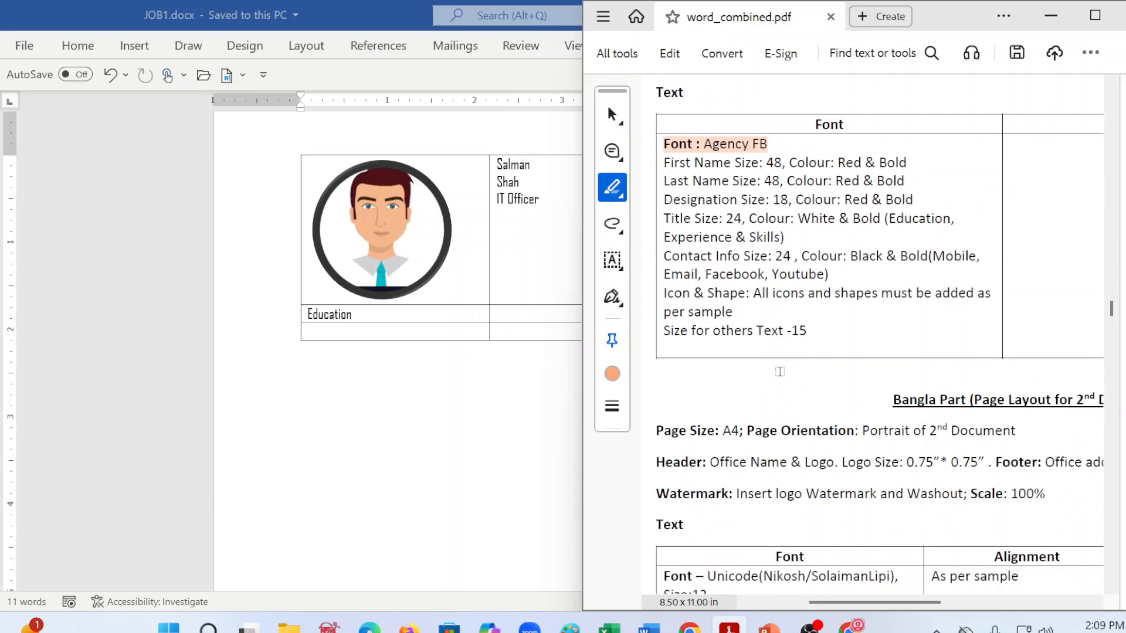
scroll(780, 372, "down", 10)
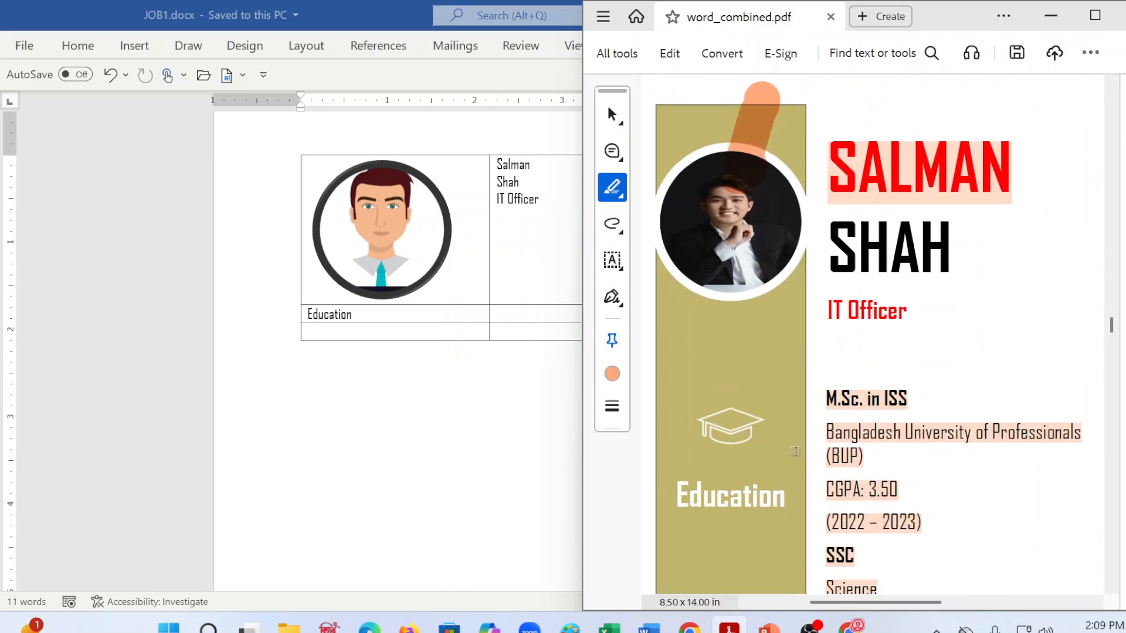
scroll(795, 452, "down", 3)
left_click(530, 320)
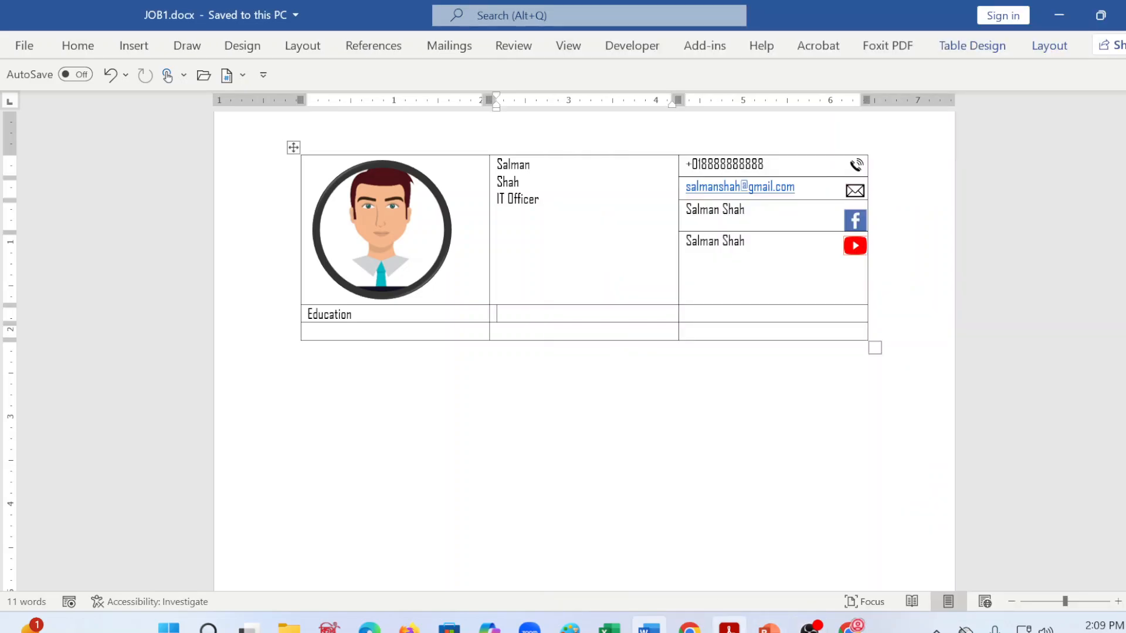
left_click(729, 626)
left_click(527, 317)
left_click(686, 314)
left_click(729, 628)
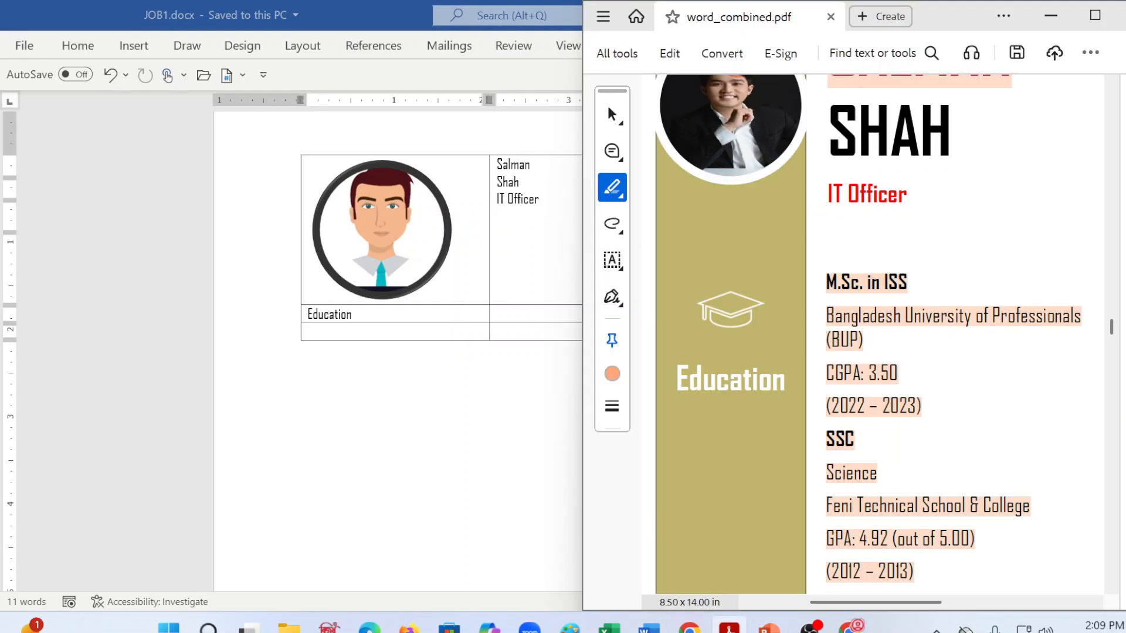
left_click(729, 628)
Step: Begin the degree text "MSc. In I" in the cell beside Education and place JOB1.docx side by side with word_combined.pdf
left_click(496, 314)
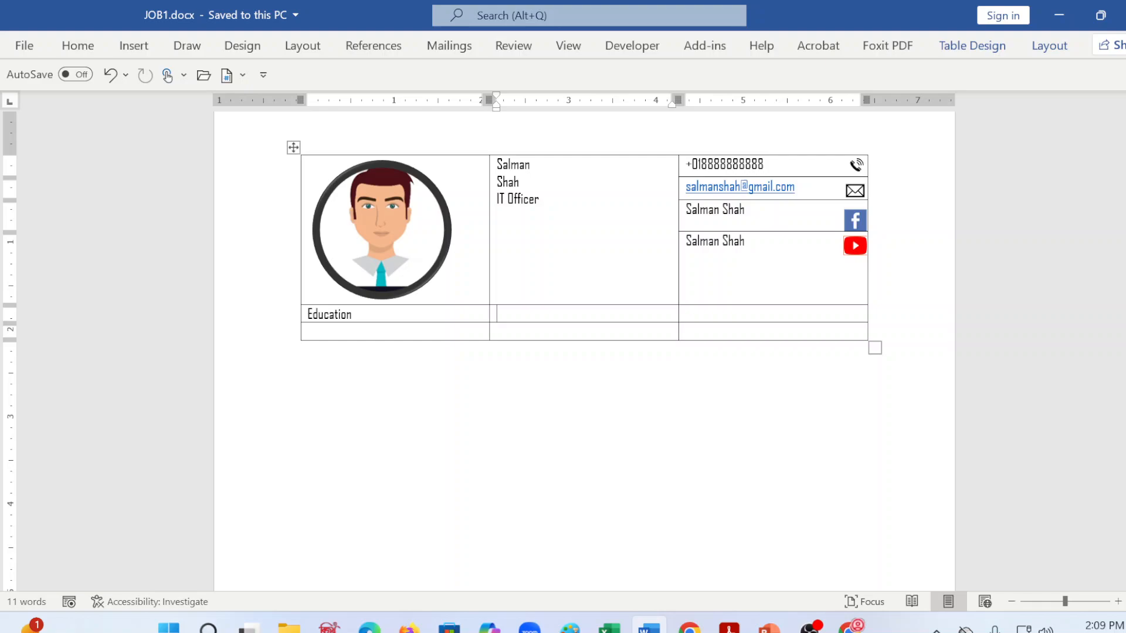
type("MS")
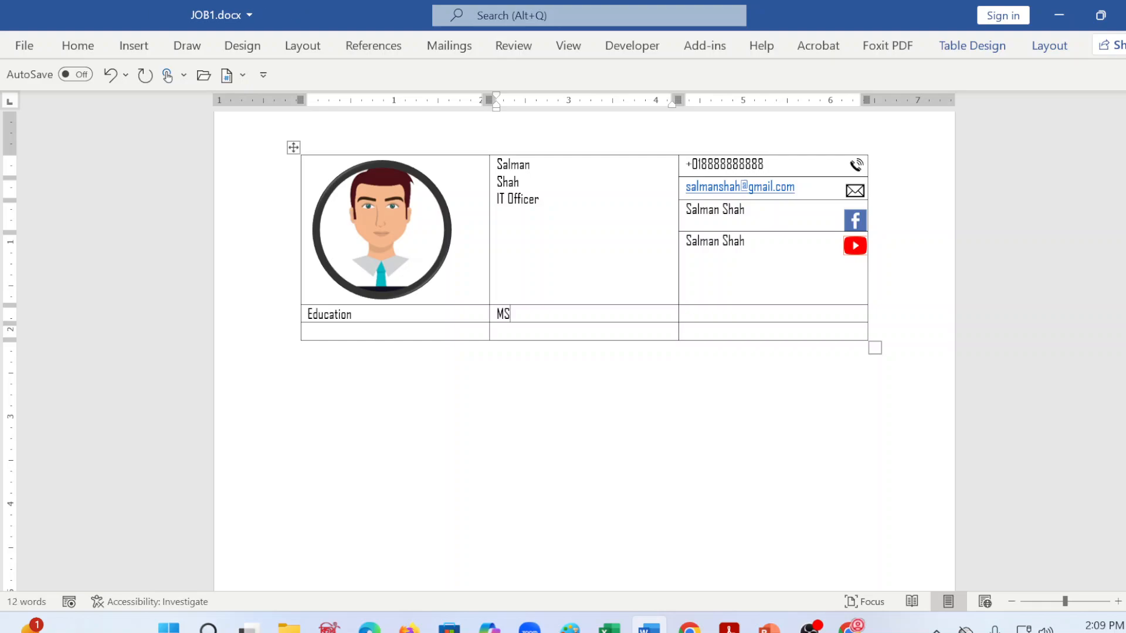
type("c. in I")
mouse_move(1100, 15)
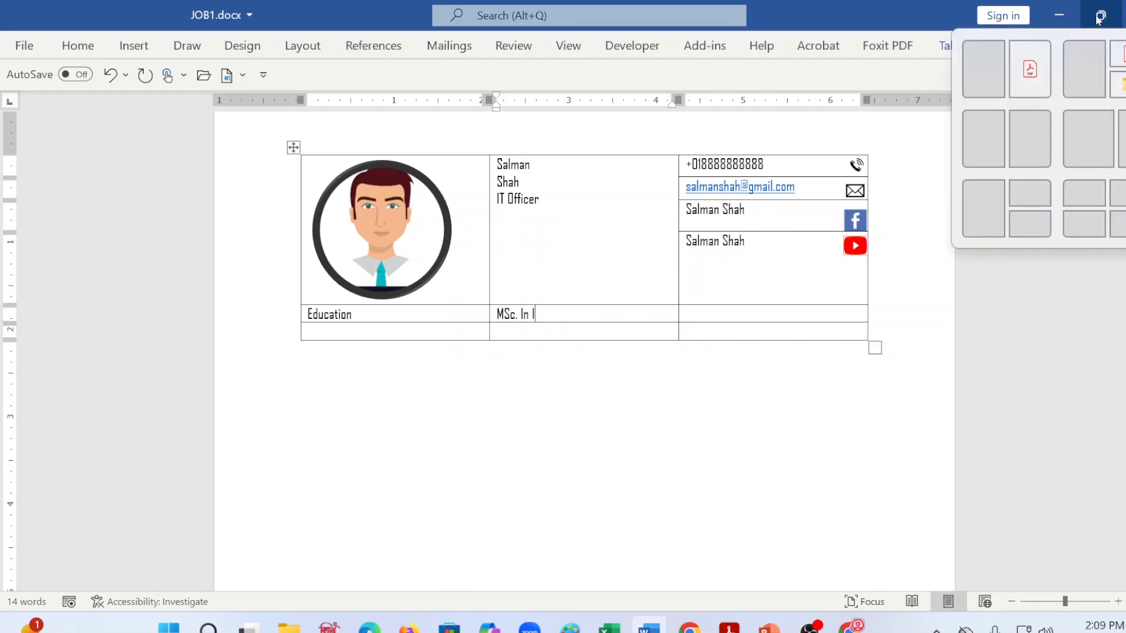
left_click(993, 68)
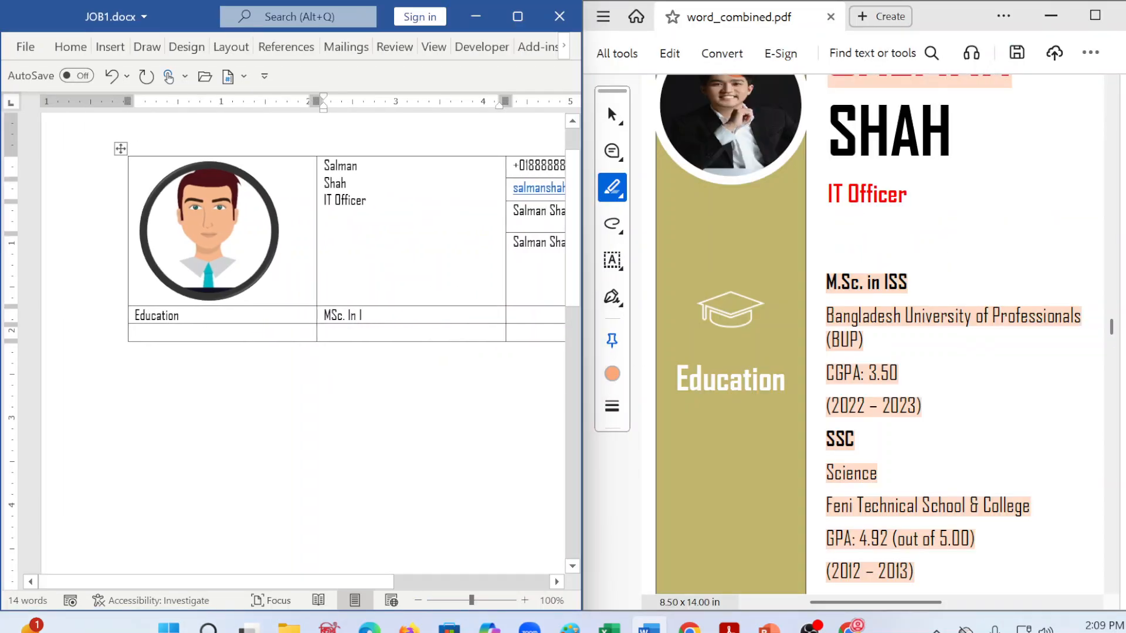
Step: Correct and complete the degree line beside Education as "MSc. in ISS" and start a new line below it
key("BackSpace")
key("BackSpace")
key("BackSpace")
key("BackSpace")
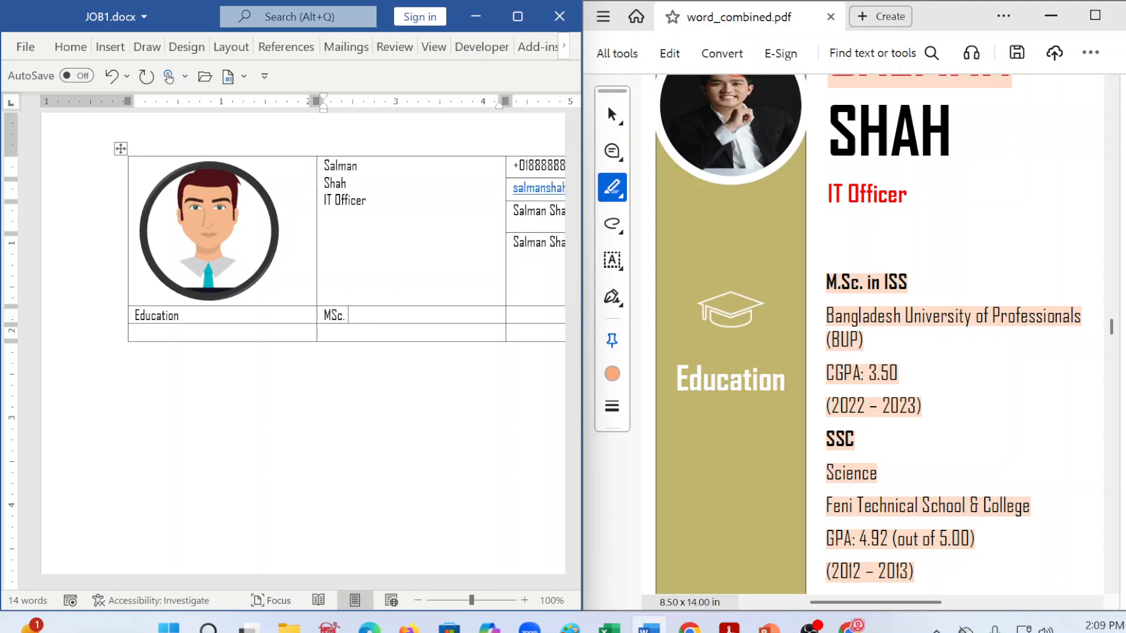
type("in")
key("BackSpace")
key("BackSpace")
key("BackSpace")
type("in ISS")
key("Return")
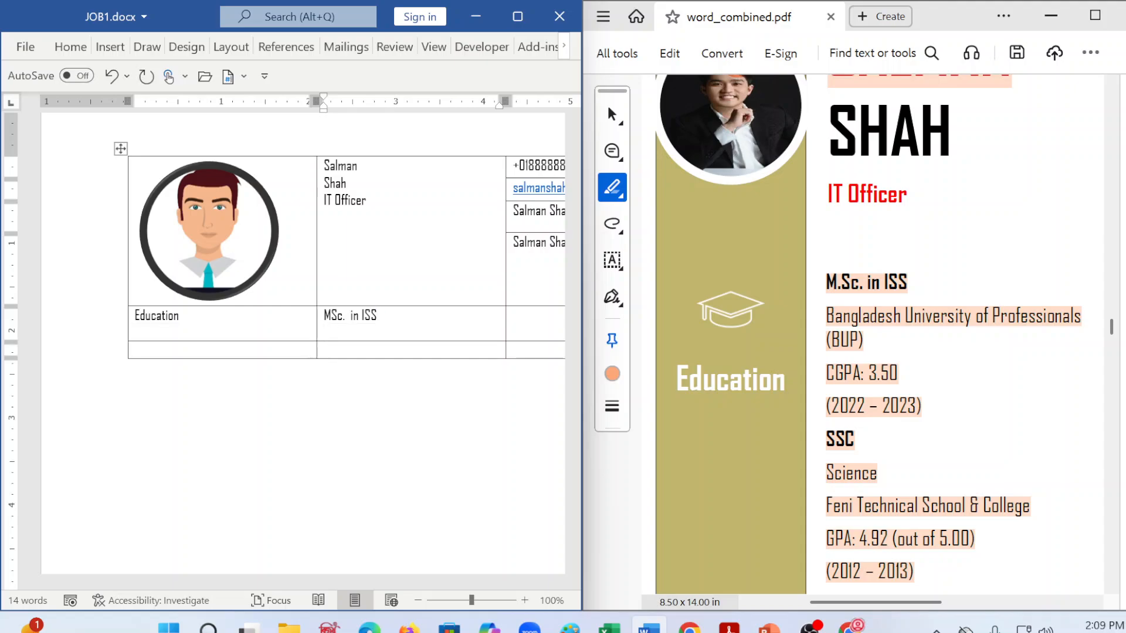
Step: Add the lines "BUP", "CGPA" and "2022 - 2023" beneath the MSc. in ISS line
key("Up")
type("BUP")
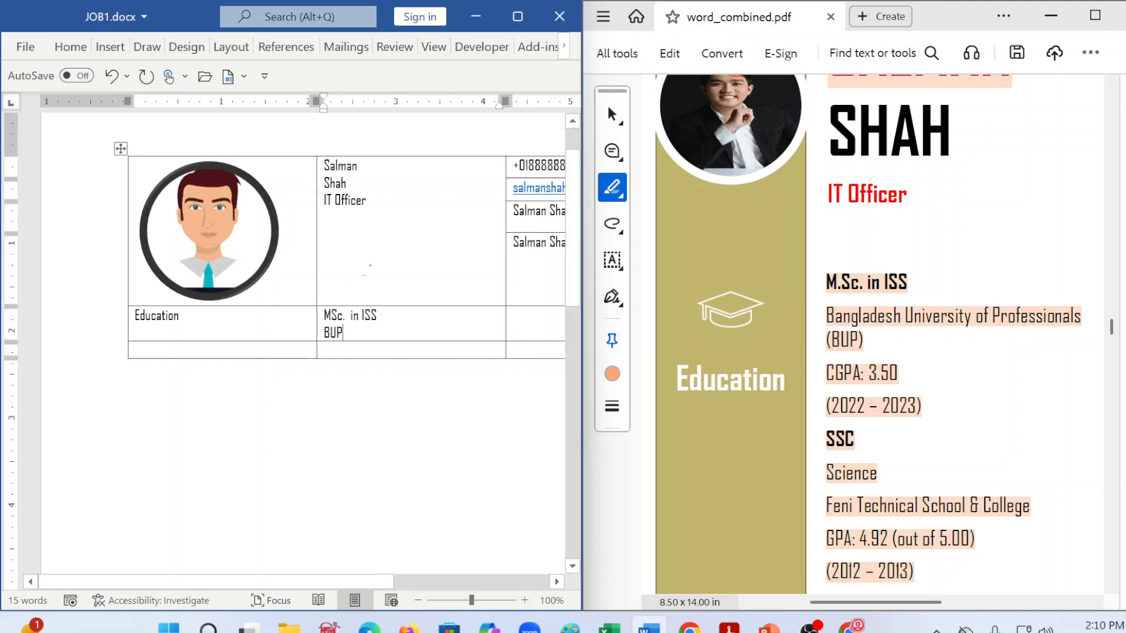
key("Return")
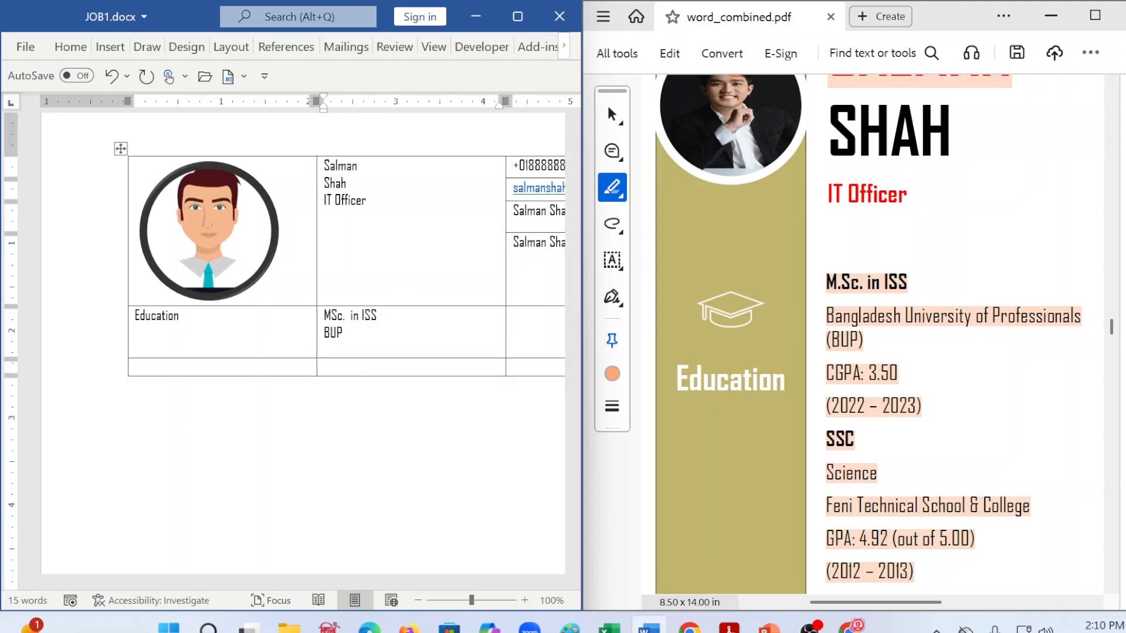
type("CGPA")
key("Return")
type("20")
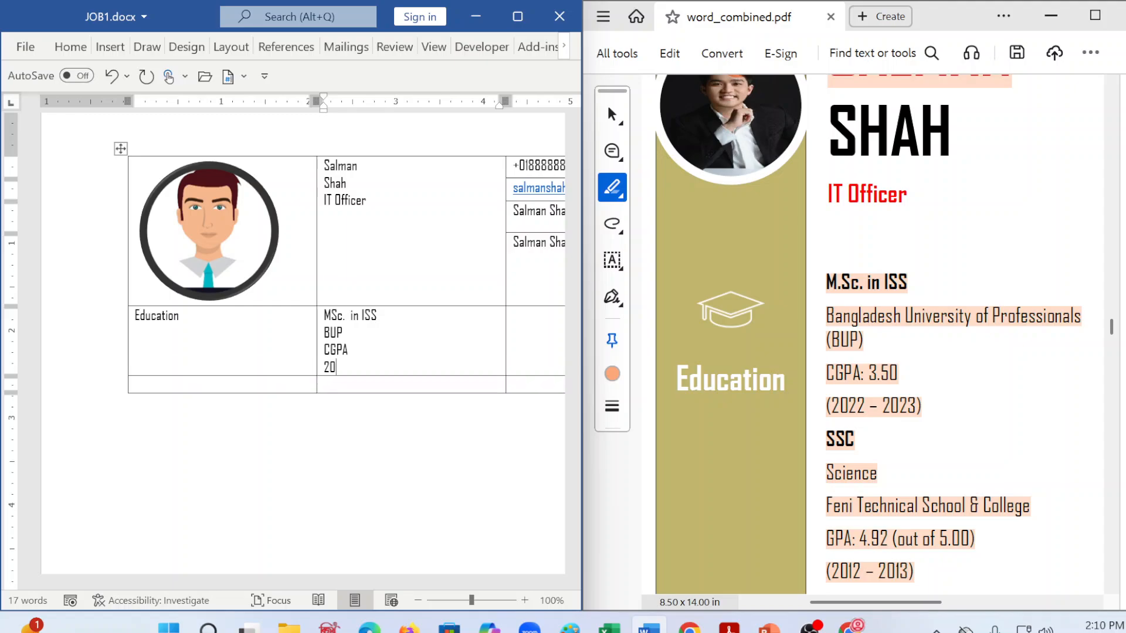
type("22 - 2023")
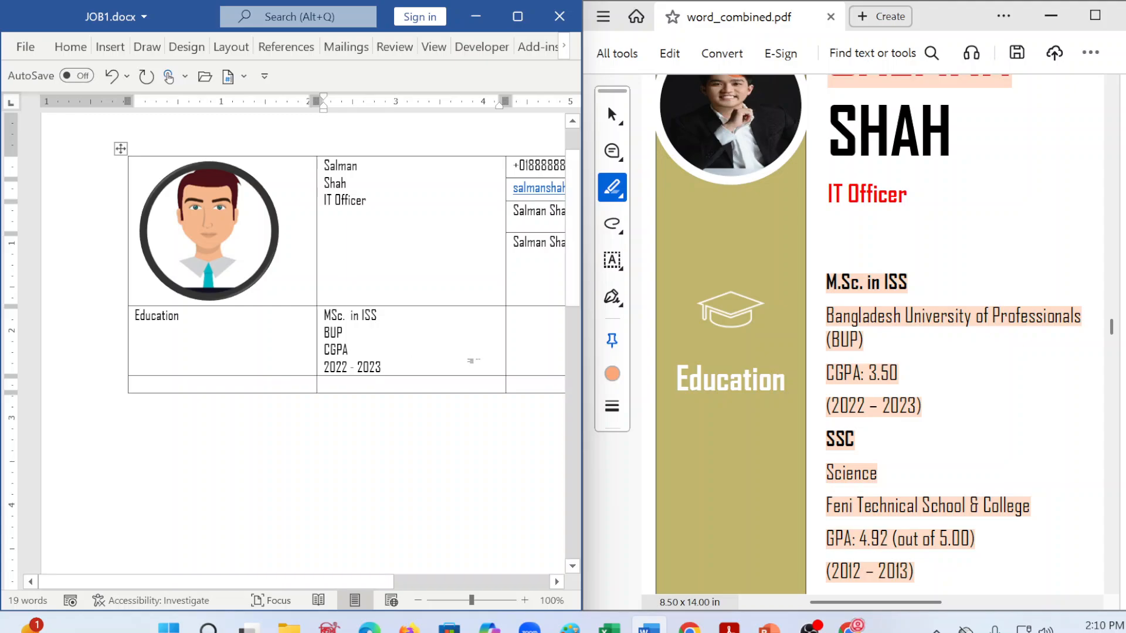
Step: Enter "BSc. In CSE" in the third cell of the Education row and start a new line
left_click(513, 316)
type("BS.")
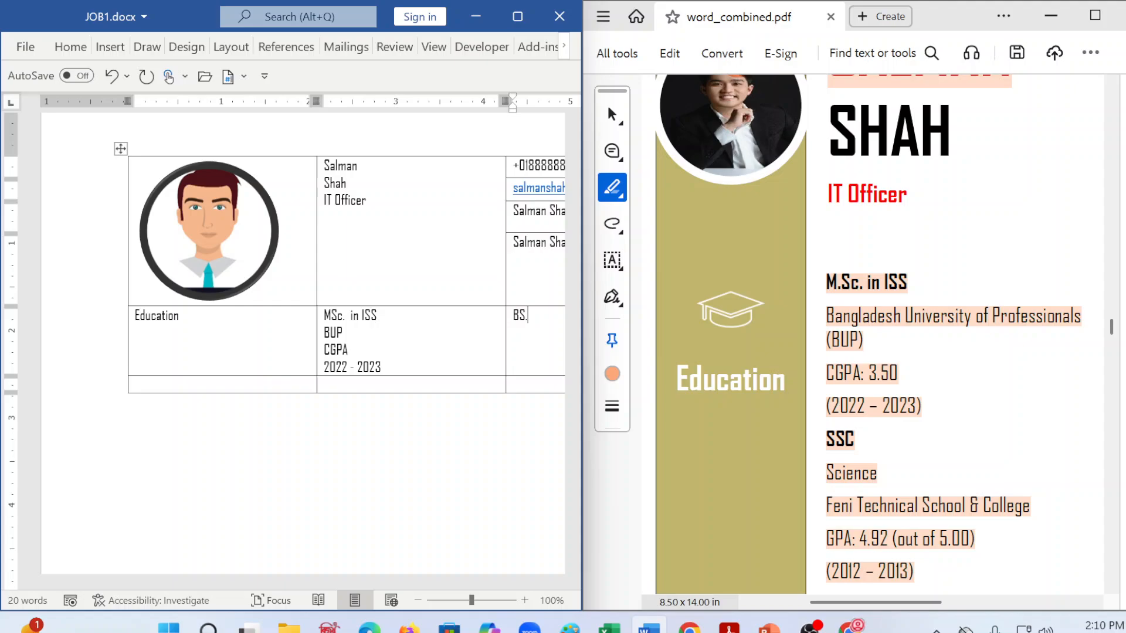
key("BackSpace")
type("c. In CSE")
key("Return")
Step: Consult the B.Sc. entry in word_combined.pdf and add the lines "DU", "CGPA" and "2015 - 2019" beneath BSc. In CSE
scroll(443, 350, "down", 1)
scroll(444, 350, "down", 2)
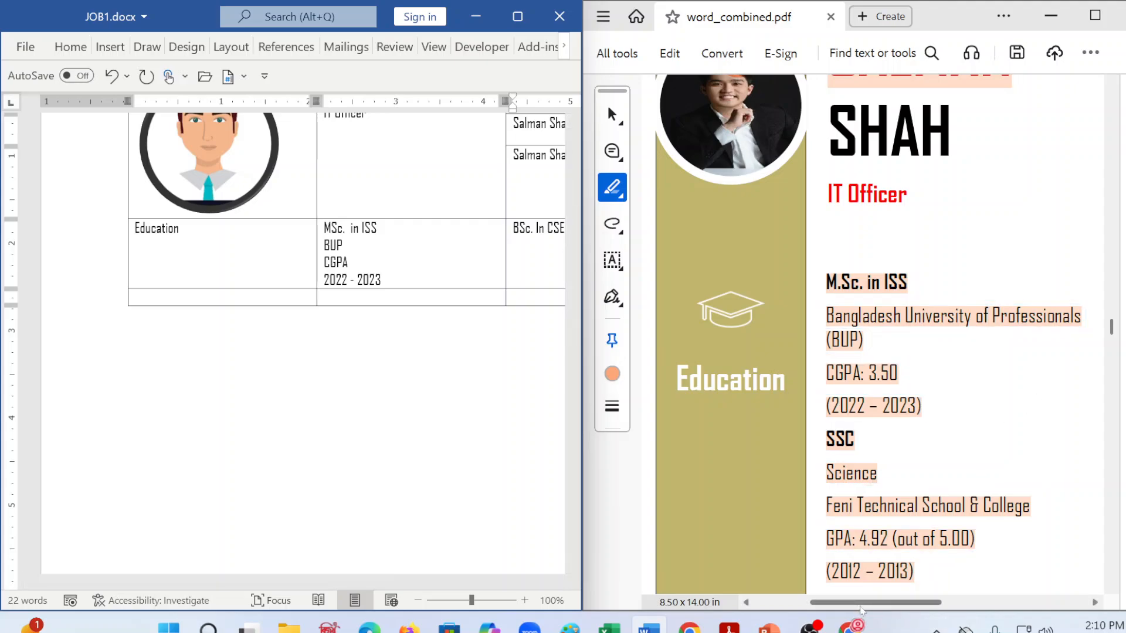
left_click_drag(861, 602, 929, 602)
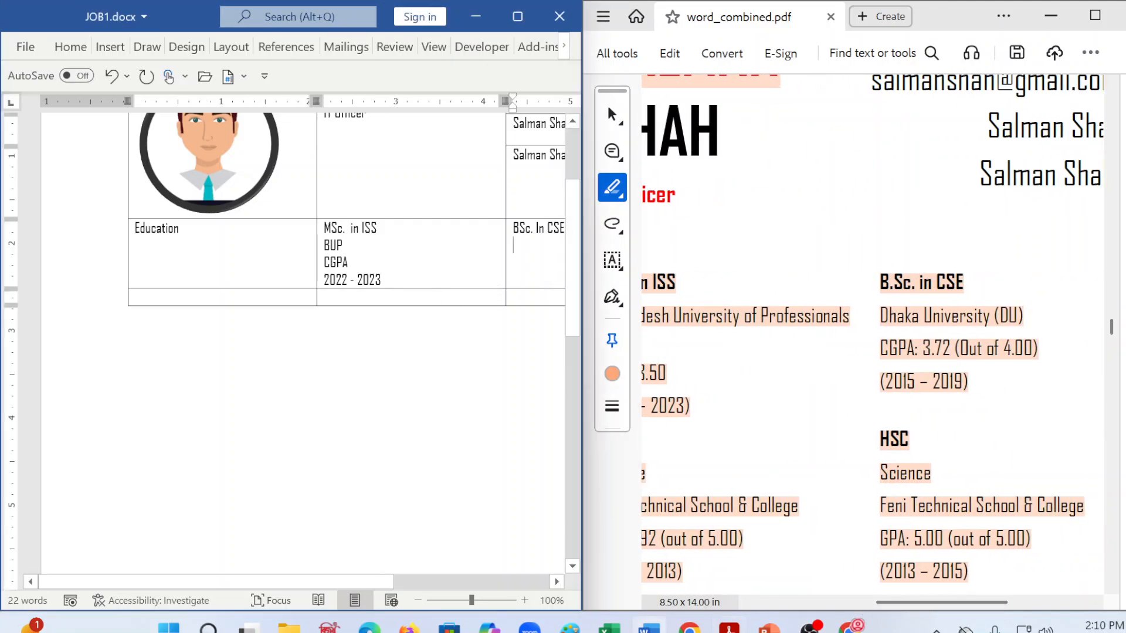
type("DU")
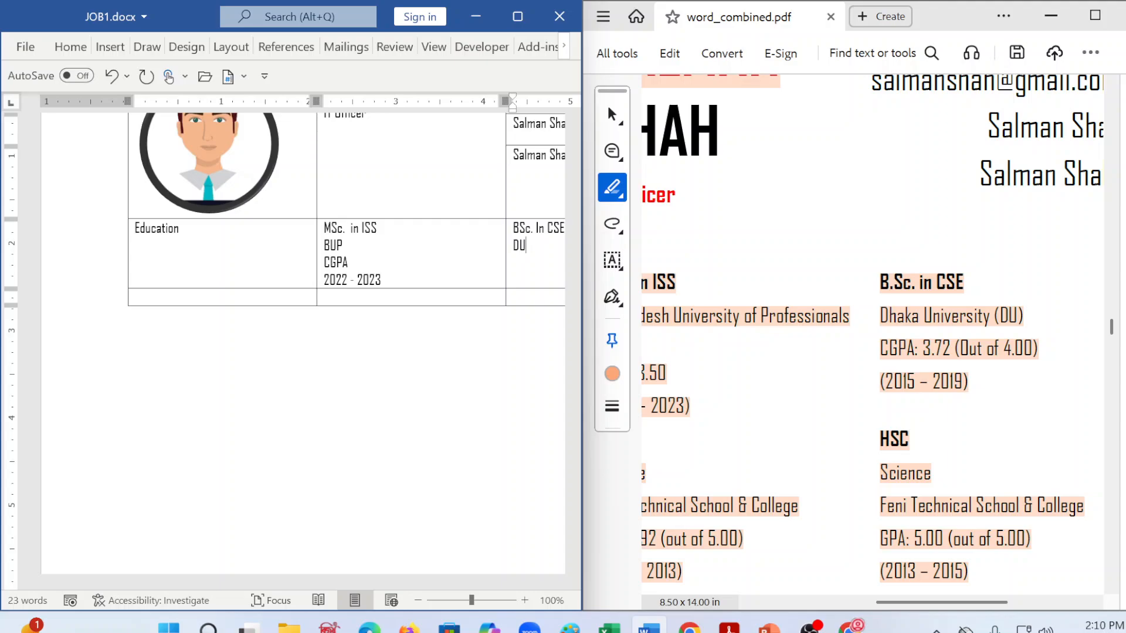
key("Return")
type("CP")
key("BackSpace")
type("GP")
type("A ")
type("2015")
type(" - 201")
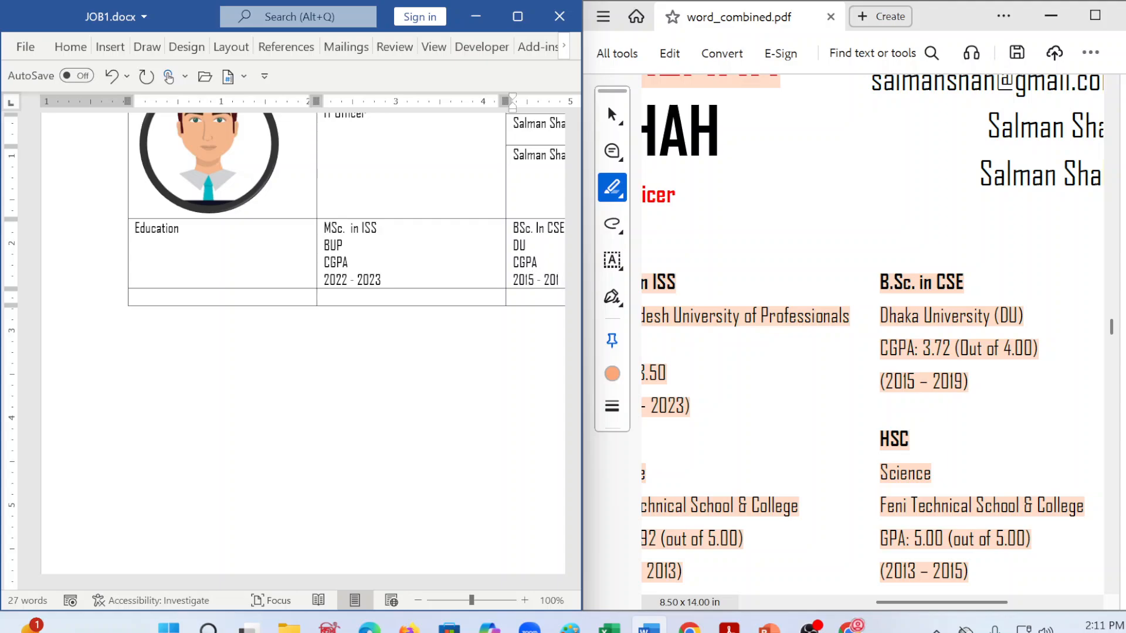
type("9")
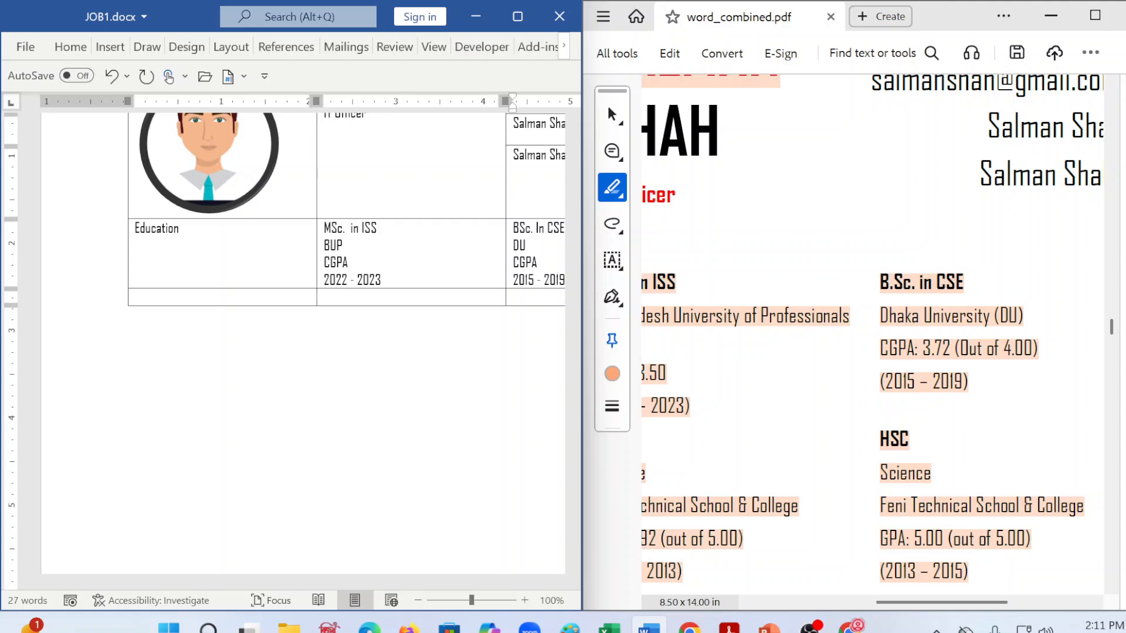
Step: Enter "SSC" in the second cell and "HSC" in the third cell of the row below Education
left_click(365, 302)
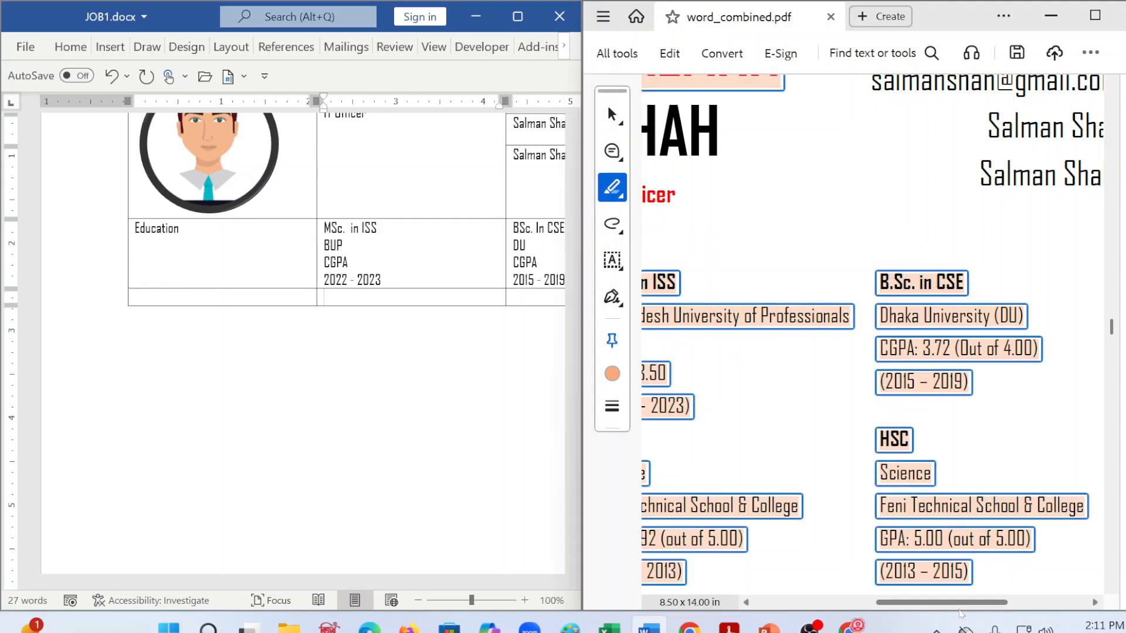
scroll(851, 405, "left", 5)
left_click(367, 302)
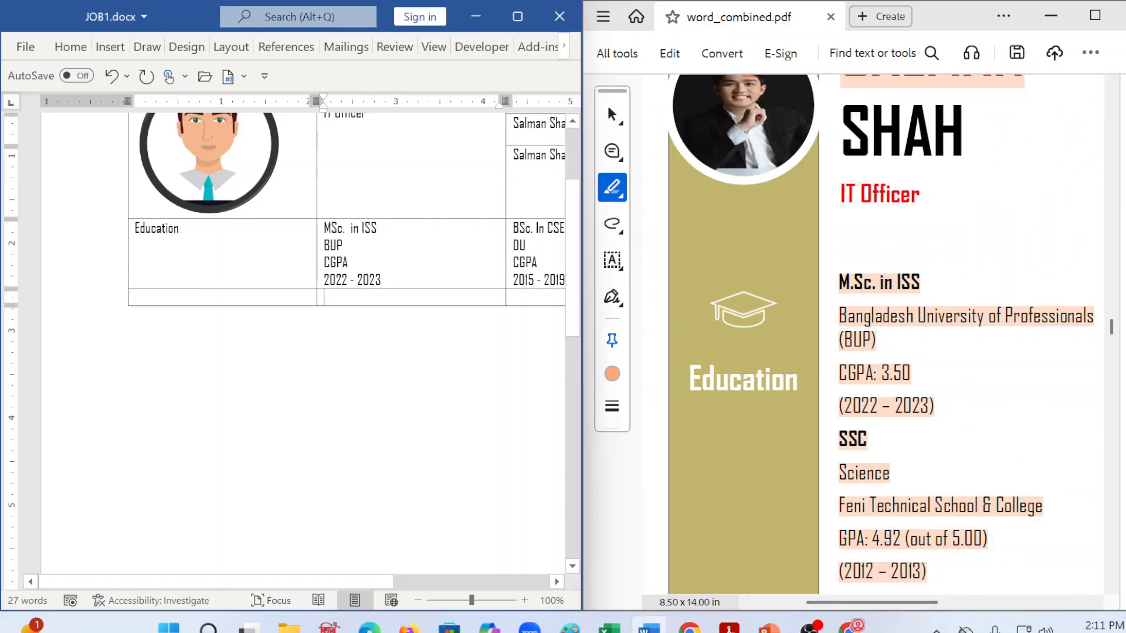
type("SC")
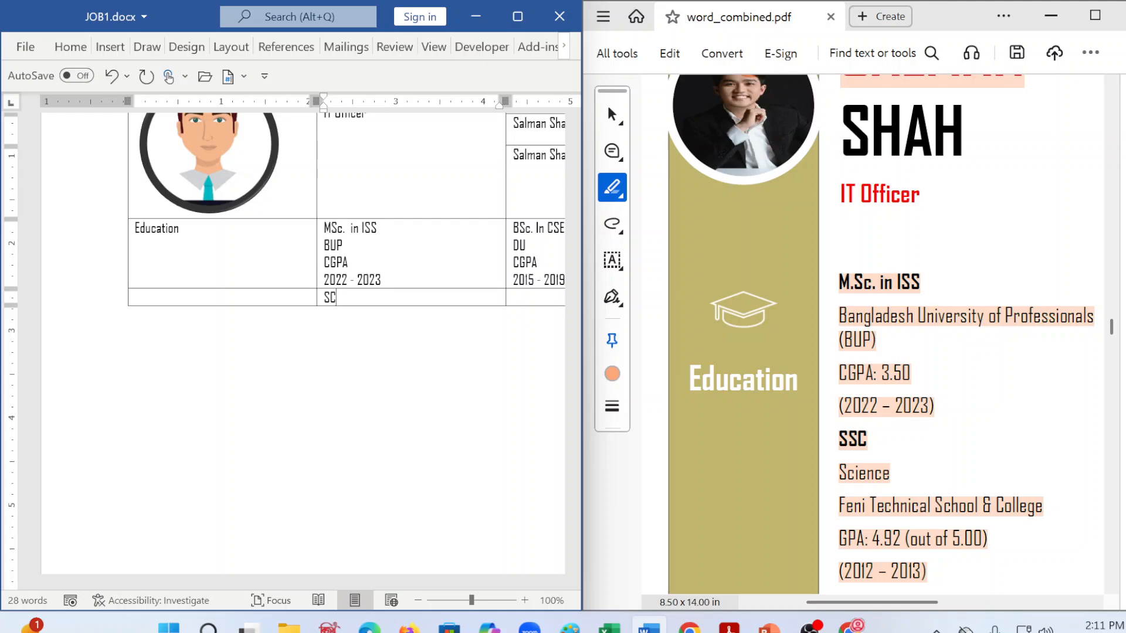
key("BackSpace")
type("SC")
left_click(489, 320)
left_click(522, 297)
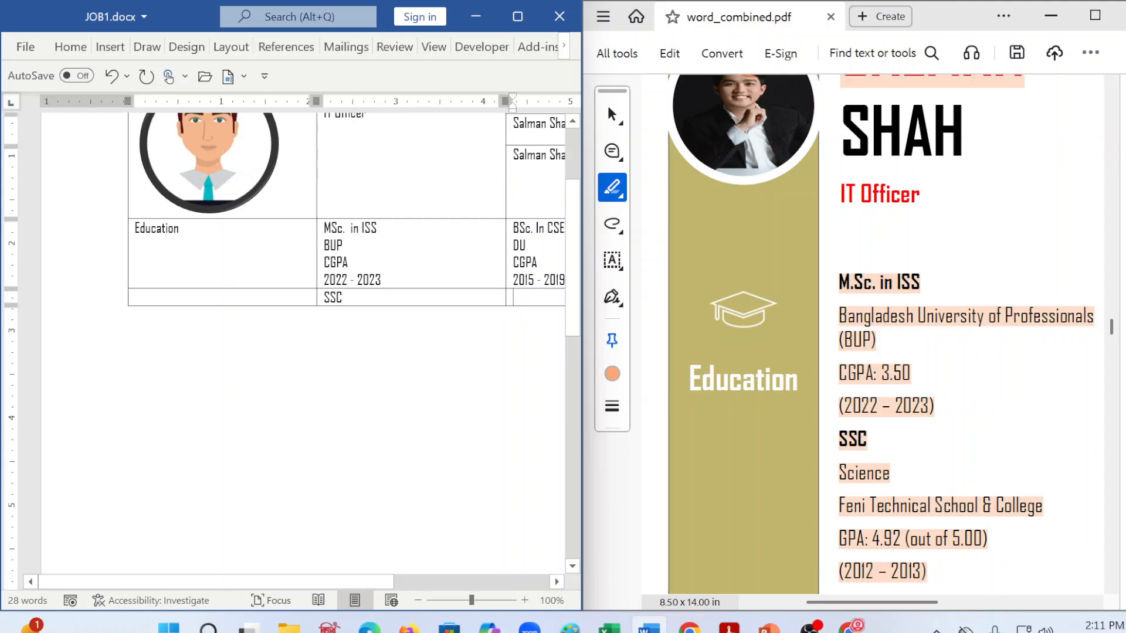
type("HSC")
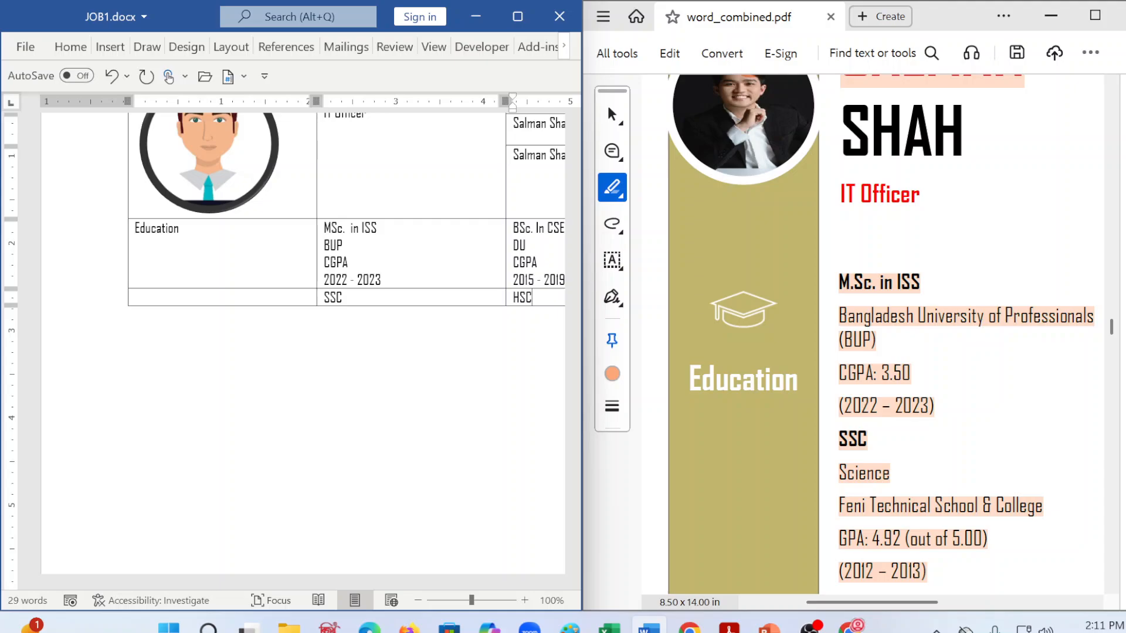
Step: Consult the SSC and experience entries in word_combined.pdf and add an empty line below SSC in the table
left_click(213, 256)
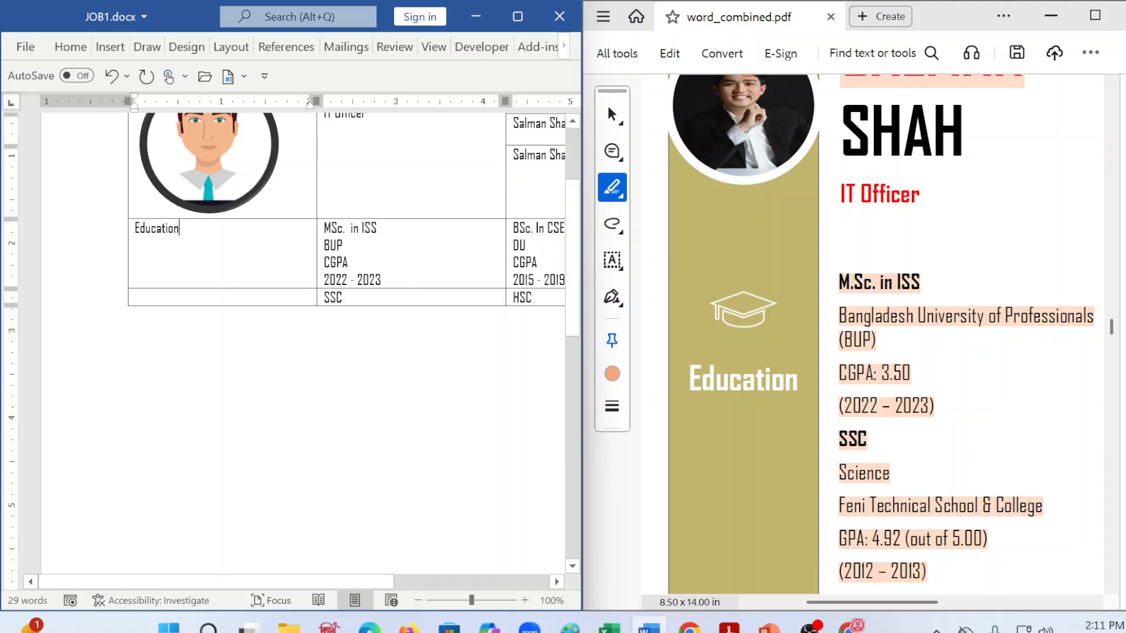
scroll(839, 560, "down", 1)
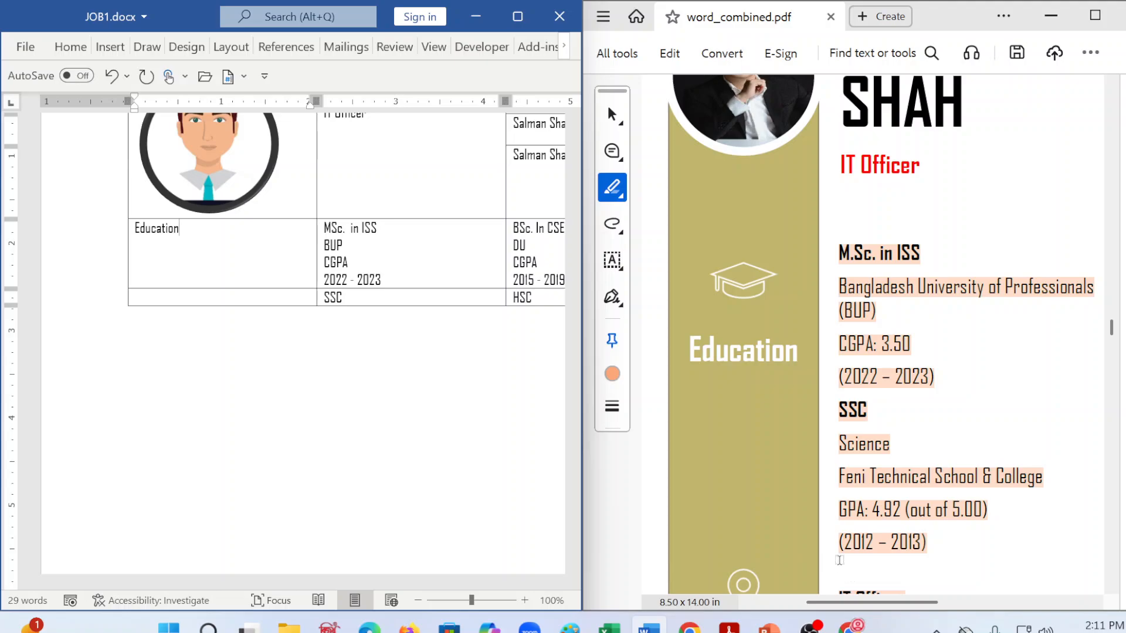
scroll(774, 571, "down", 3)
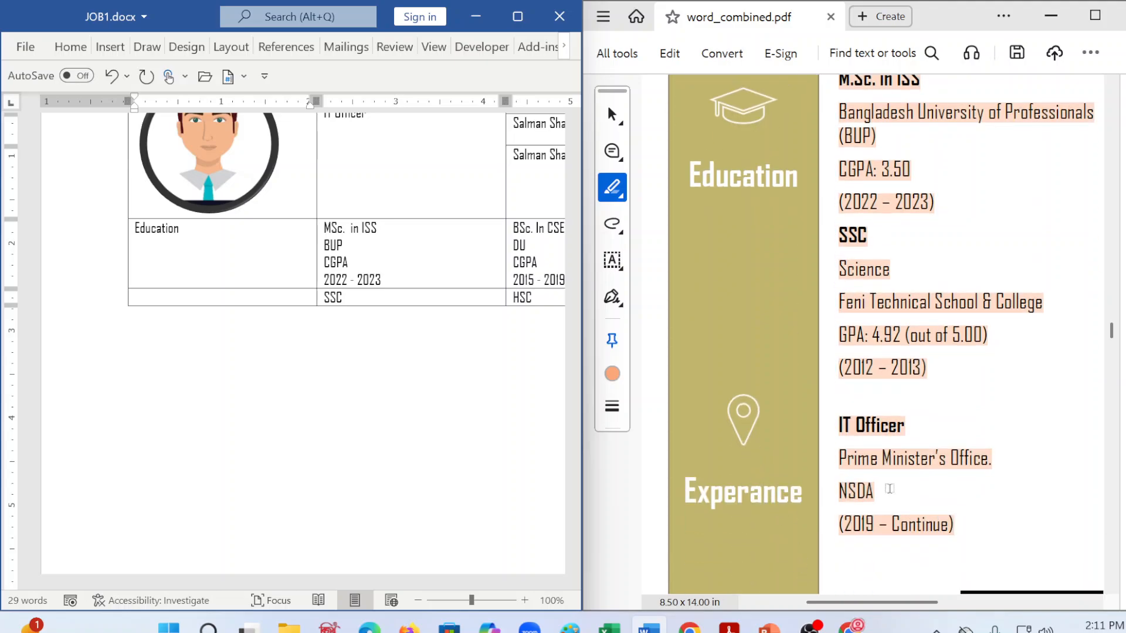
left_click(369, 279)
left_click(347, 299)
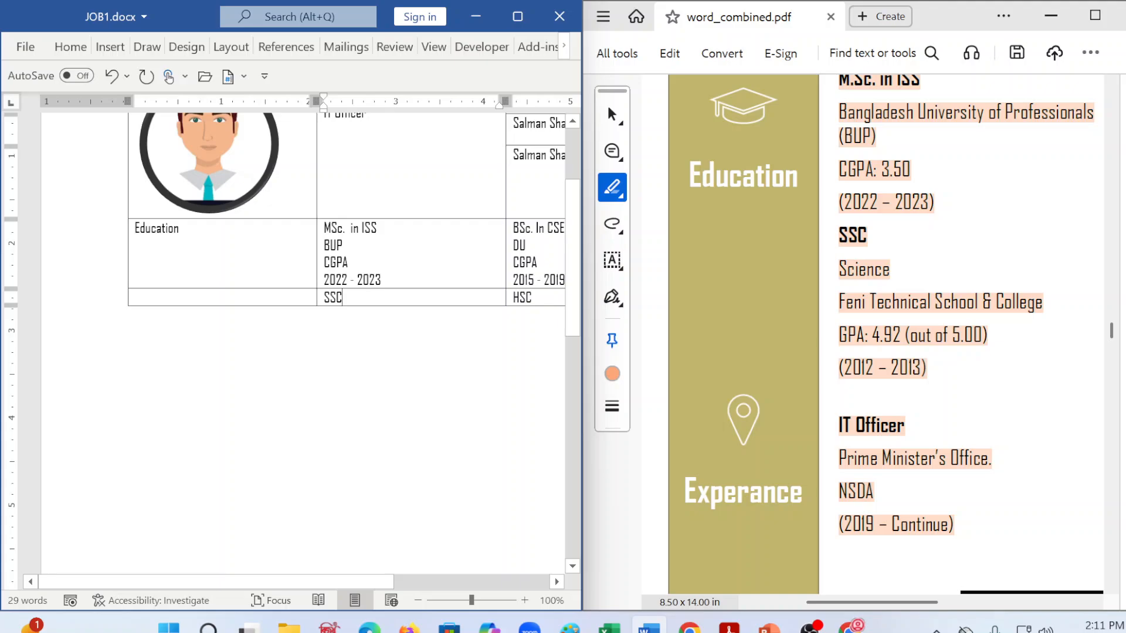
key("Return")
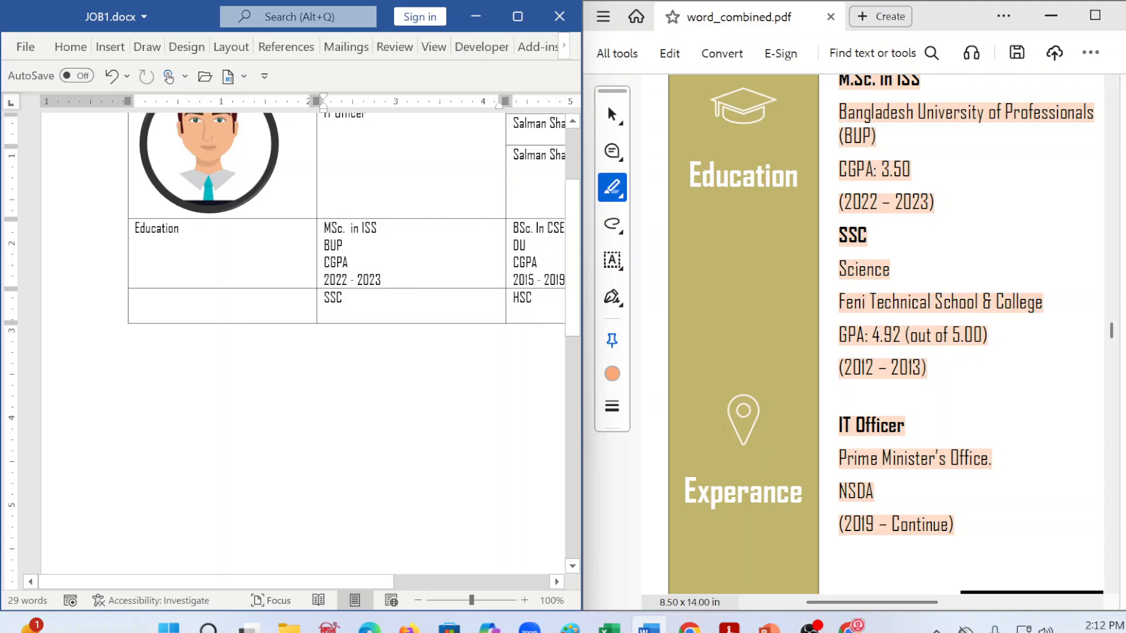
Step: Save JOB1.docx and close it
key("ctrl+s")
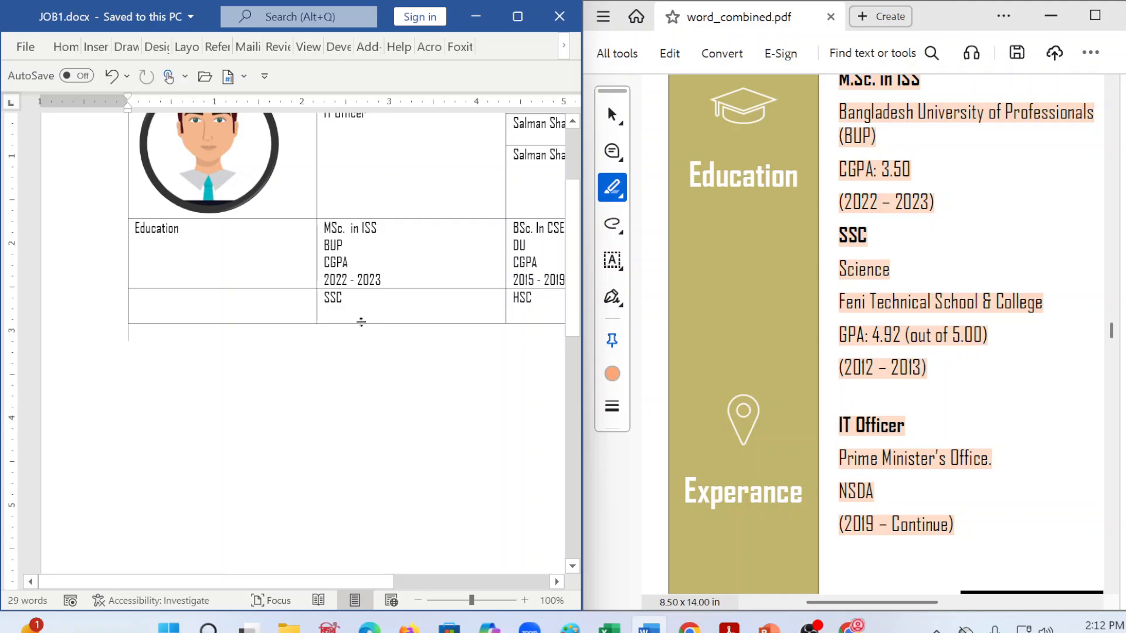
left_click(27, 49)
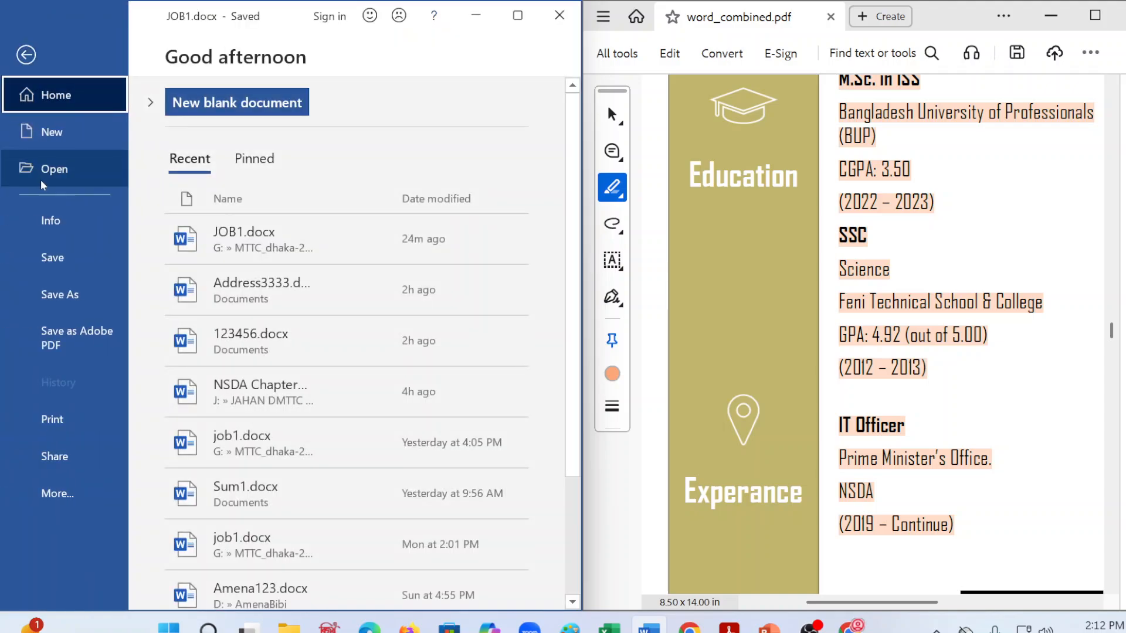
left_click(63, 249)
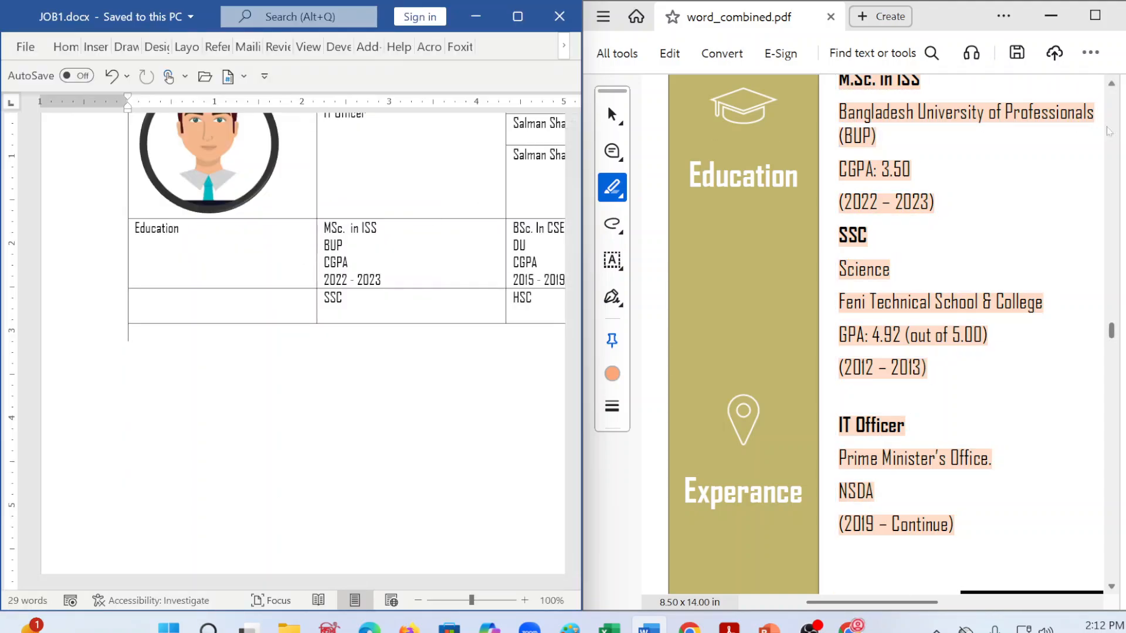
left_click(559, 21)
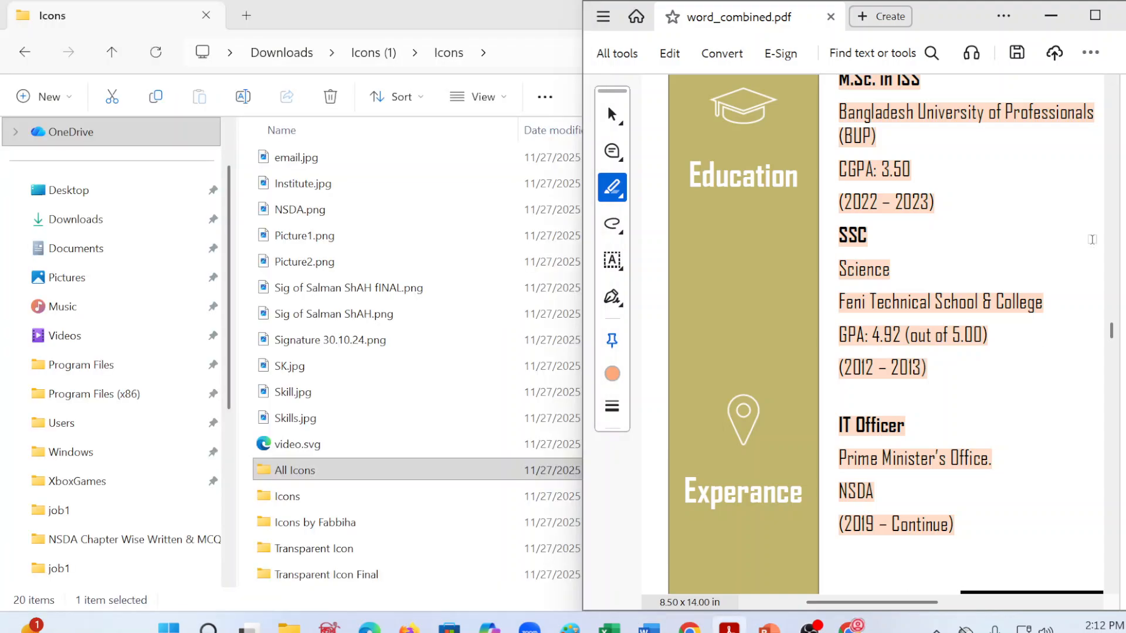
Step: Close the Icons.zip preview in Google Drive and minimize the PDF, browser and folder windows to clear the desktop
left_click(1050, 17)
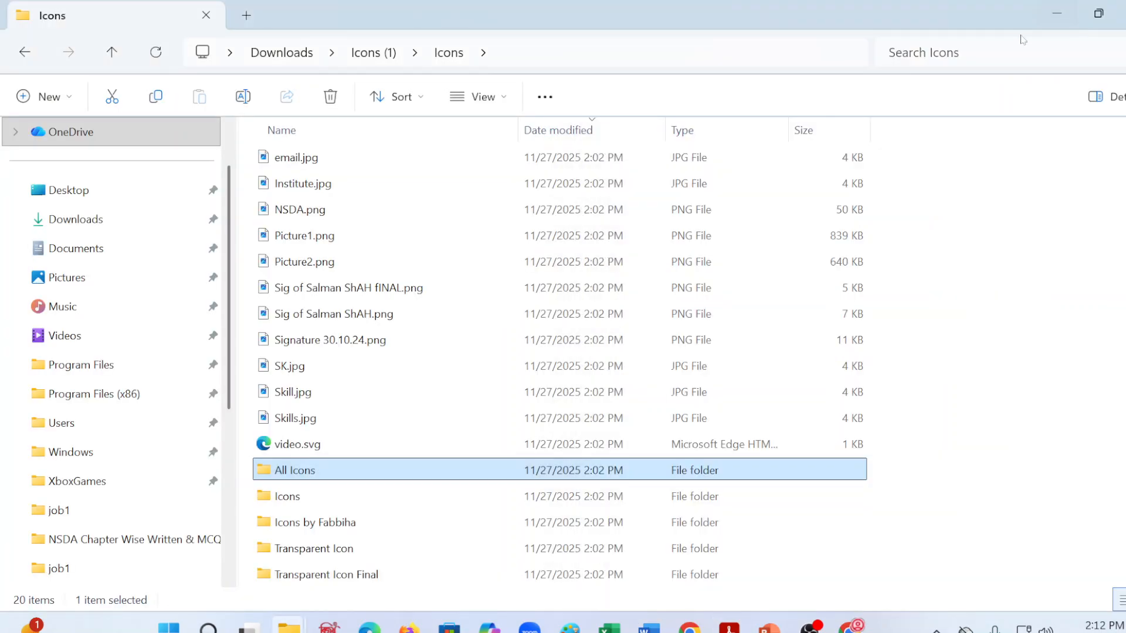
left_click(1056, 17)
left_click(1058, 12)
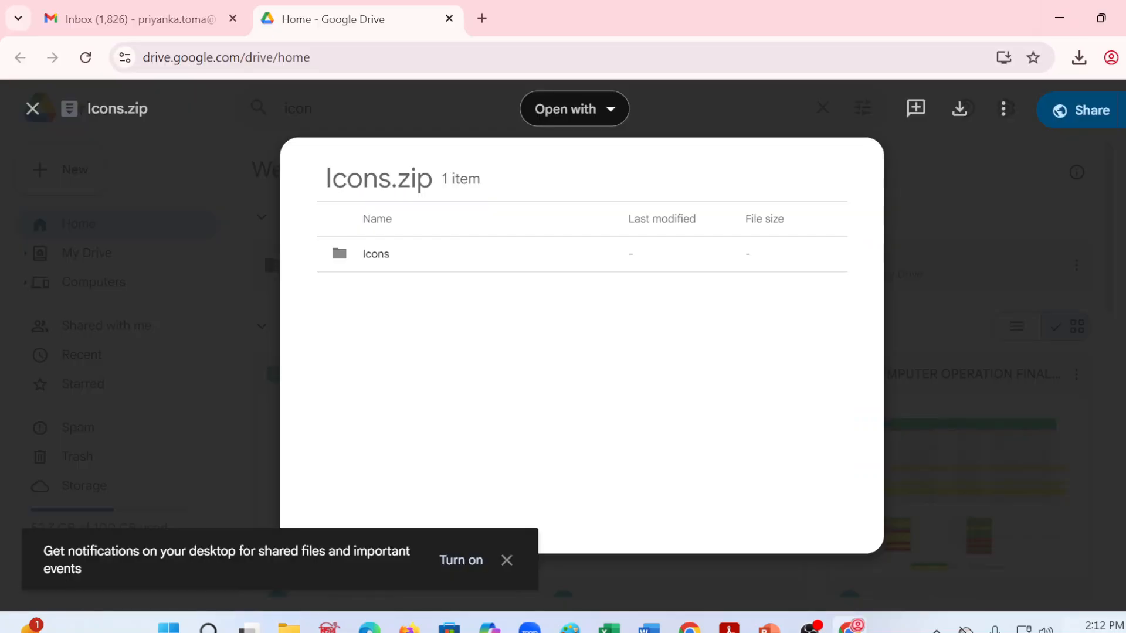
key("Escape")
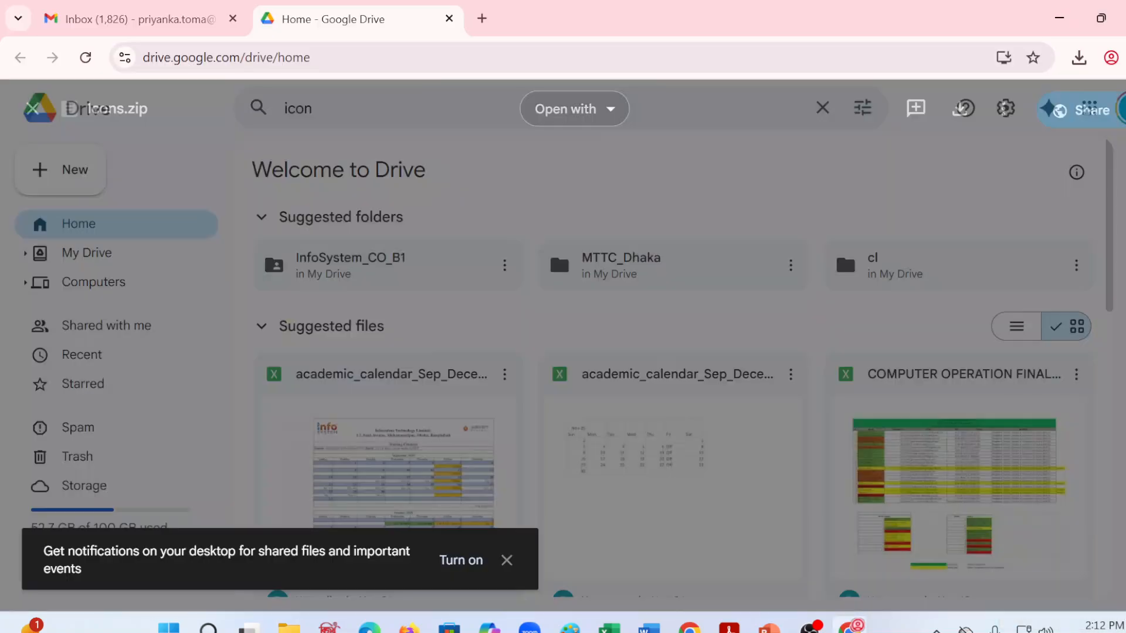
left_click(1059, 18)
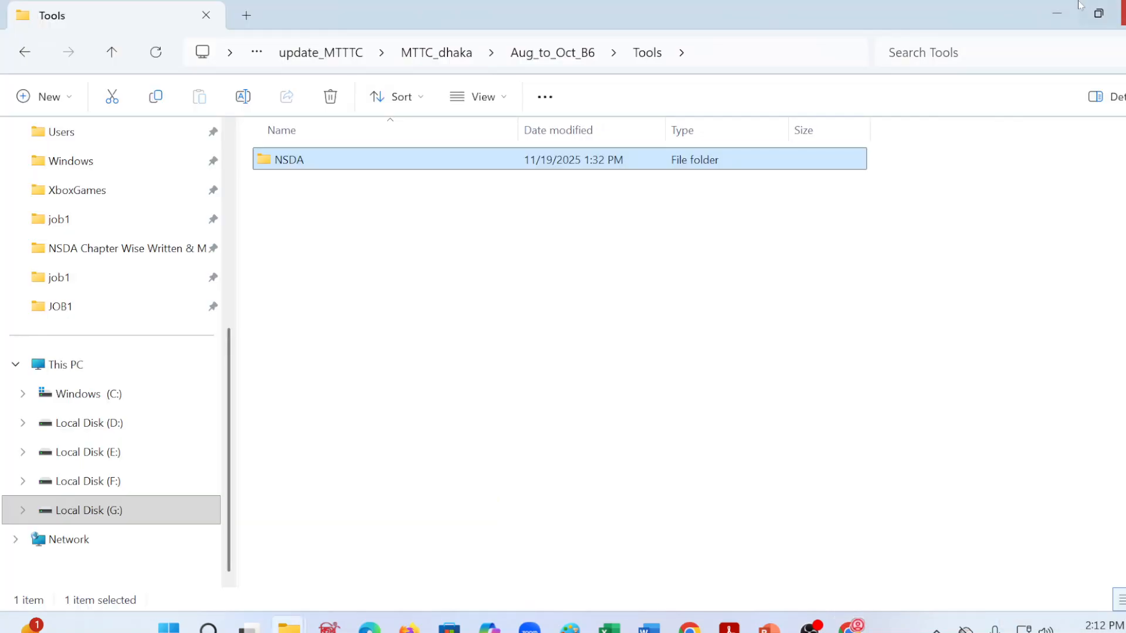
left_click(1059, 13)
mouse_move(861, 625)
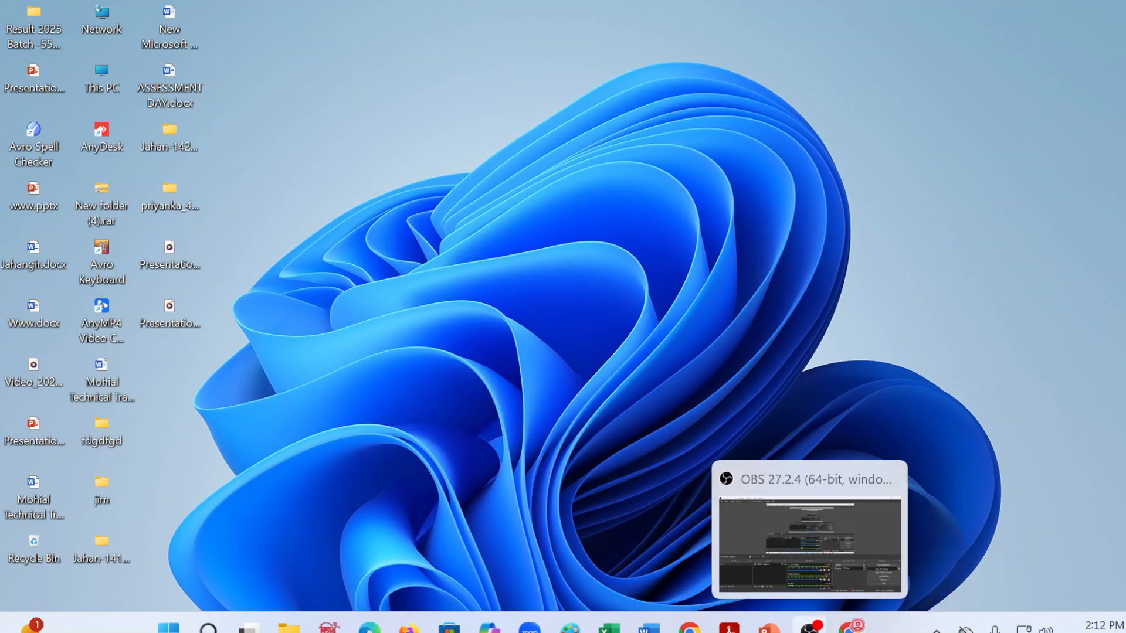
left_click(811, 627)
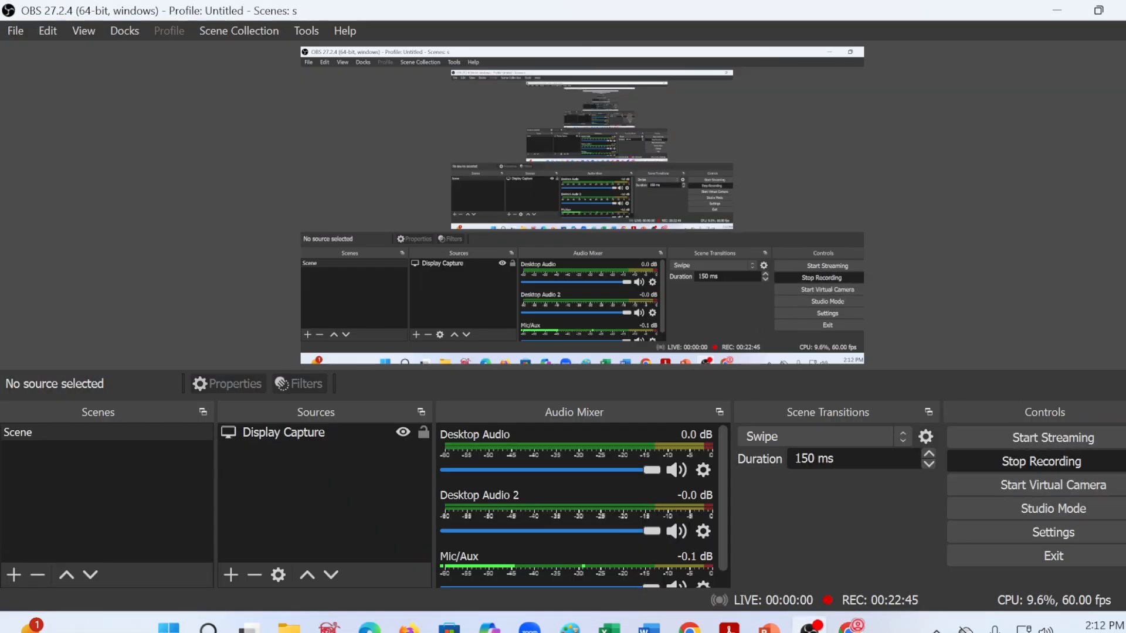